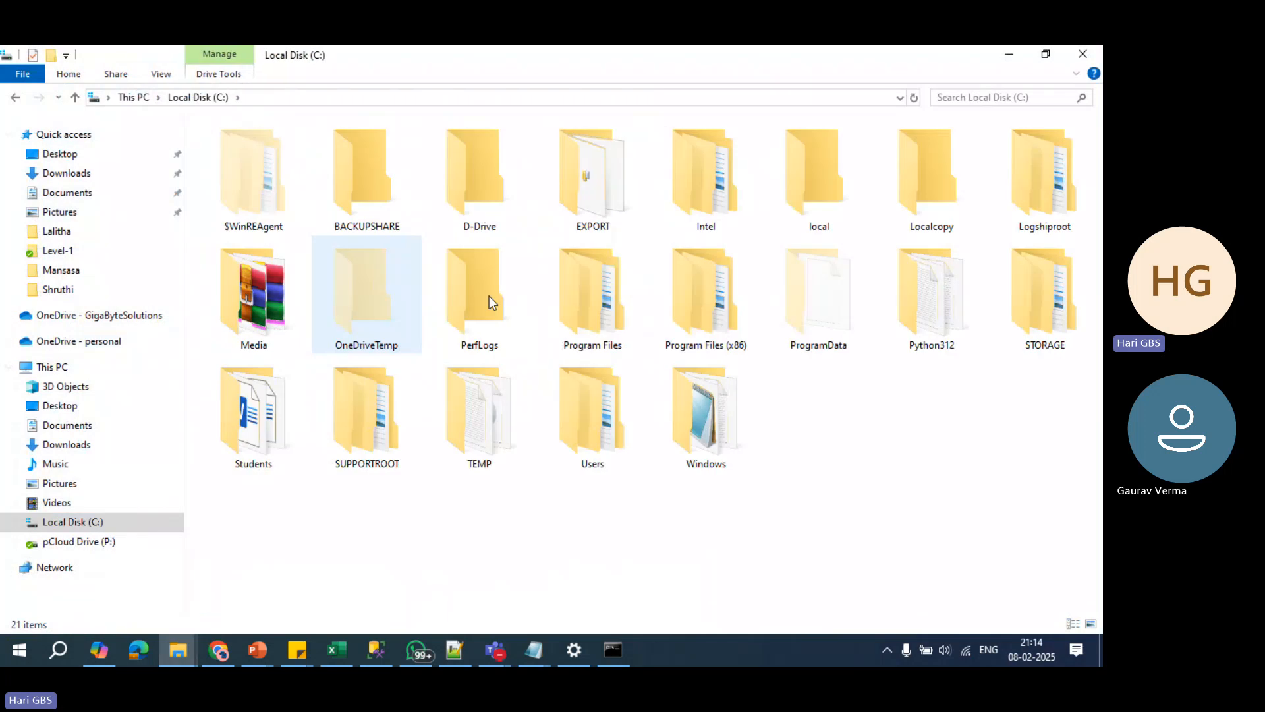
# Step: In the Media folder on drive C, rename configuninstall.ini to config.ini
pyautogui.doubleClick(220, 341)
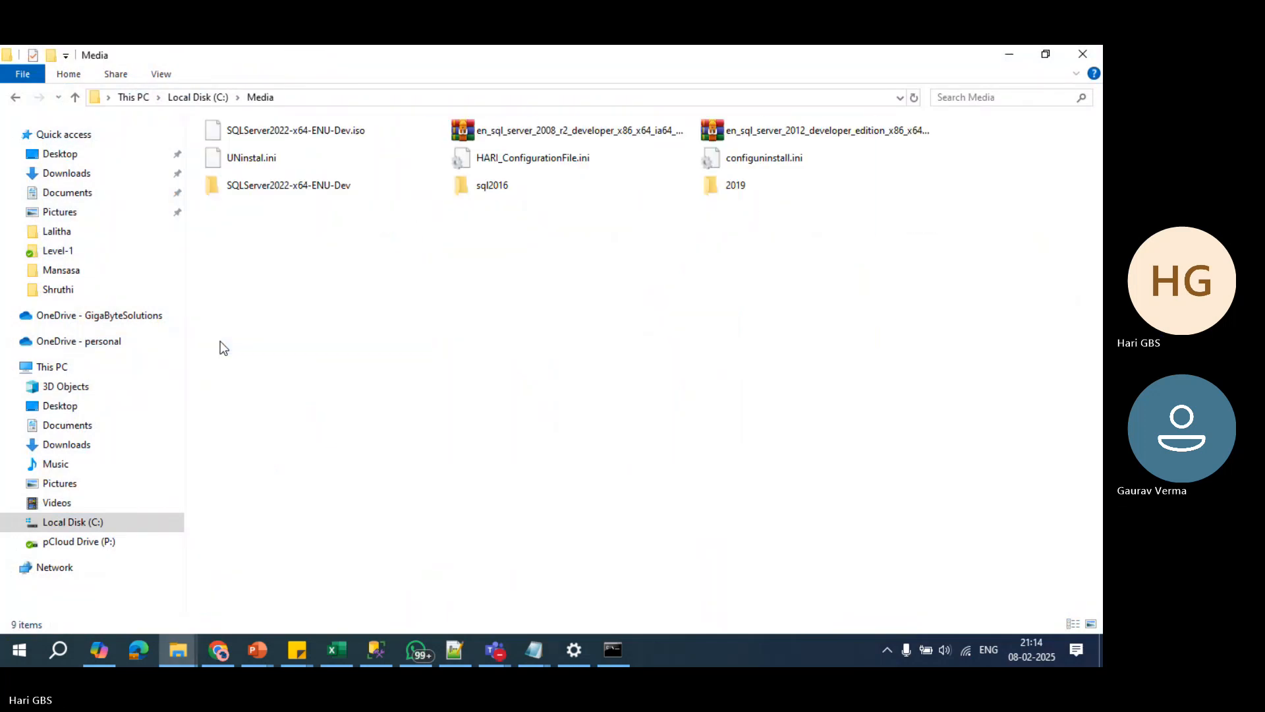
pyautogui.click(715, 162)
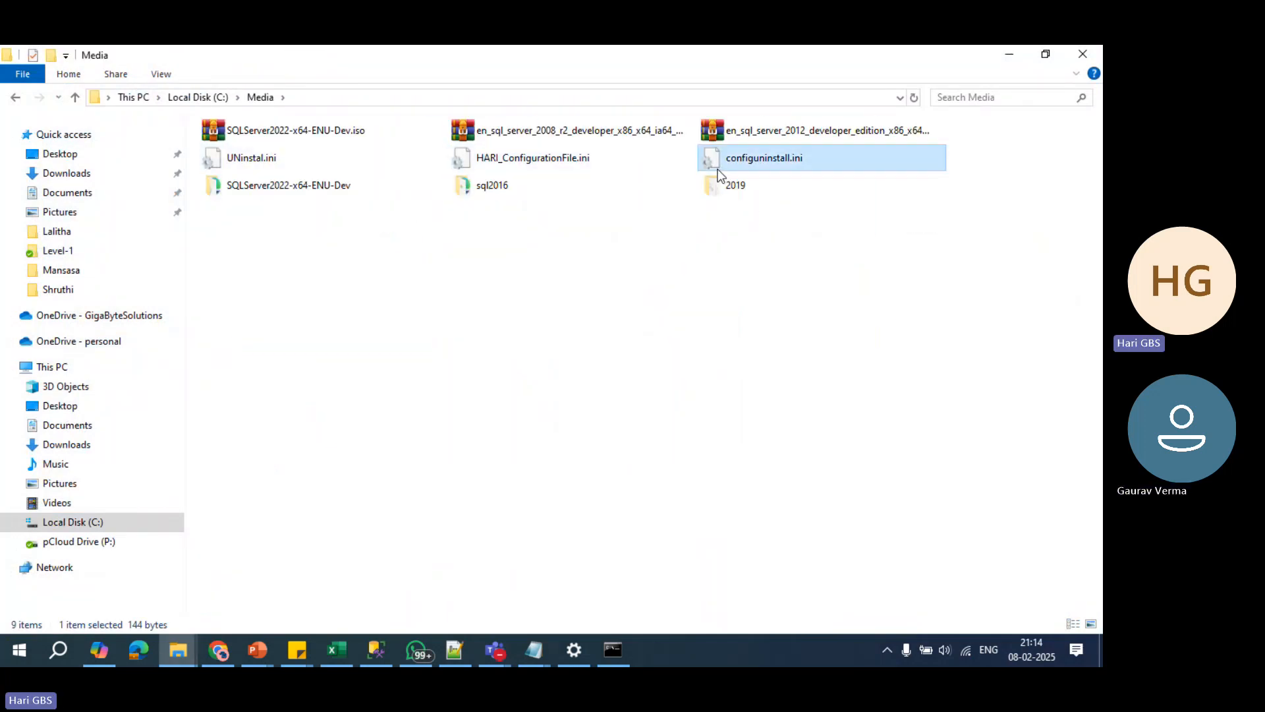
pyautogui.rightClick(717, 166)
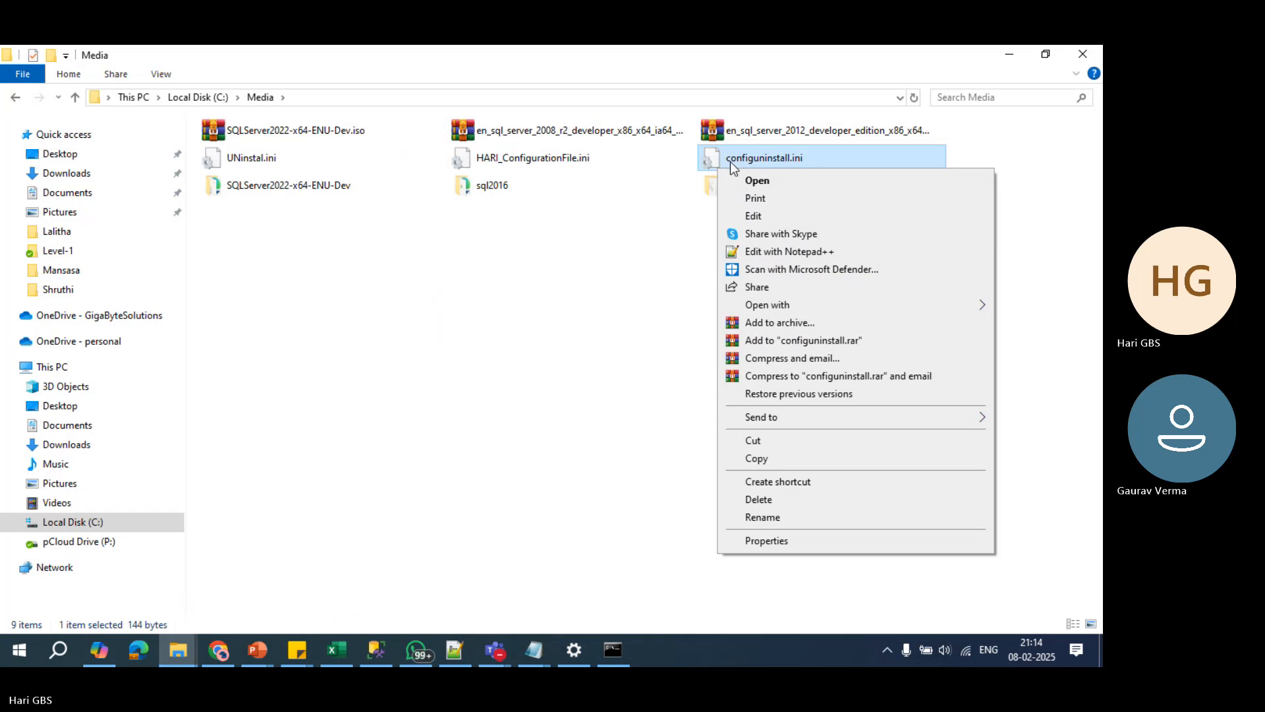
pyautogui.click(678, 212)
pyautogui.click(764, 166)
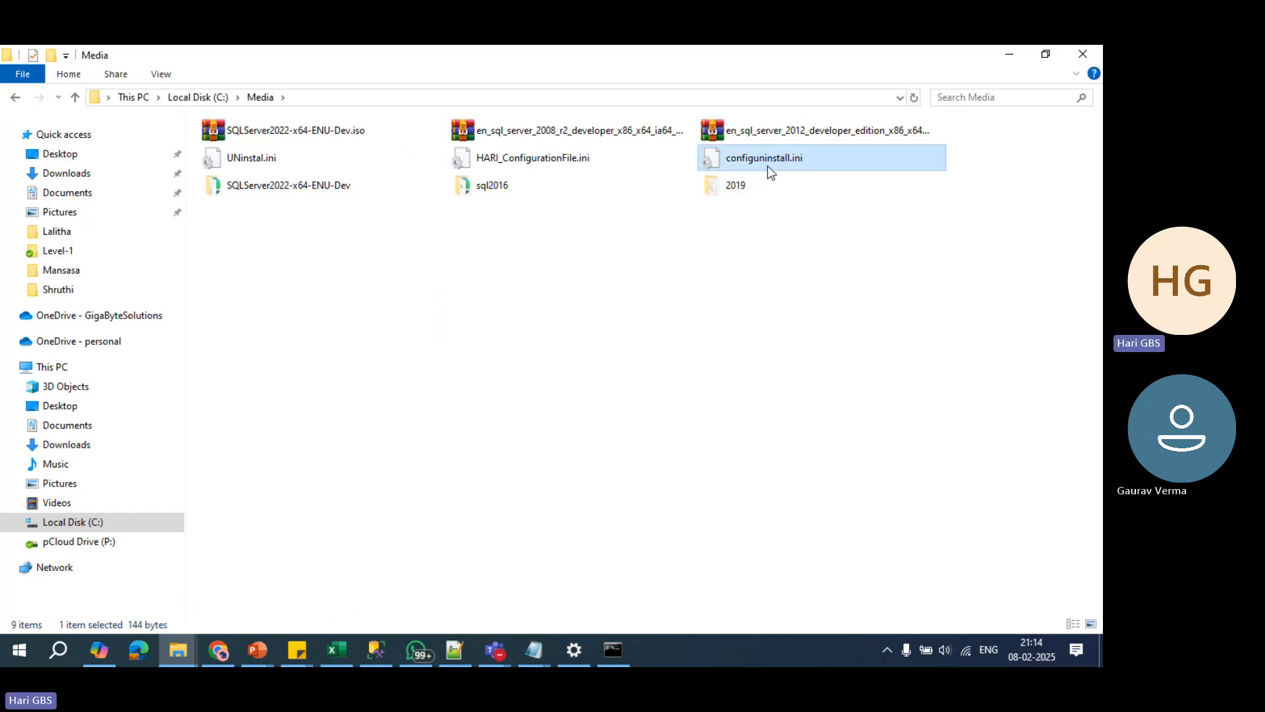
pyautogui.click(769, 166)
pyautogui.click(790, 158)
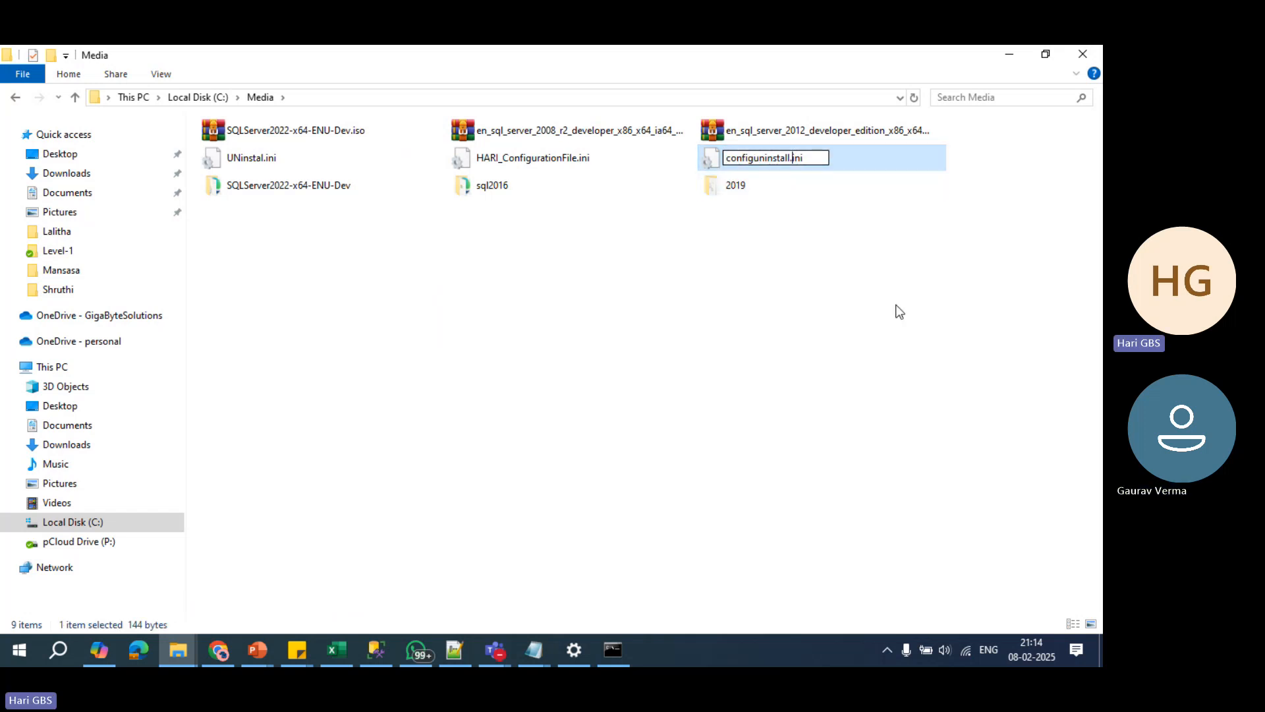
pyautogui.press('BackSpace')
pyautogui.press('BackSpace')
pyautogui.press('BackSpace')
pyautogui.press('BackSpace')
pyautogui.press('BackSpace')
pyautogui.press('BackSpace')
pyautogui.press('BackSpace')
pyautogui.press('BackSpace')
pyautogui.press('BackSpace')
pyautogui.click(897, 307)
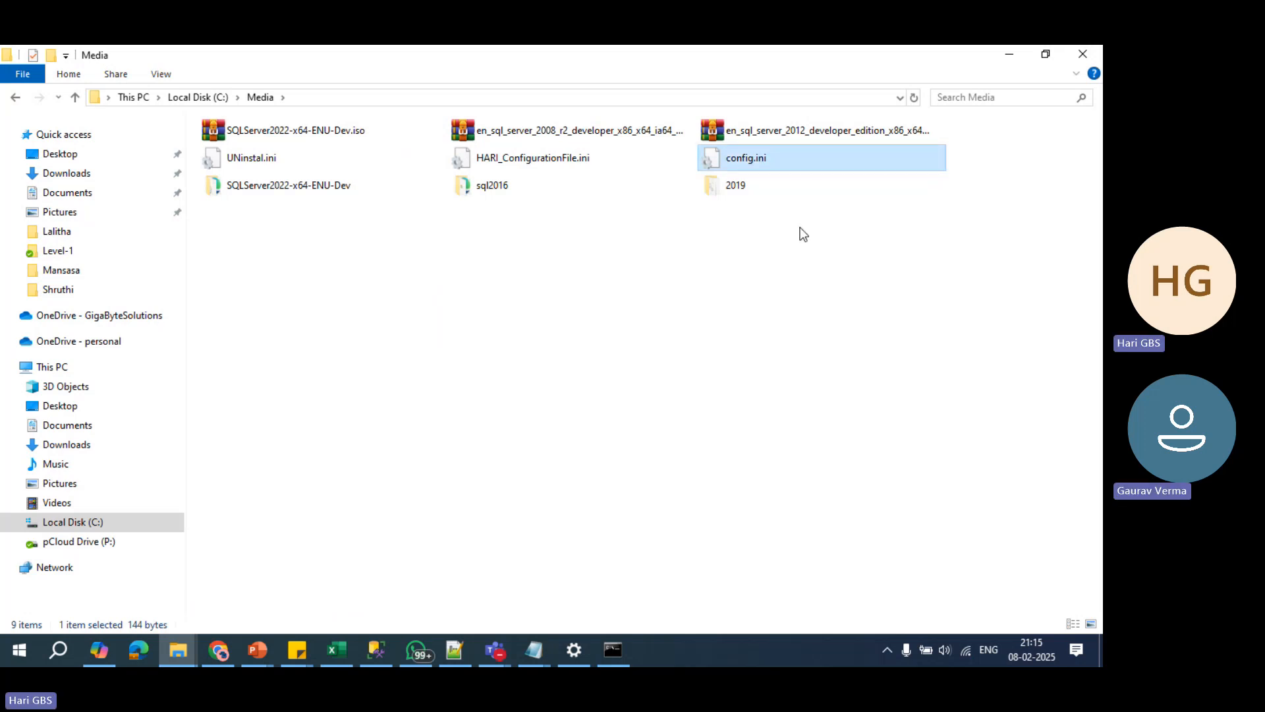
# Step: Open config.ini in Notepad, review its setup options including the ACTION setting, and close the file
pyautogui.doubleClick(758, 160)
pyautogui.rightClick(768, 164)
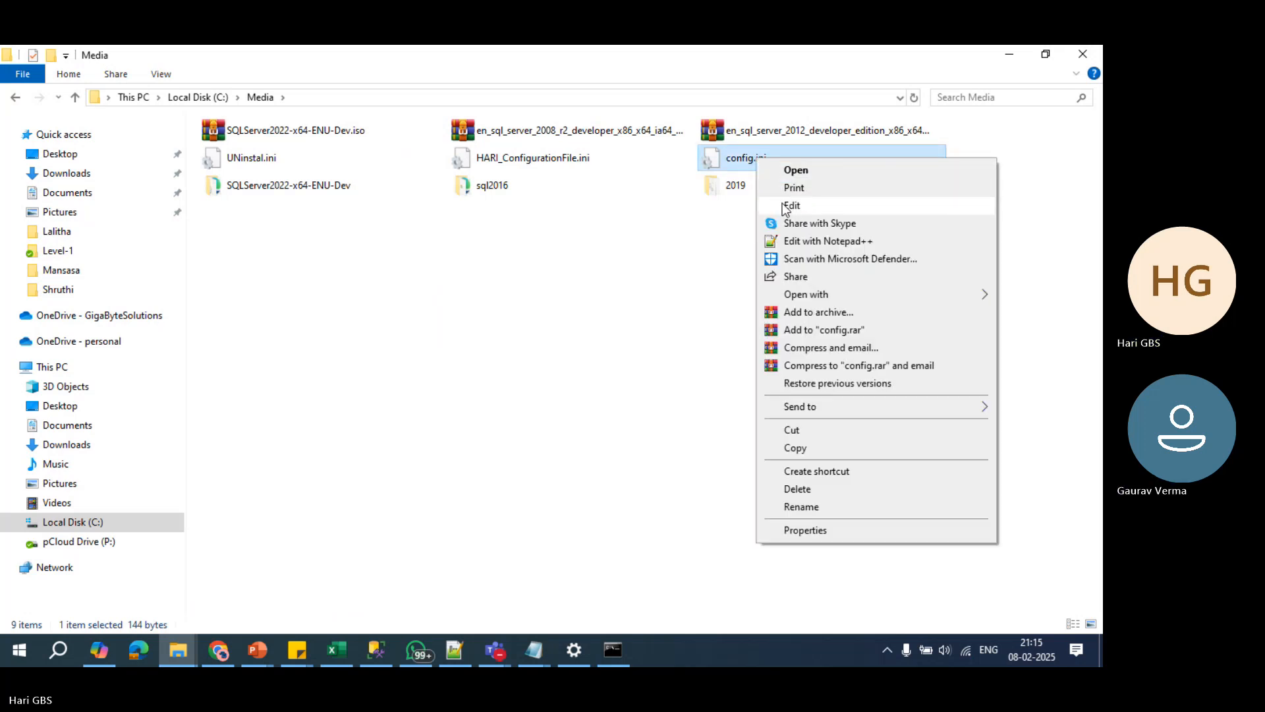
pyautogui.click(789, 204)
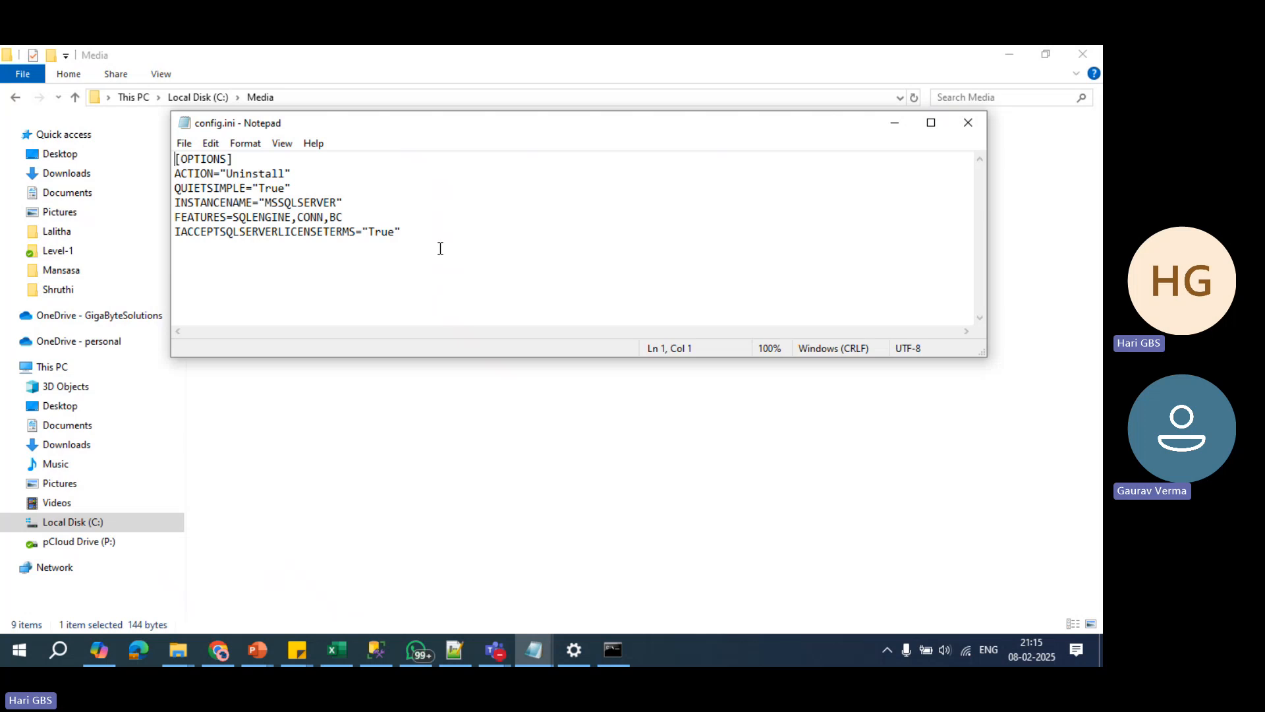
pyautogui.moveTo(402, 232); pyautogui.dragTo(53, 150)
pyautogui.click(307, 220)
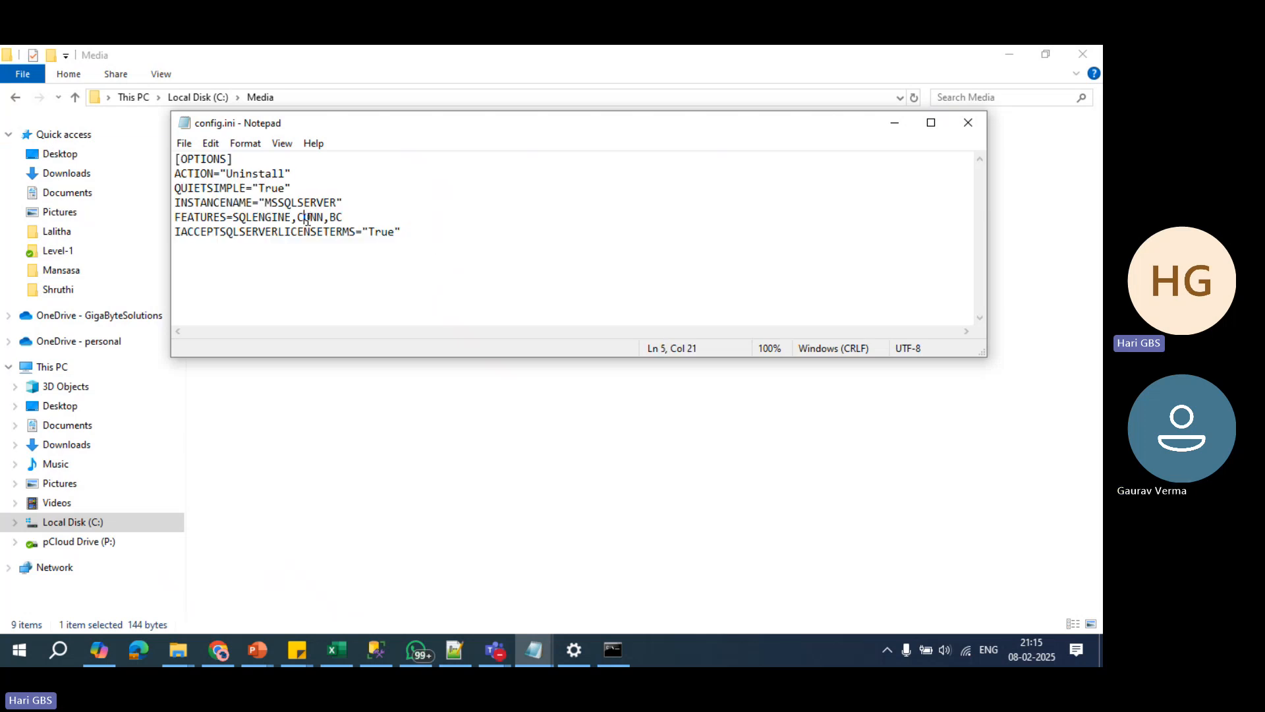
pyautogui.moveTo(301, 178); pyautogui.dragTo(226, 174)
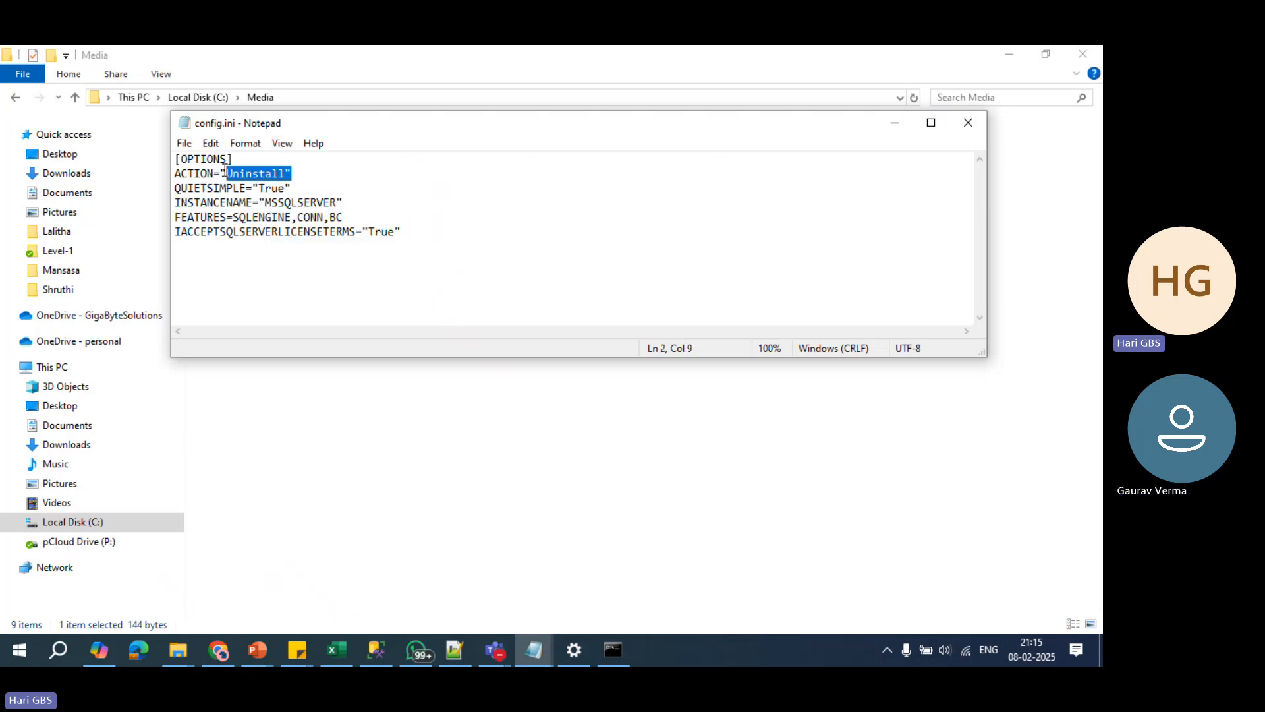
pyautogui.click(977, 123)
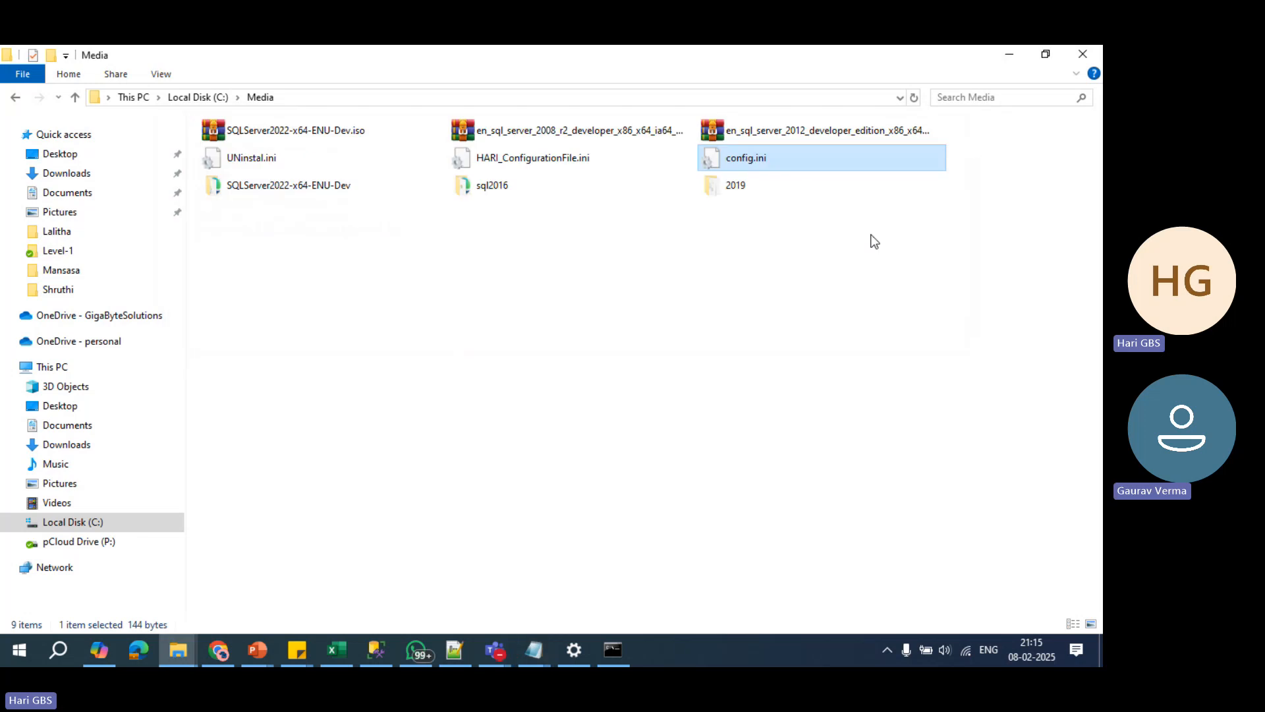
# Step: Open HARI_ConfigurationFile.ini in Notepad to examine its setup parameters, and close it
pyautogui.click(509, 166)
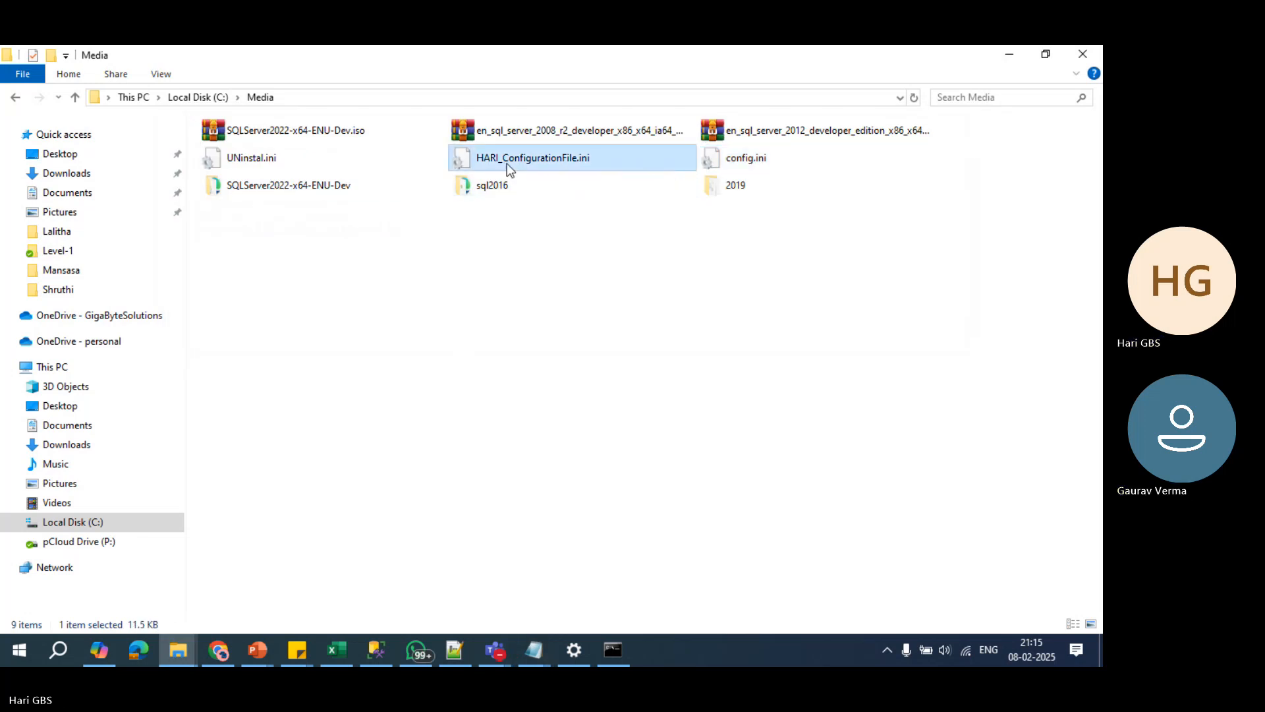
pyautogui.rightClick(509, 169)
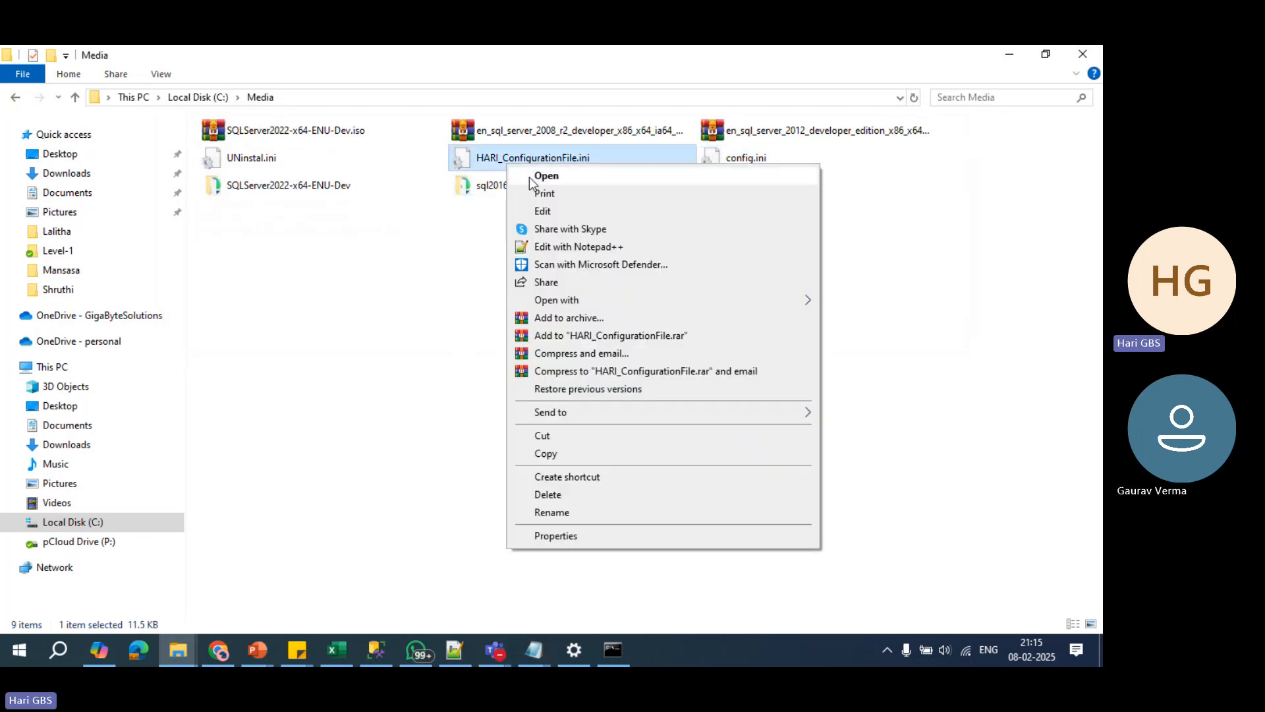
pyautogui.click(550, 214)
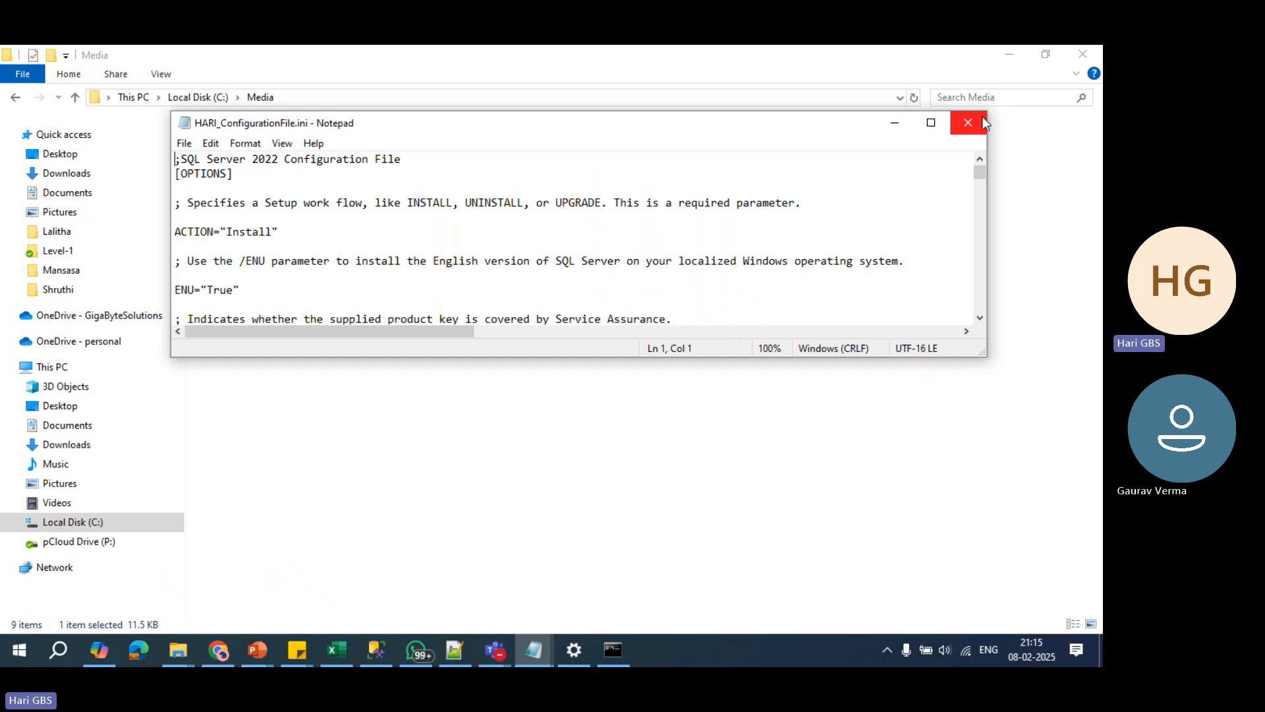
pyautogui.click(980, 120)
pyautogui.click(797, 281)
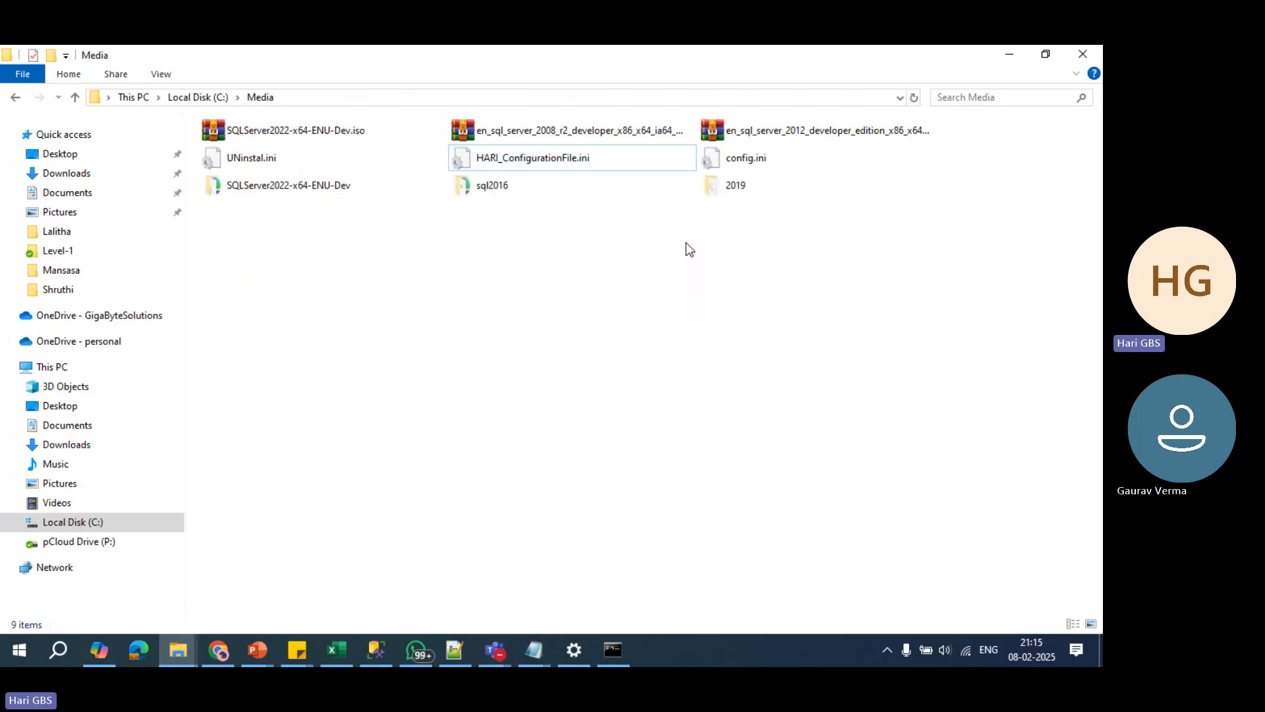
# Step: Create a new text document in the Media folder and name it hariconfig.ini, replacing the txt extension
pyautogui.rightClick(559, 301)
pyautogui.moveTo(683, 501)
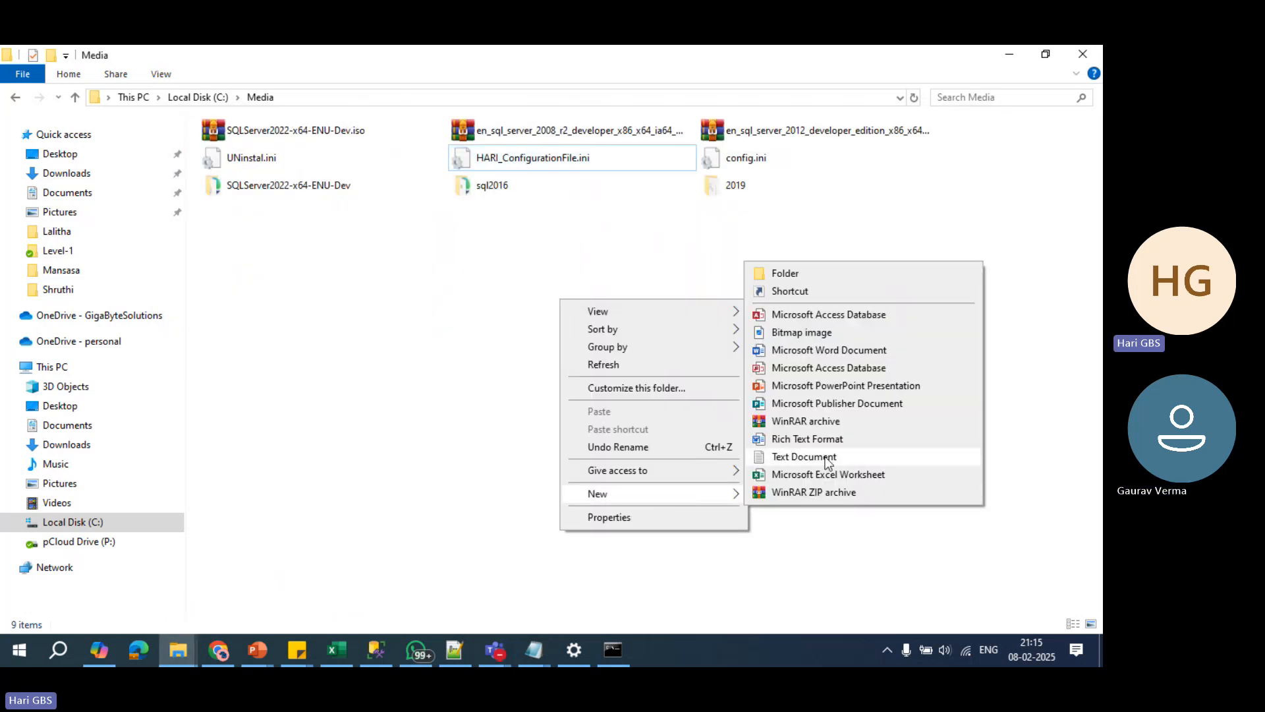
pyautogui.click(857, 457)
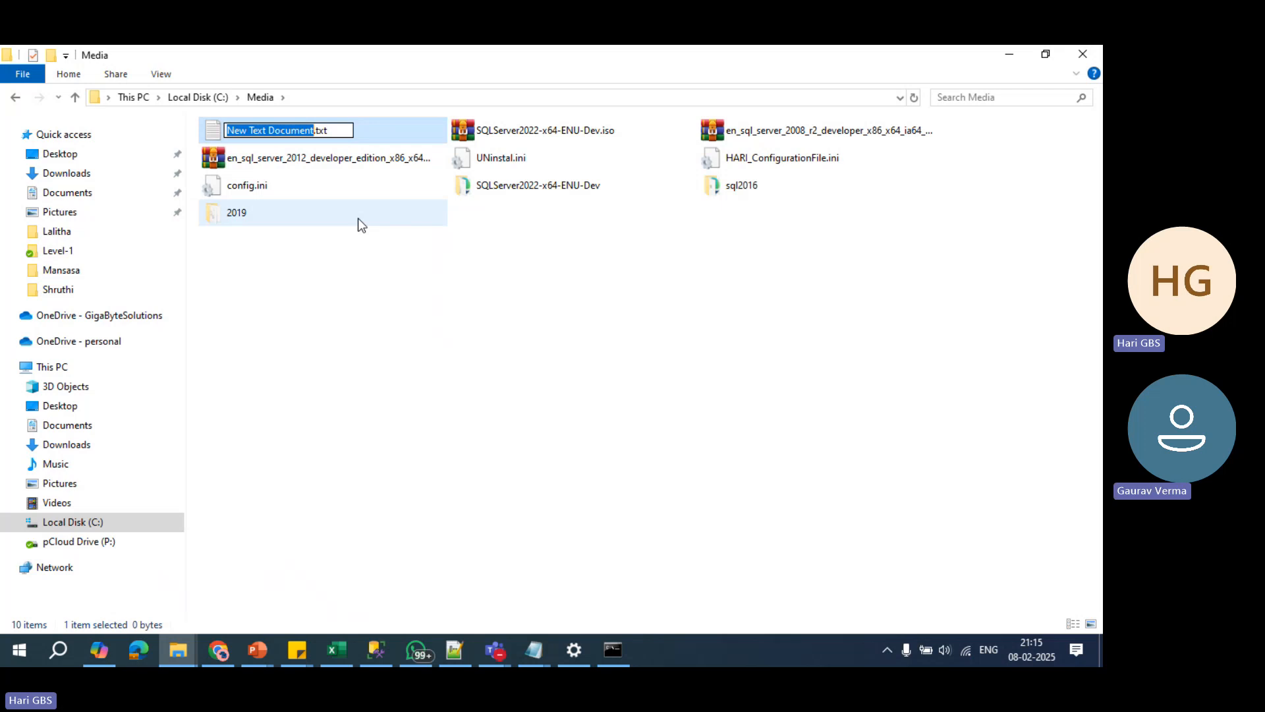
pyautogui.write('hariconfig')
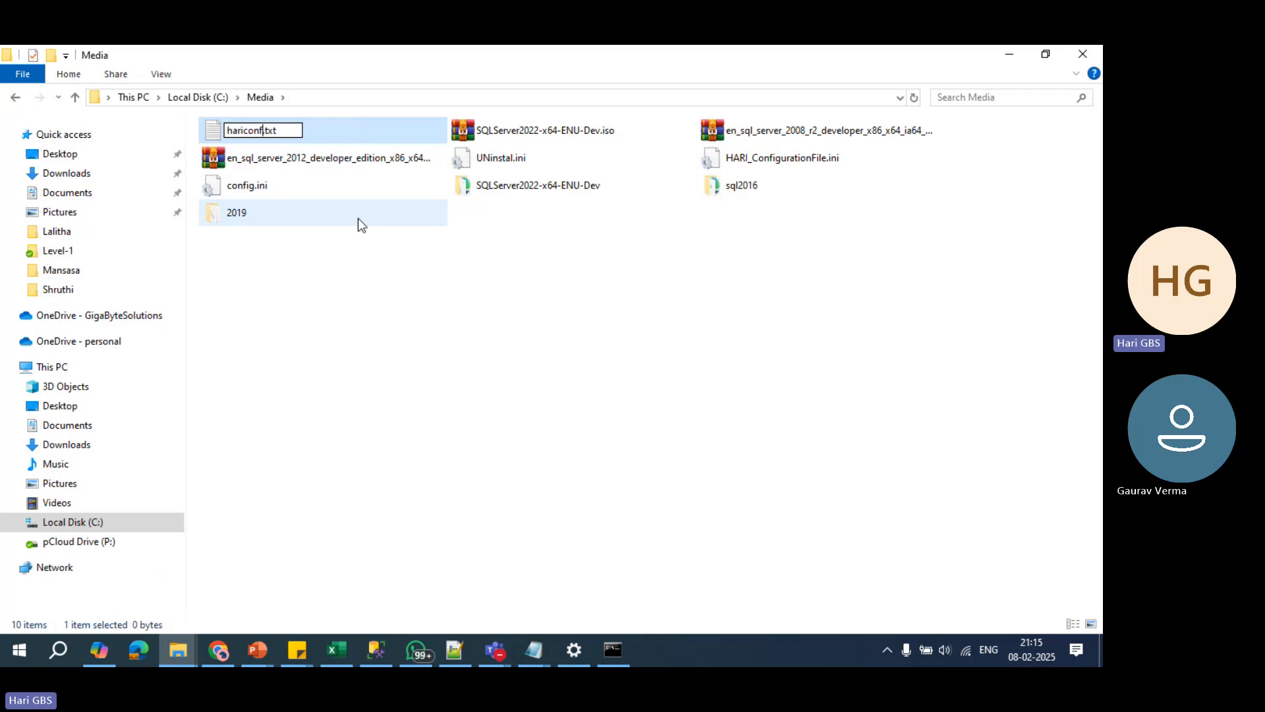
pyautogui.press('Right')
pyautogui.press('Right')
pyautogui.press('Right')
pyautogui.press('Right')
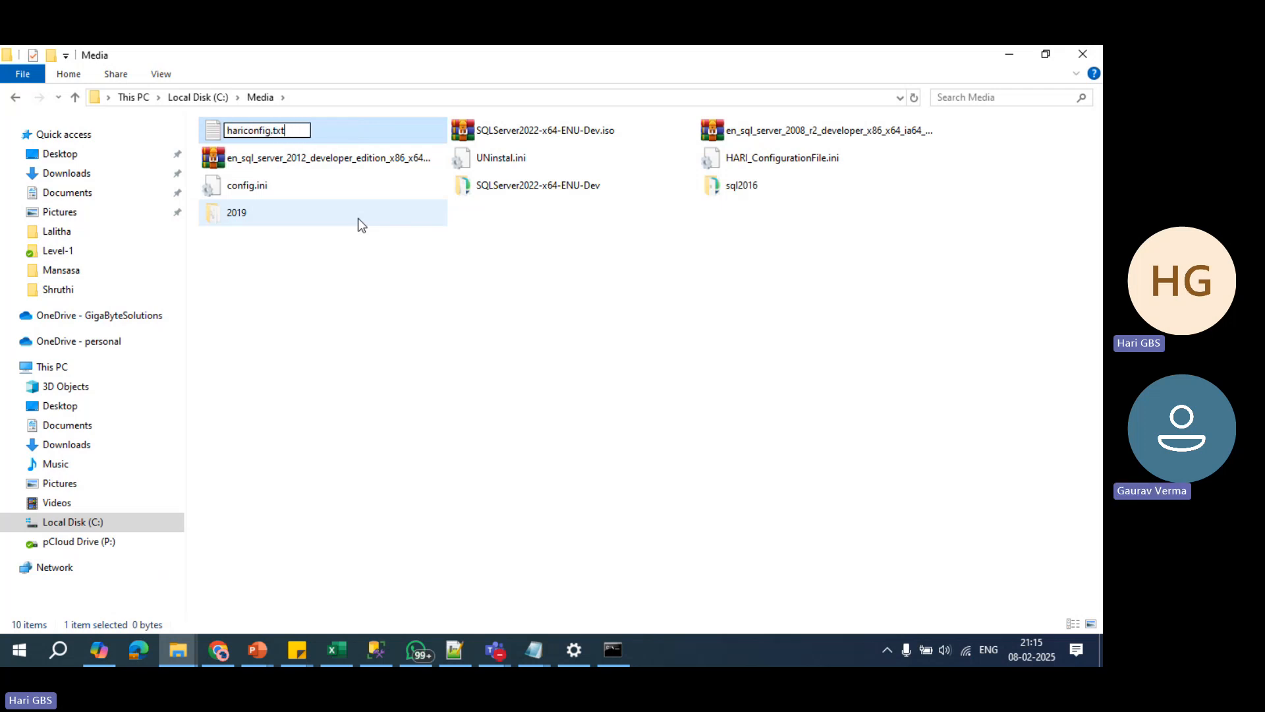
pyautogui.press('BackSpace')
pyautogui.press('BackSpace')
pyautogui.press('BackSpace')
pyautogui.write('ini')
pyautogui.press('Return')
pyautogui.press('Return')
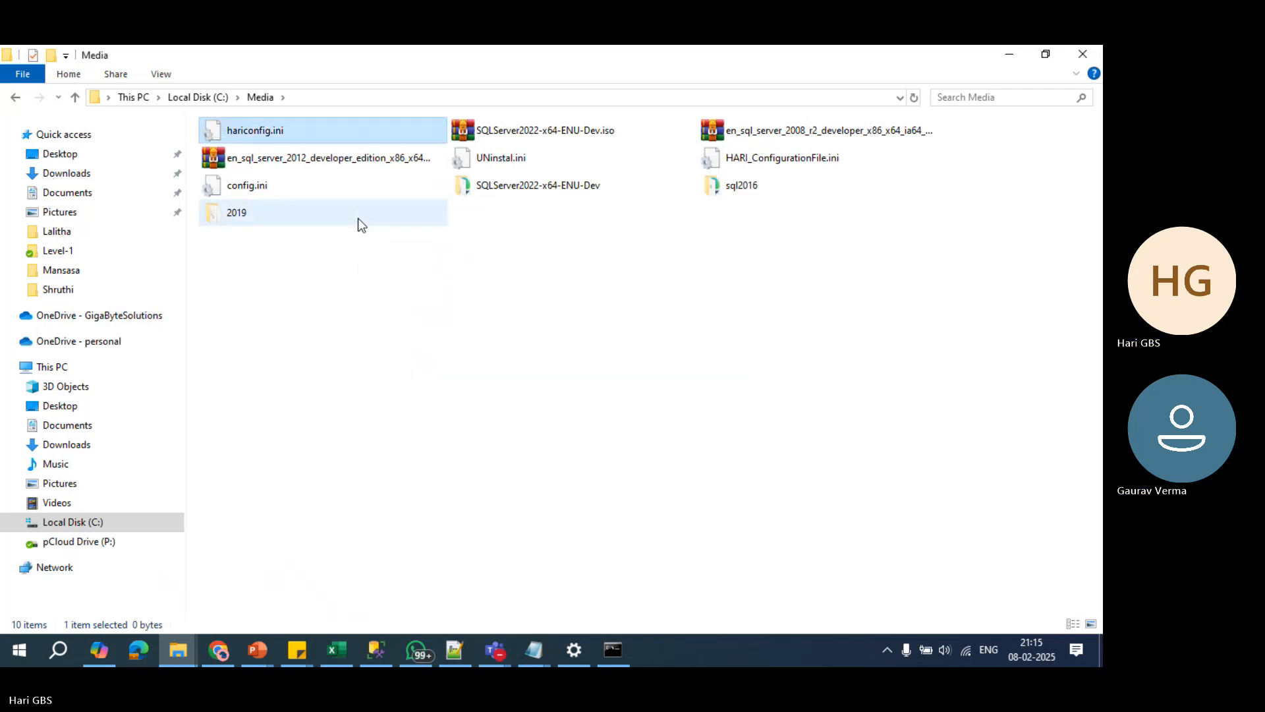
# Step: Open hariconfig.ini in Notepad and paste the copied SQL Server installation options into it
pyautogui.rightClick(297, 133)
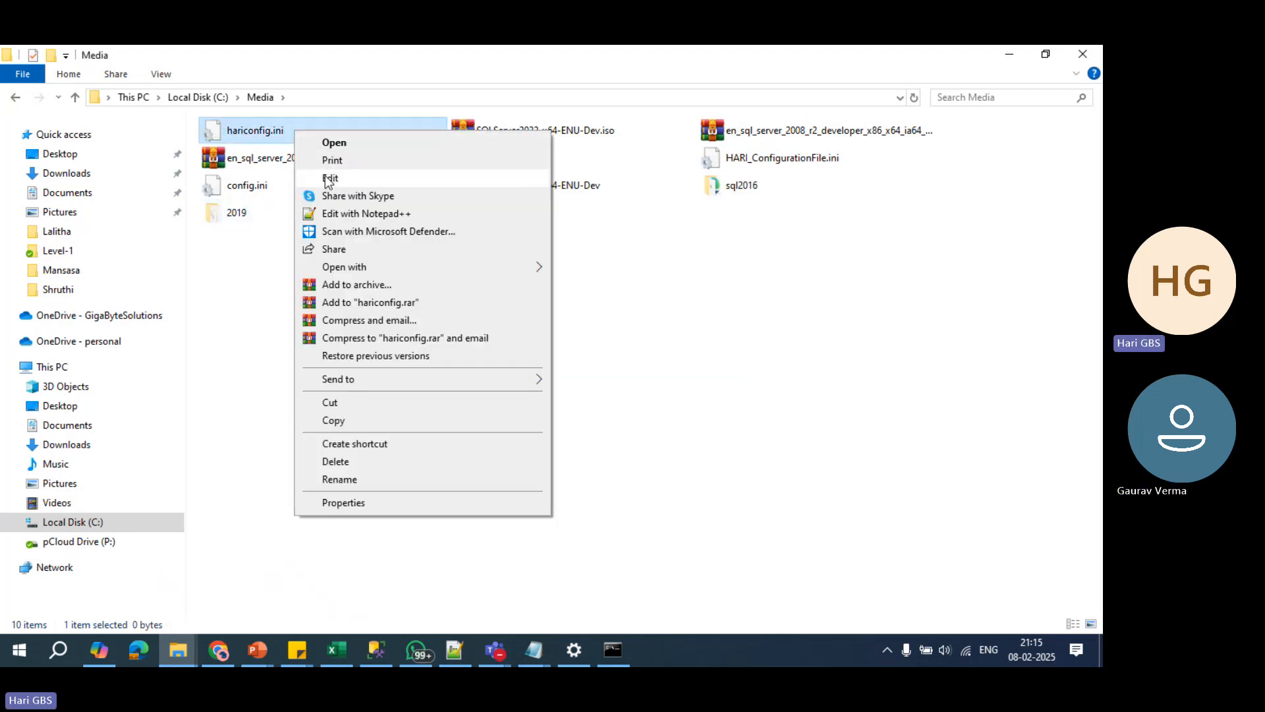
pyautogui.click(323, 178)
pyautogui.hotkey('ctrl', 'v')
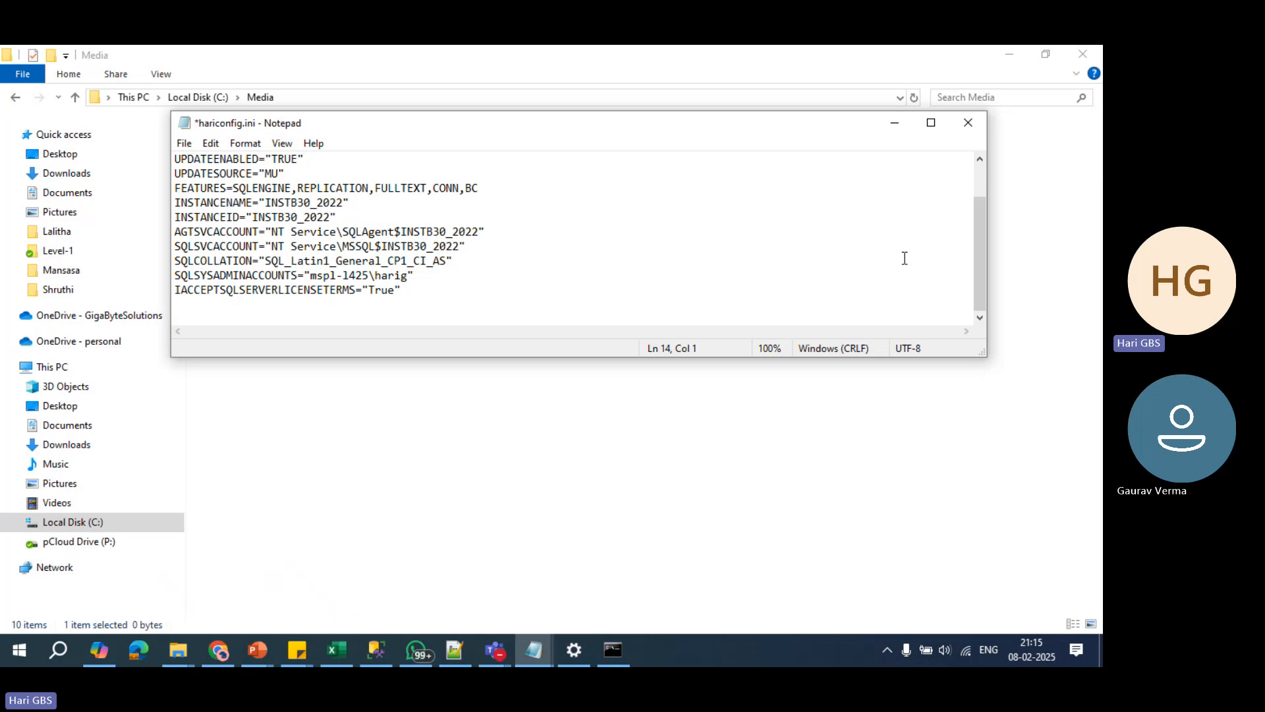
pyautogui.scroll(1, 677, 276)
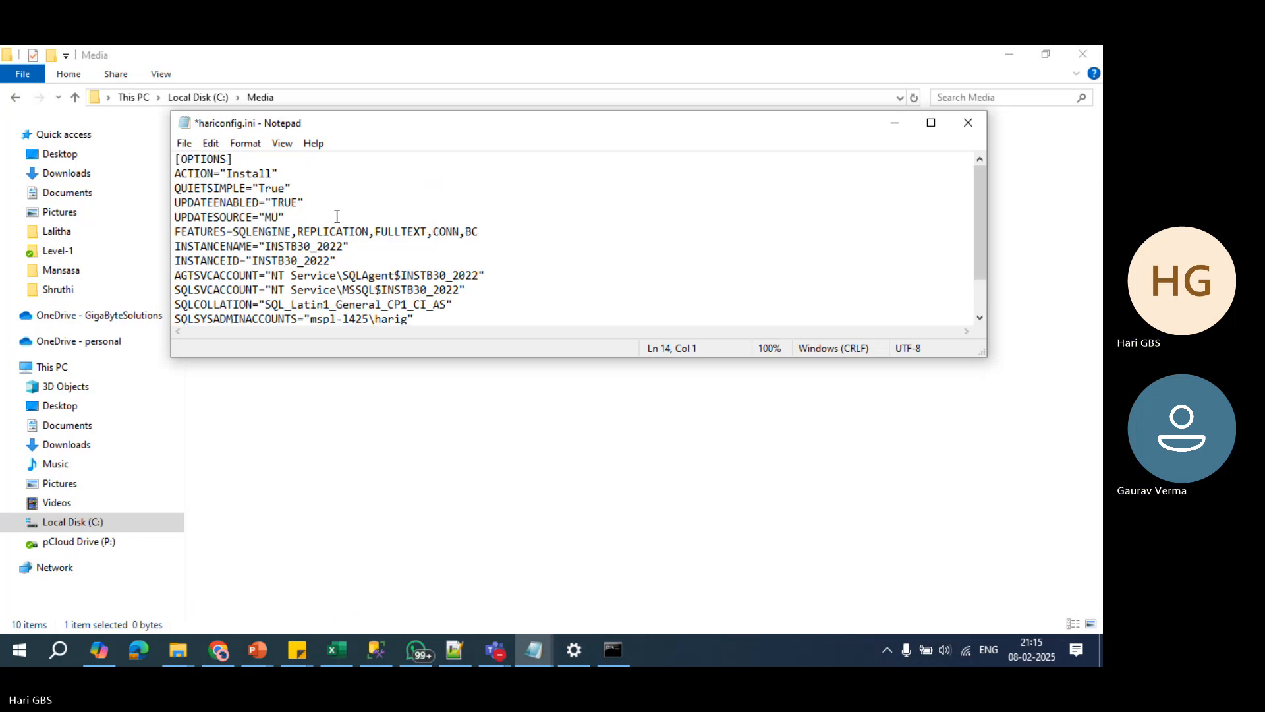
# Step: Reduce the FEATURES line to SQLENGINE only by removing REPLICATION, FULLTEXT, CONN and BC
pyautogui.moveTo(293, 235); pyautogui.dragTo(484, 231)
pyautogui.press('Delete')
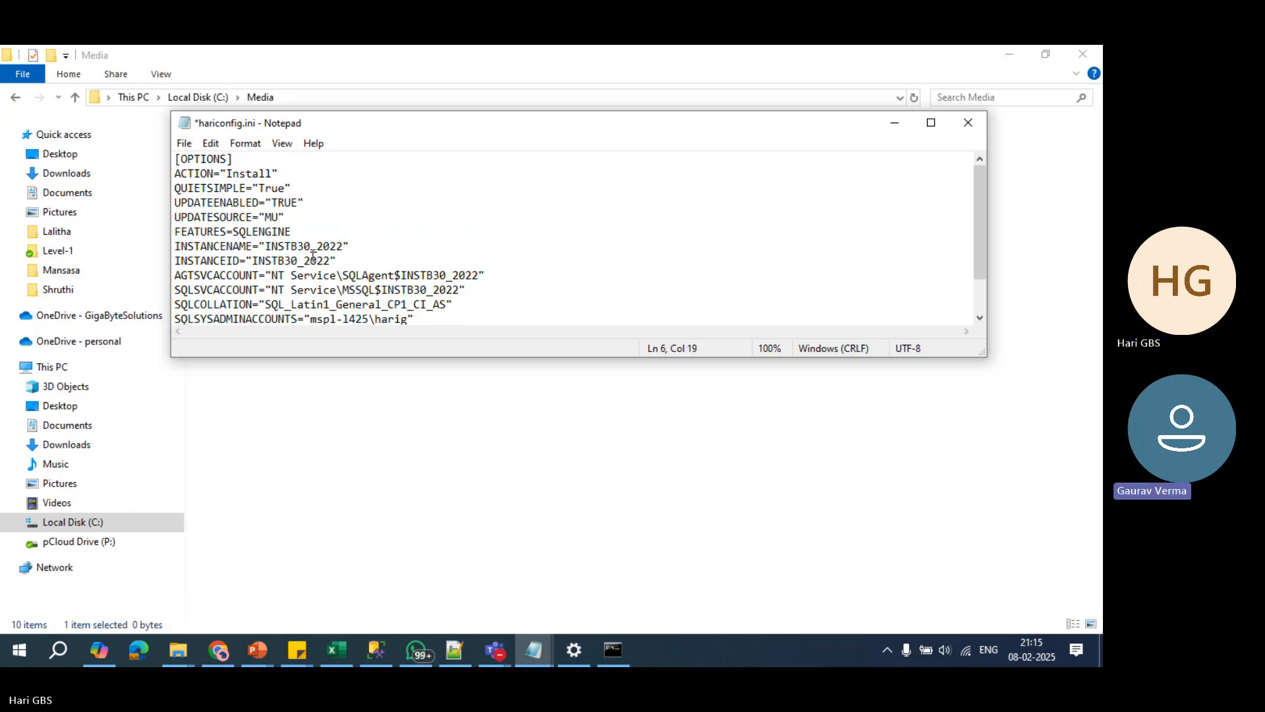
pyautogui.scroll(-1, 304, 253)
pyautogui.scroll(1, 290, 253)
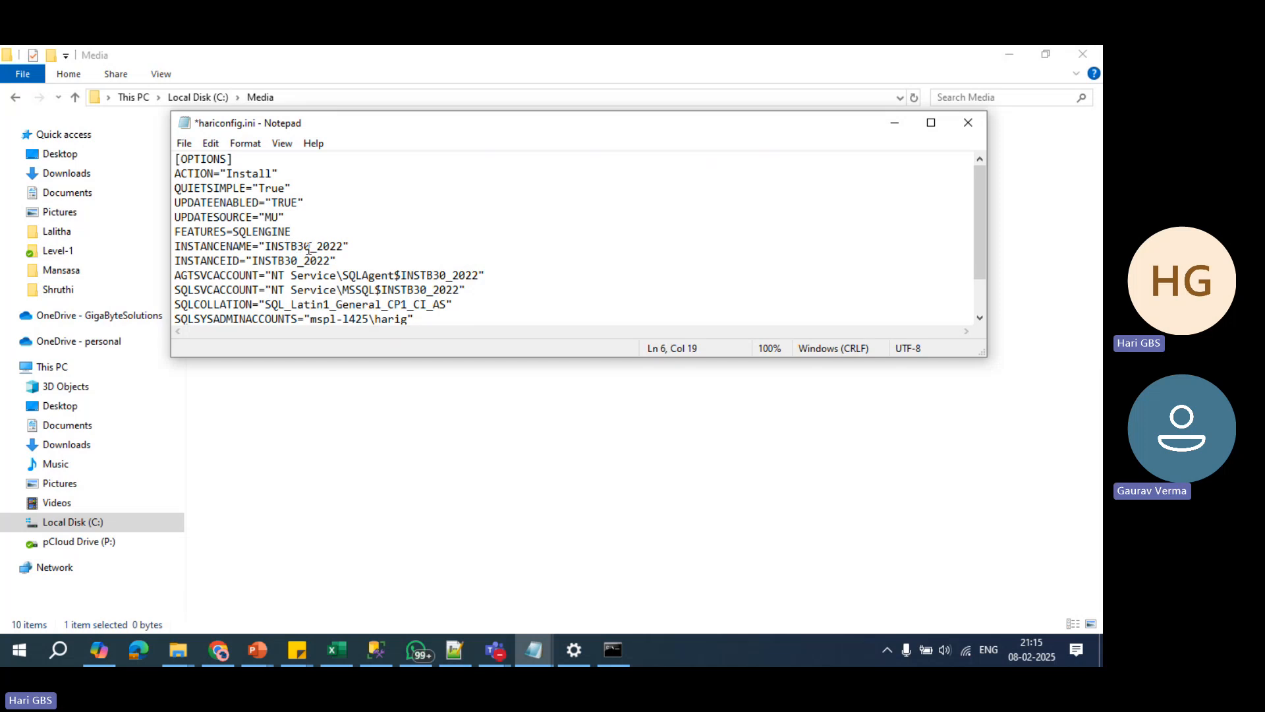
# Step: Set both INSTANCENAME and INSTANCEID to INSTB34_2022
pyautogui.click(309, 249)
pyautogui.press('BackSpace')
pyautogui.write('4')
pyautogui.press('Down')
pyautogui.press('Left')
pyautogui.press('Left')
pyautogui.press('BackSpace')
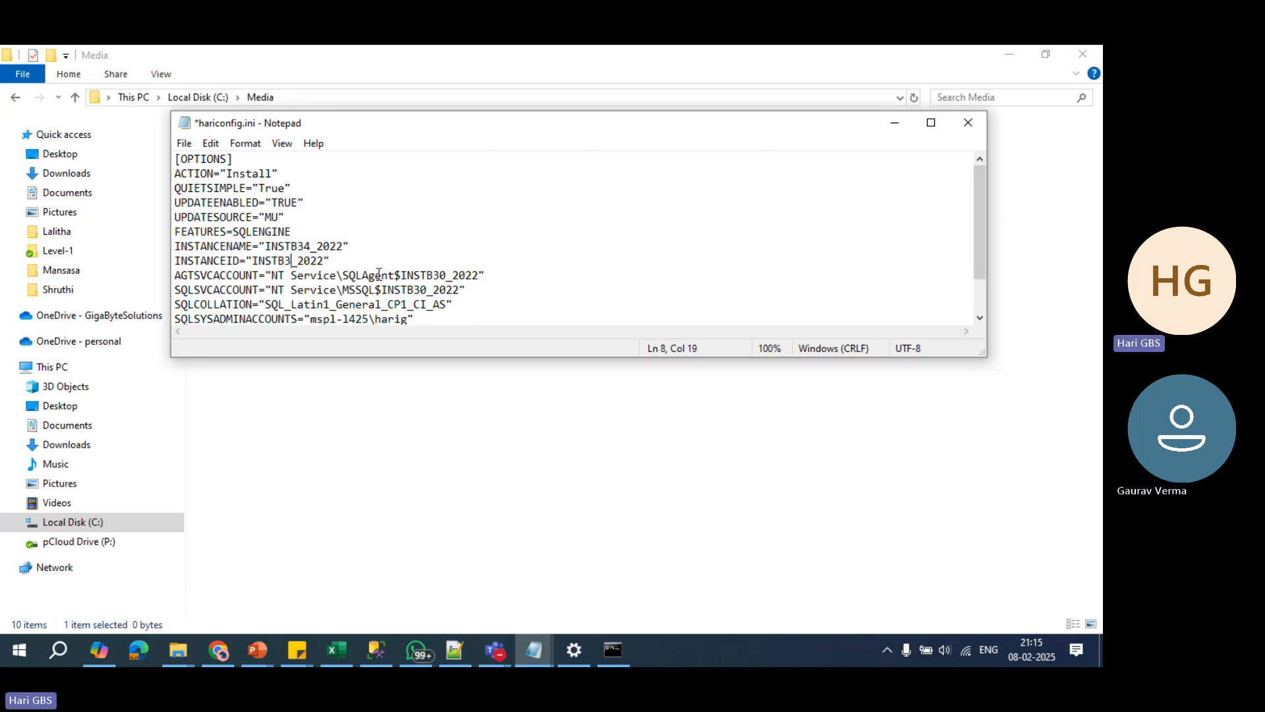
pyautogui.write('4')
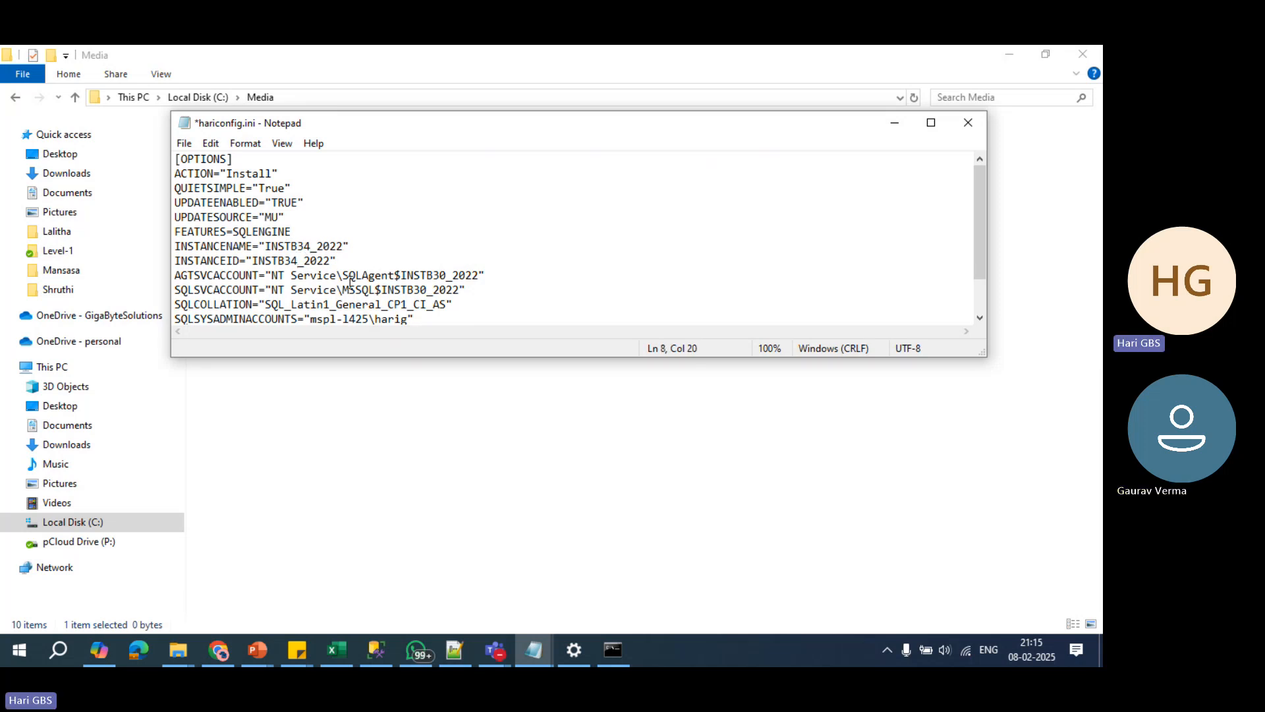
# Step: Change the instance suffix in AGTSVCACCOUNT and SQLSVCACCOUNT to INSTB34_2022
pyautogui.click(446, 277)
pyautogui.press('BackSpace')
pyautogui.write('4')
pyautogui.press('Down')
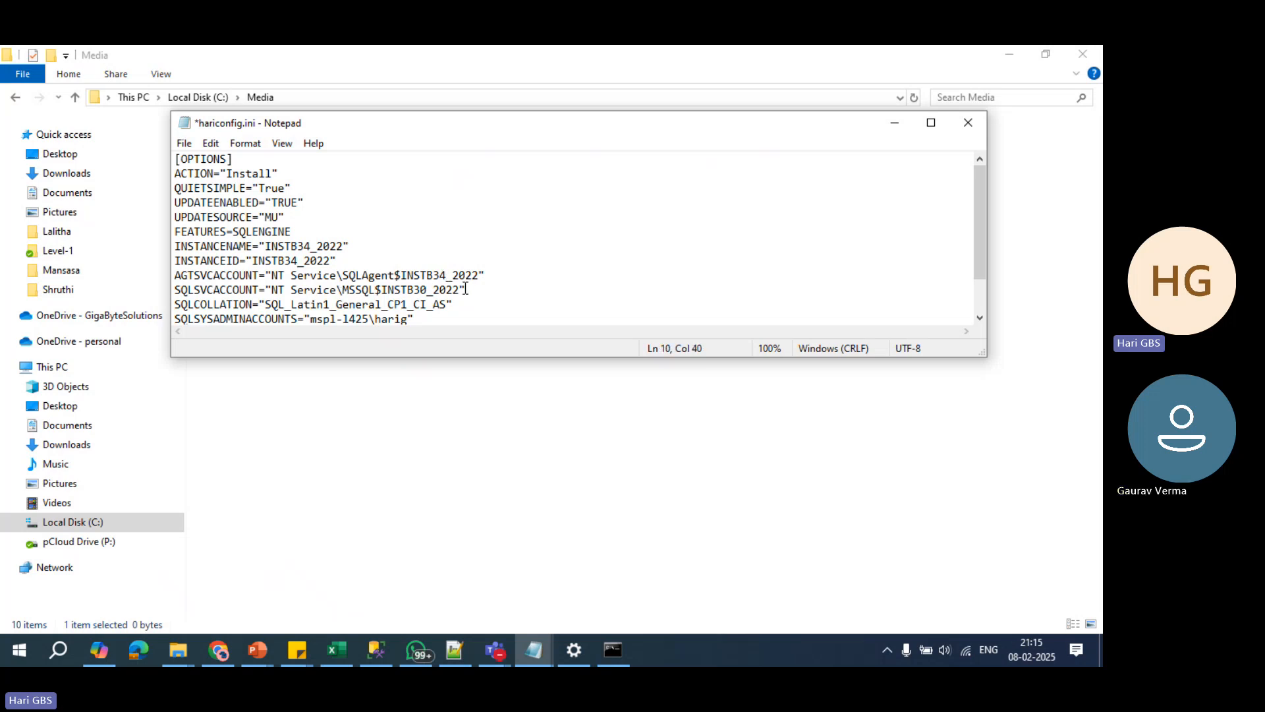
pyautogui.press('BackSpace')
pyautogui.write('4')
# Step: Replace the SQLSYSADMINACCOUNTS value with the administrator's domain account and save hariconfig.ini
pyautogui.scroll(-1, 465, 260)
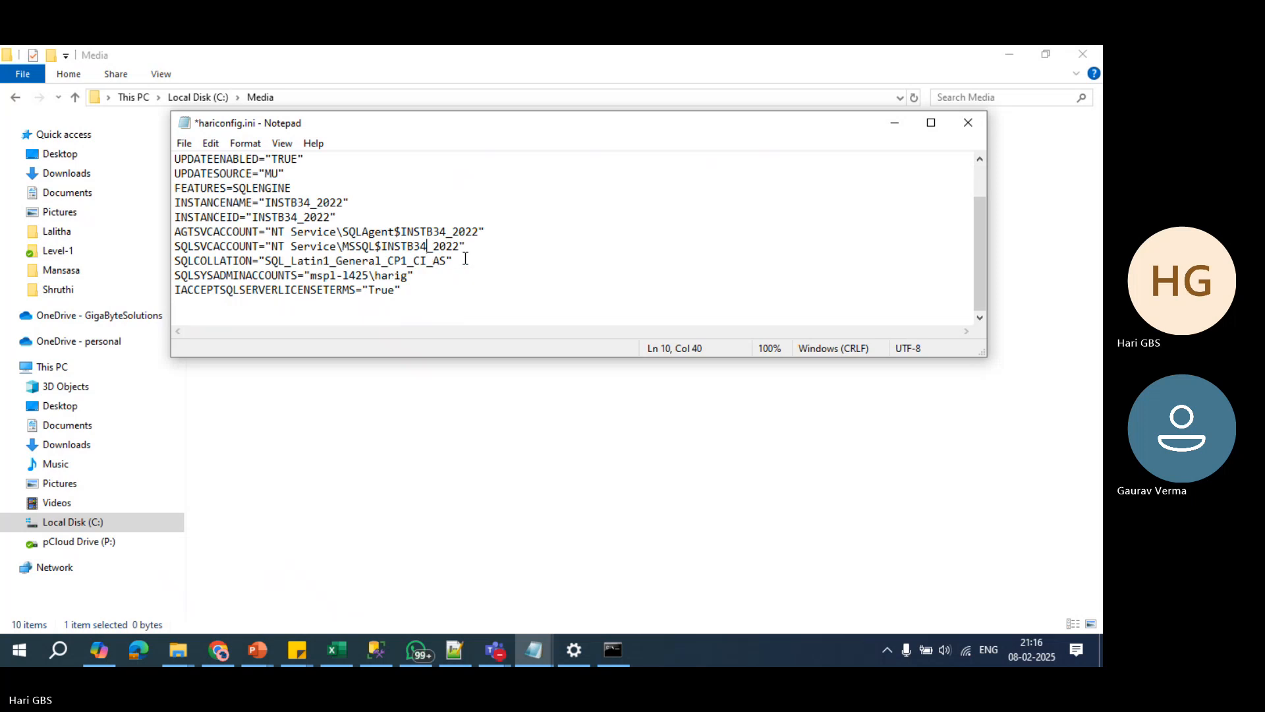
pyautogui.moveTo(461, 261); pyautogui.dragTo(141, 269)
pyautogui.click(261, 273)
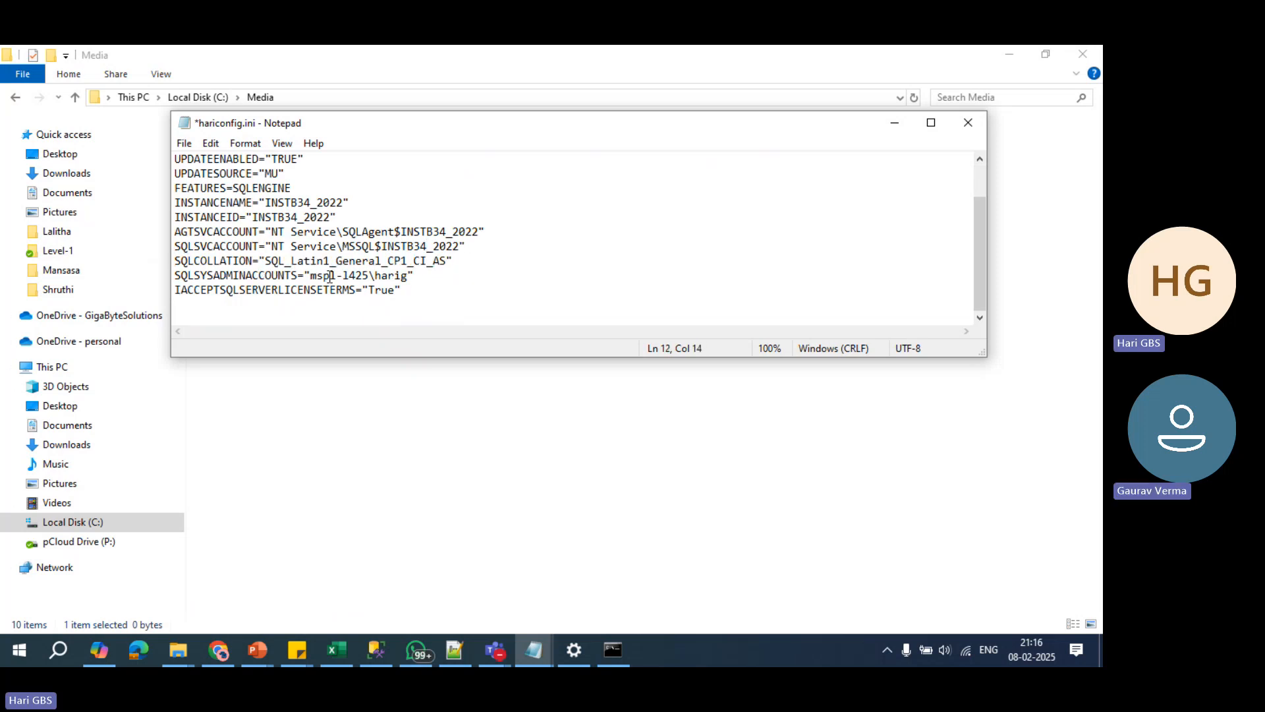
pyautogui.moveTo(308, 277); pyautogui.dragTo(407, 277)
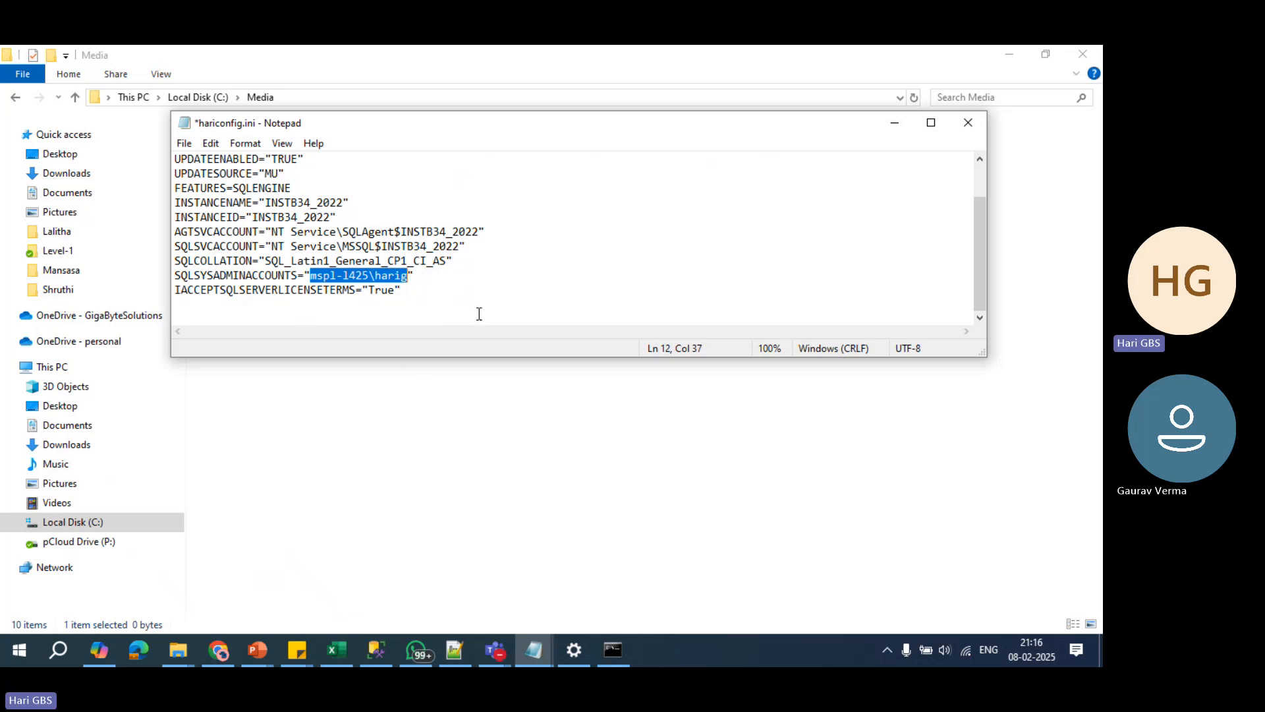
pyautogui.write('ghk')
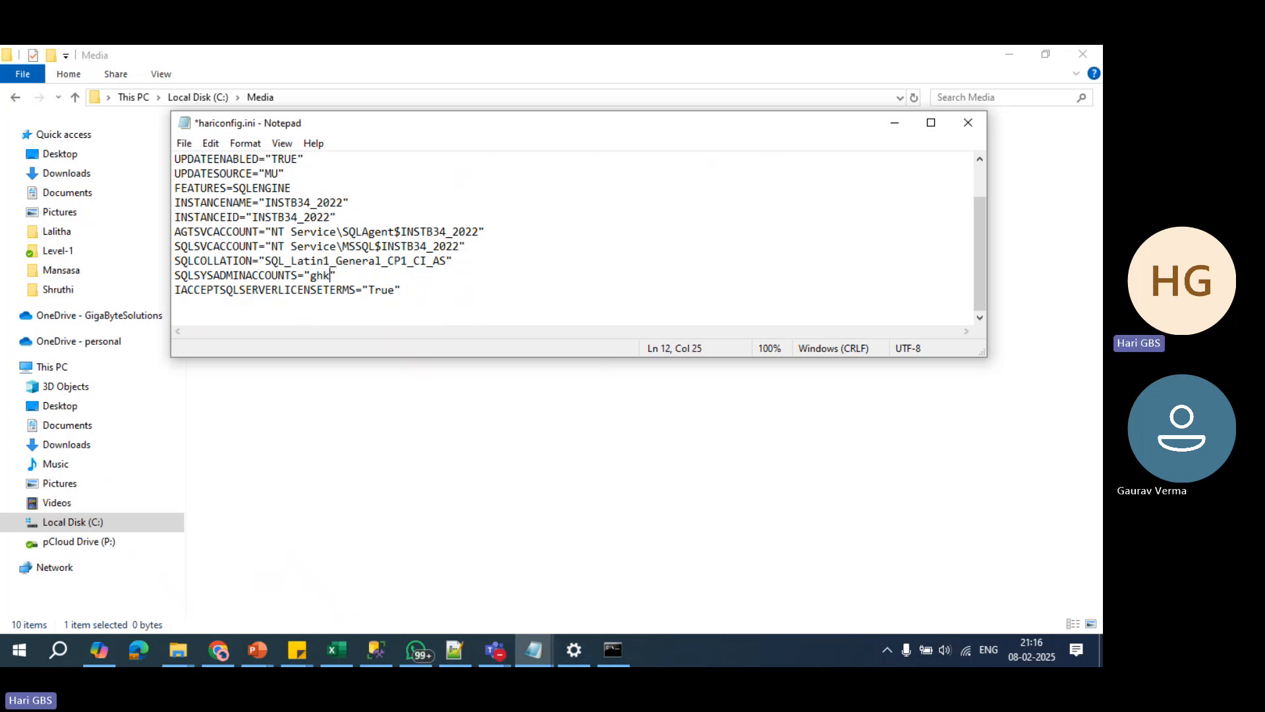
pyautogui.write('\\hari')
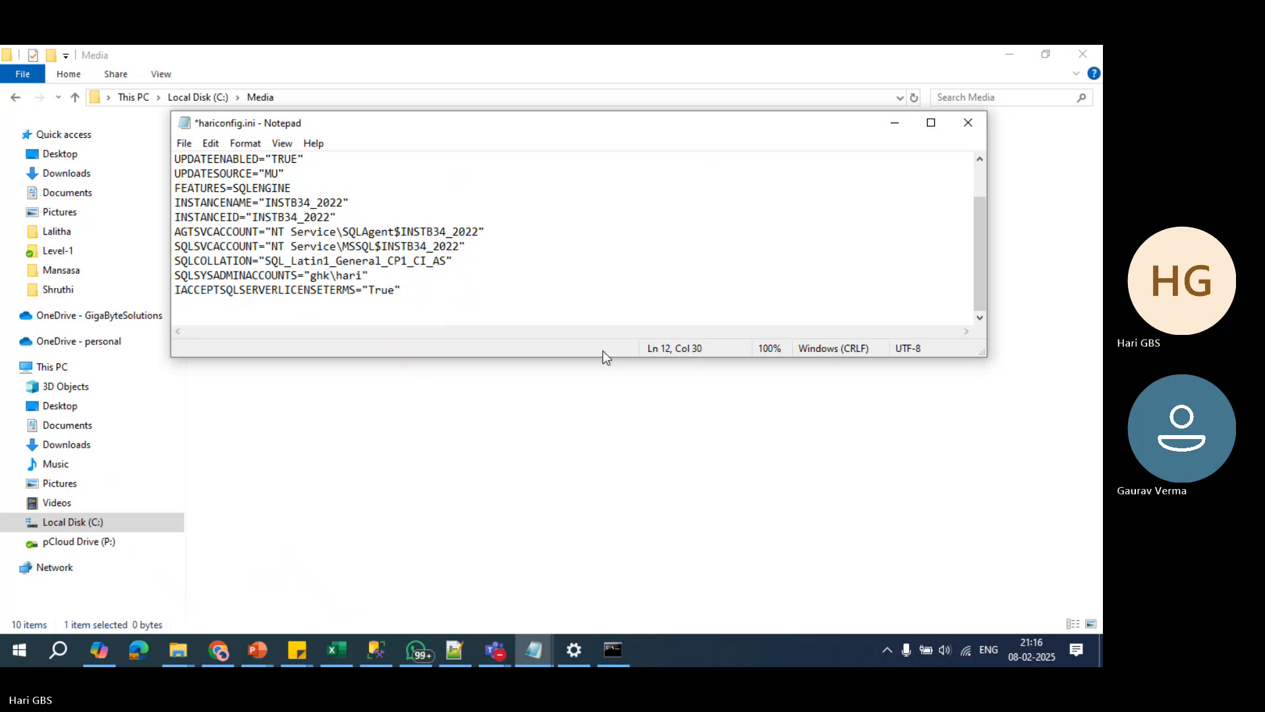
pyautogui.doubleClick(347, 282)
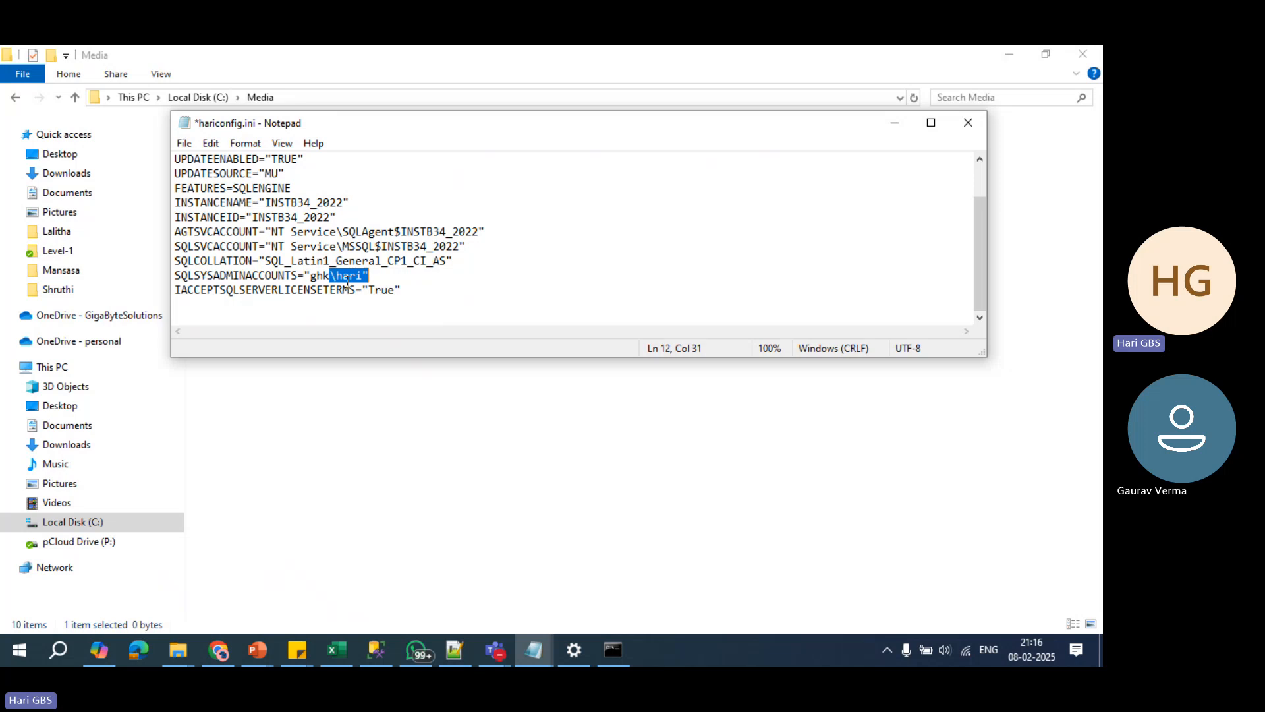
pyautogui.click(323, 279)
pyautogui.moveTo(310, 277); pyautogui.dragTo(367, 280)
pyautogui.click(337, 292)
pyautogui.click(411, 298)
pyautogui.hotkey('ctrl', 's')
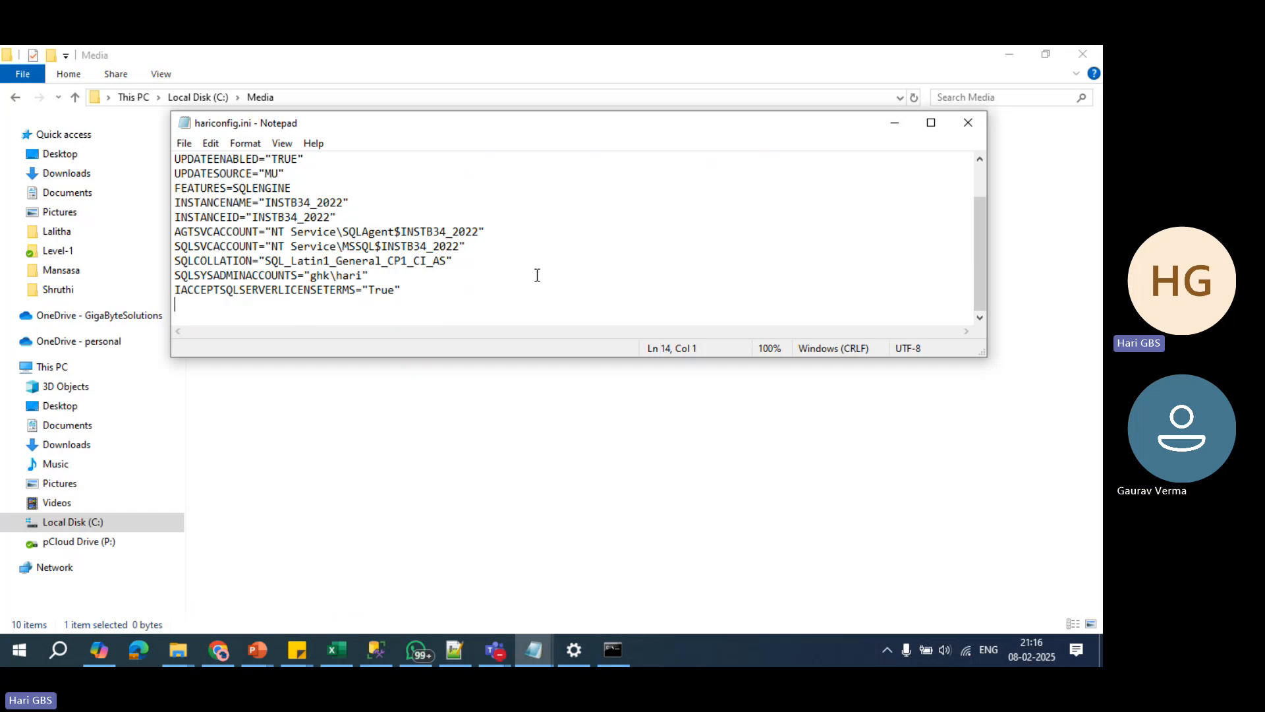
# Step: Close hariconfig.ini, switch to Command Prompt, change the directory to c:\media and list its contents to locate the file
pyautogui.click(967, 130)
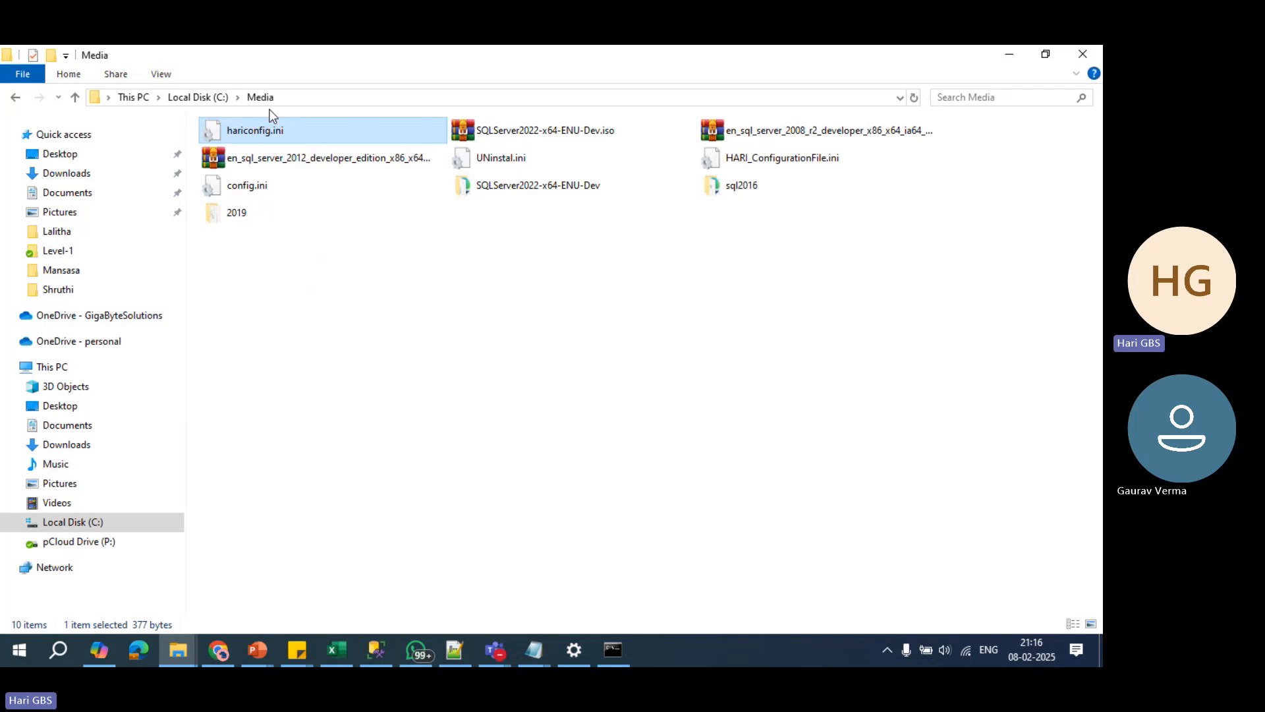
pyautogui.click(154, 100)
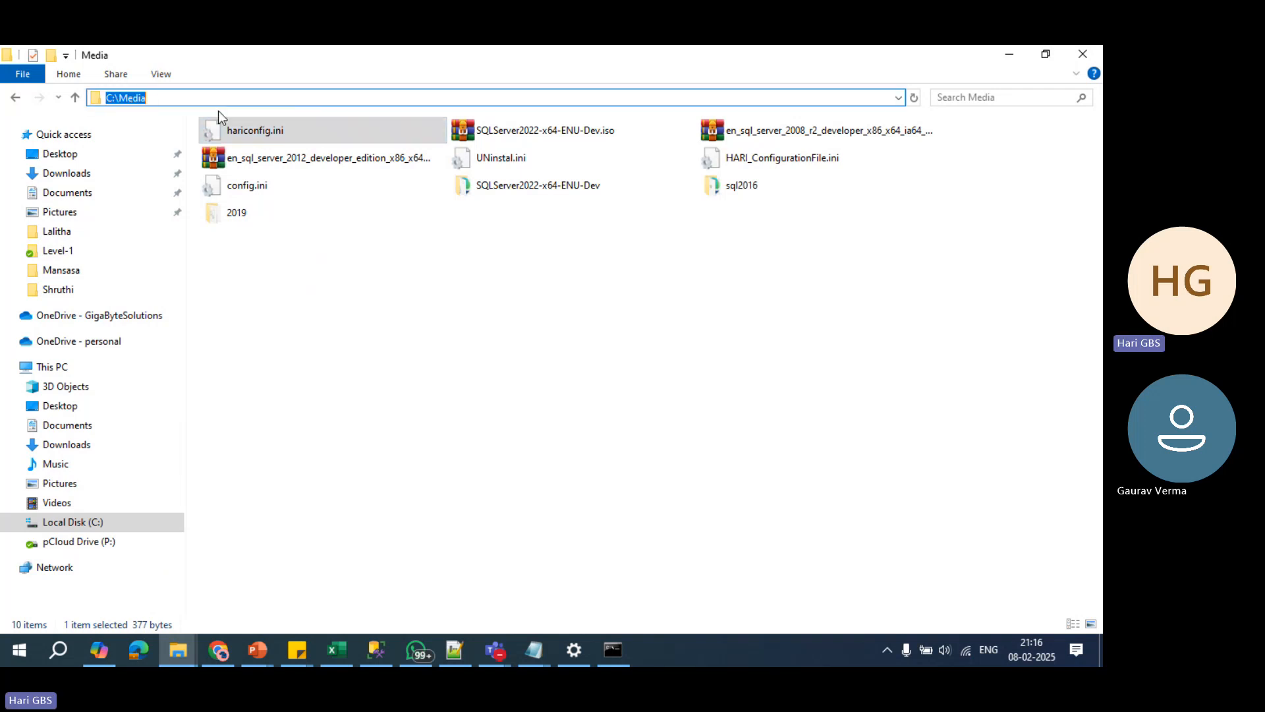
pyautogui.click(607, 649)
pyautogui.write('c')
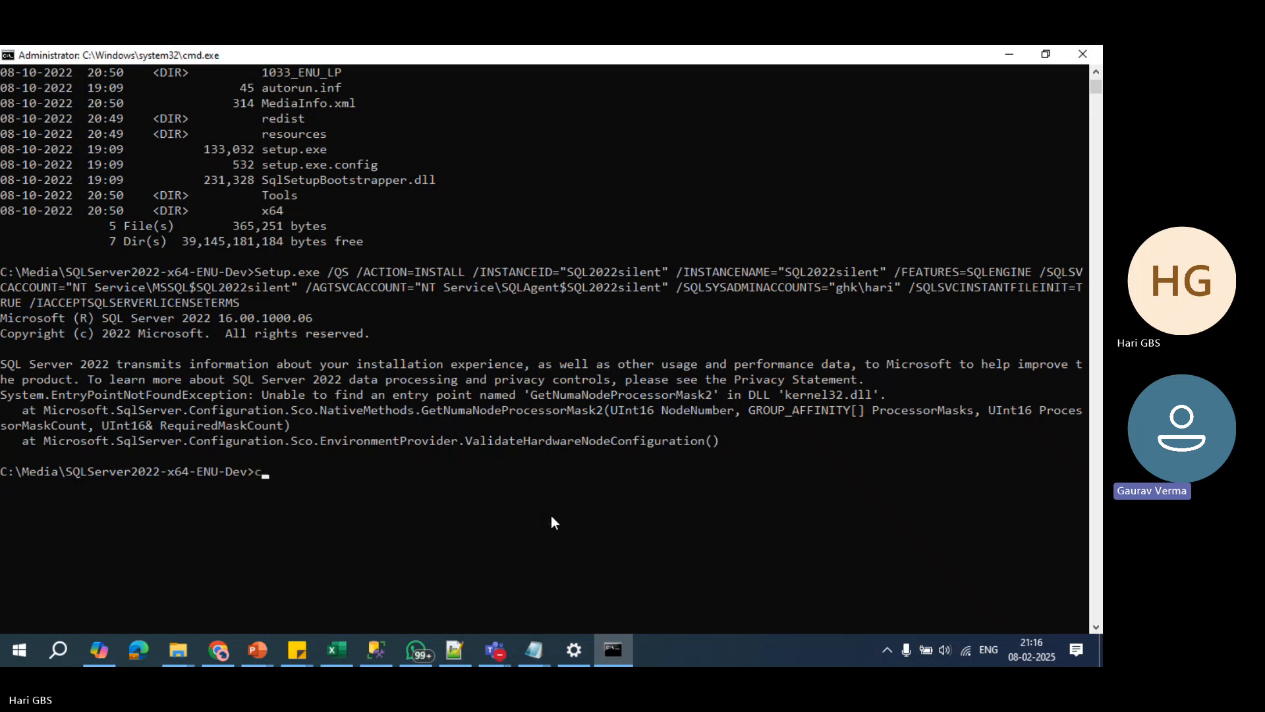
pyautogui.write('d c:\\me')
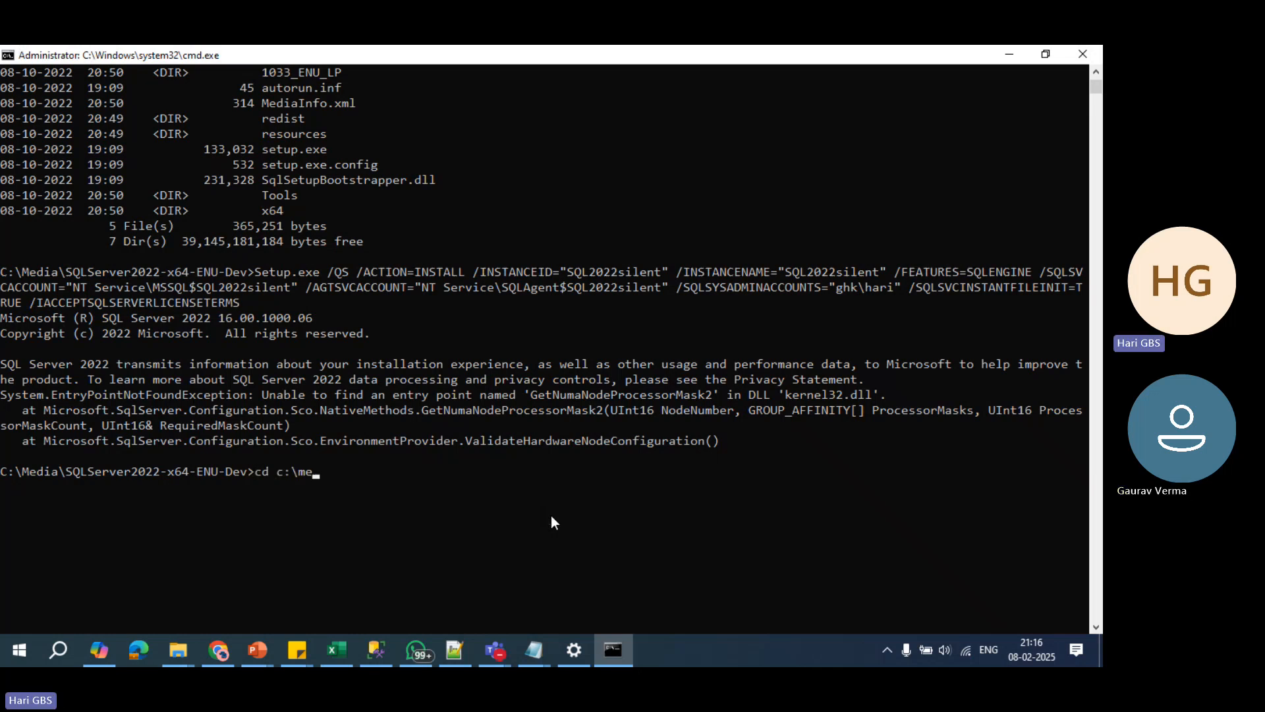
pyautogui.write('dia')
pyautogui.press('Return')
pyautogui.press('Return')
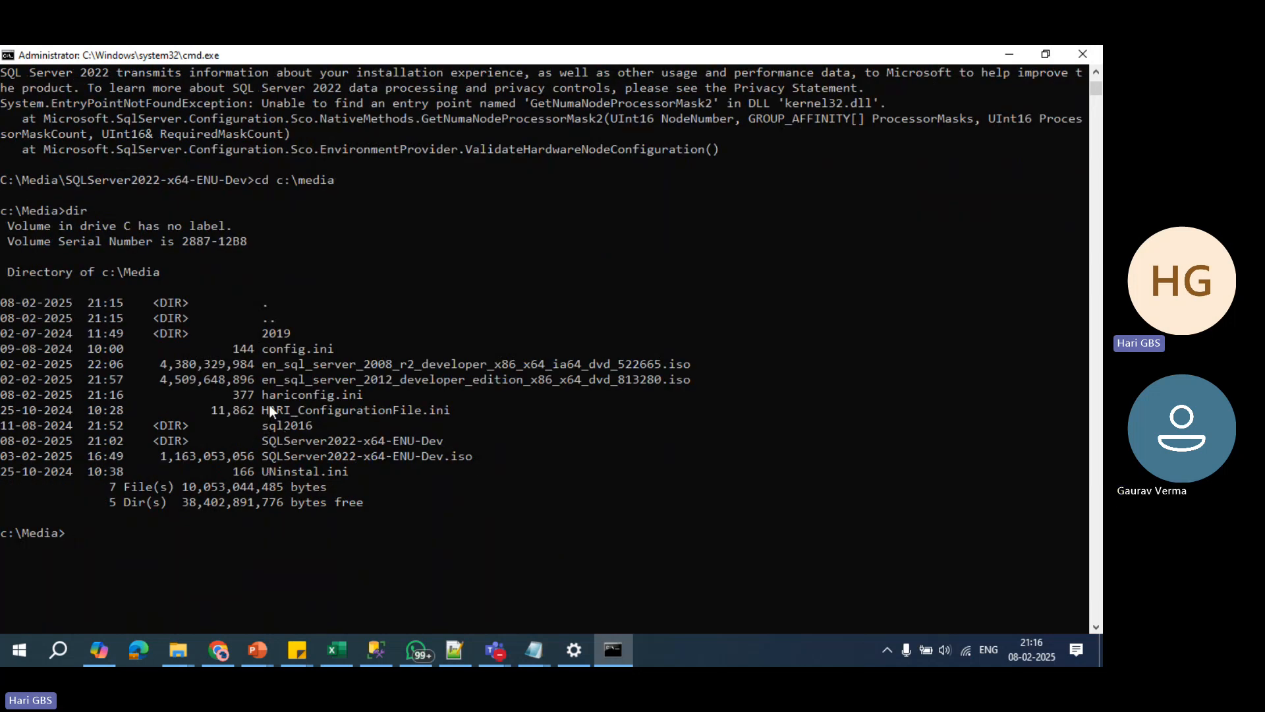
pyautogui.moveTo(264, 394); pyautogui.dragTo(361, 393)
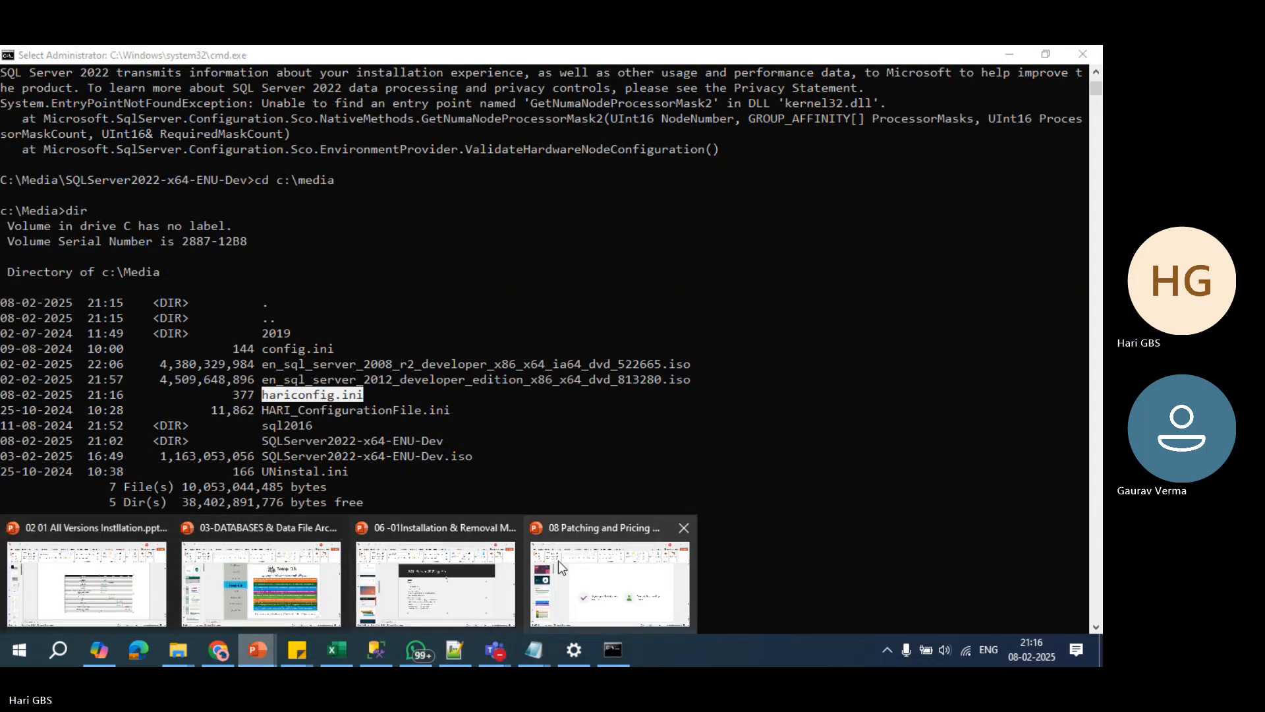
# Step: Switch to the Installation & Removal Methods presentation in PowerPoint and copy the Setup.exe /configurationfile="C:\Media\config.ini" command from slide 12
pyautogui.click(459, 589)
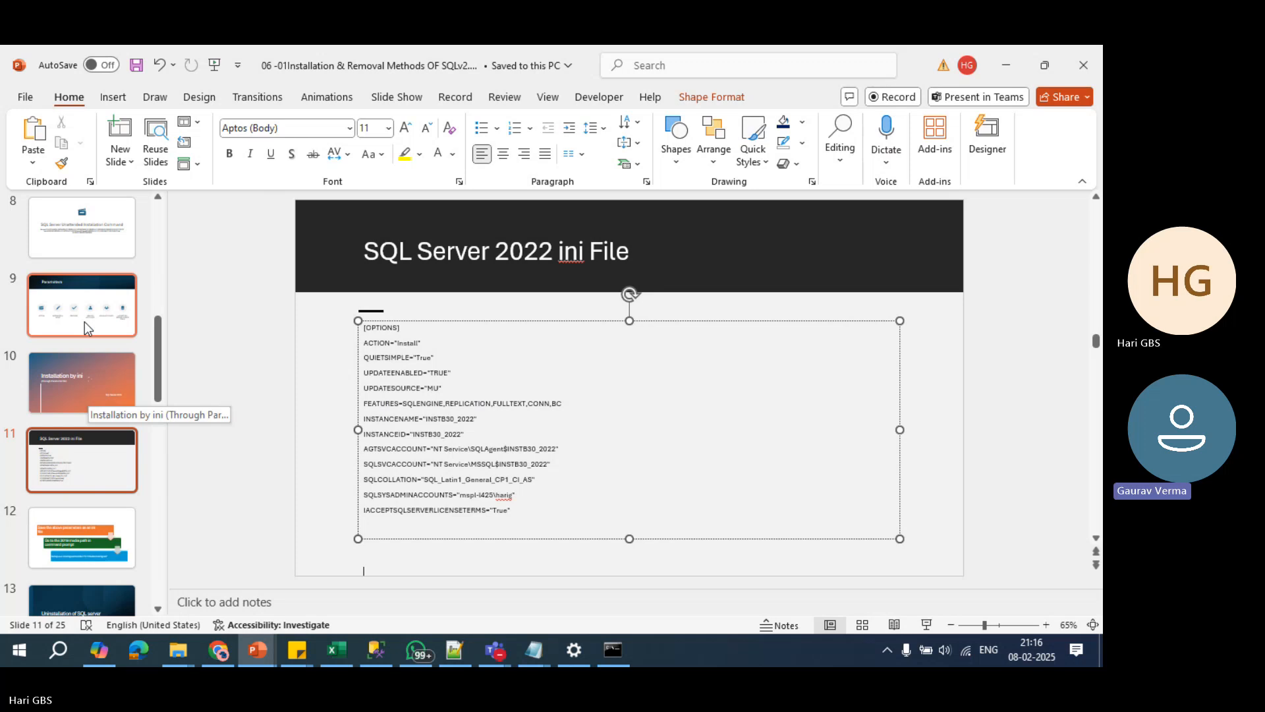
pyautogui.click(82, 461)
pyautogui.click(89, 563)
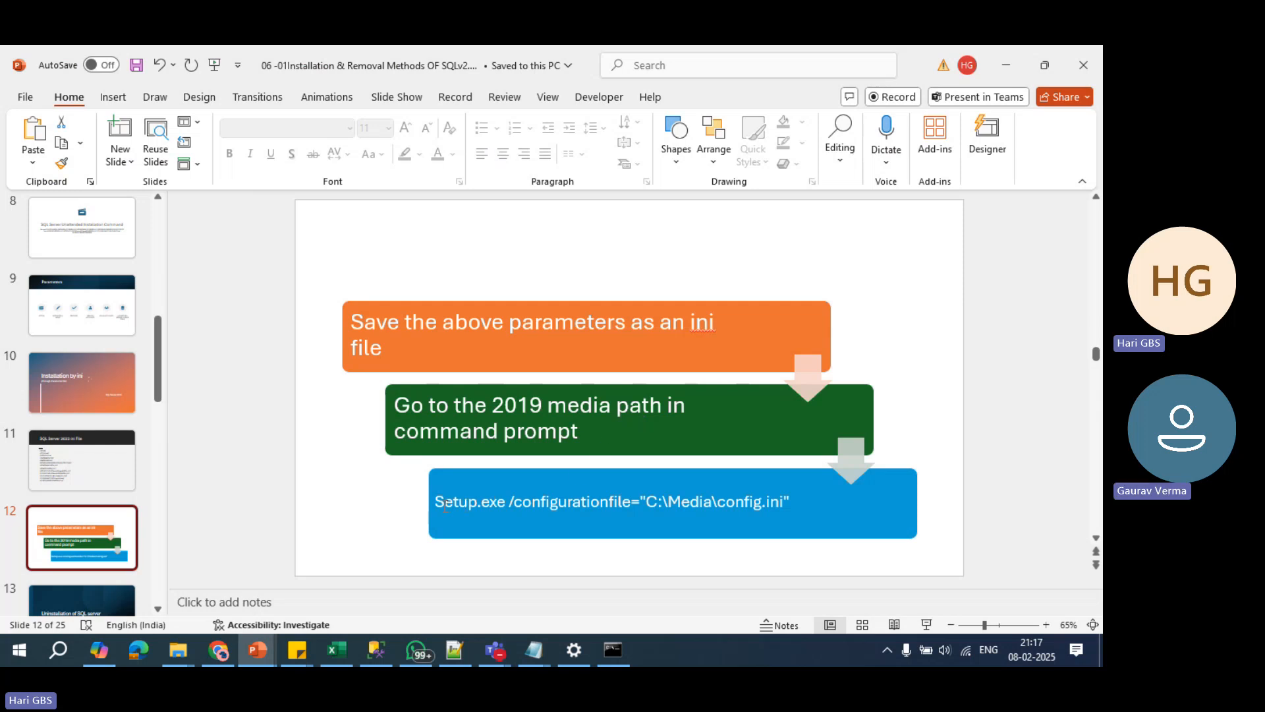
pyautogui.moveTo(439, 502); pyautogui.dragTo(812, 507)
pyautogui.hotkey('ctrl', 'c')
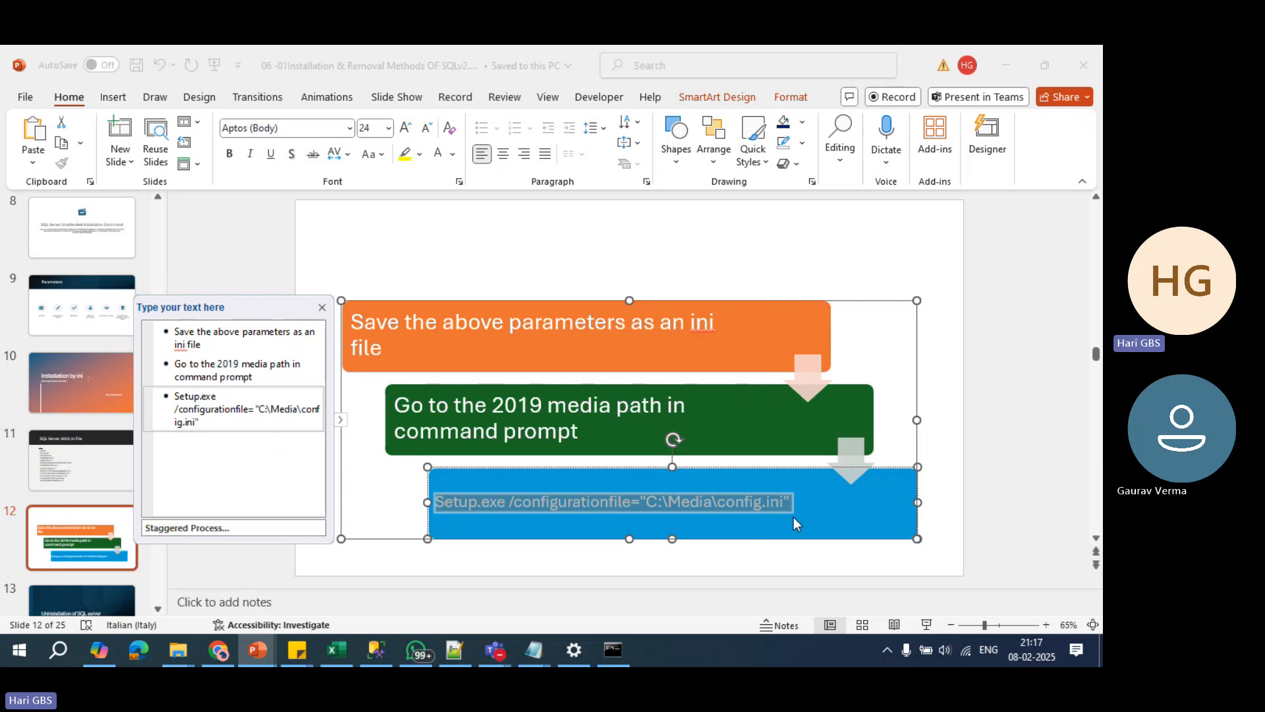
# Step: Return to Command Prompt, change into the SQLServer2022-x64-ENU-Dev folder and list its contents to locate setup.exe
pyautogui.hotkey('alt', 'Tab')
pyautogui.click(469, 531)
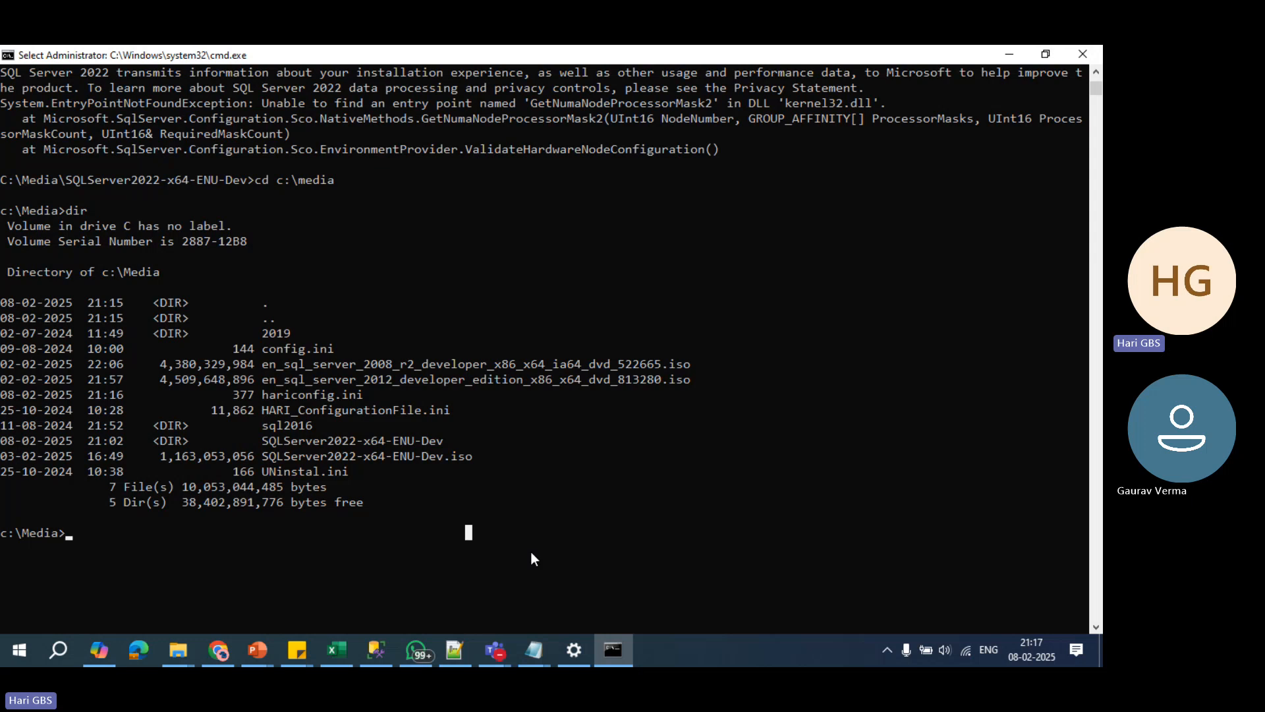
pyautogui.write('cd sql')
pyautogui.press('Tab')
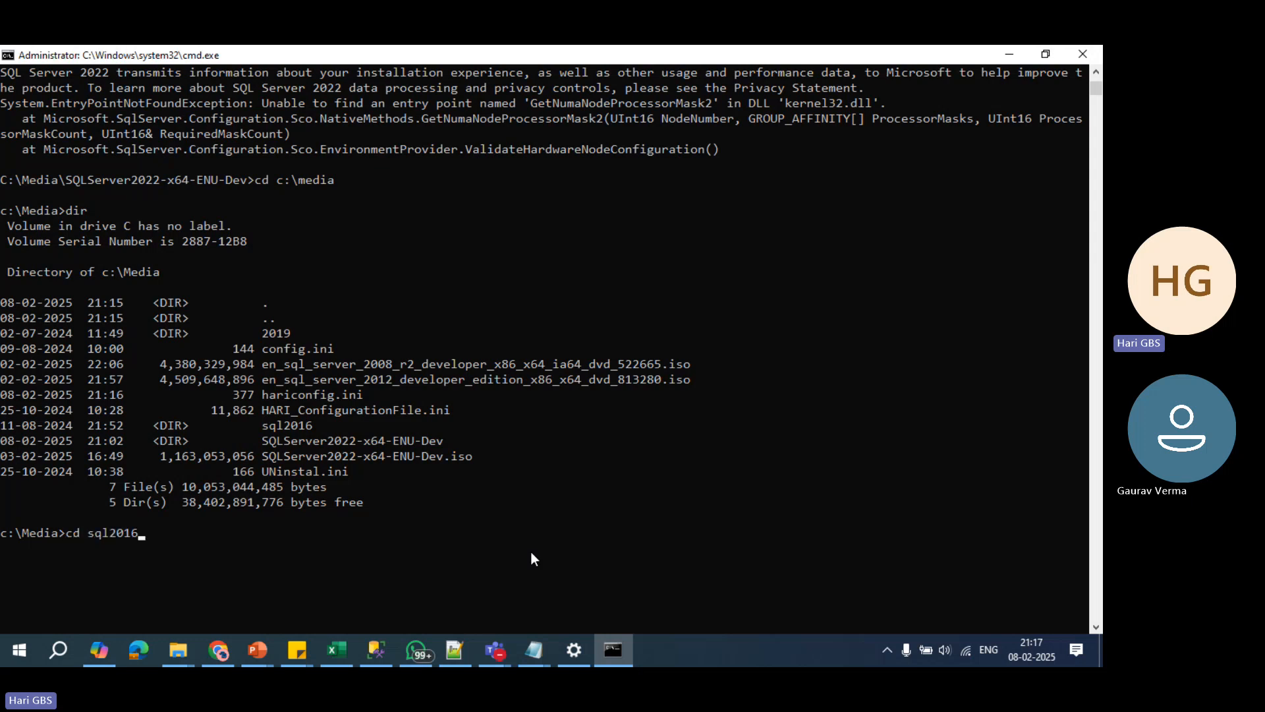
pyautogui.press('Tab')
pyautogui.press('Return')
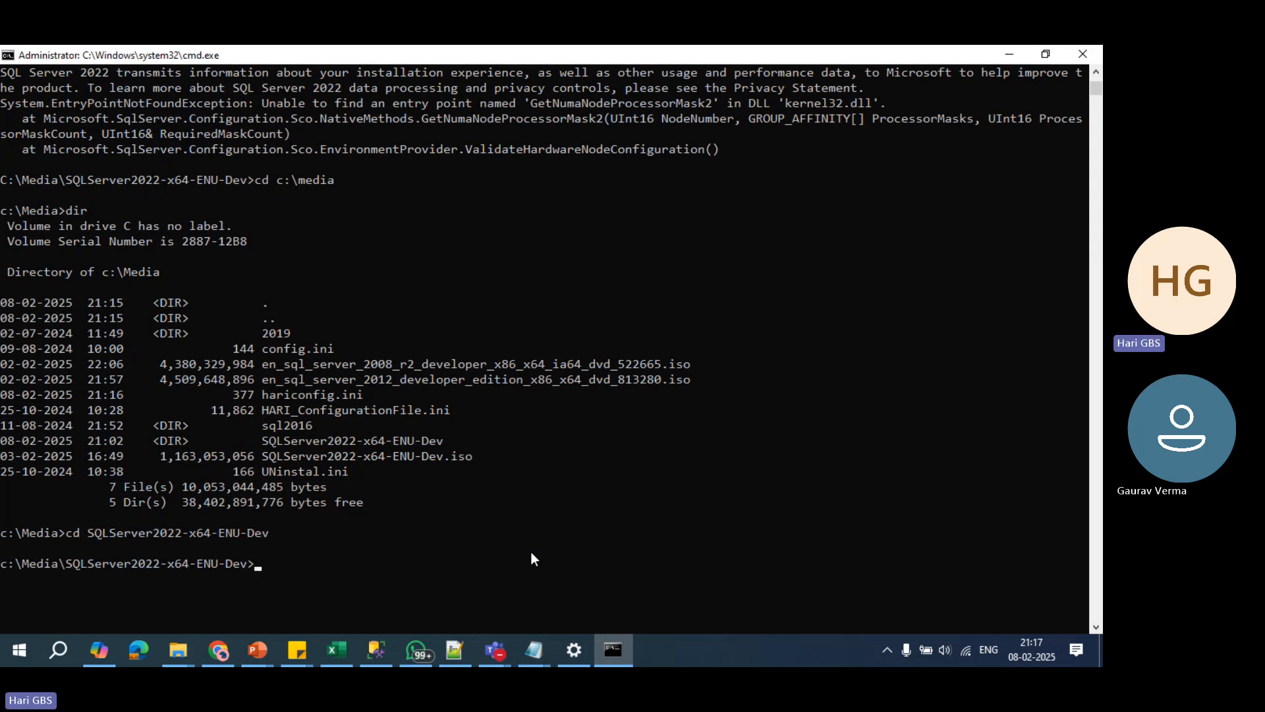
pyautogui.write('dir')
pyautogui.press('Return')
pyautogui.scroll(-3, 445, 483)
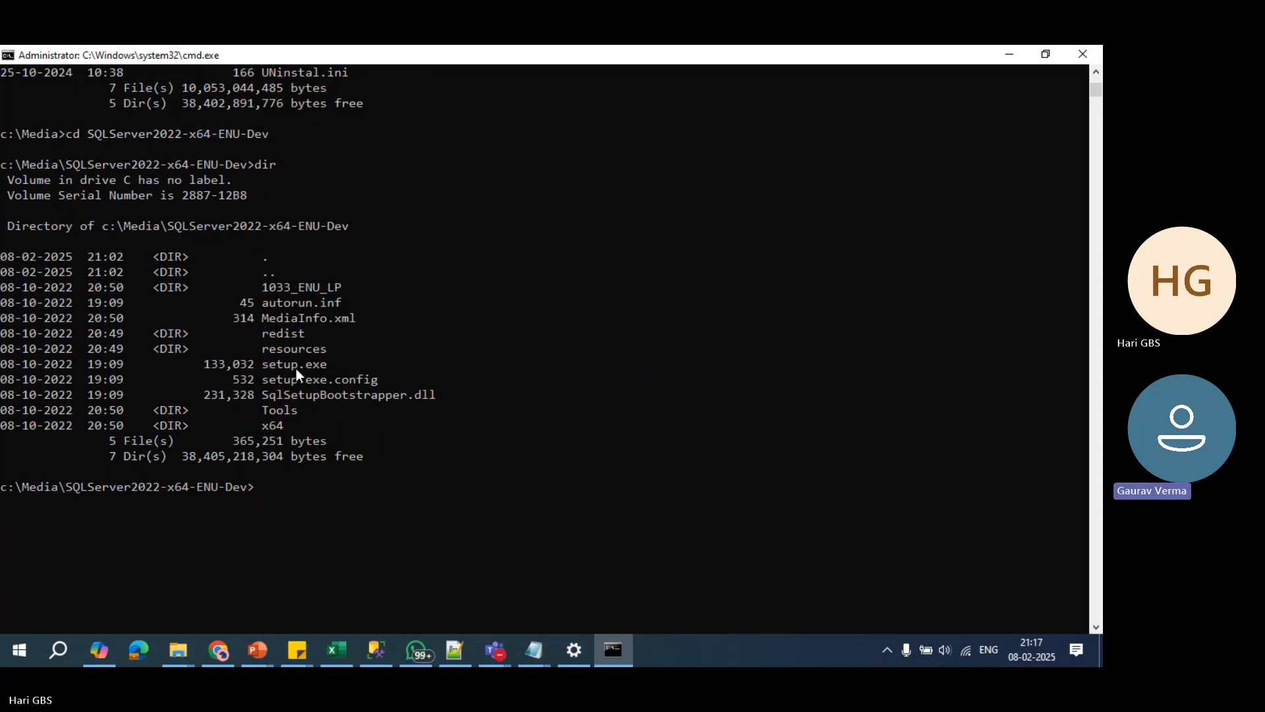
pyautogui.moveTo(269, 366); pyautogui.dragTo(327, 365)
# Step: Switch to Notepad++ and paste the copied setup command into a new document
pyautogui.moveTo(534, 649)
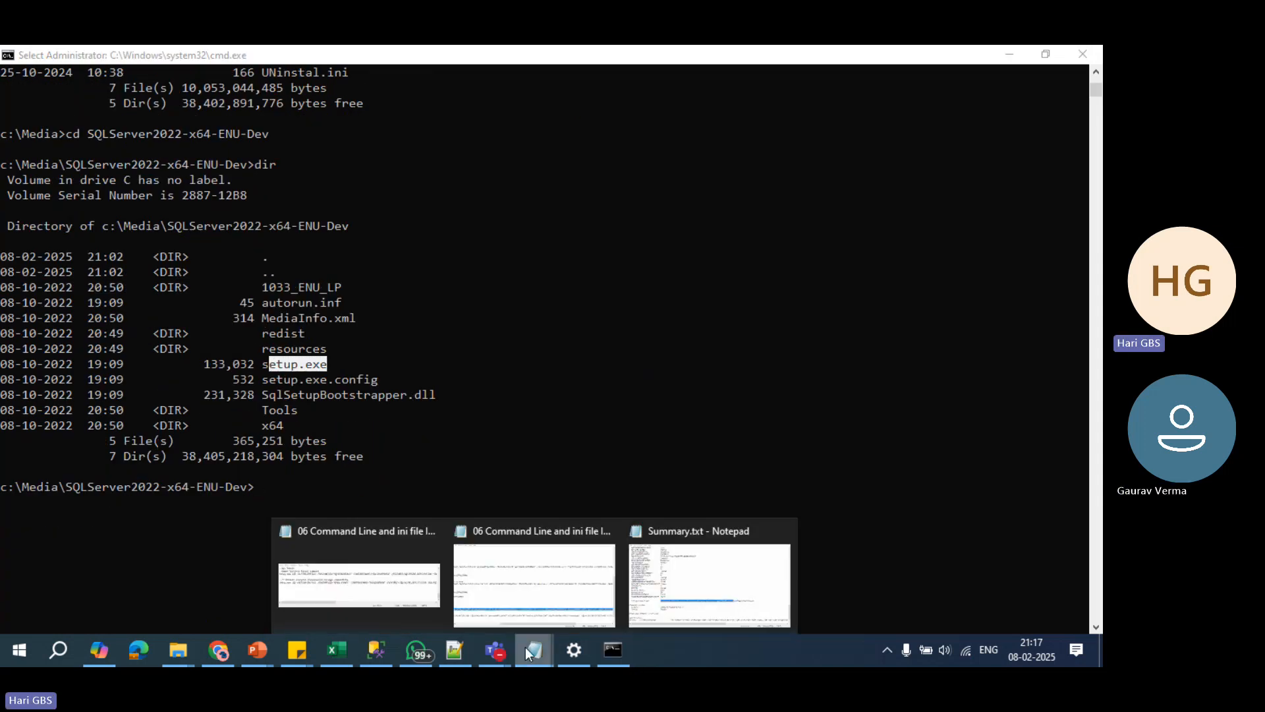
pyautogui.moveTo(690, 589)
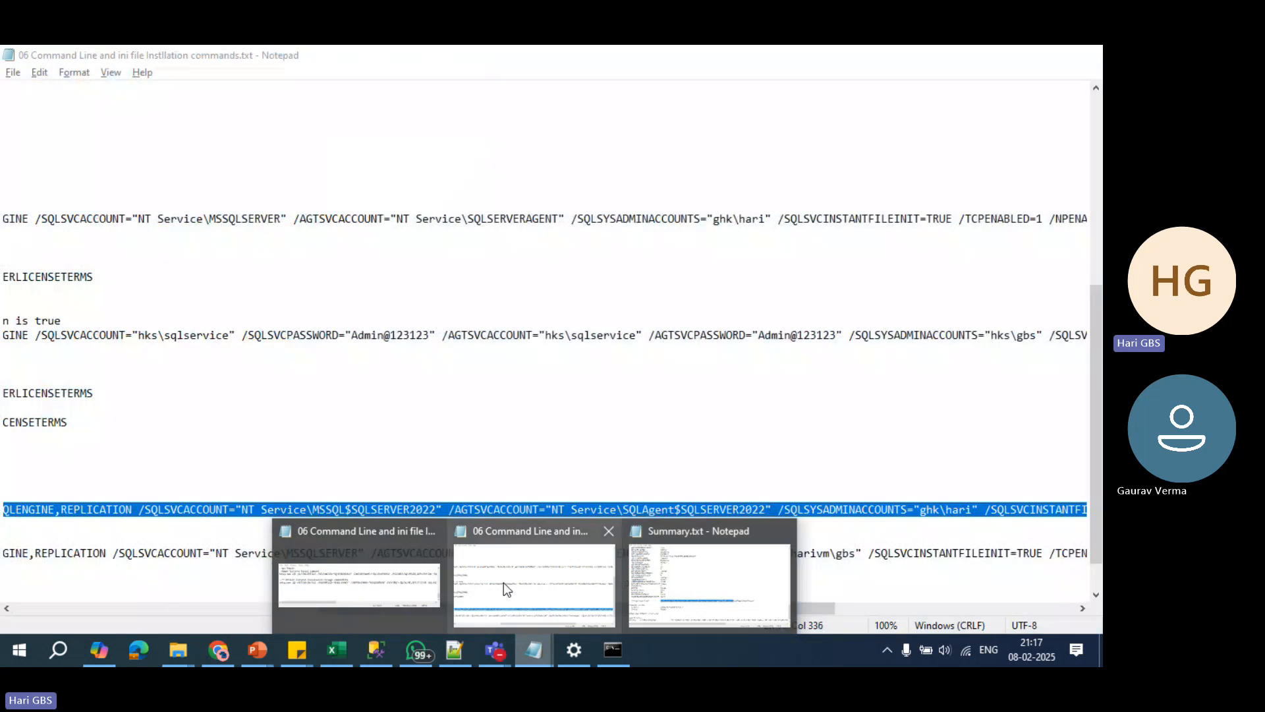
pyautogui.click(504, 582)
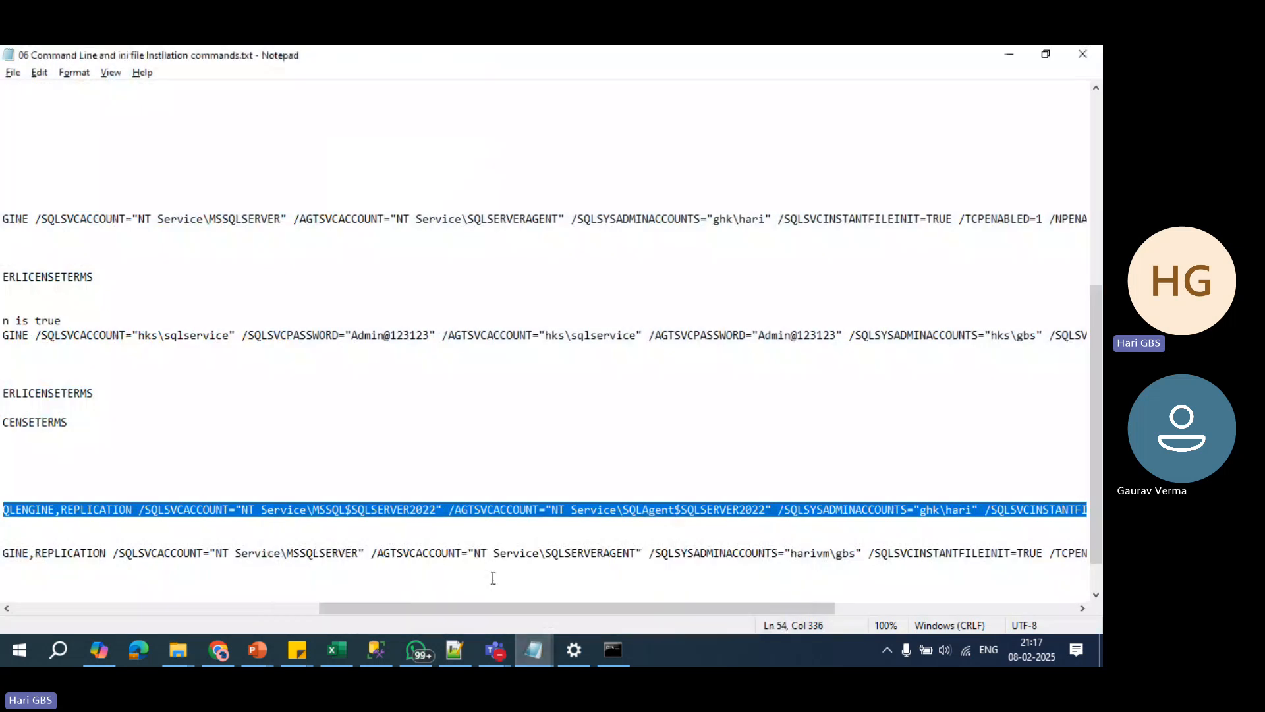
pyautogui.click(453, 652)
pyautogui.press('Return')
pyautogui.press('Return')
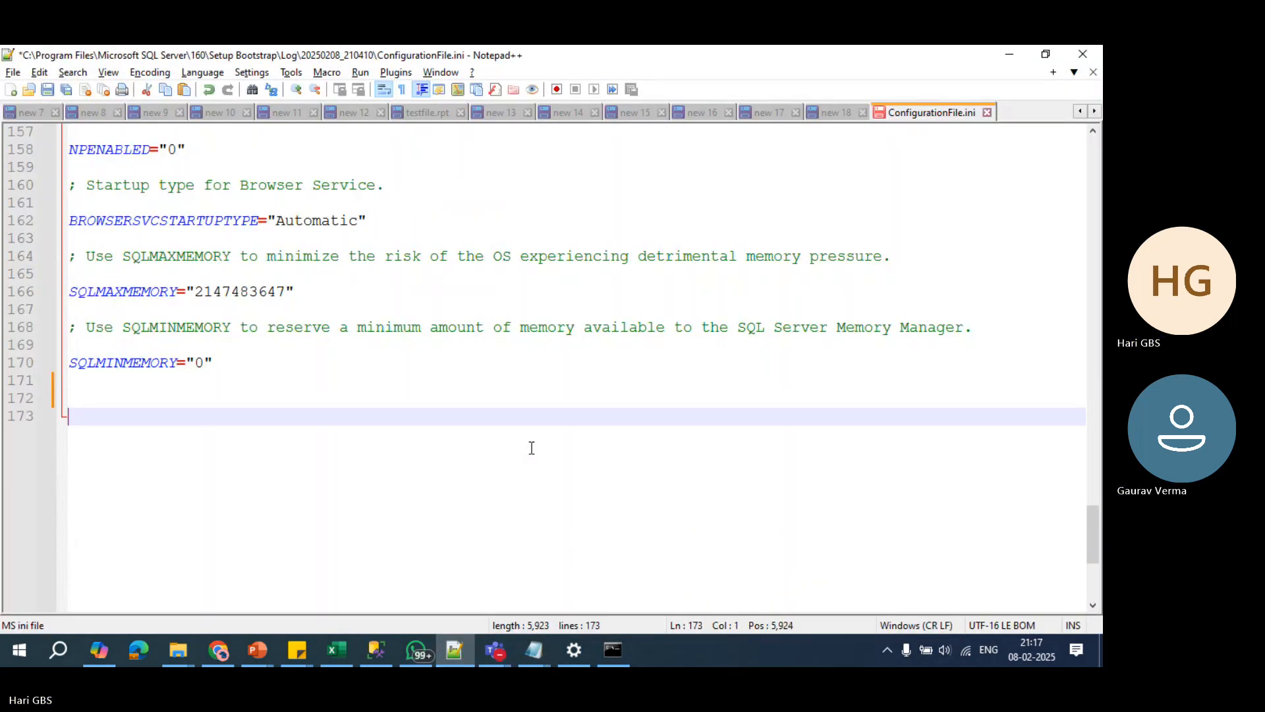
pyautogui.hotkey('ctrl', 'n')
pyautogui.hotkey('ctrl', 'v')
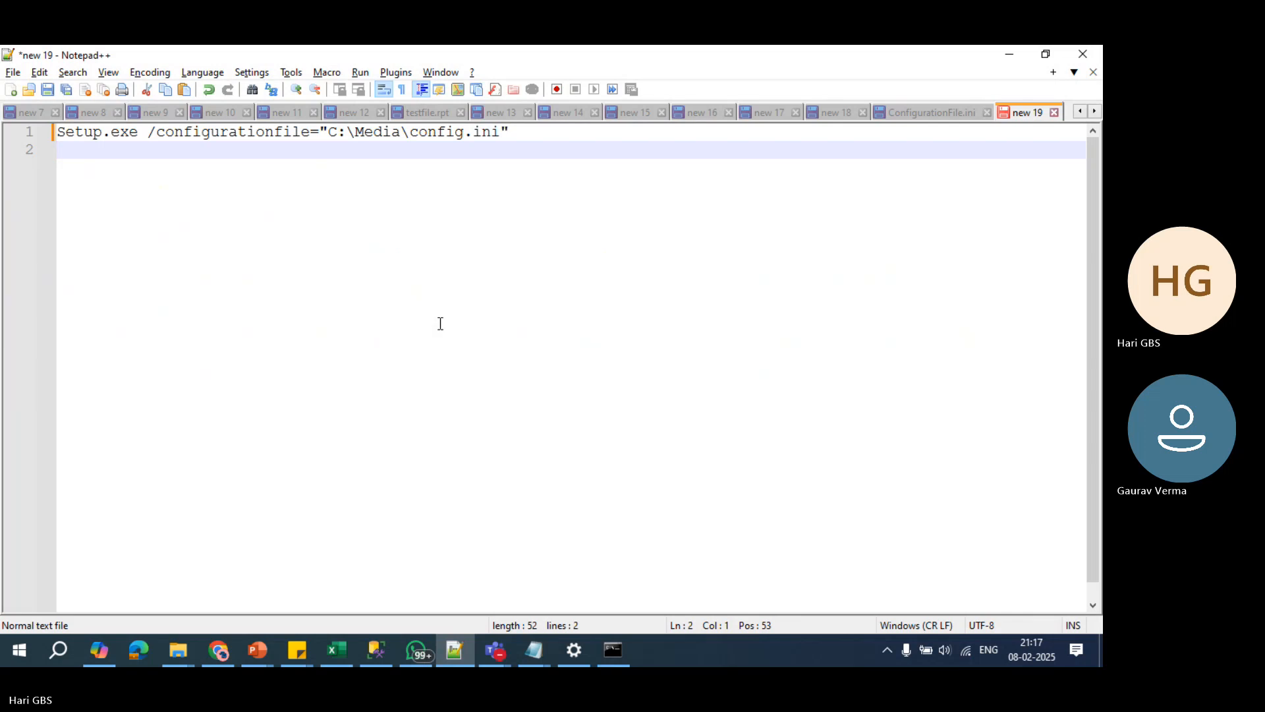
# Step: Change the configuration file path in the command to C:\Media\hariconfig.ini and copy the whole command
pyautogui.click(180, 648)
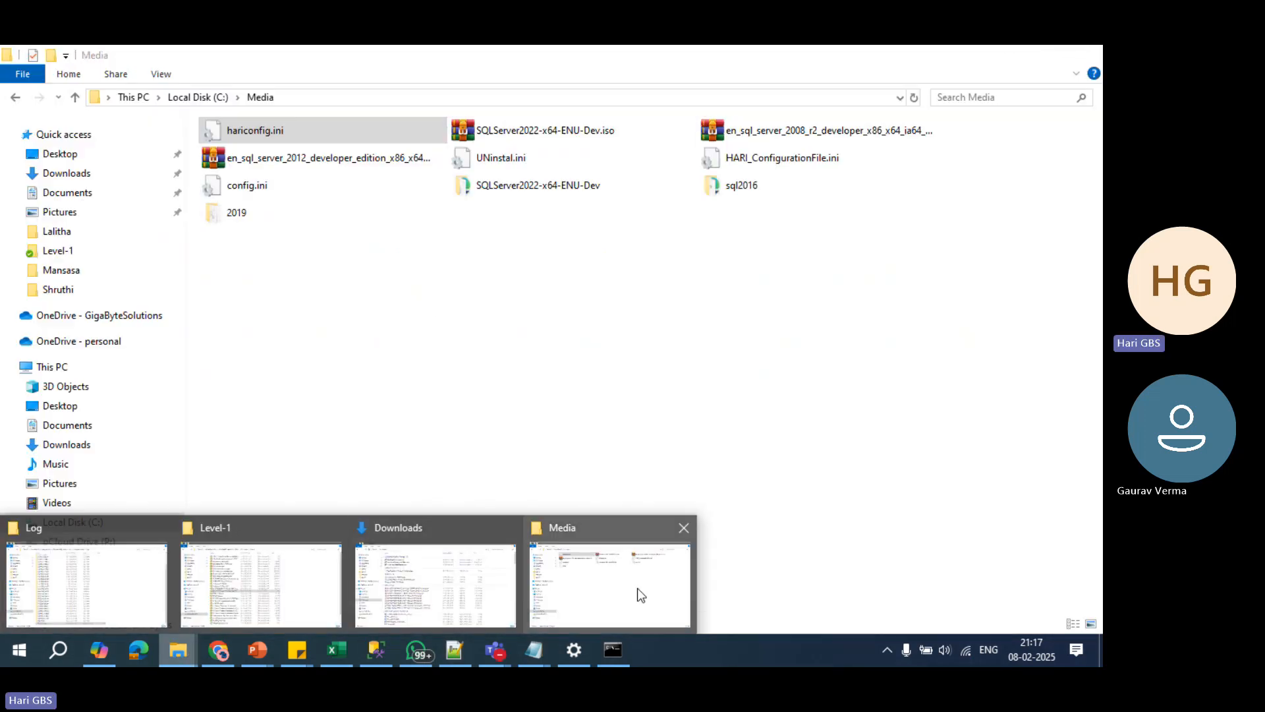
pyautogui.click(638, 587)
pyautogui.hotkey('alt', 'Tab')
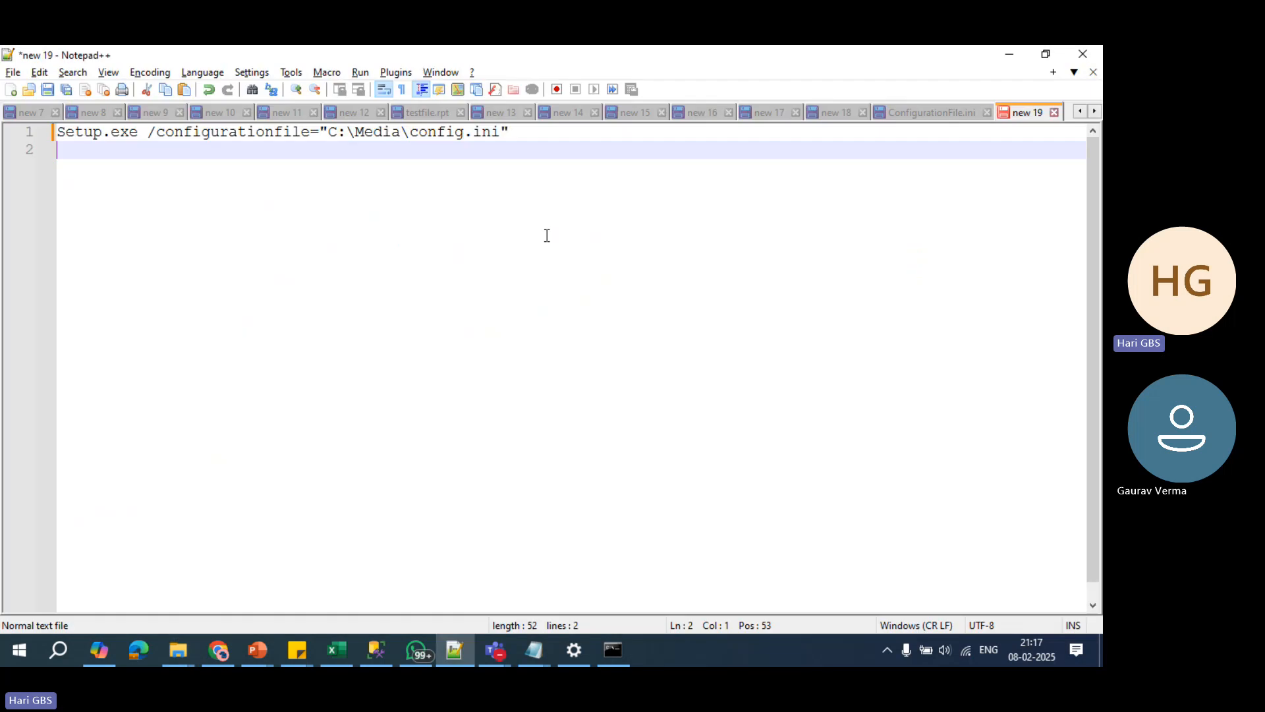
pyautogui.click(410, 132)
pyautogui.write('hari')
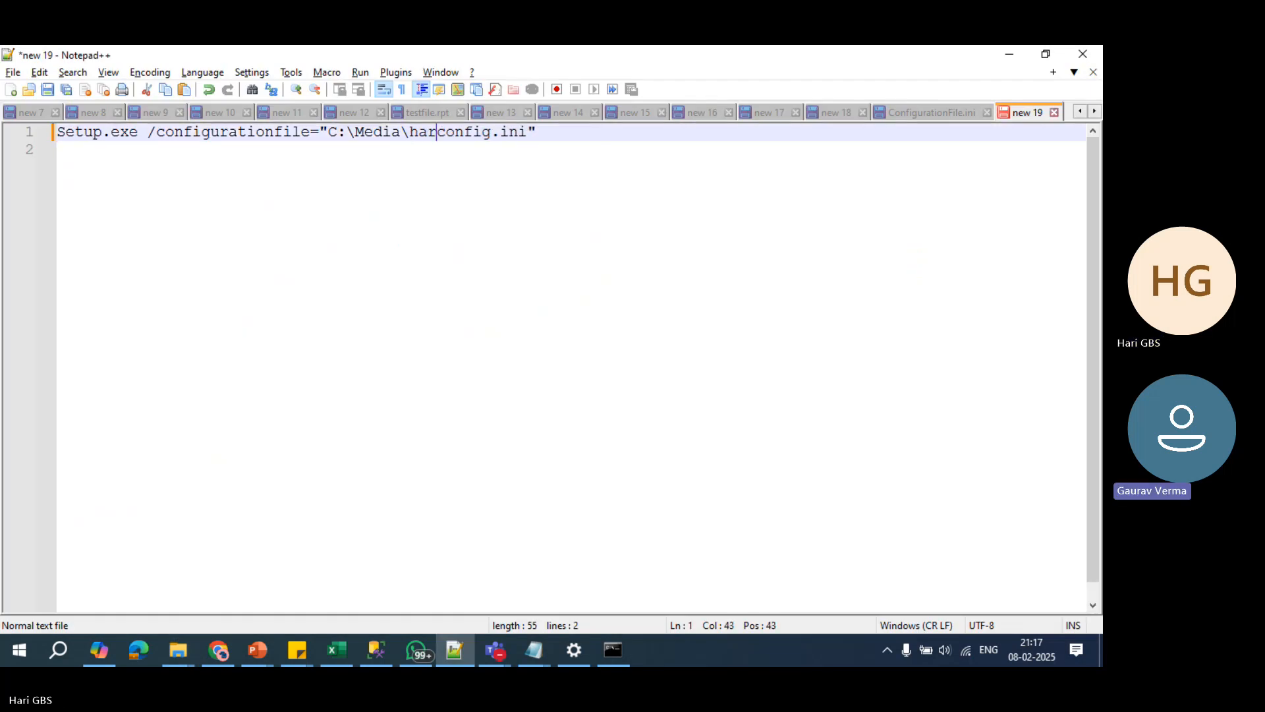
pyautogui.hotkey('ctrl', 'a')
pyautogui.click(1004, 432)
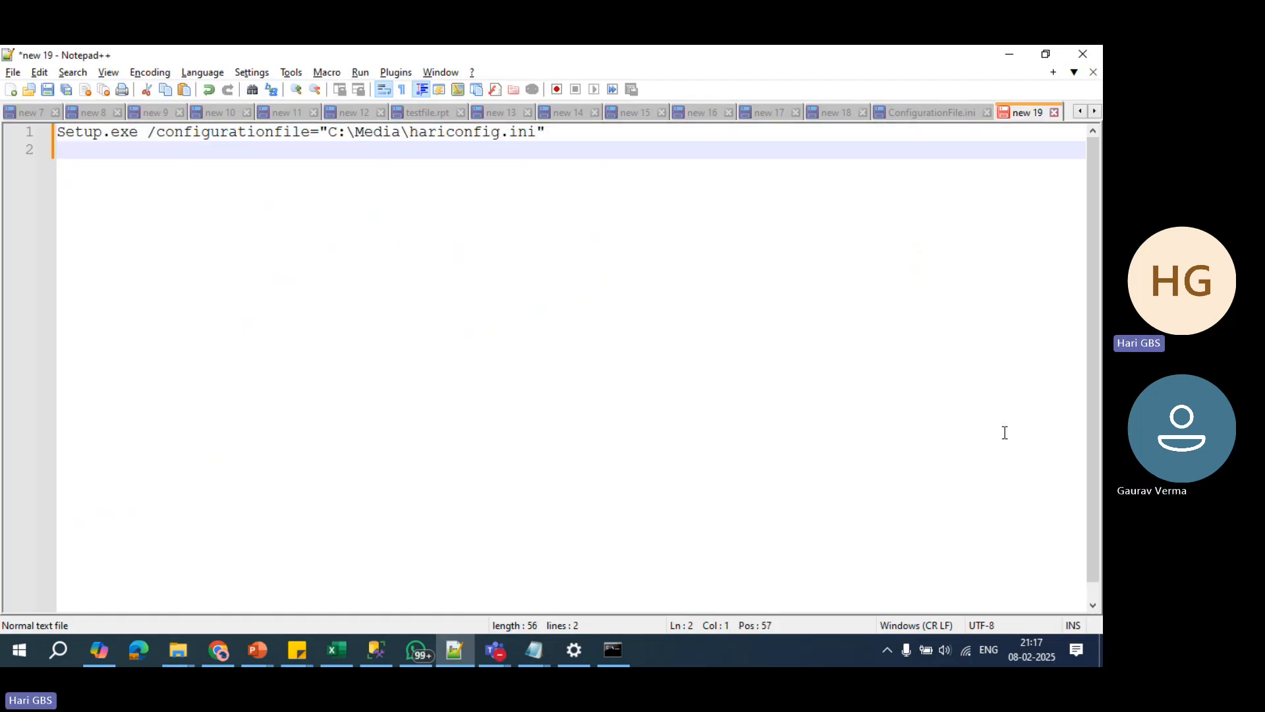
pyautogui.hotkey('ctrl', 'a')
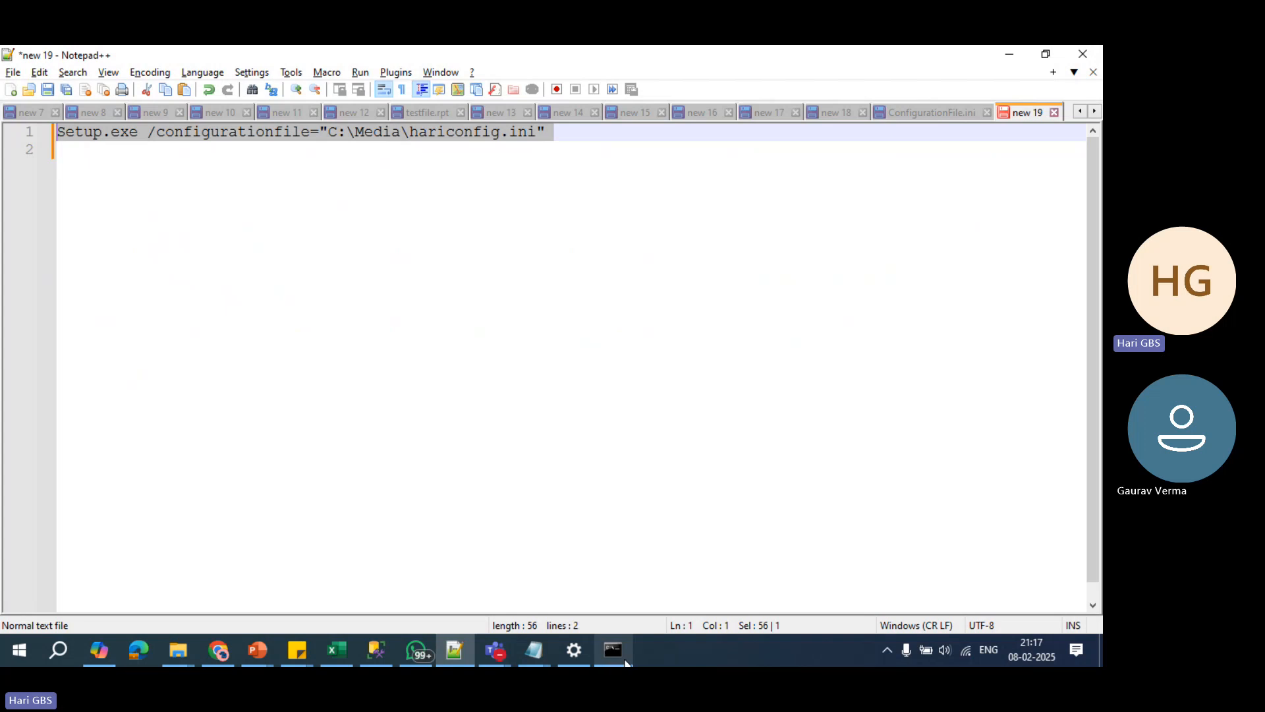
# Step: Run Setup.exe /configurationfile="C:\Media\hariconfig.ini" in Command Prompt from the SQLServer2022-x64-ENU-Dev folder
pyautogui.click(624, 660)
pyautogui.click(490, 516)
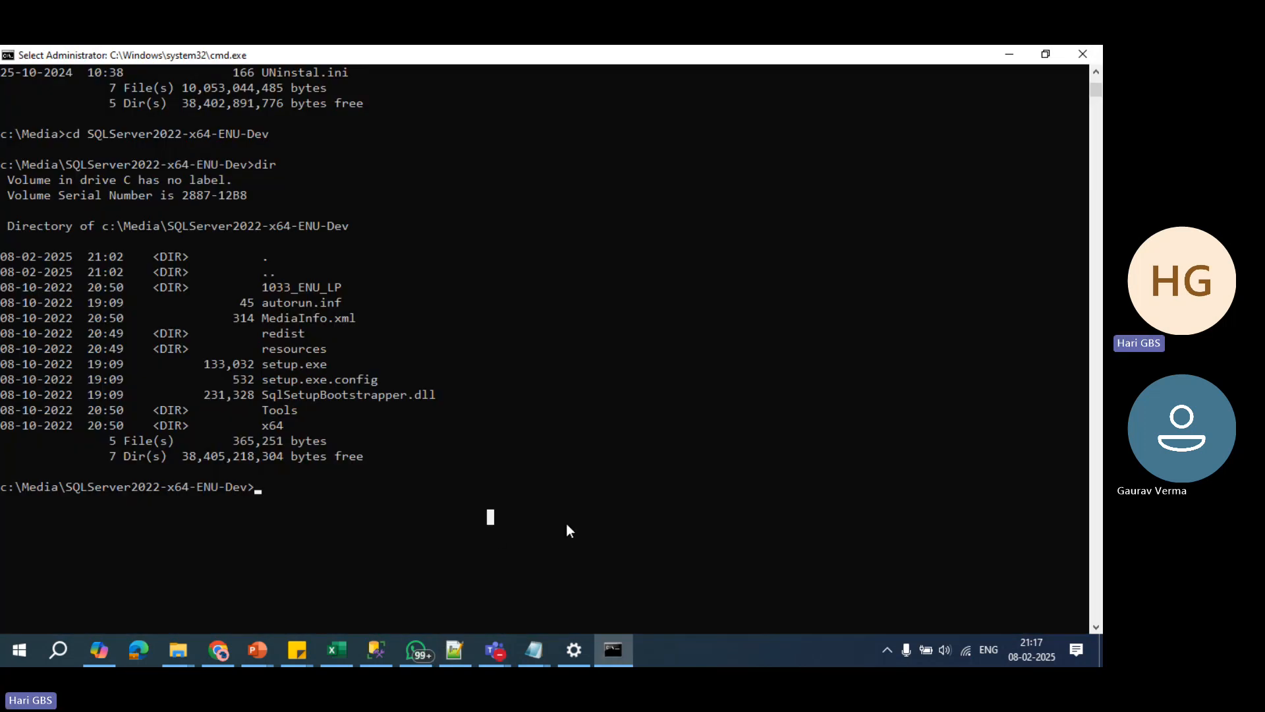
pyautogui.write('Setup.exe /configurationfile="C:\\Media\\hariconfig.ini"')
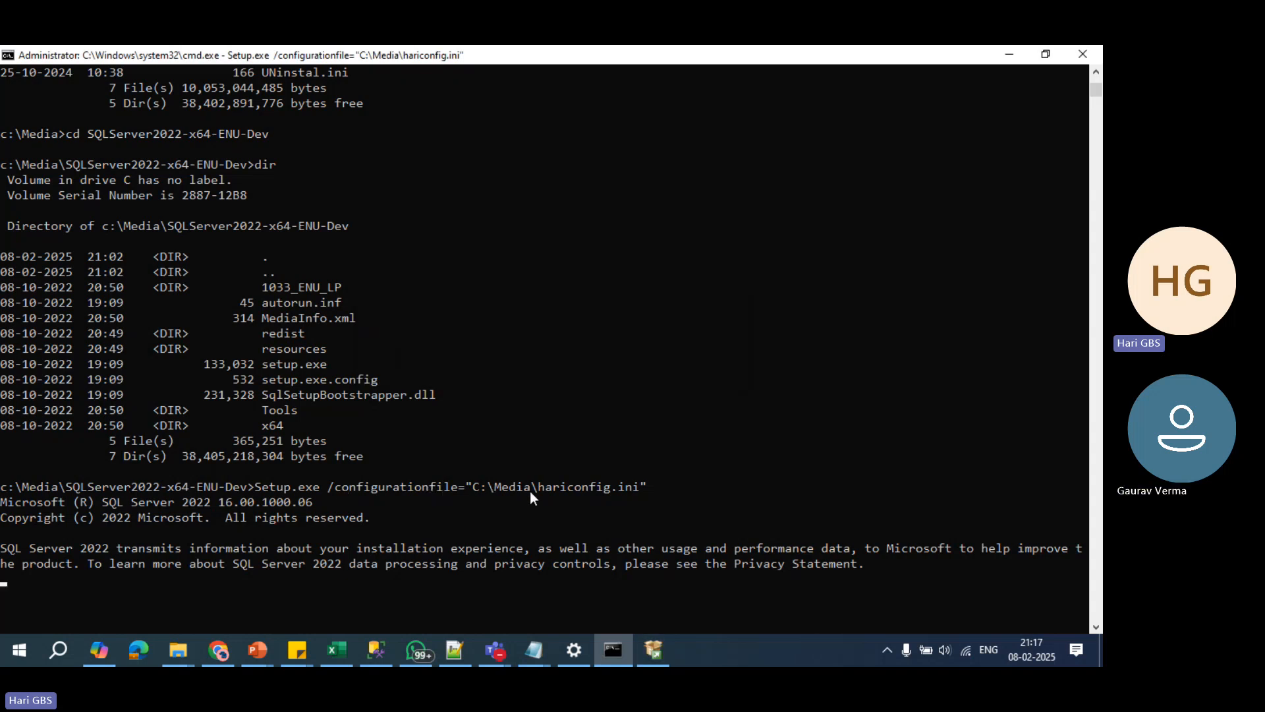
pyautogui.scroll(-3, 541, 490)
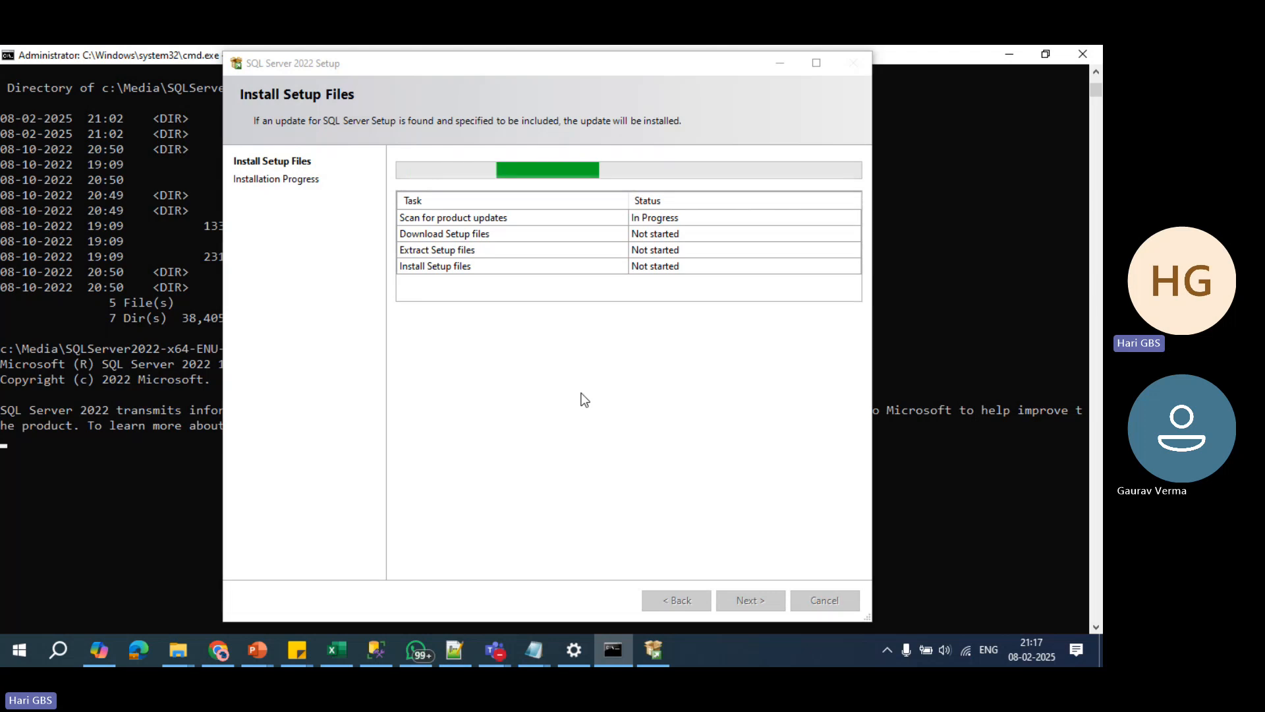
pyautogui.moveTo(408, 65); pyautogui.dragTo(563, 83)
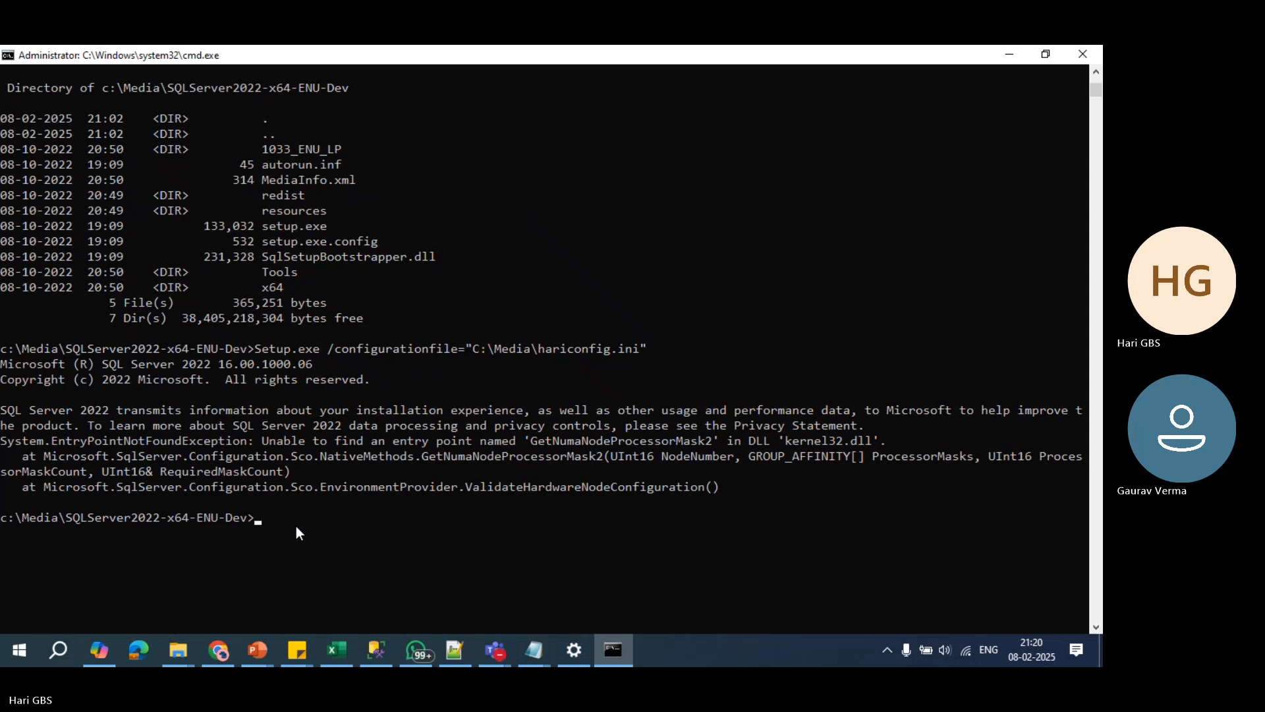
# Step: In File Explorer, browse through Microsoft SQL Server\160\Setup Bootstrap\Log under Program Files and open Summary.txt to check the installation result
pyautogui.click(181, 659)
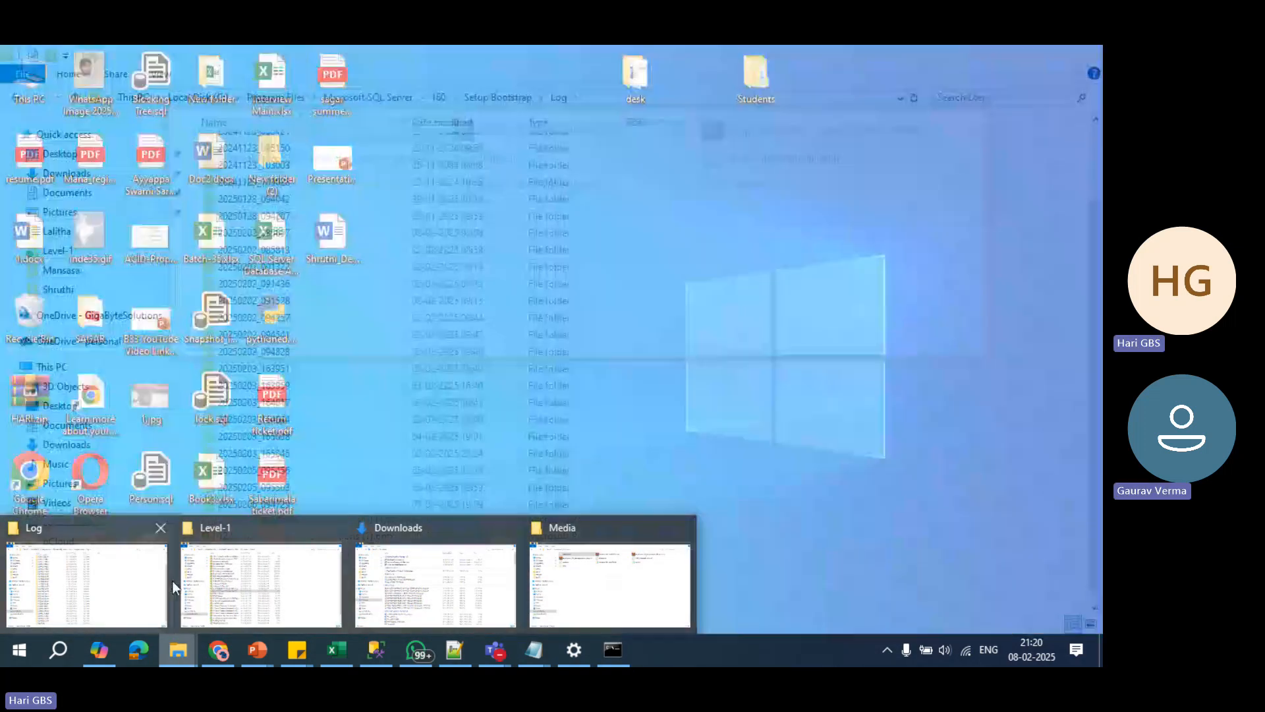
pyautogui.click(132, 588)
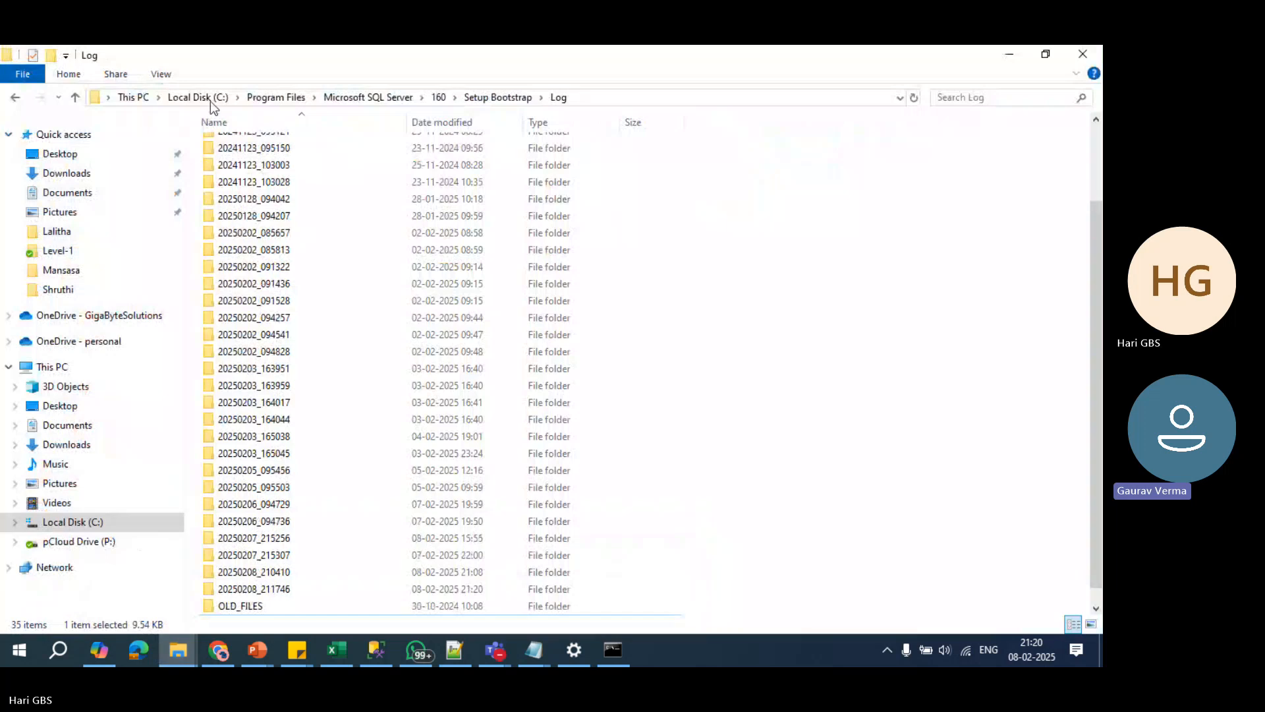
pyautogui.click(501, 98)
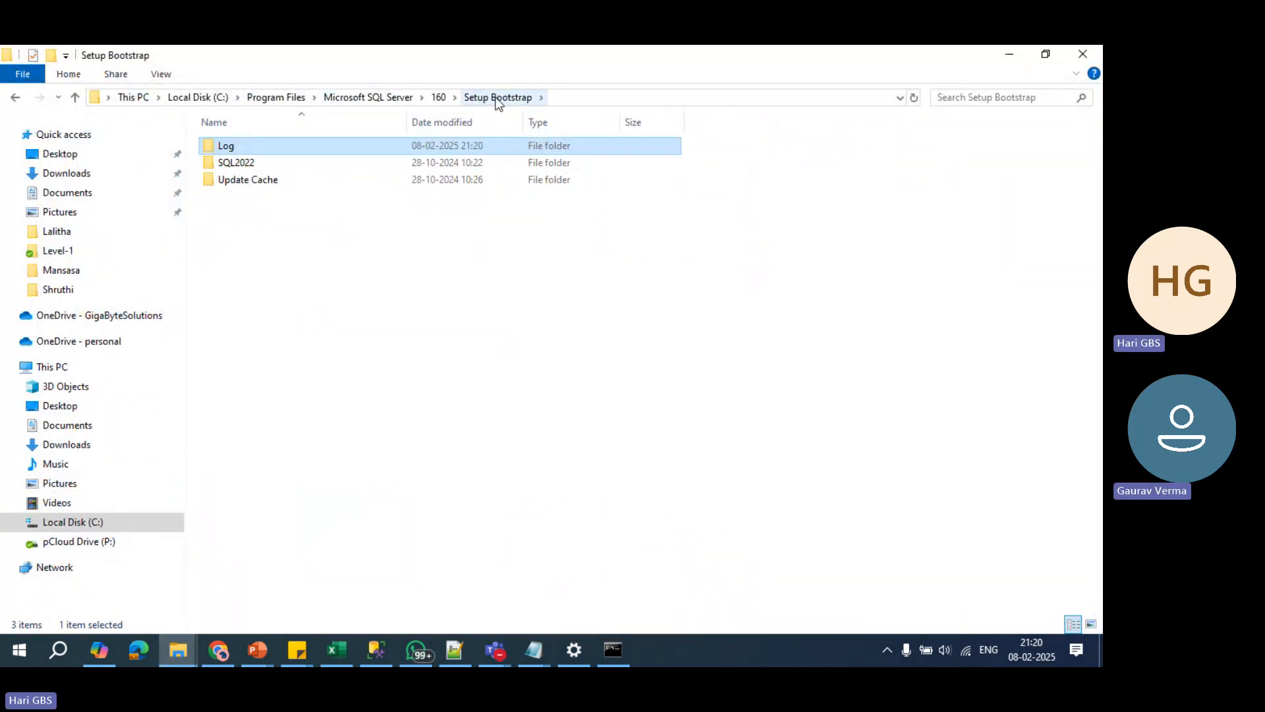
pyautogui.click(497, 97)
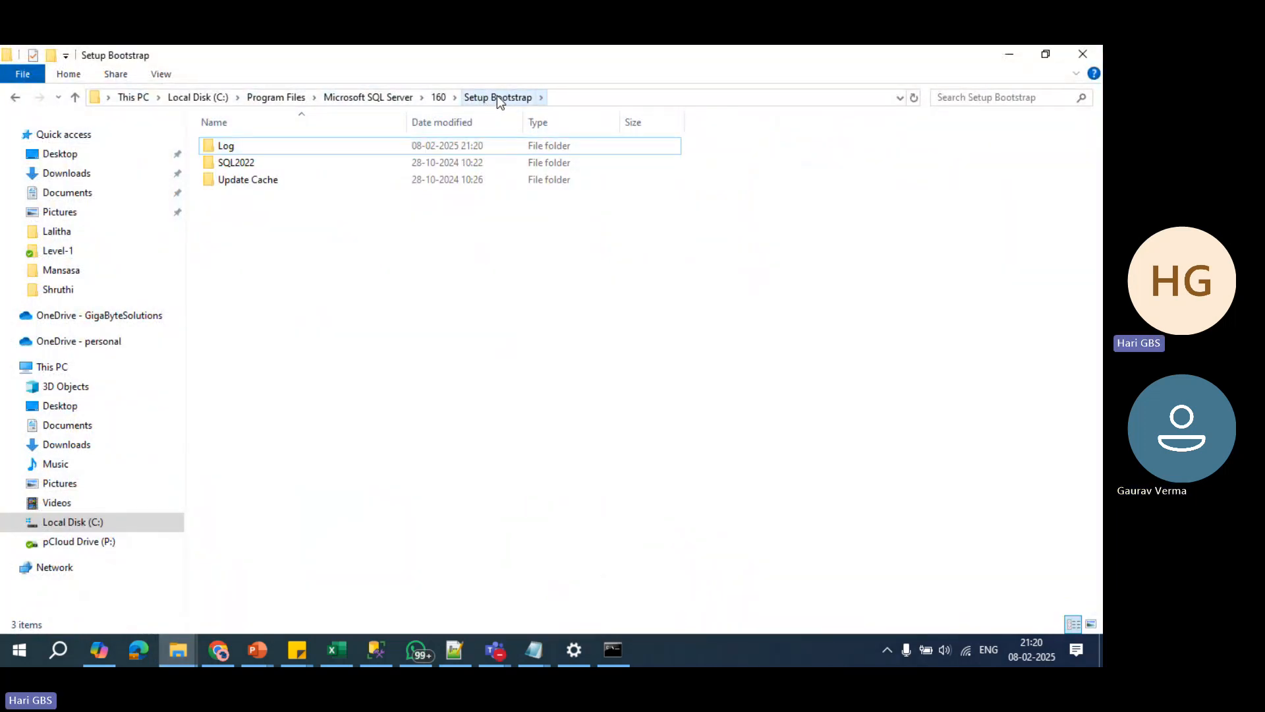
pyautogui.click(345, 97)
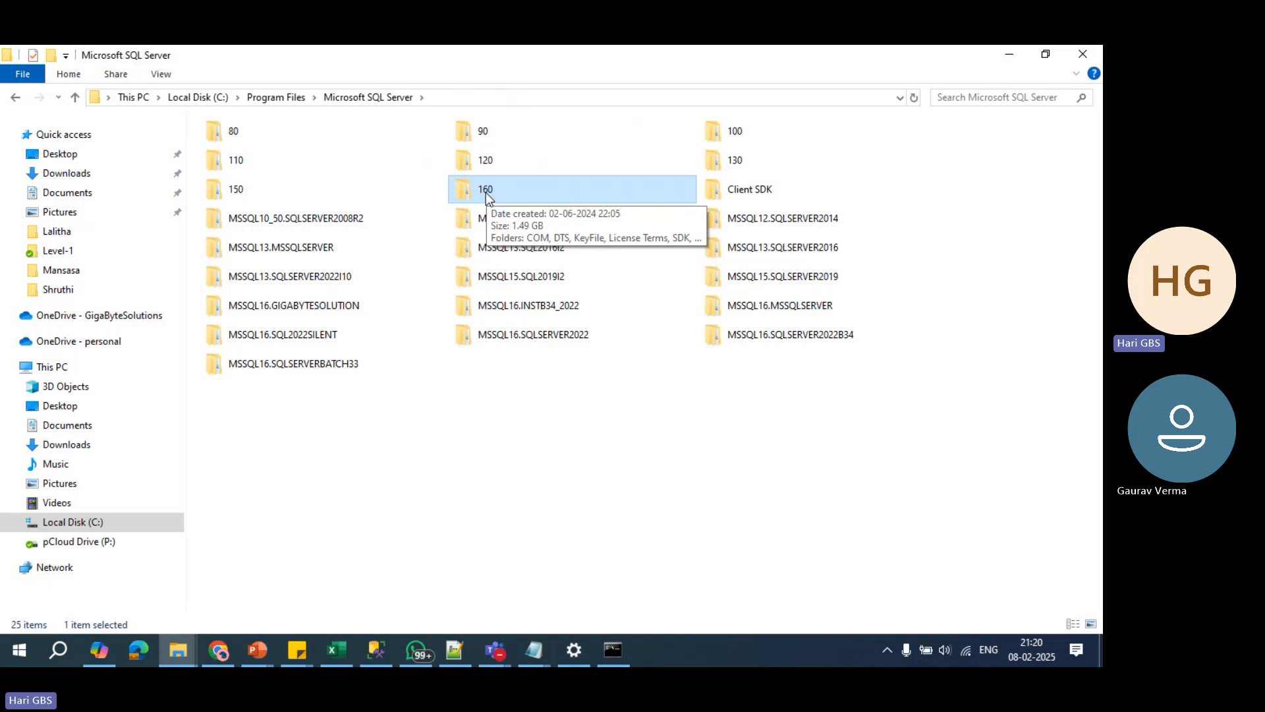
pyautogui.doubleClick(485, 192)
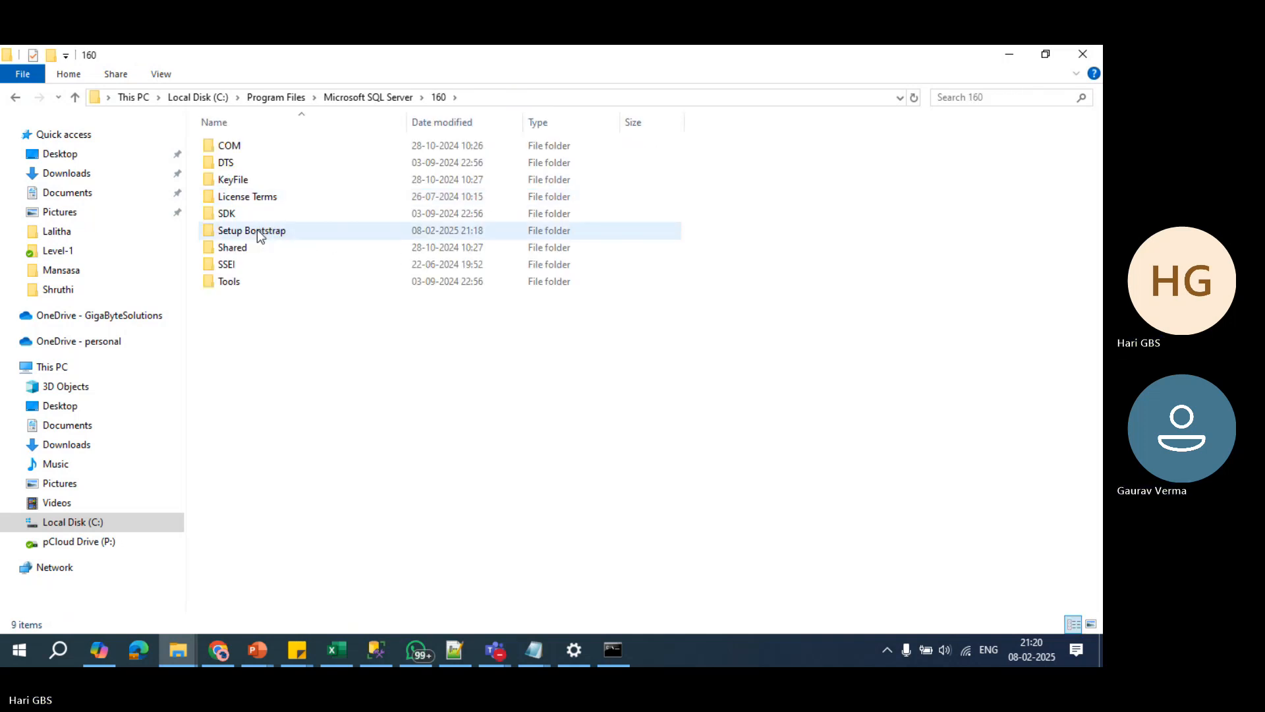
pyautogui.doubleClick(257, 231)
pyautogui.doubleClick(239, 143)
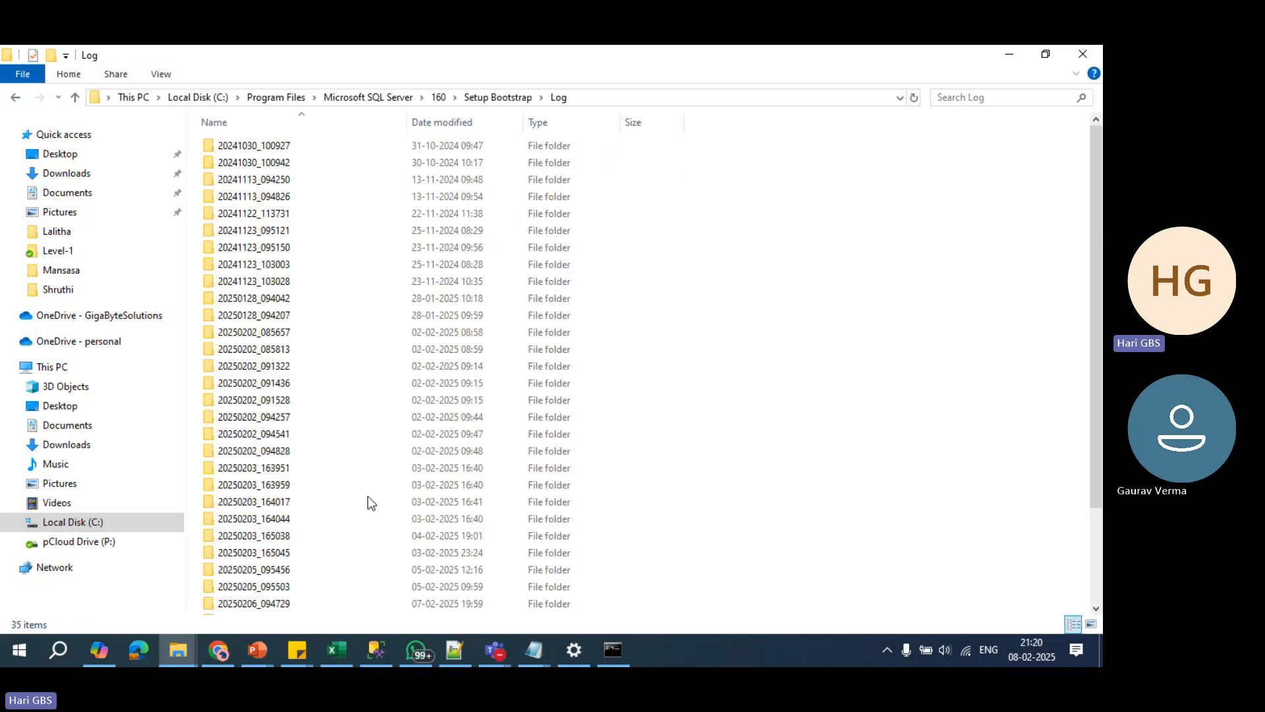
pyautogui.scroll(-3, 368, 495)
pyautogui.doubleClick(254, 603)
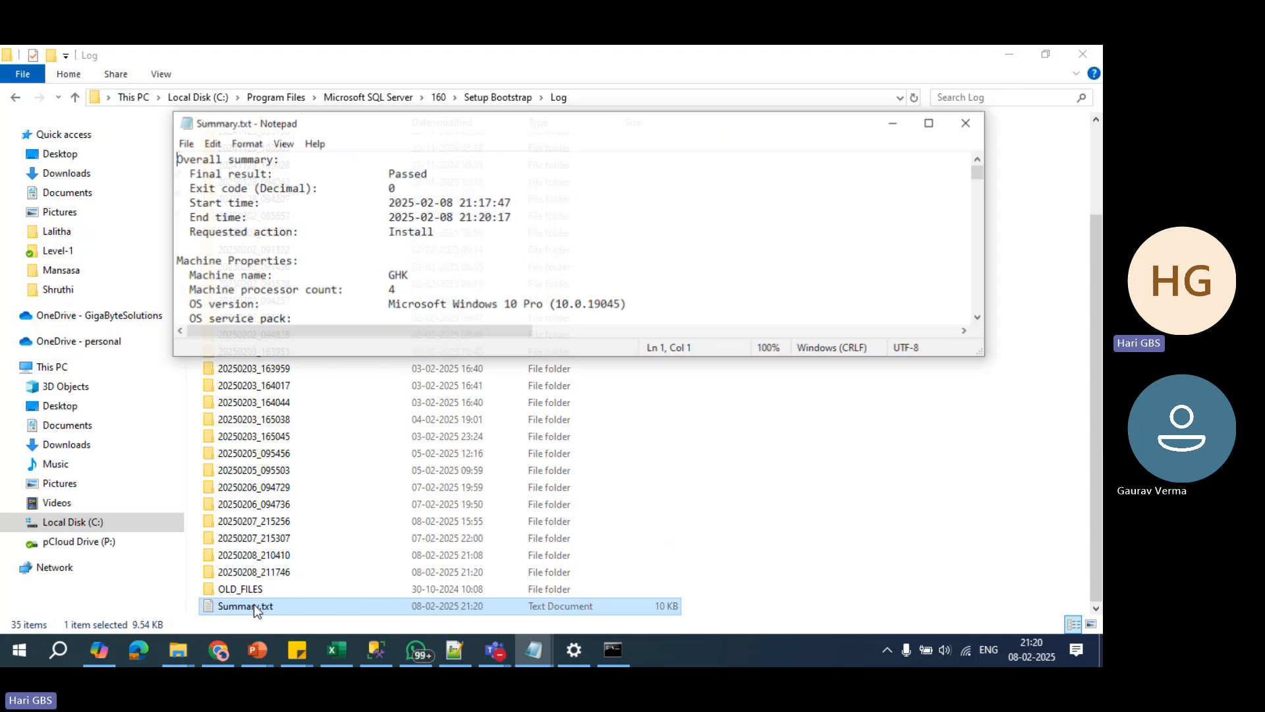
# Step: Maximize Summary.txt, check the installation's start and end times in the overall summary, and close the file
pyautogui.click(929, 123)
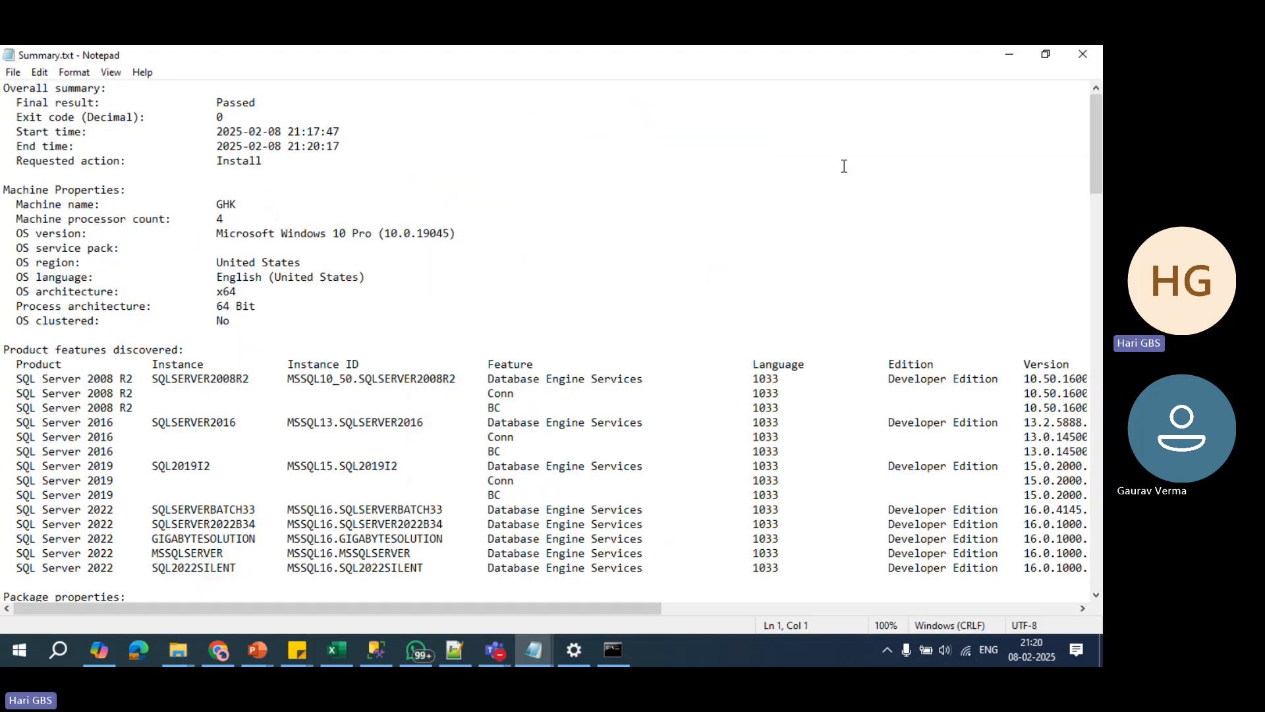
pyautogui.click(342, 149)
pyautogui.moveTo(342, 149); pyautogui.dragTo(308, 133)
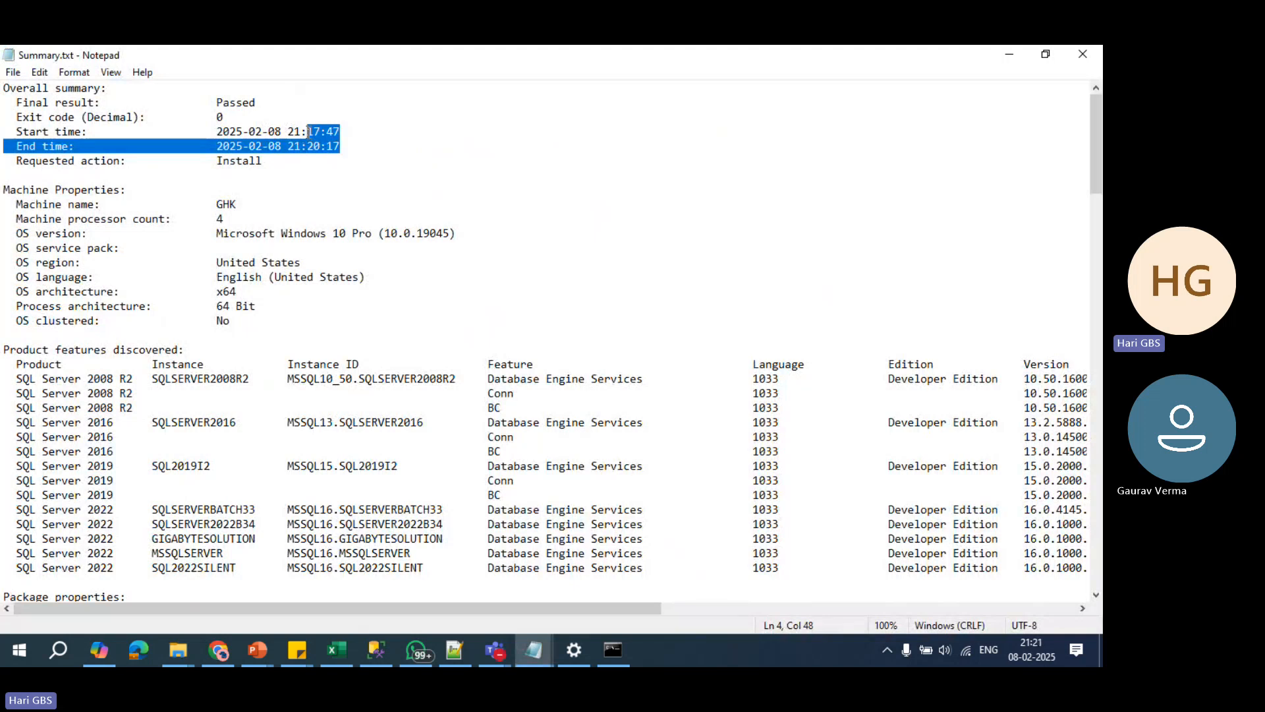
pyautogui.click(389, 146)
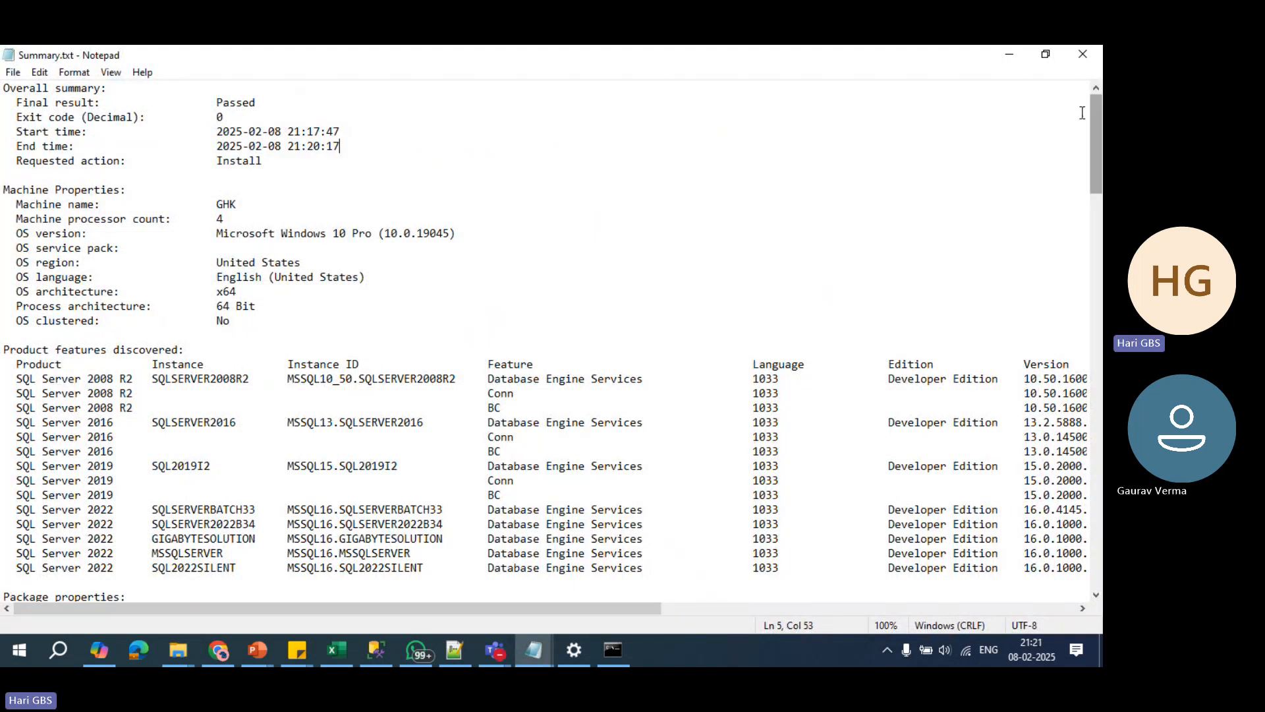
pyautogui.click(1086, 58)
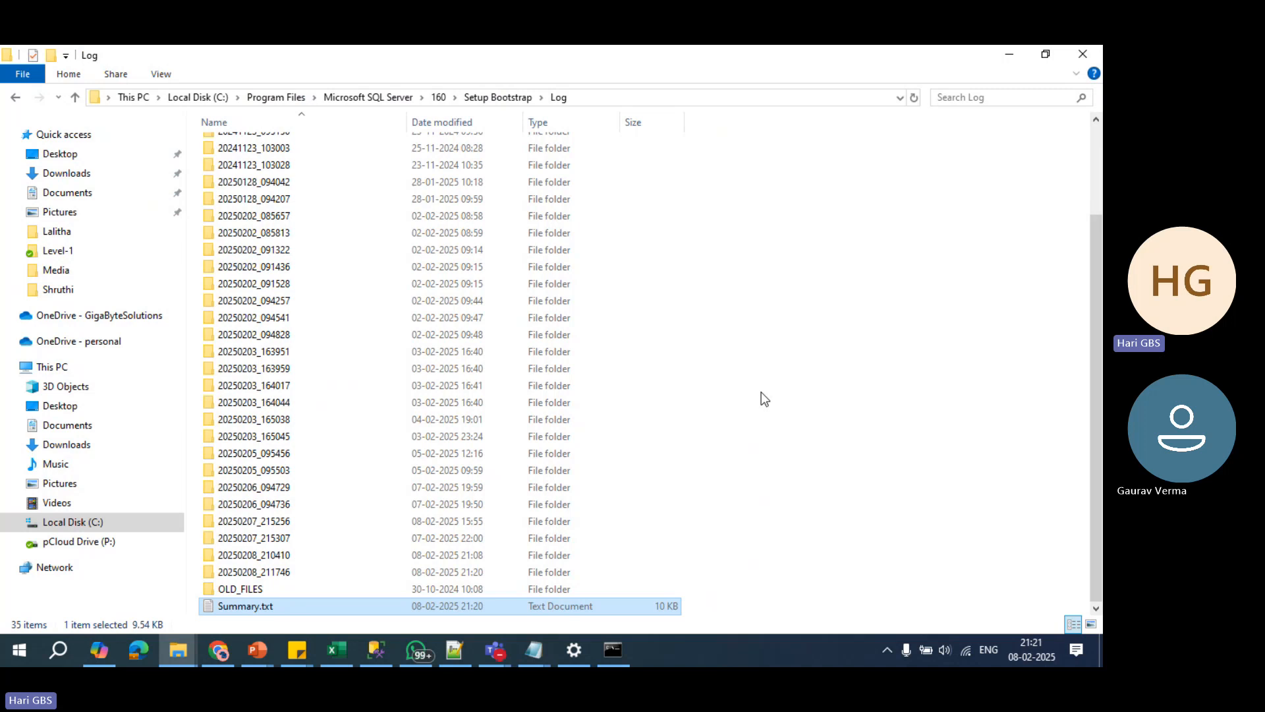
pyautogui.hotkey('alt', 'Tab')
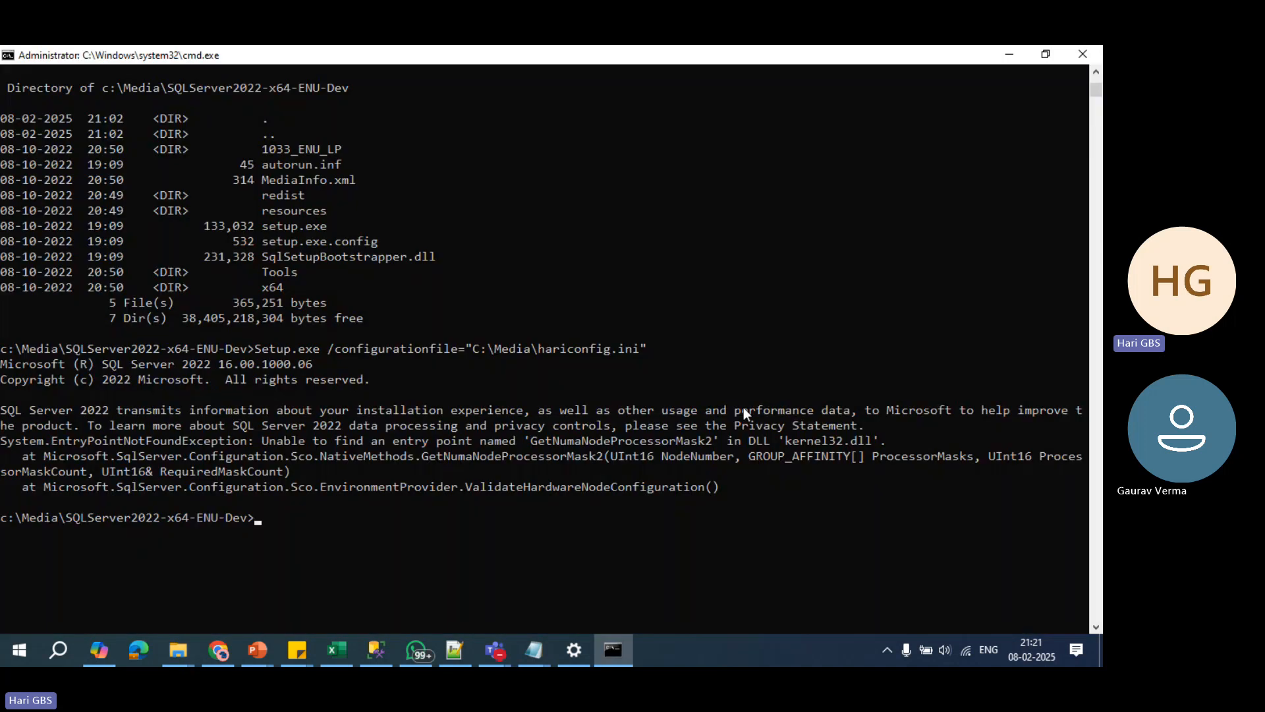
pyautogui.click(480, 577)
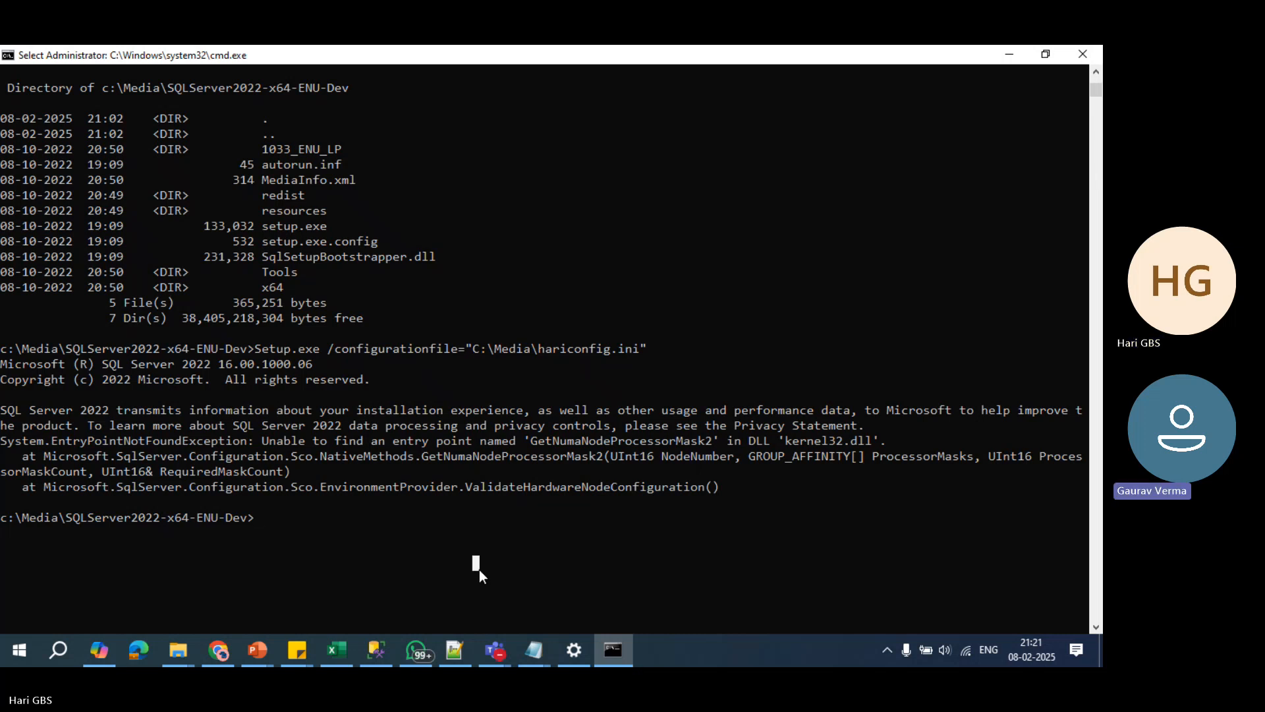
pyautogui.click(414, 558)
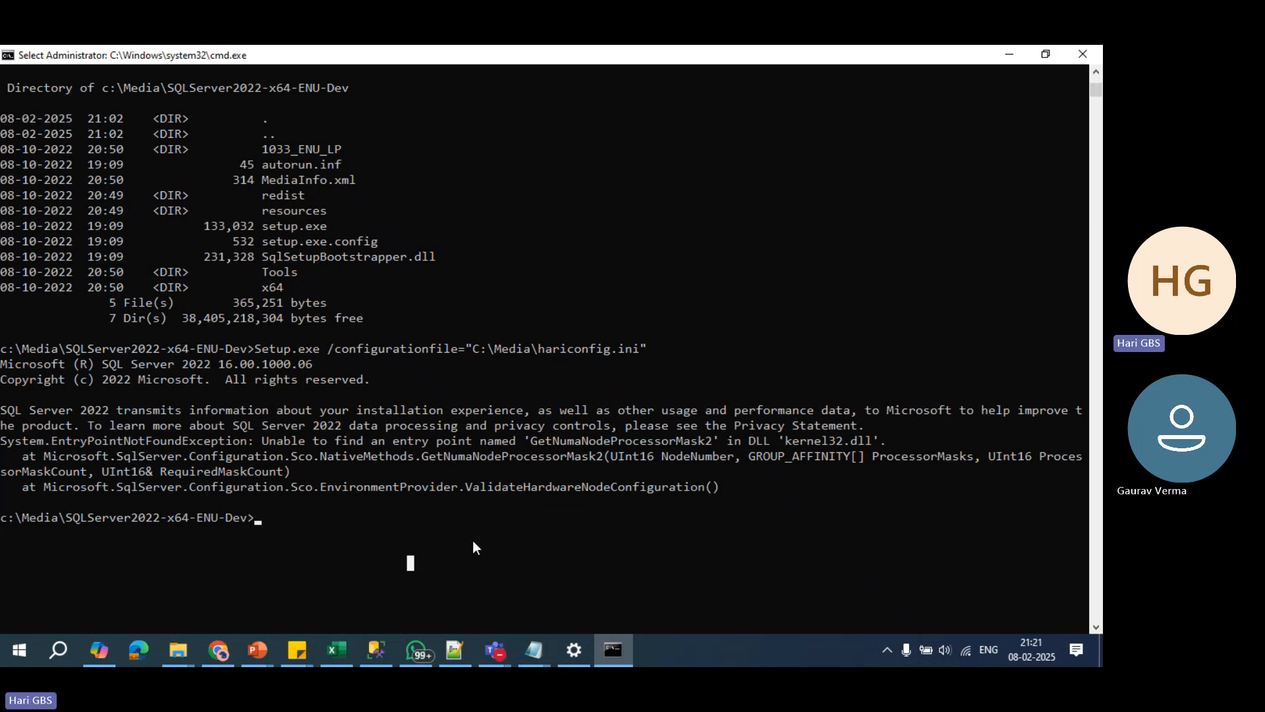
# Step: Open Programs and Features by running appwiz.cpl and maximize its window
pyautogui.press('super+r')
pyautogui.write('appwiz.cpl')
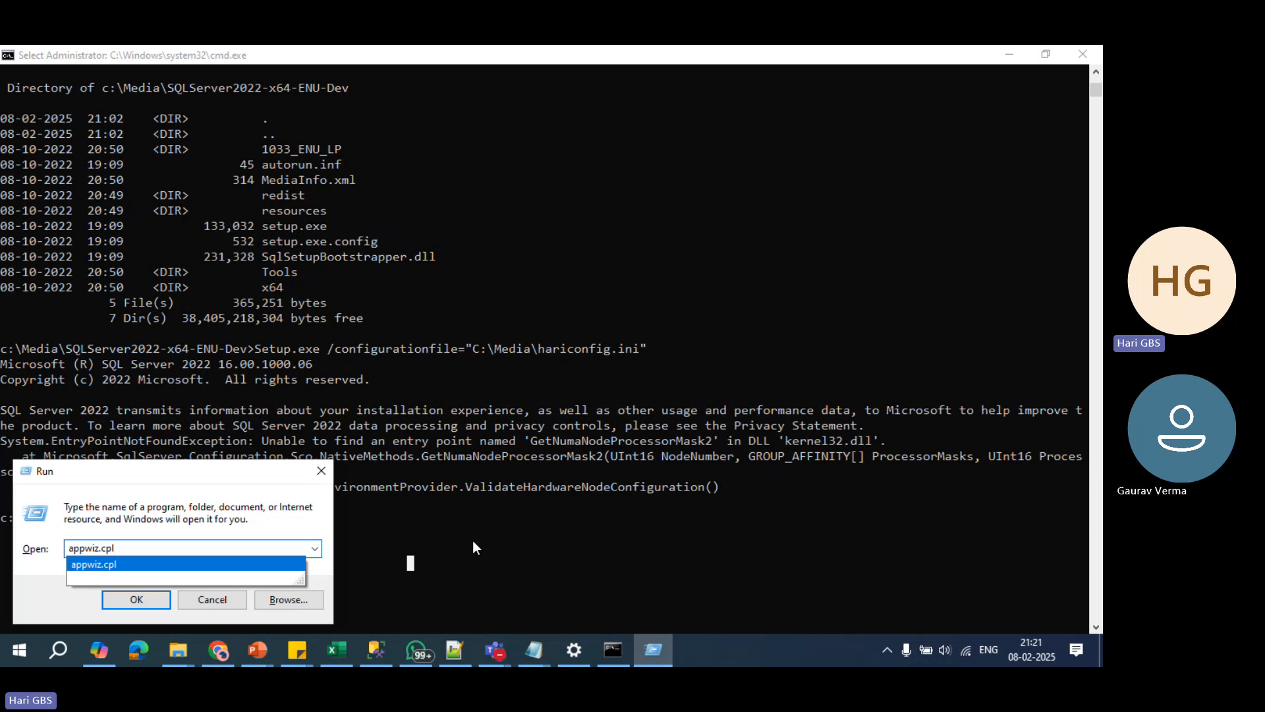
pyautogui.press('Return')
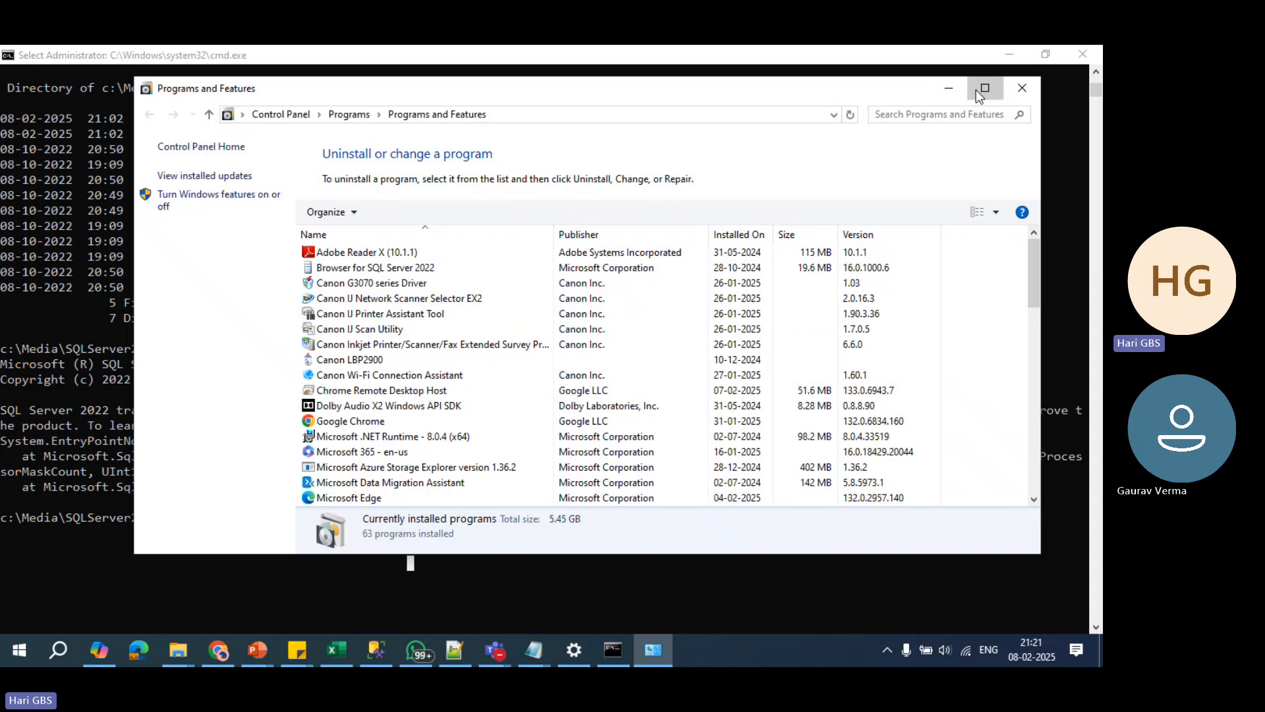
pyautogui.click(975, 89)
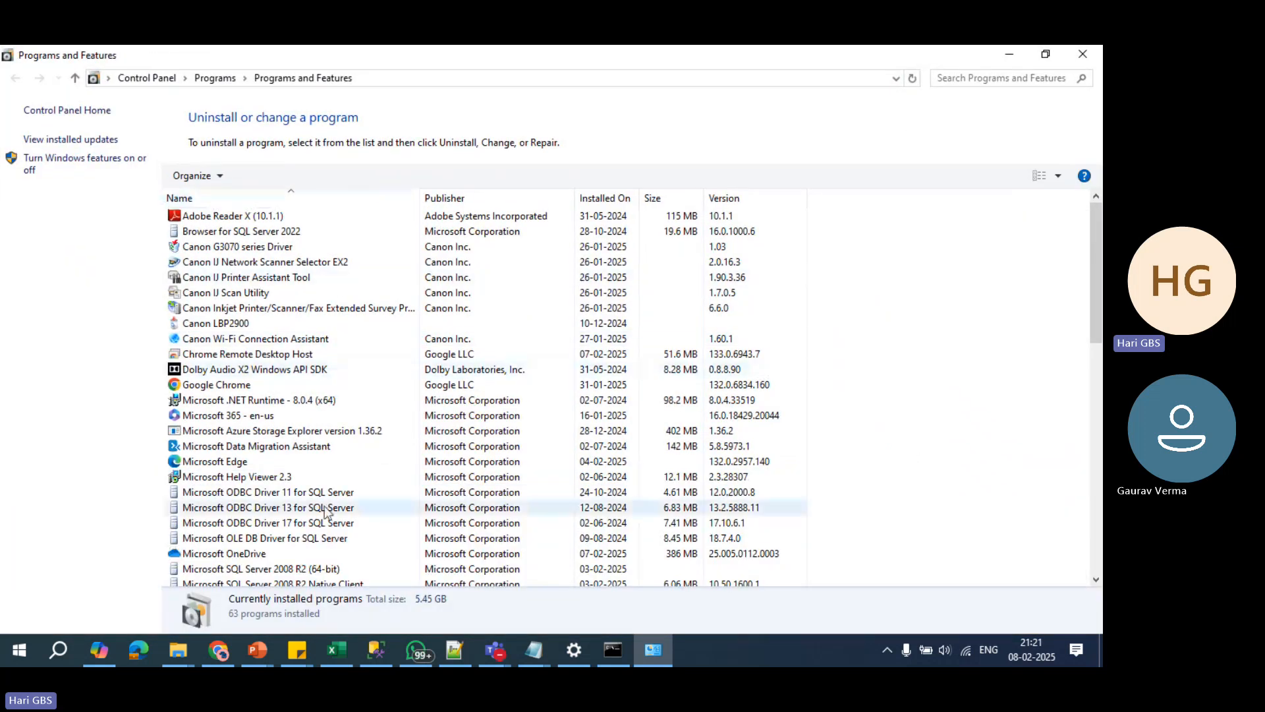
# Step: Examine the Microsoft SQL Server 2022, 2019 and 2016 entries among the installed programs, comparing the 64-bit product entries with the Setup (English) entries
pyautogui.scroll(-10, 350, 391)
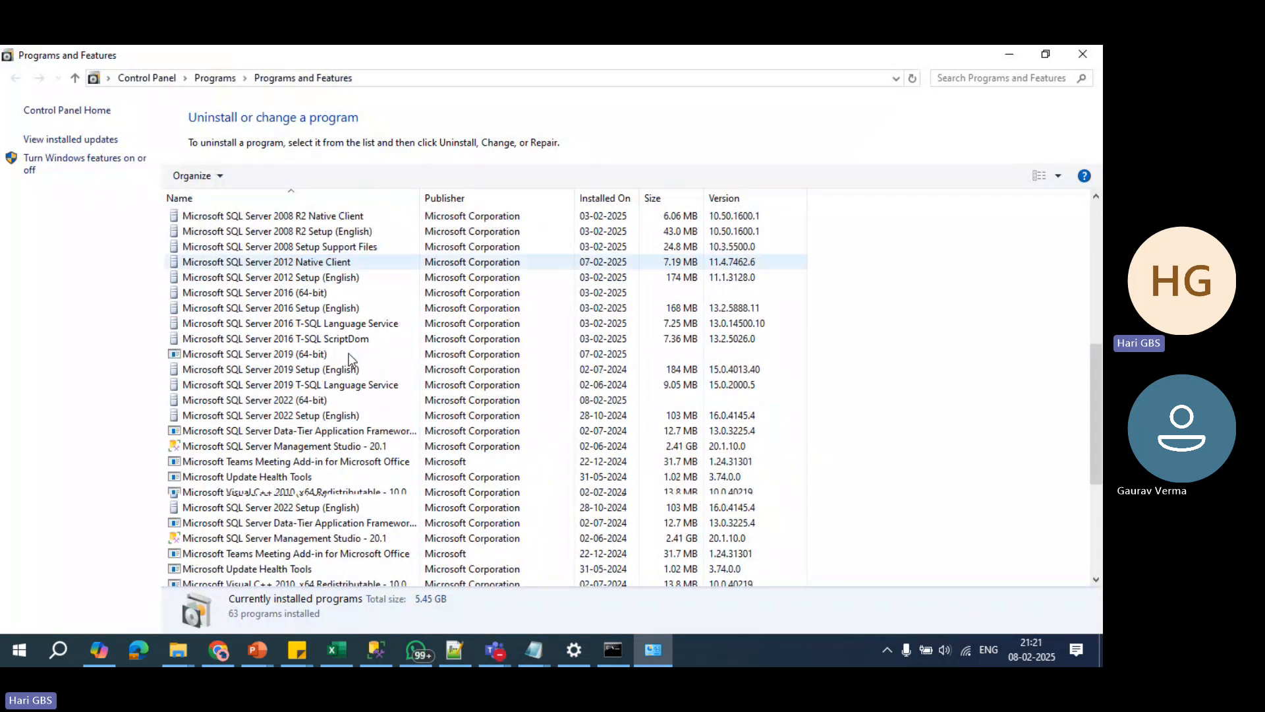
pyautogui.scroll(1, 337, 446)
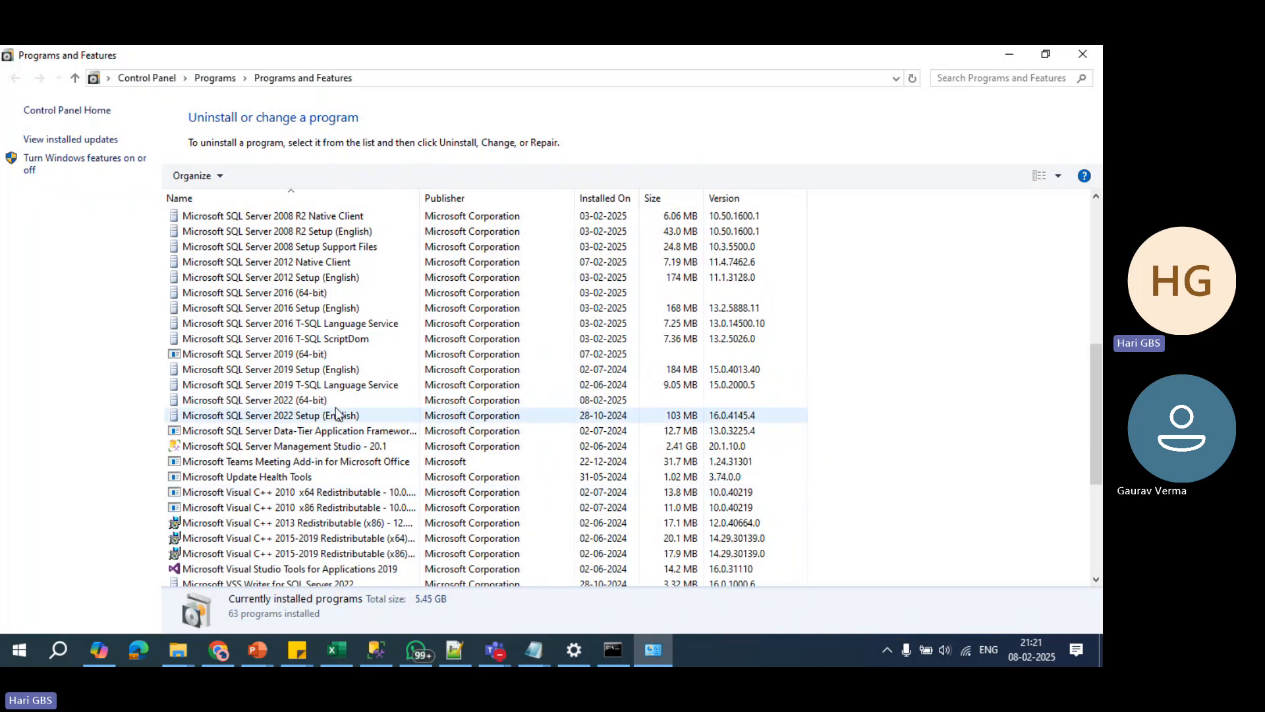
pyautogui.scroll(1, 361, 437)
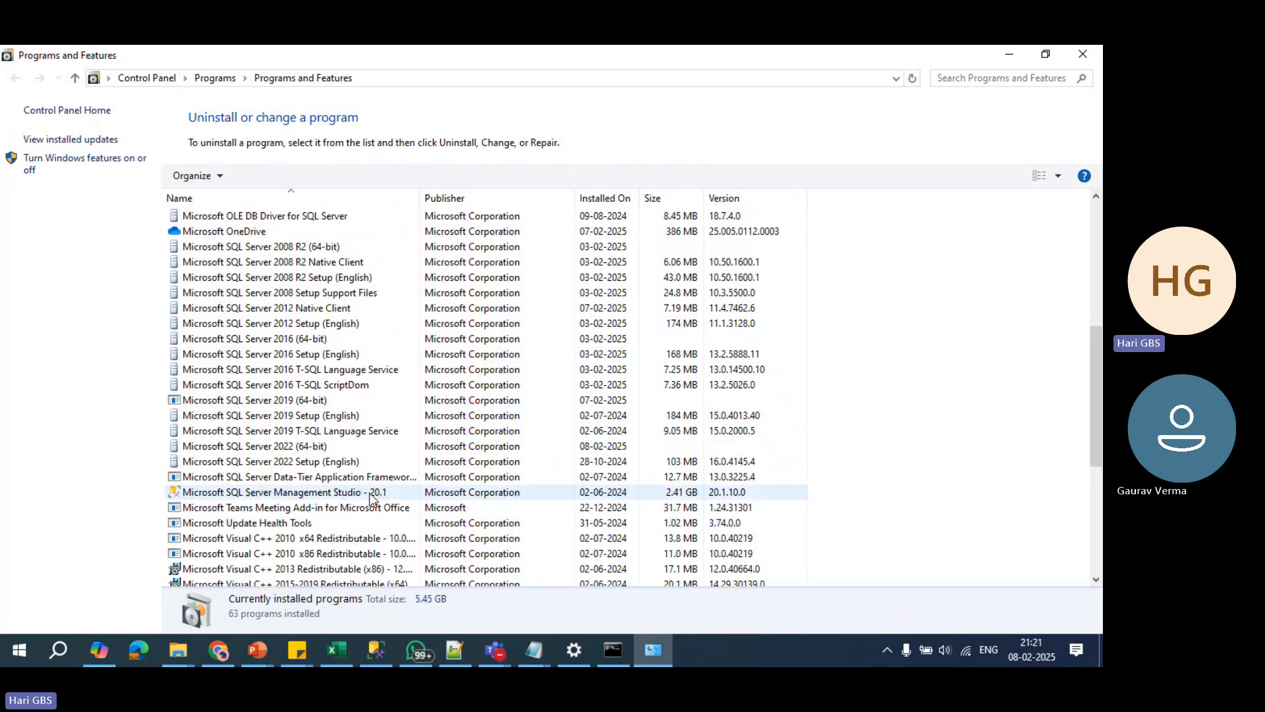
pyautogui.click(290, 448)
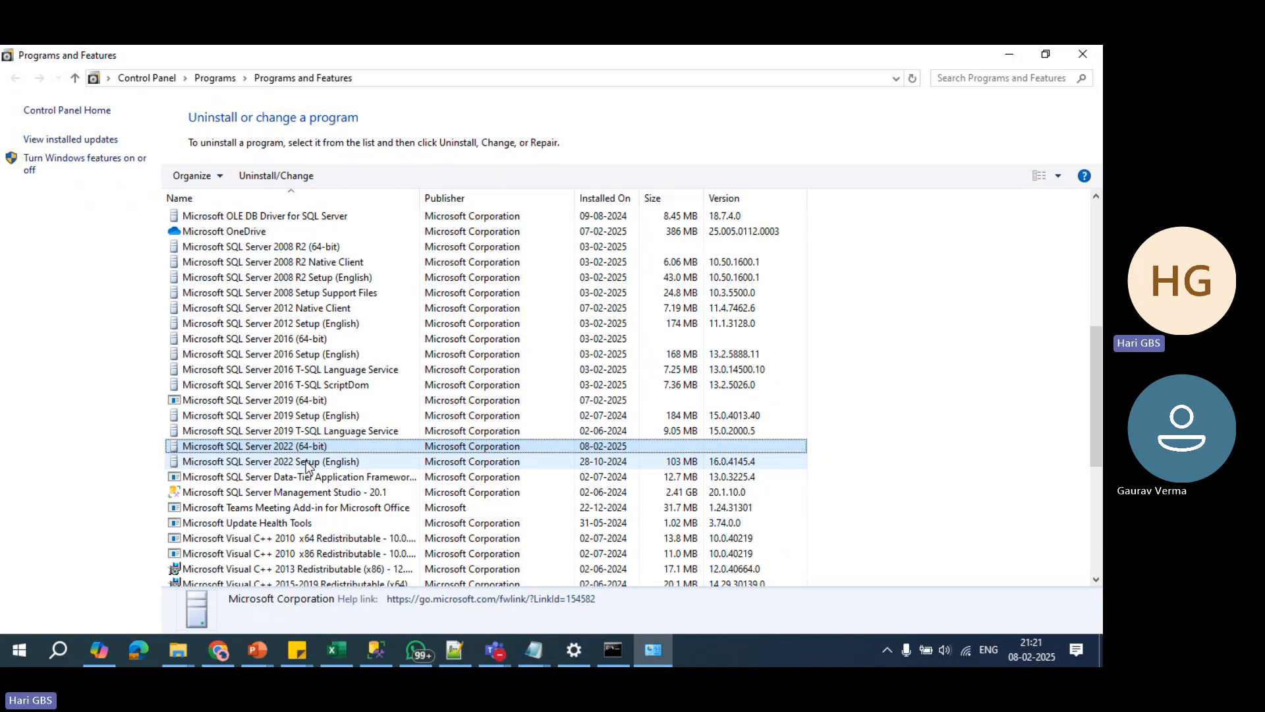
pyautogui.click(305, 464)
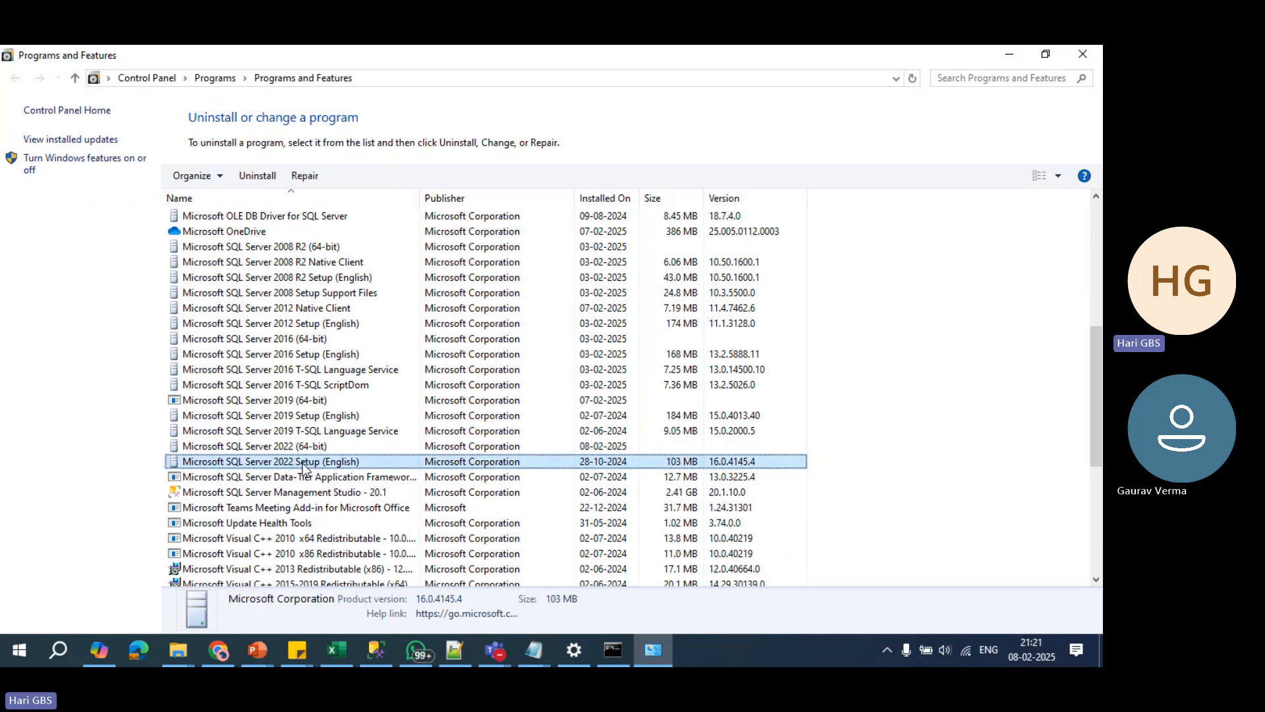
pyautogui.click(305, 449)
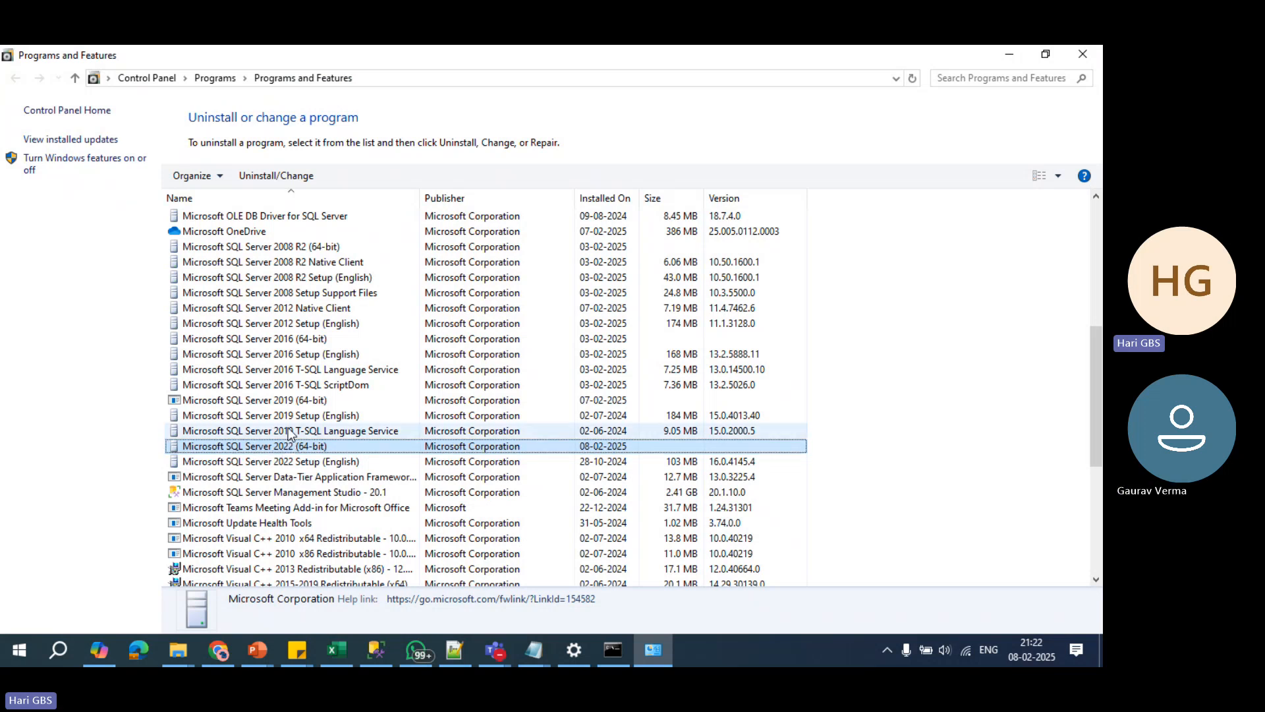
pyautogui.click(289, 402)
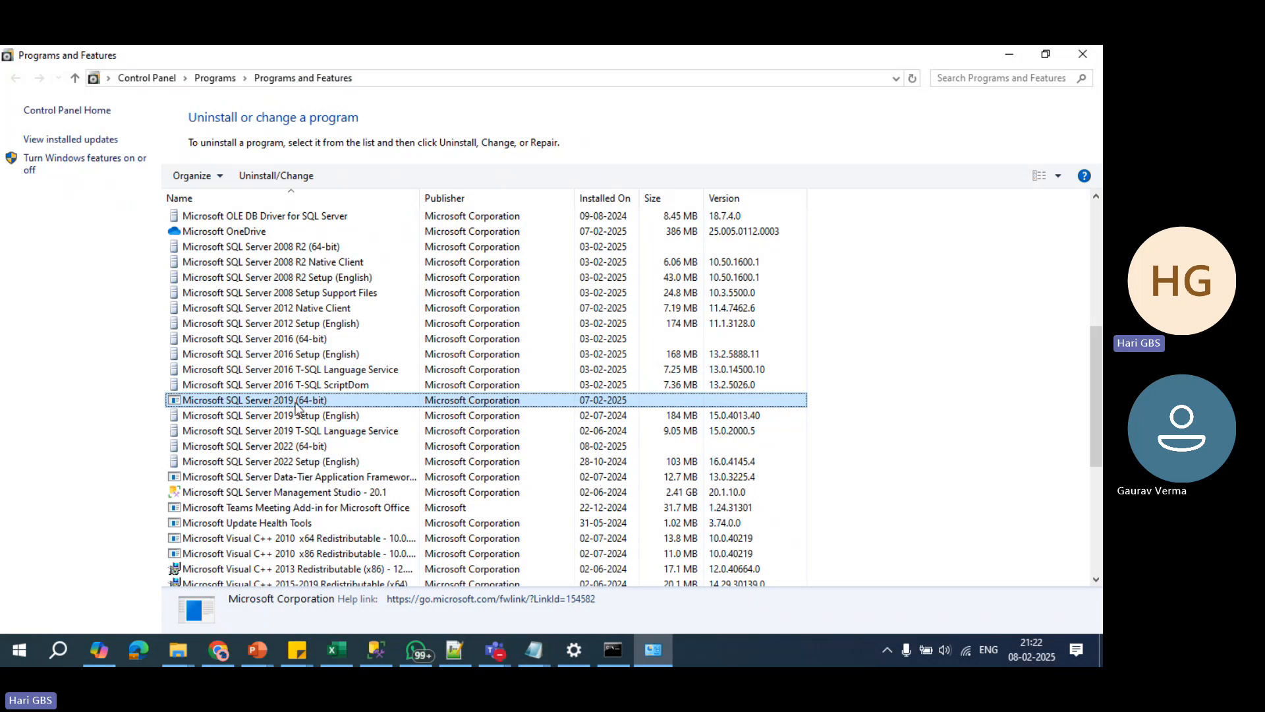
pyautogui.click(288, 421)
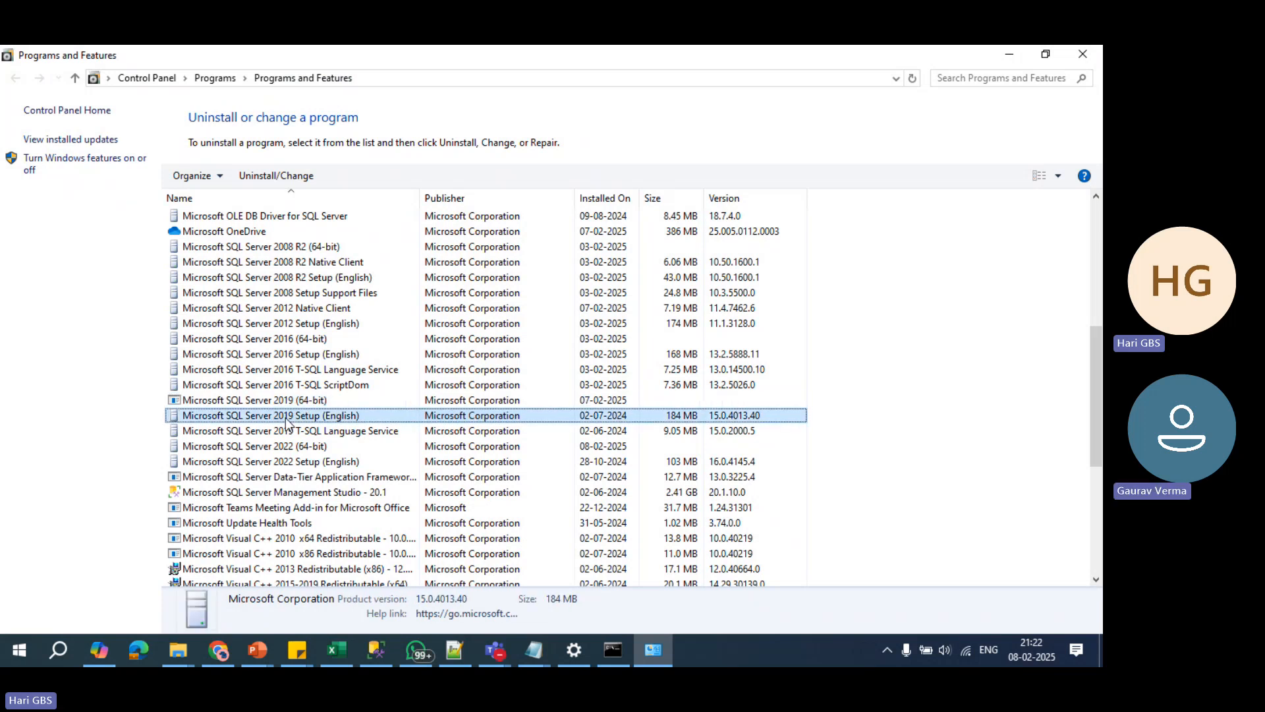
pyautogui.click(286, 340)
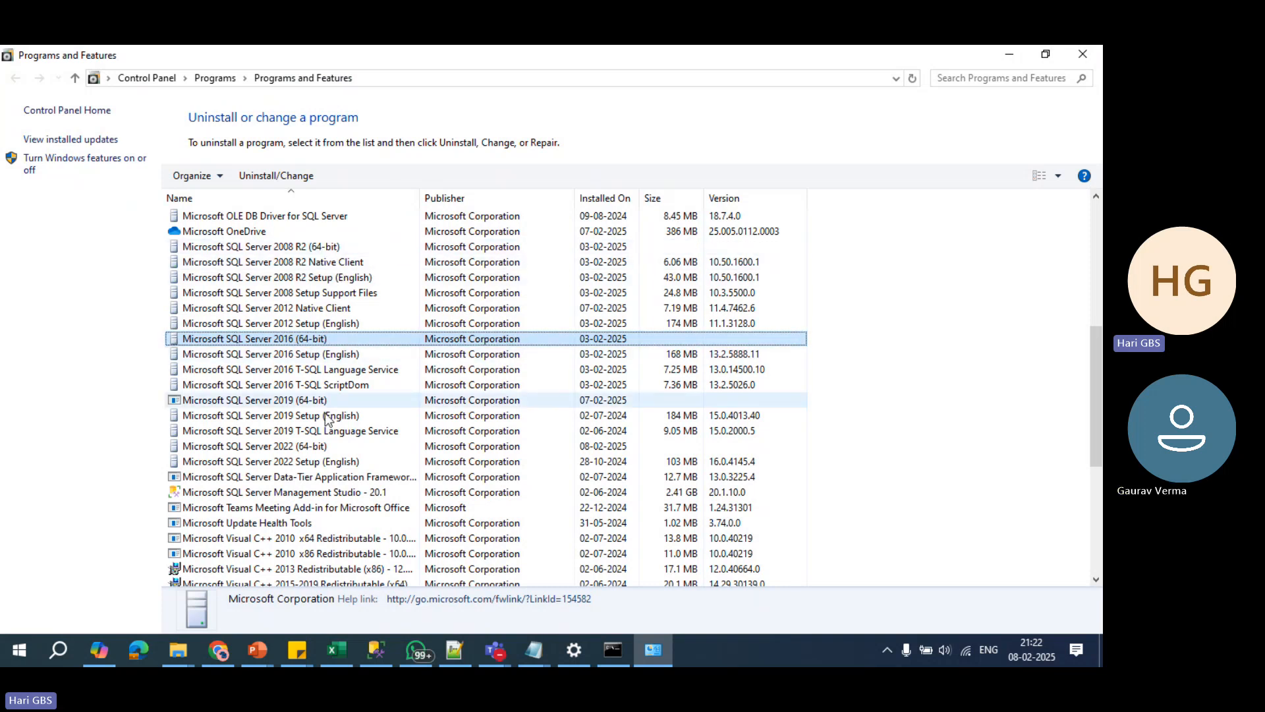
# Step: Start Uninstall/Change for Microsoft SQL Server 2022 (64-bit), allow the elevation request and choose to remove the product
pyautogui.click(282, 448)
pyautogui.rightClick(283, 450)
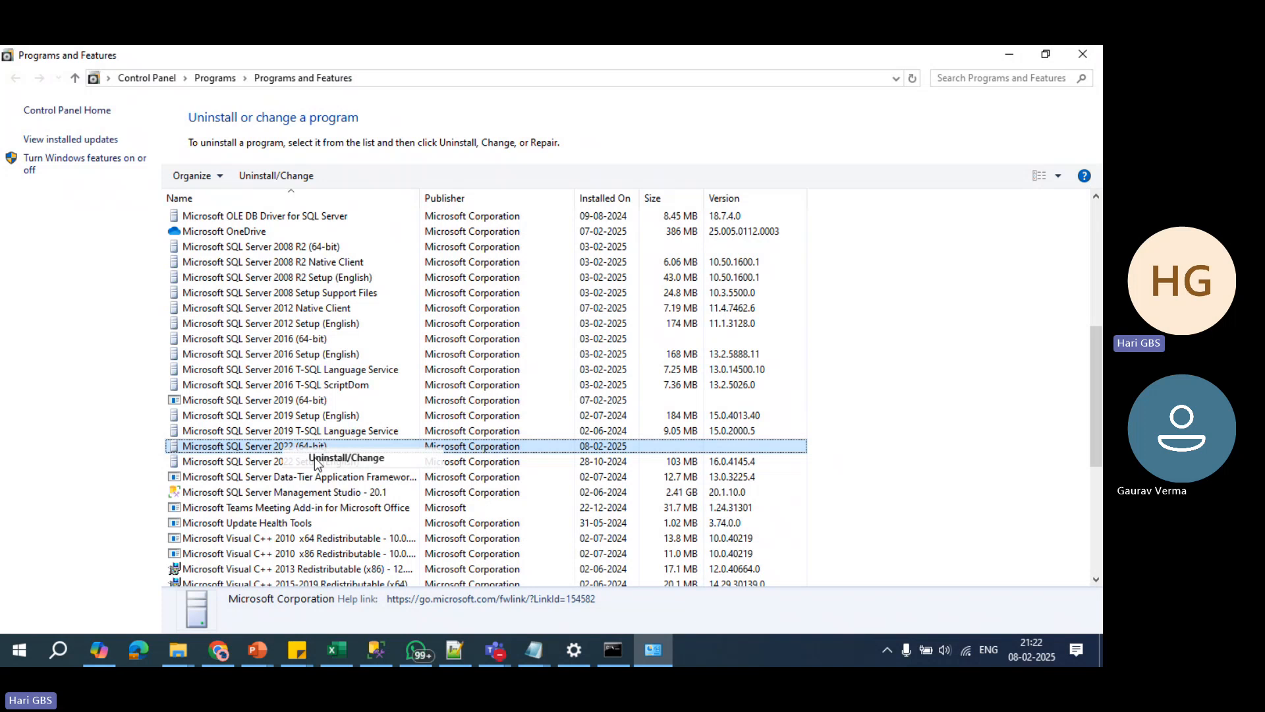
pyautogui.click(315, 459)
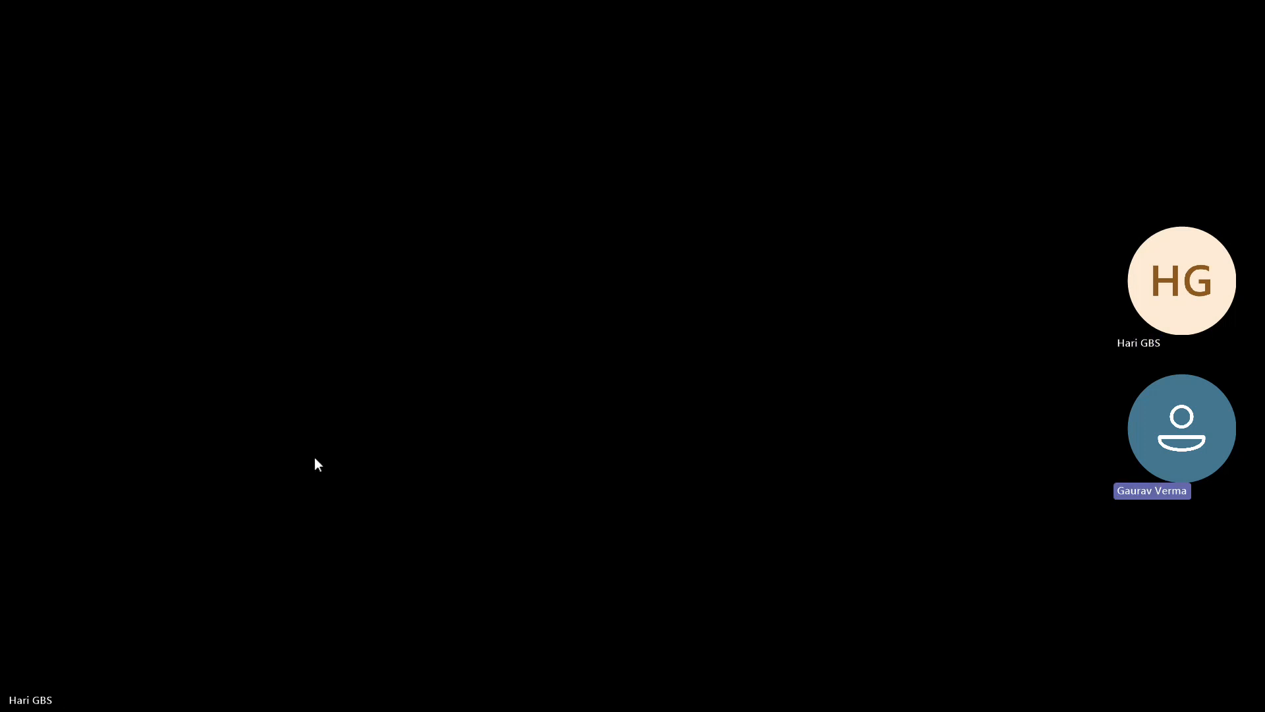
pyautogui.click(436, 440)
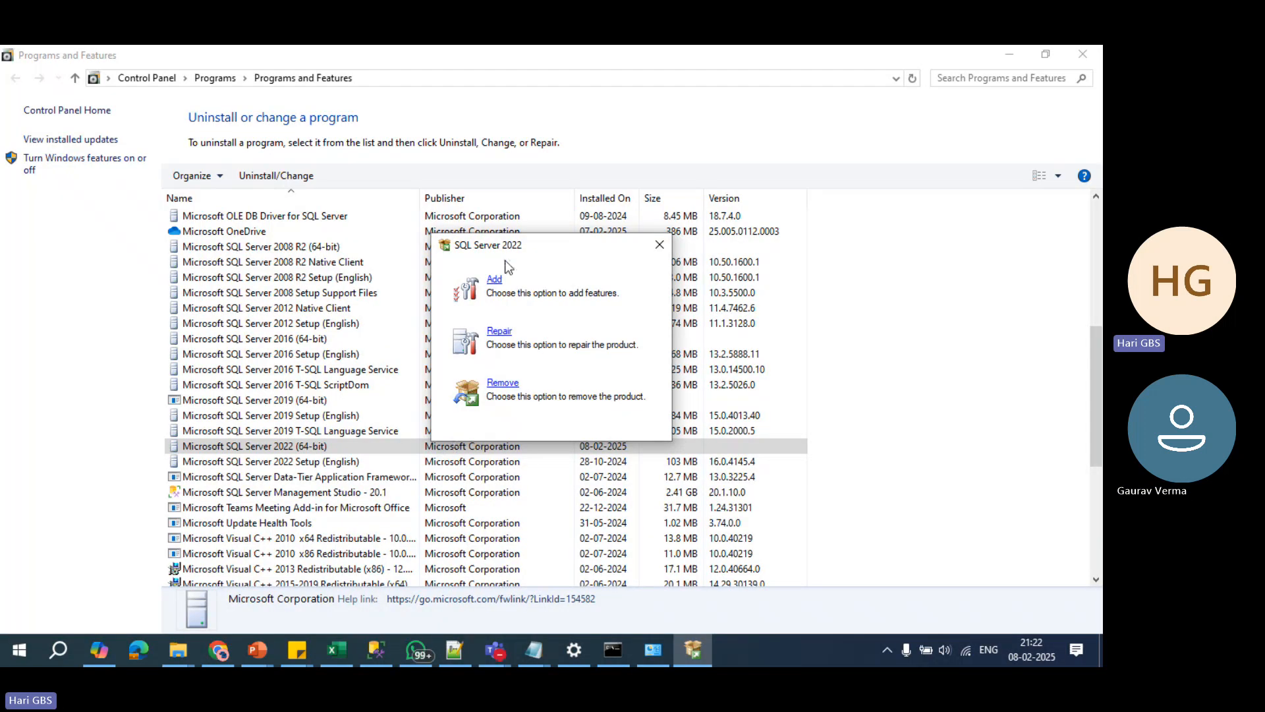
pyautogui.click(510, 383)
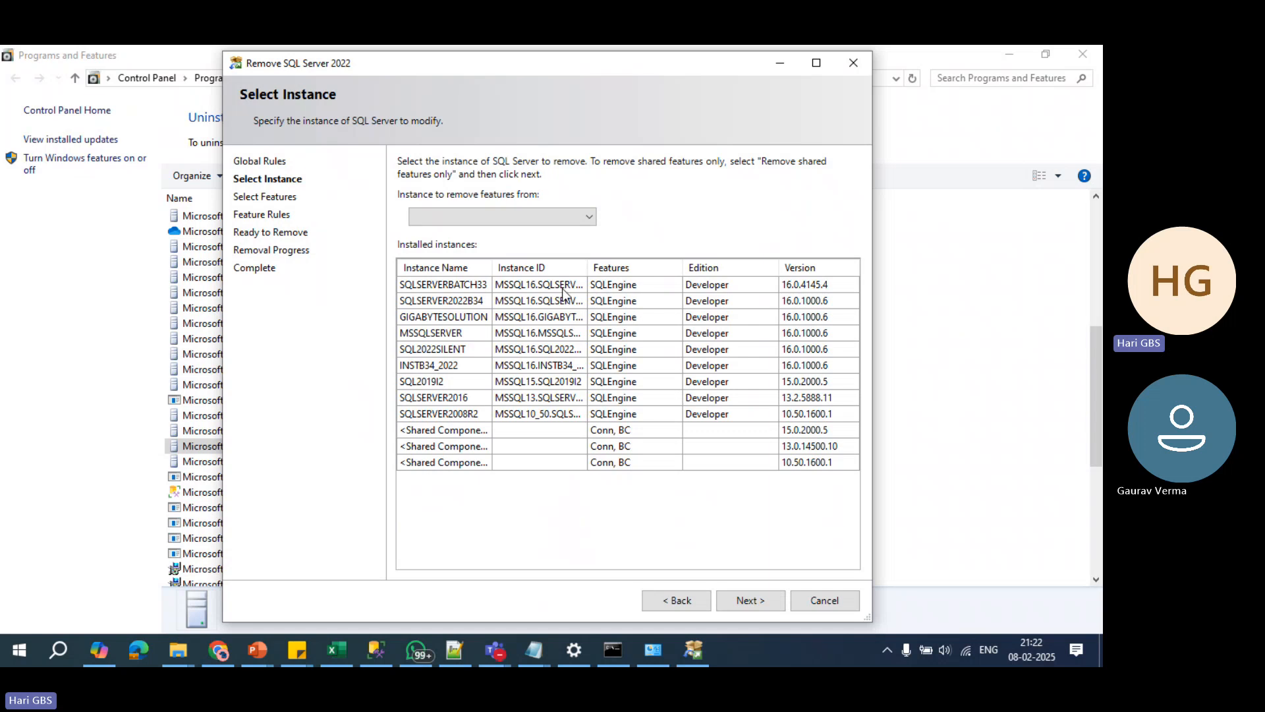
# Step: Choose the SQL2022SILENT instance, mark its Database Engine Services feature for removal and proceed to the Ready to Remove page
pyautogui.click(593, 218)
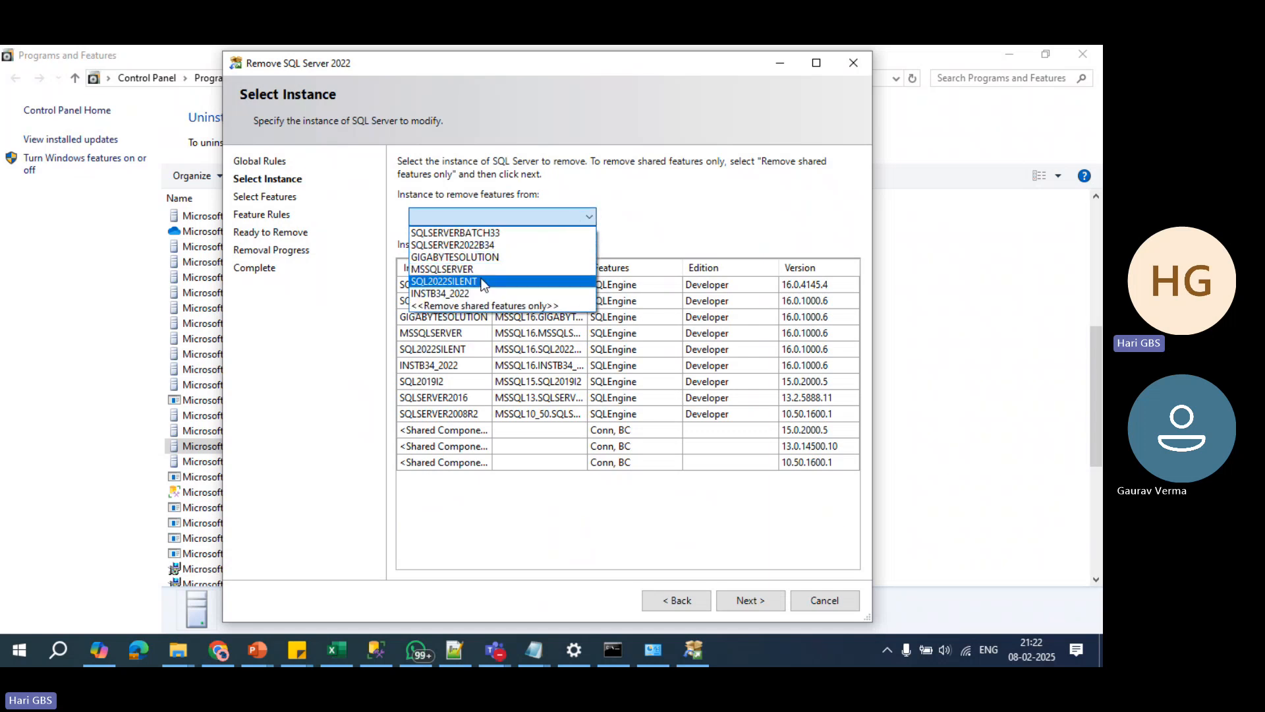
pyautogui.click(445, 282)
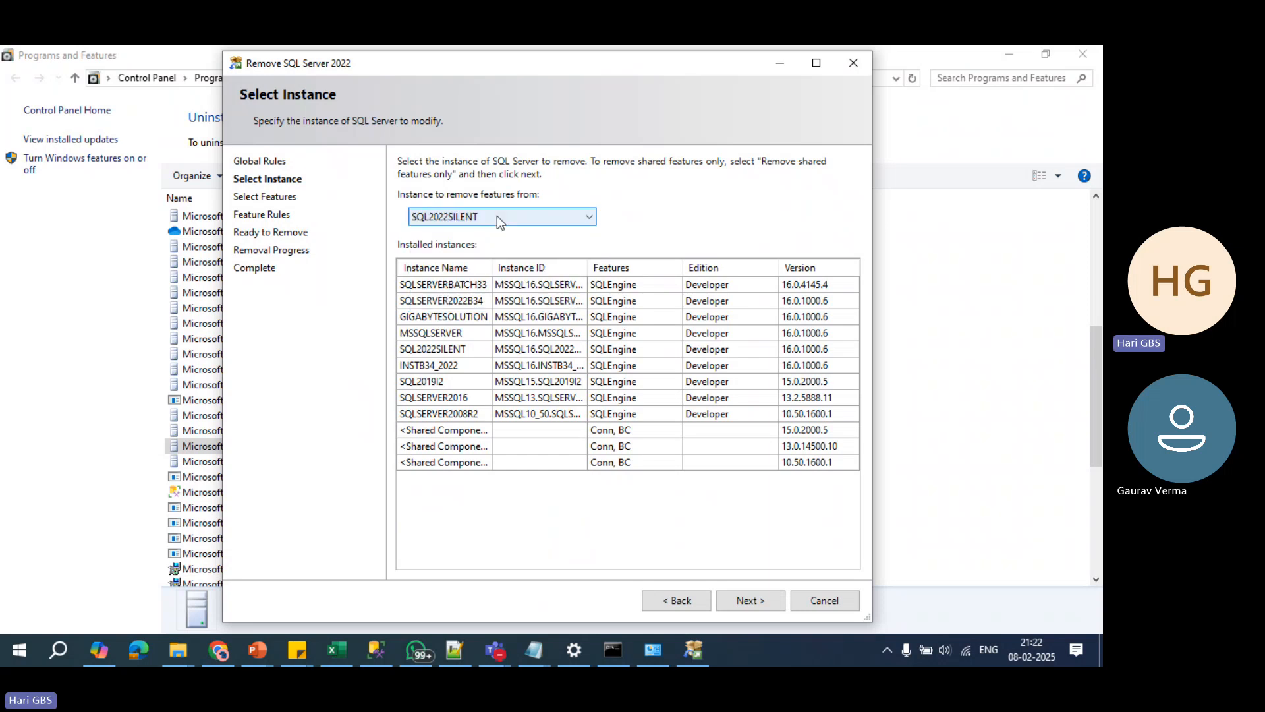
pyautogui.click(749, 601)
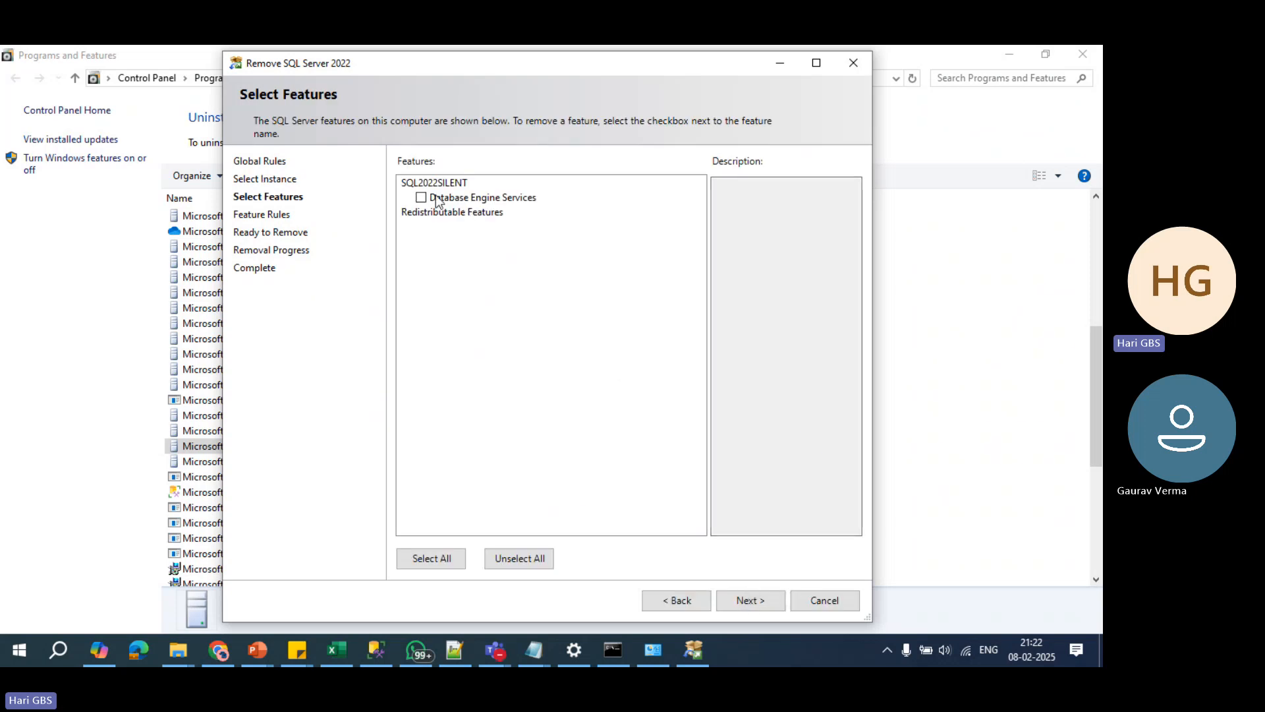
pyautogui.click(421, 198)
pyautogui.click(743, 596)
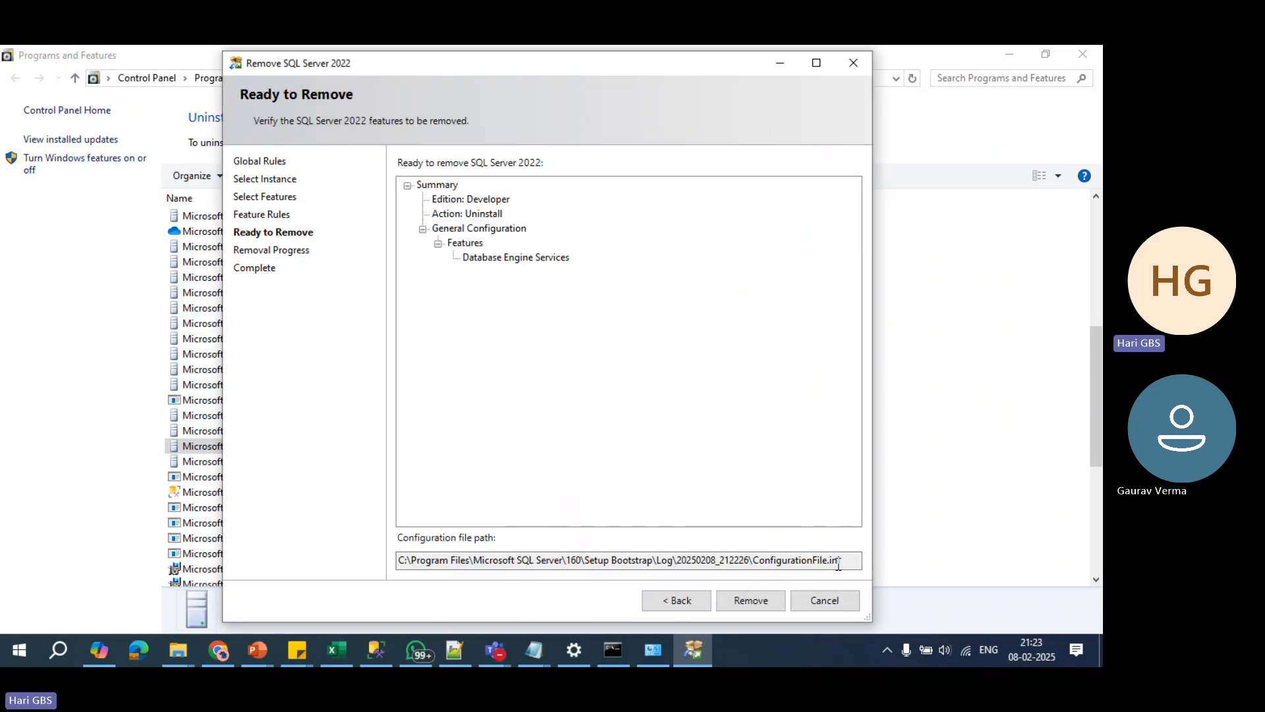
# Step: Review the configuration file path, action, edition and features in the removal summary, and run the removal of Database Engine Services
pyautogui.moveTo(840, 560); pyautogui.dragTo(764, 562)
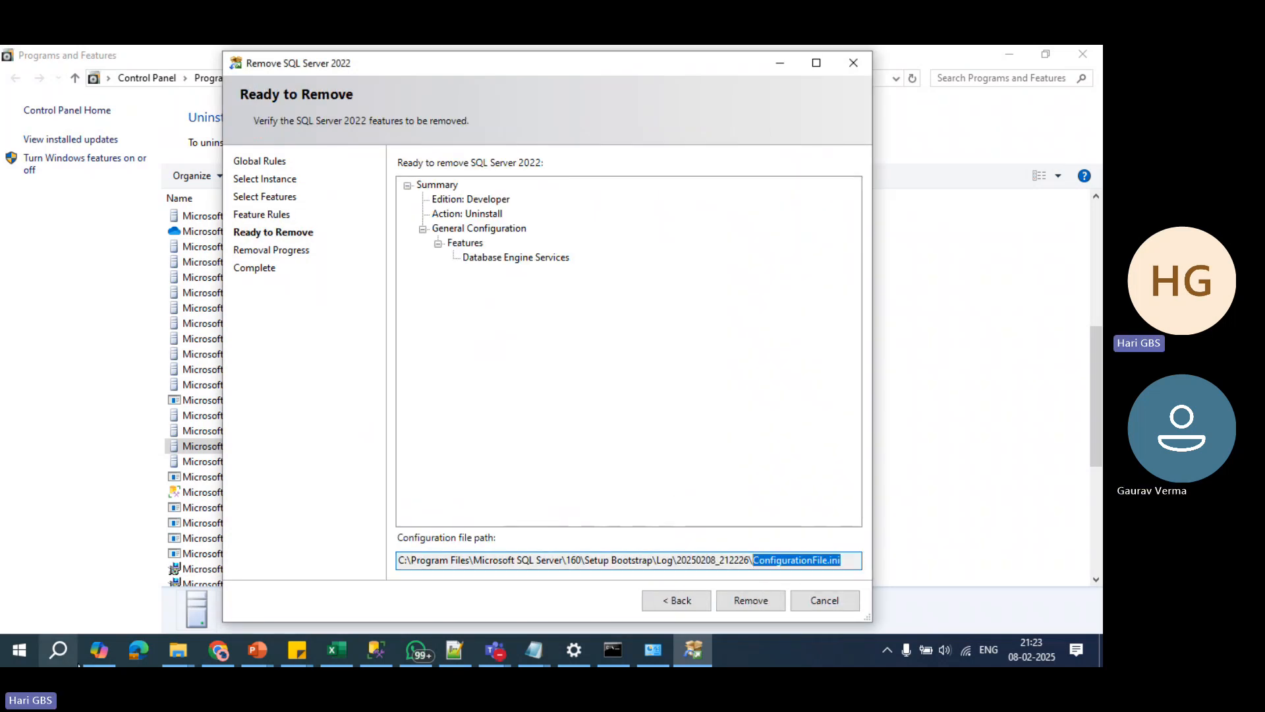
pyautogui.moveTo(94, 664)
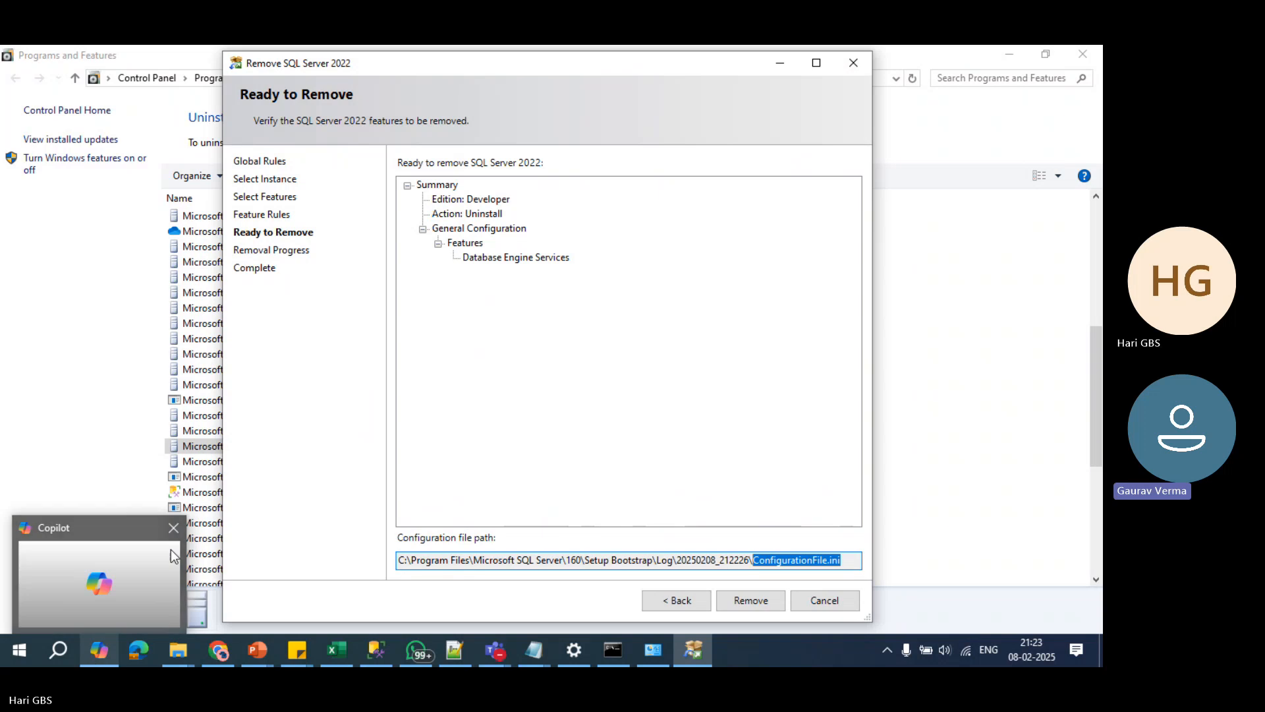
pyautogui.click(452, 216)
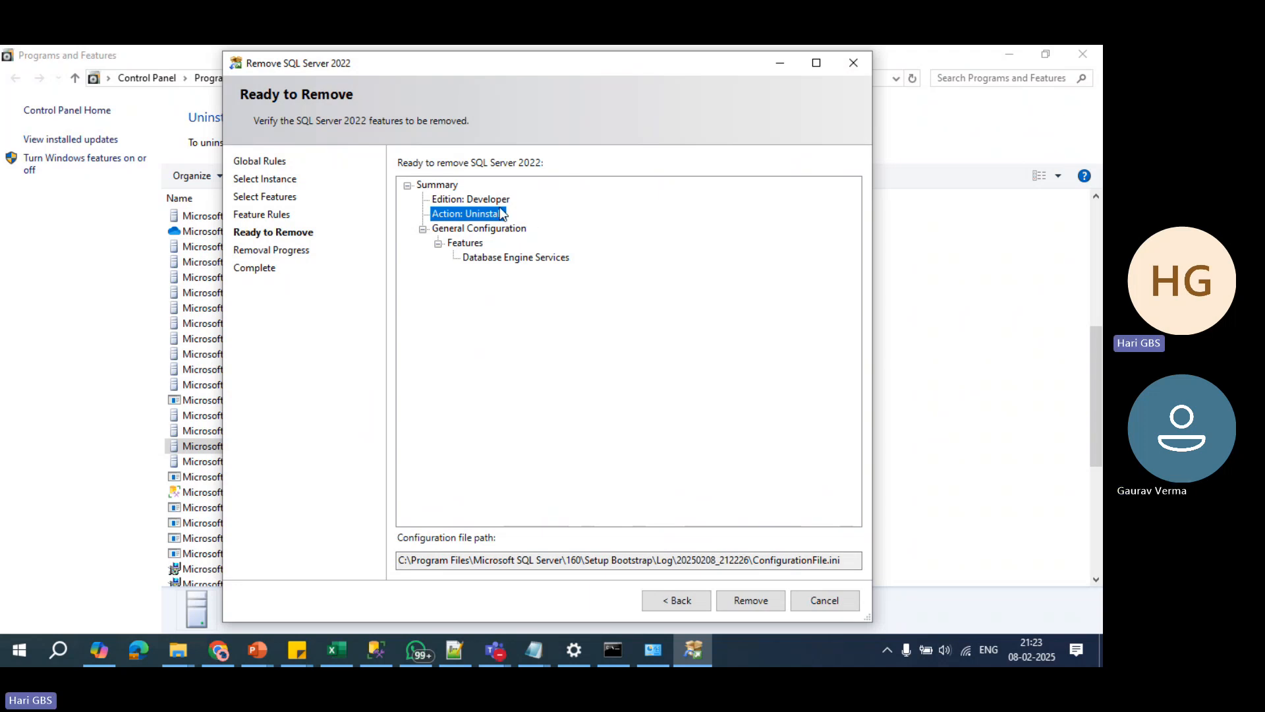
pyautogui.press('Up')
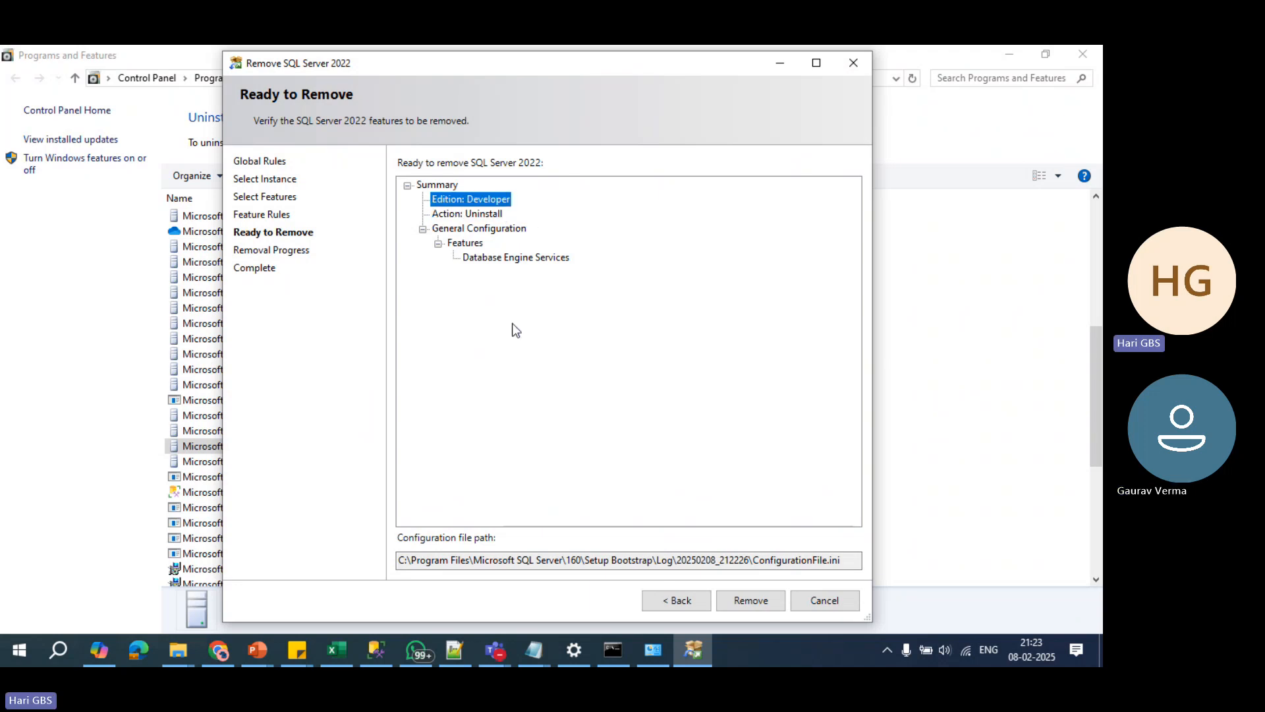
pyautogui.click(498, 258)
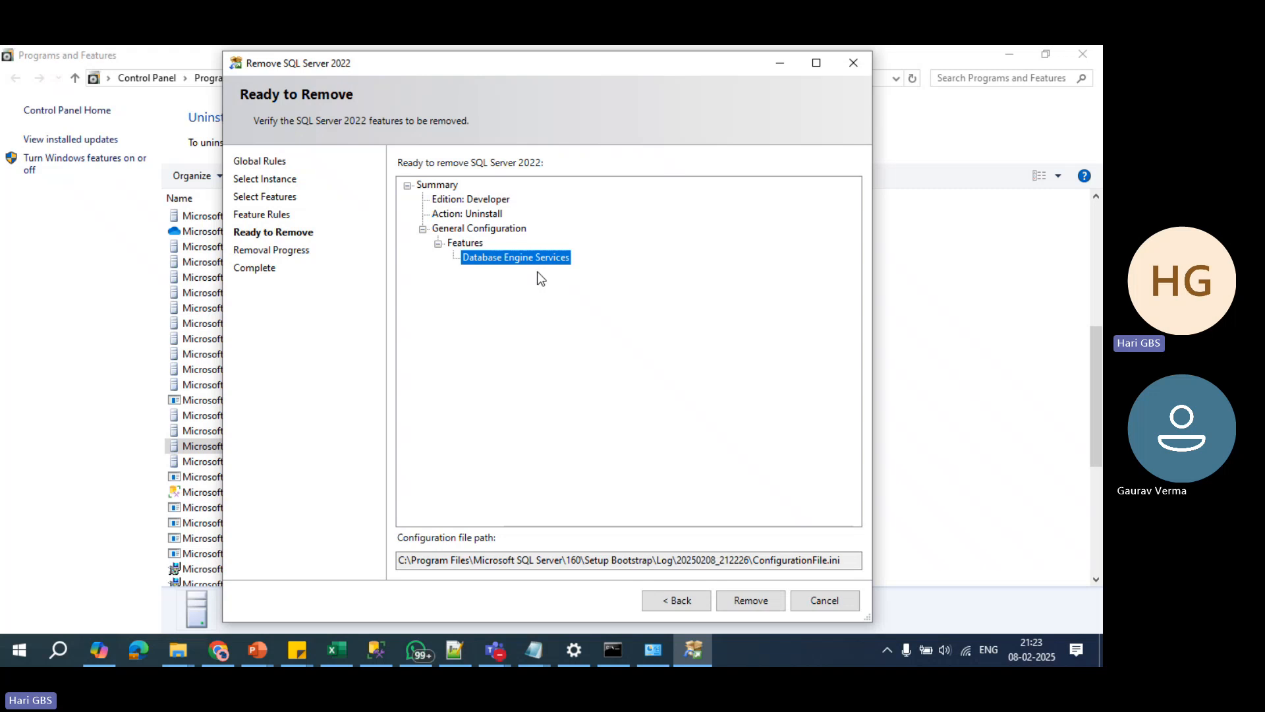
pyautogui.click(734, 603)
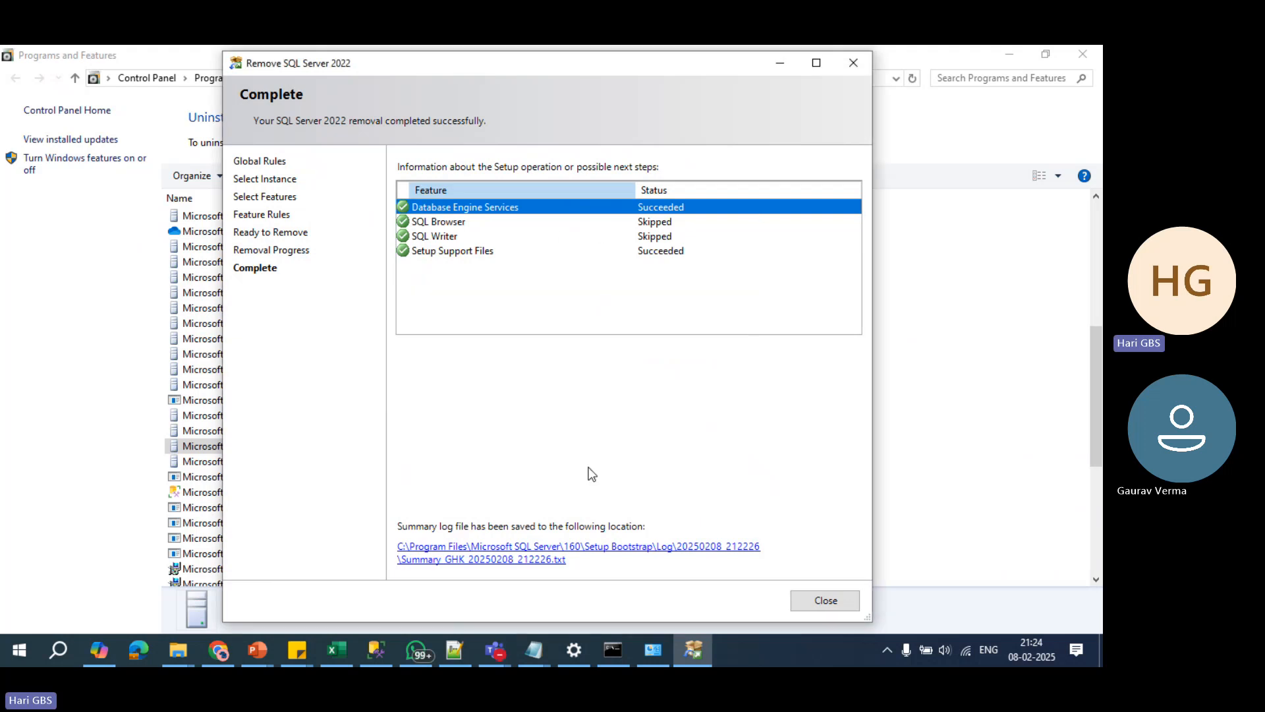
# Step: Open the summary log file linked on the Complete page and check the exit code and final result of the uninstall
pyautogui.click(544, 565)
pyautogui.moveTo(175, 188); pyautogui.dragTo(295, 187)
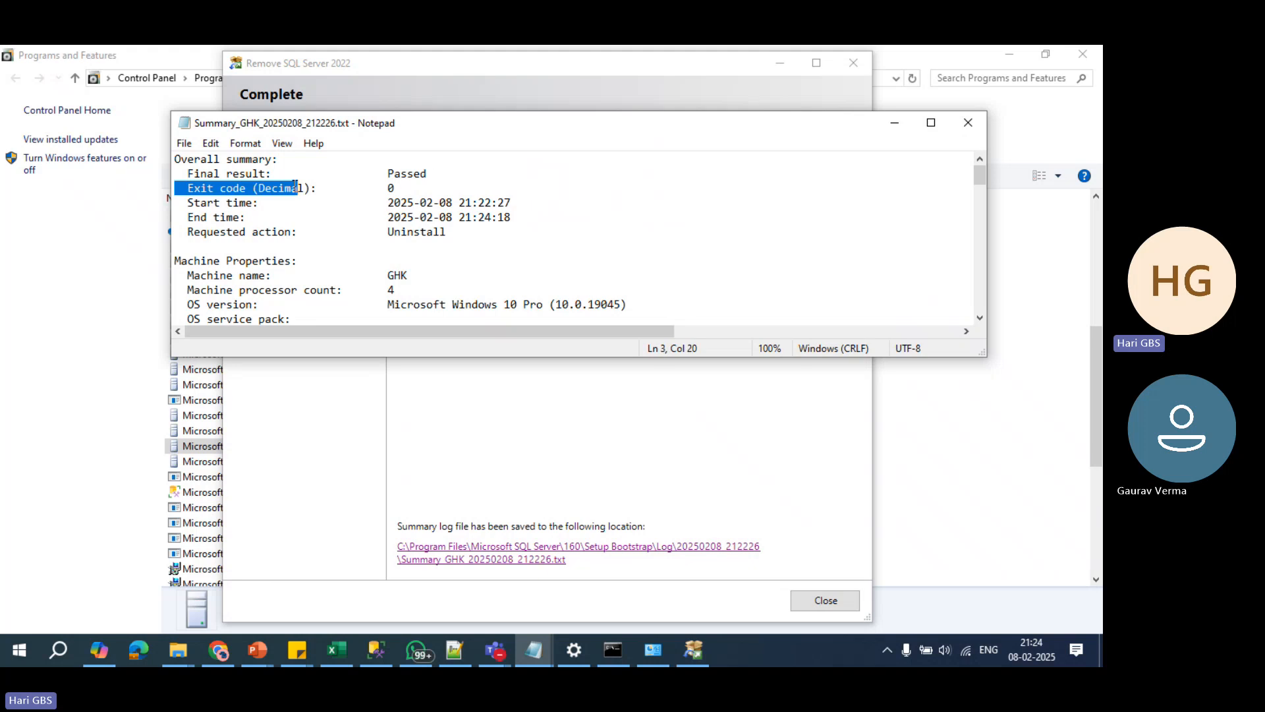
pyautogui.moveTo(429, 174); pyautogui.dragTo(170, 171)
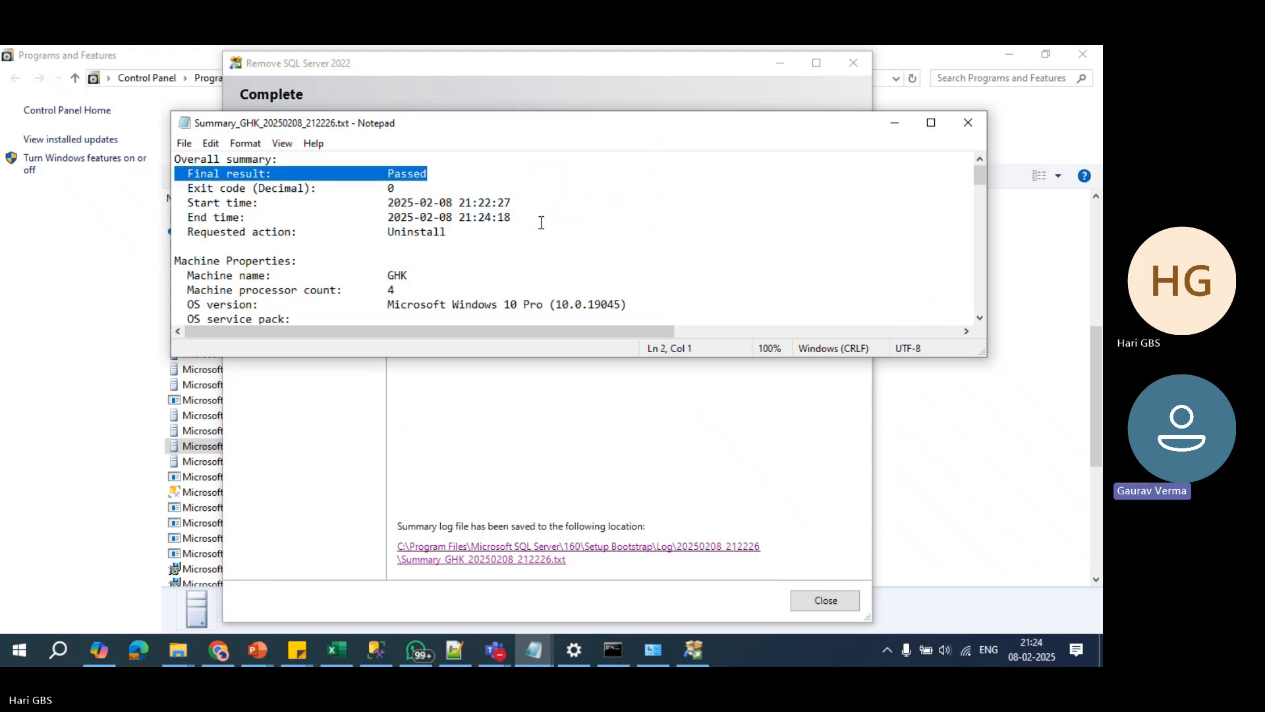
# Step: Check the start and end times and the requested action in the uninstall summary log, and close the log and the removal wizard
pyautogui.moveTo(512, 203); pyautogui.dragTo(478, 219)
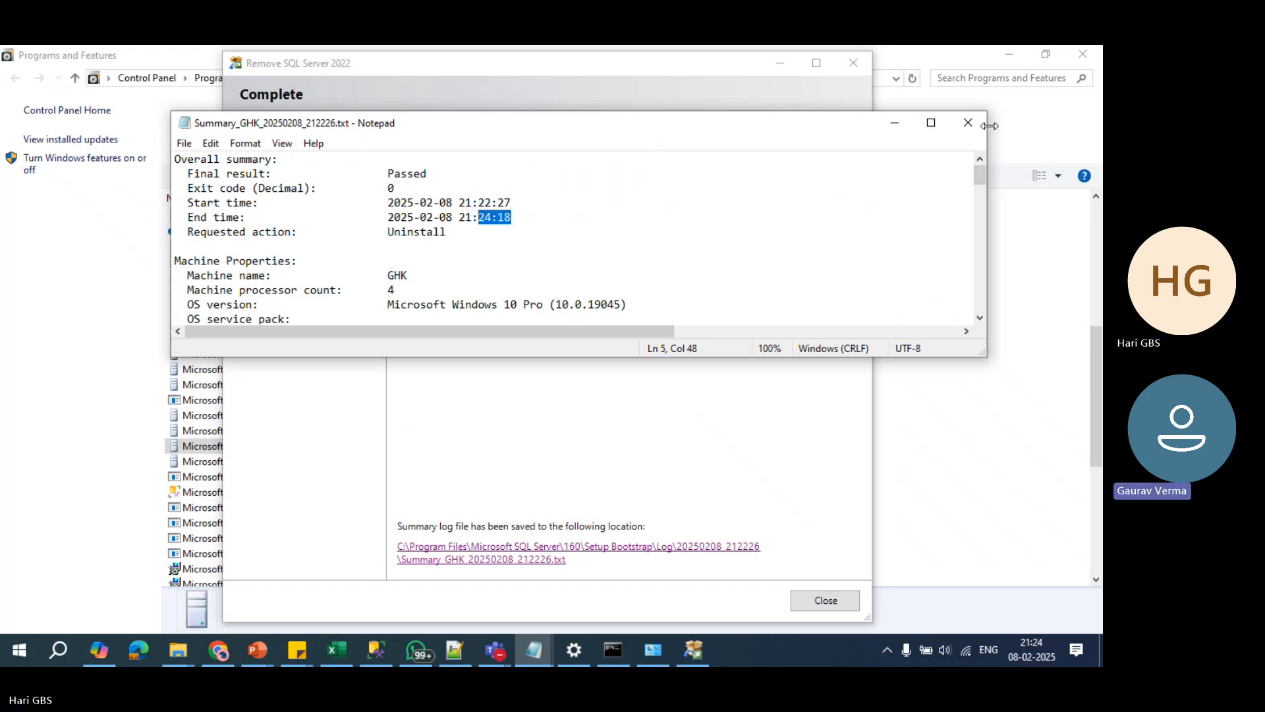
pyautogui.moveTo(447, 232); pyautogui.dragTo(376, 236)
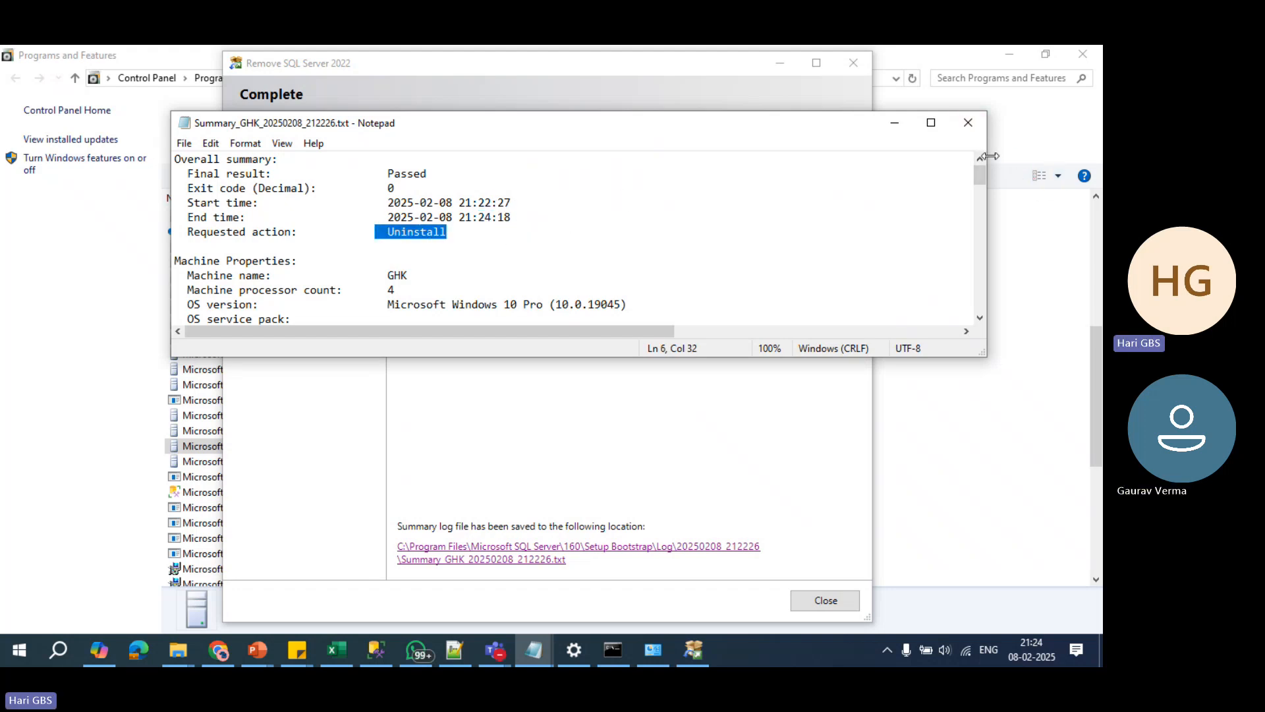
pyautogui.click(963, 128)
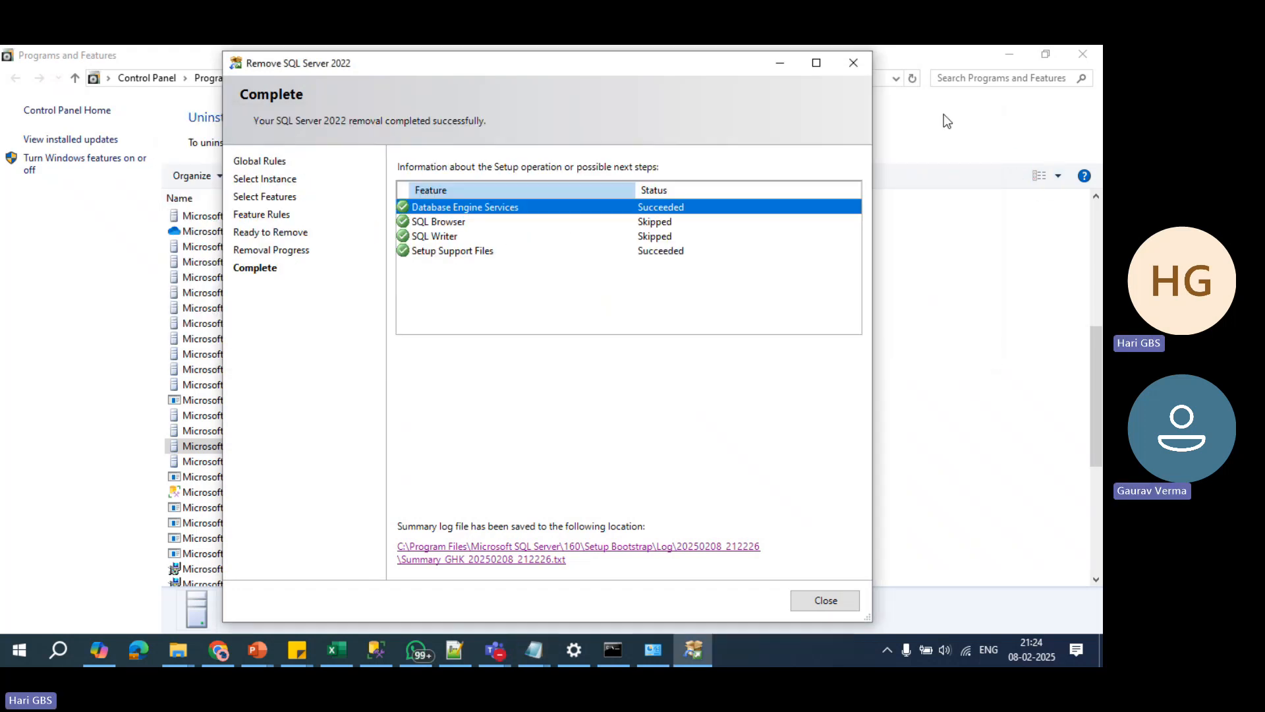
pyautogui.click(851, 70)
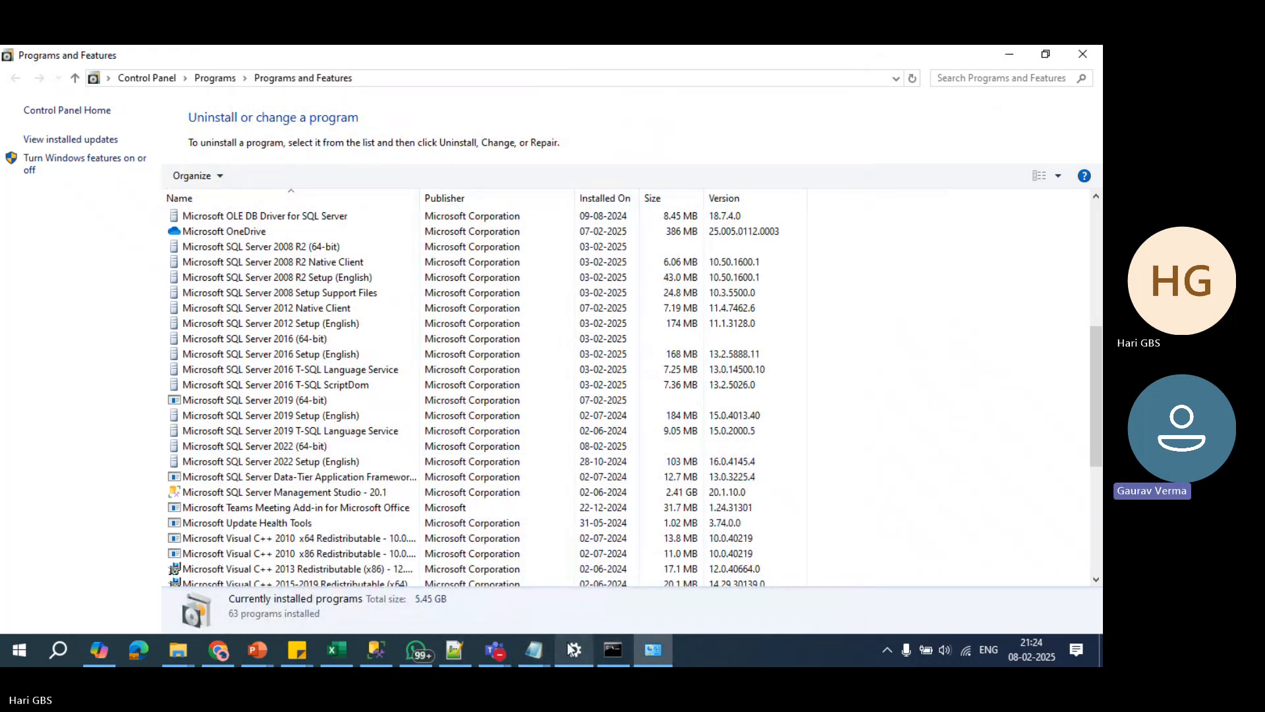
# Step: Open the Notepad file of command line and ini installation commands and copy the uninstall command for instance SQLSERVER2022I3
pyautogui.moveTo(541, 661)
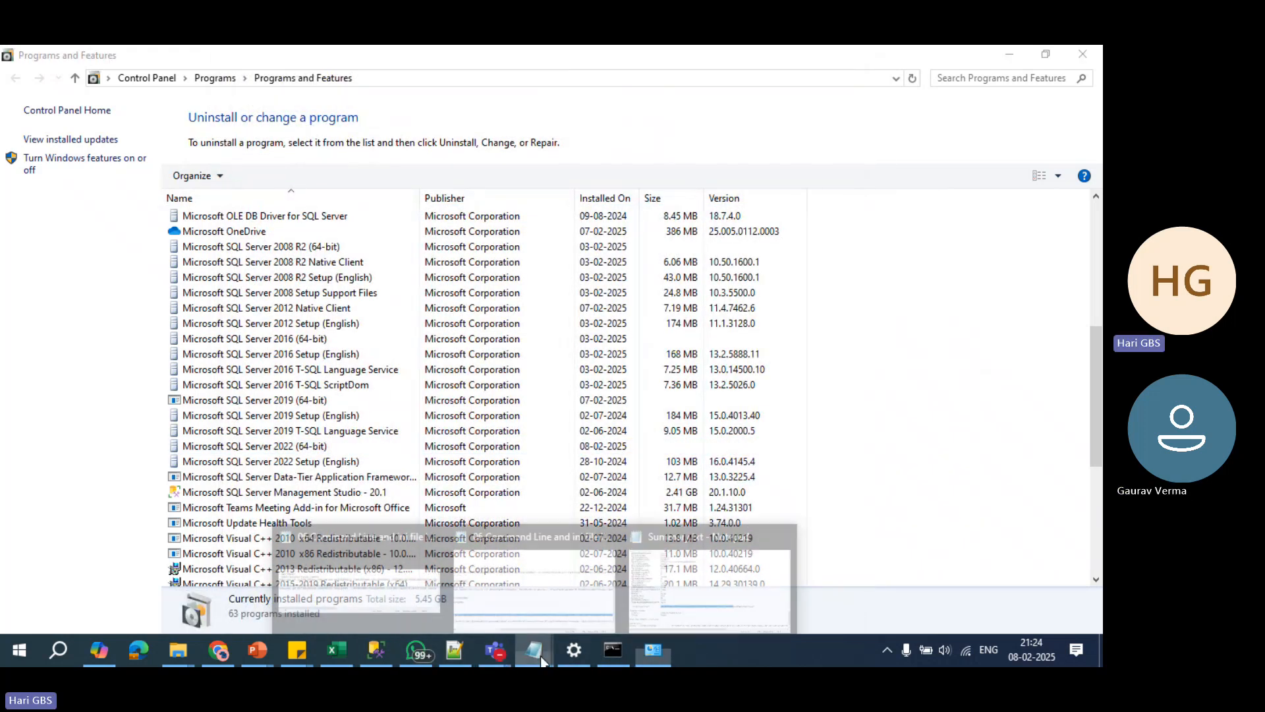
pyautogui.click(547, 591)
pyautogui.click(274, 406)
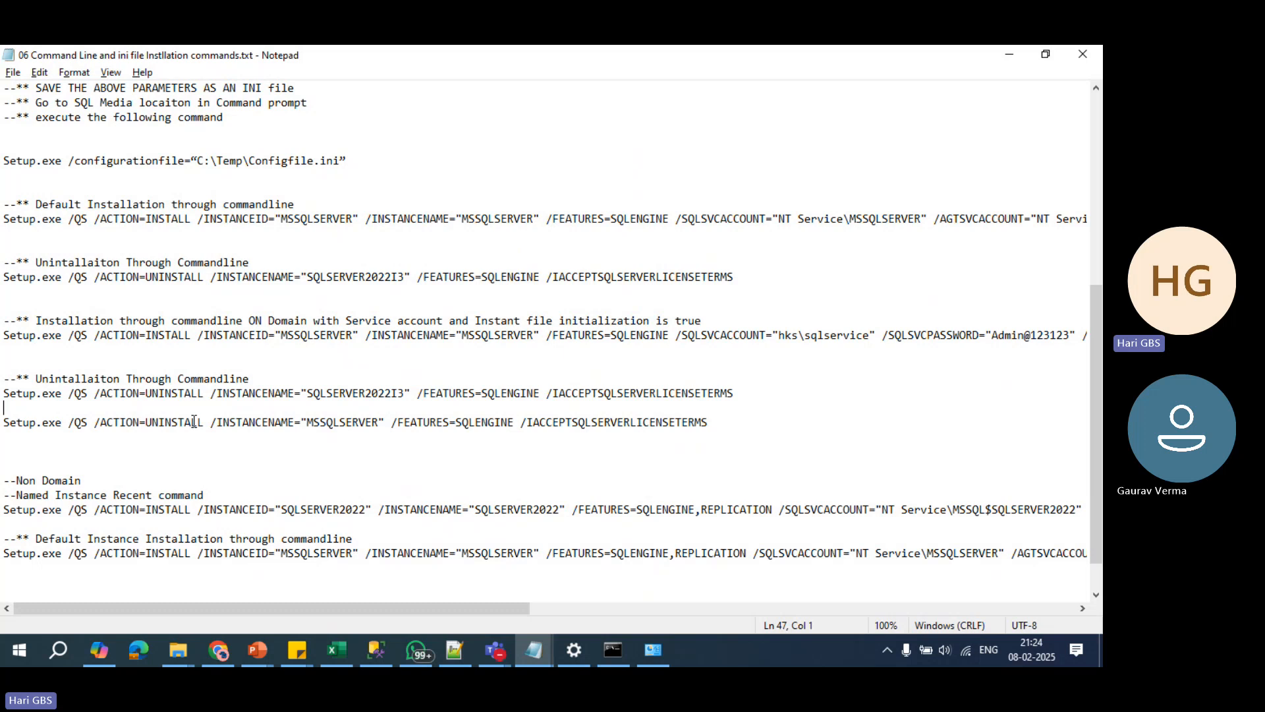
pyautogui.moveTo(210, 422); pyautogui.dragTo(394, 424)
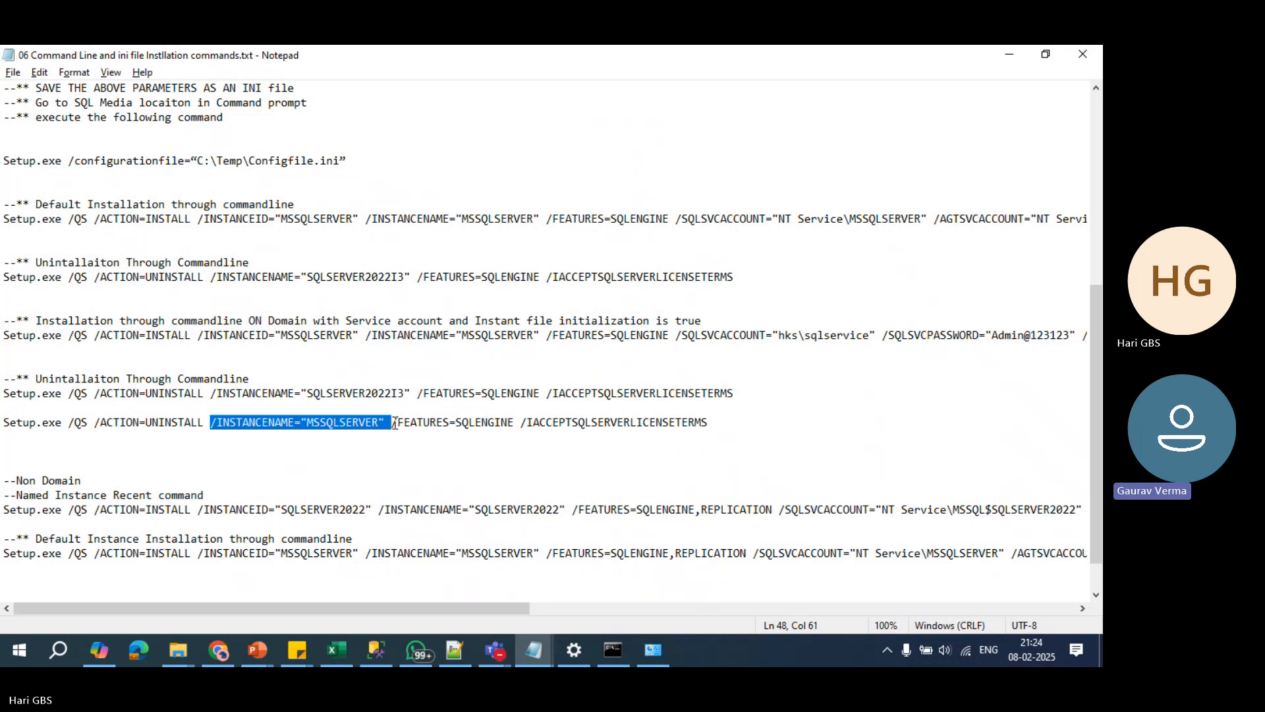
pyautogui.click(394, 424)
pyautogui.moveTo(734, 393); pyautogui.dragTo(3, 394)
pyautogui.hotkey('ctrl', 'c')
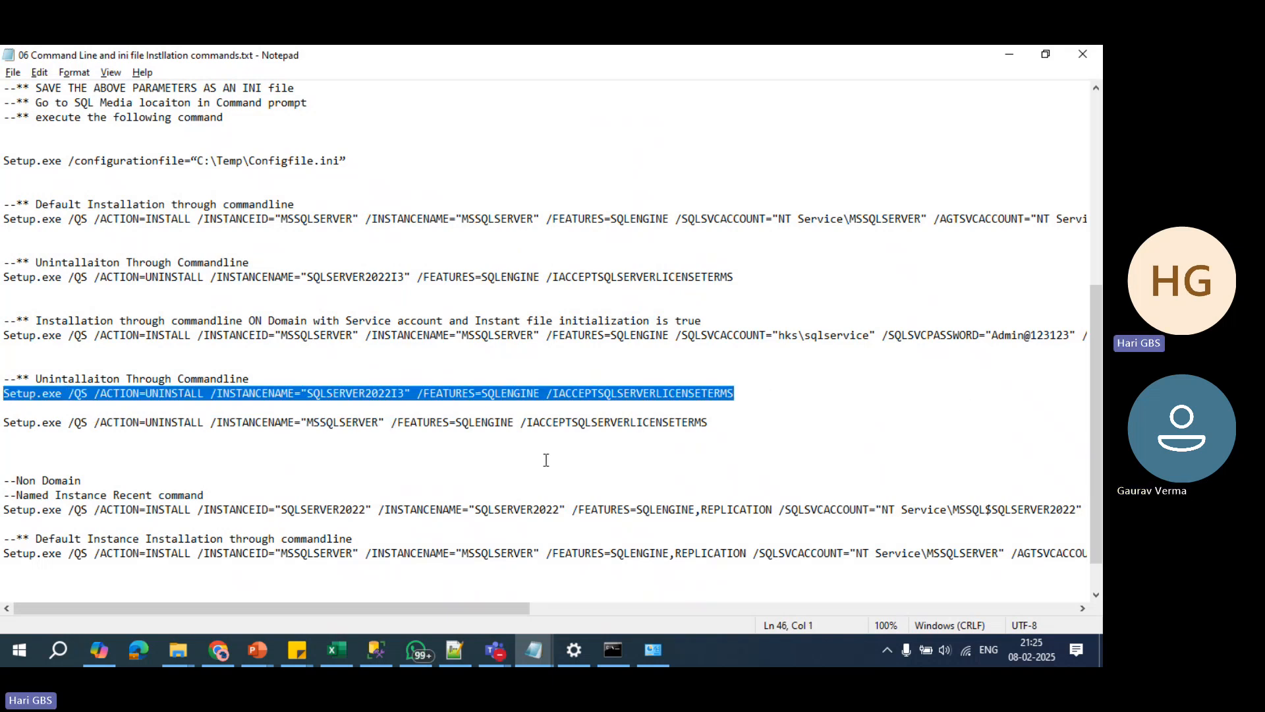
# Step: Switch to Notepad++ and paste the copied uninstall command on a new line below the configuration file setup command
pyautogui.click(543, 651)
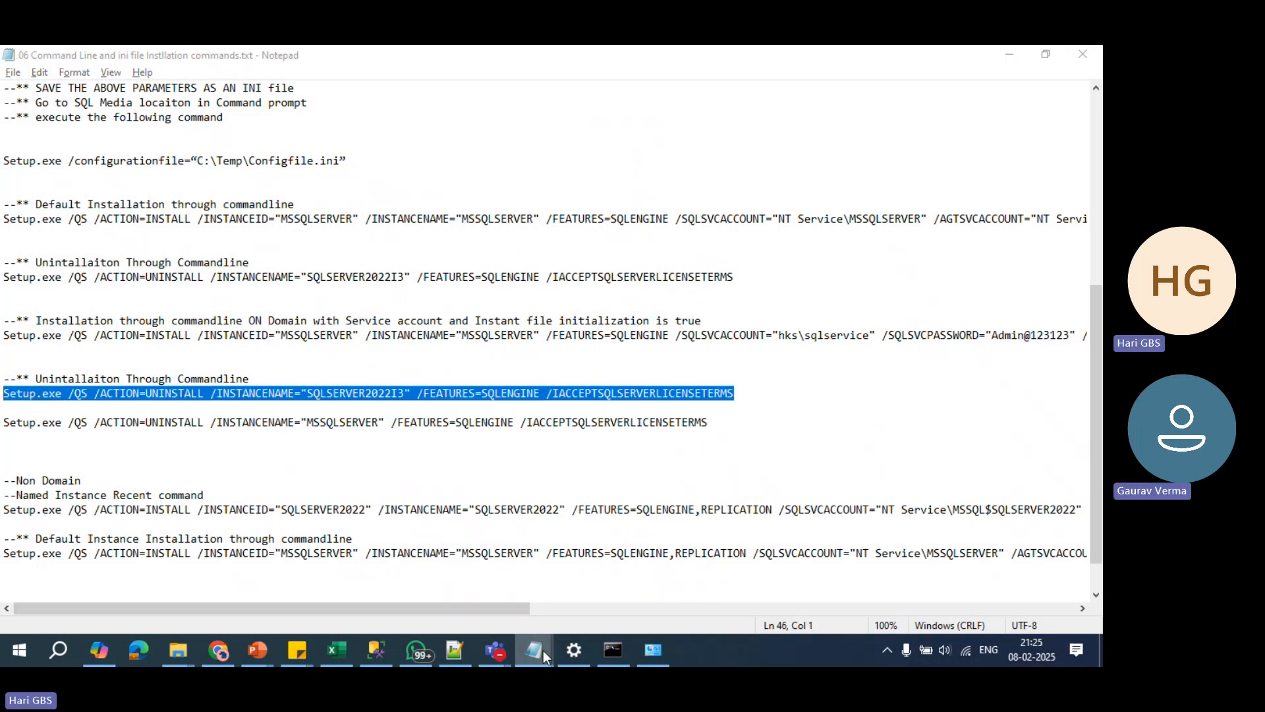
pyautogui.click(446, 651)
pyautogui.press('Return')
pyautogui.press('Return')
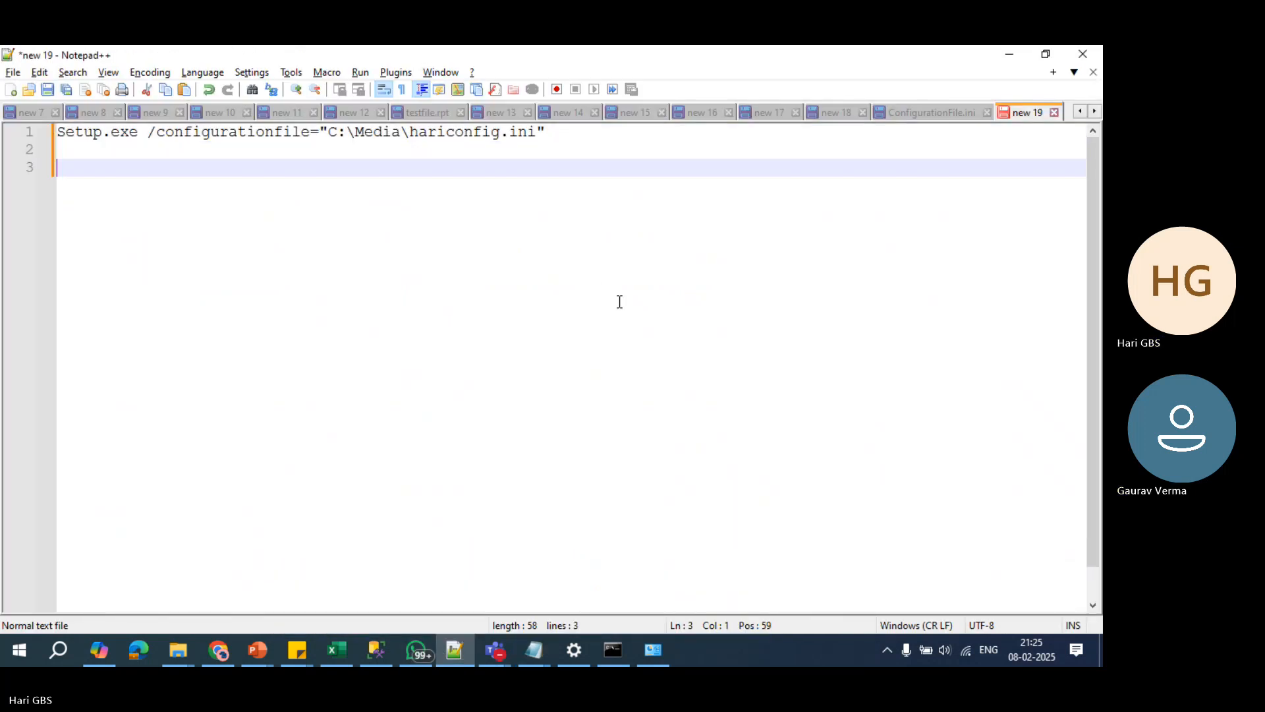
pyautogui.hotkey('ctrl', 'v')
pyautogui.scroll(-1, 565, 276)
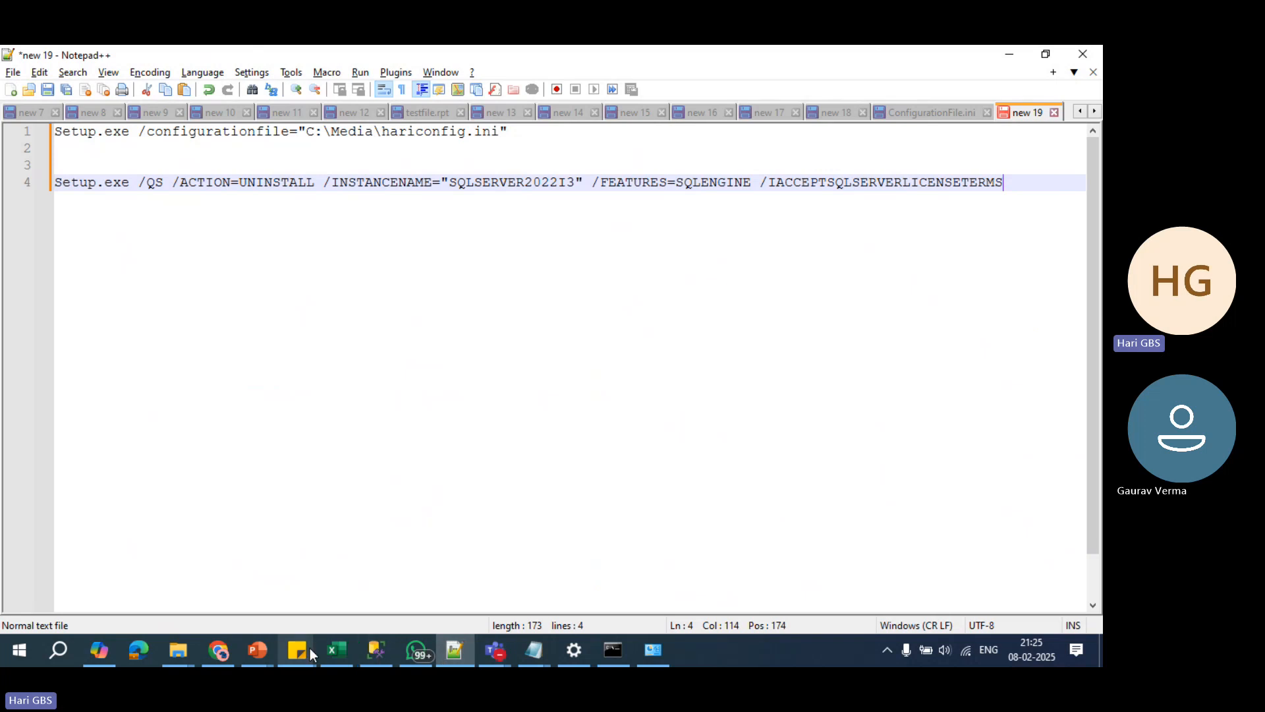
# Step: Open SQL Server Configuration Manager by running sqlservermanager16.msc and locate the SQL Server and Agent services of instance SQL2019I2
pyautogui.press('super+r')
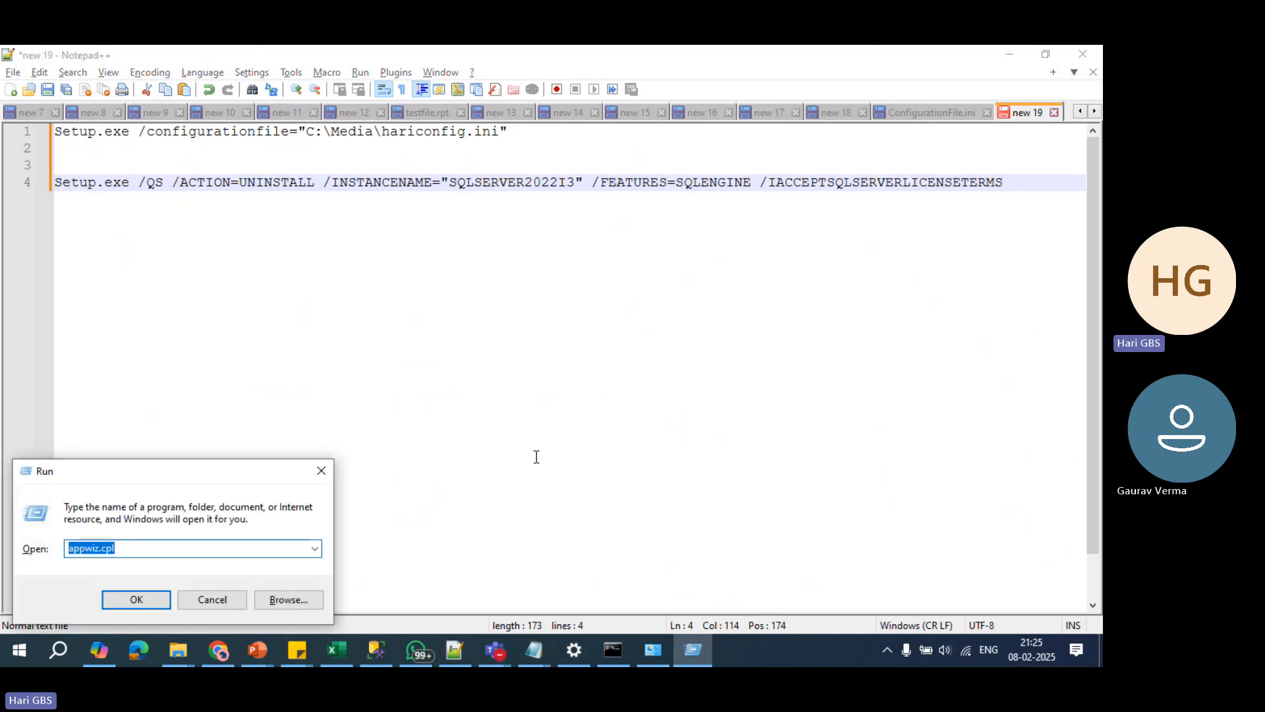
pyautogui.write('sql')
pyautogui.press('Down')
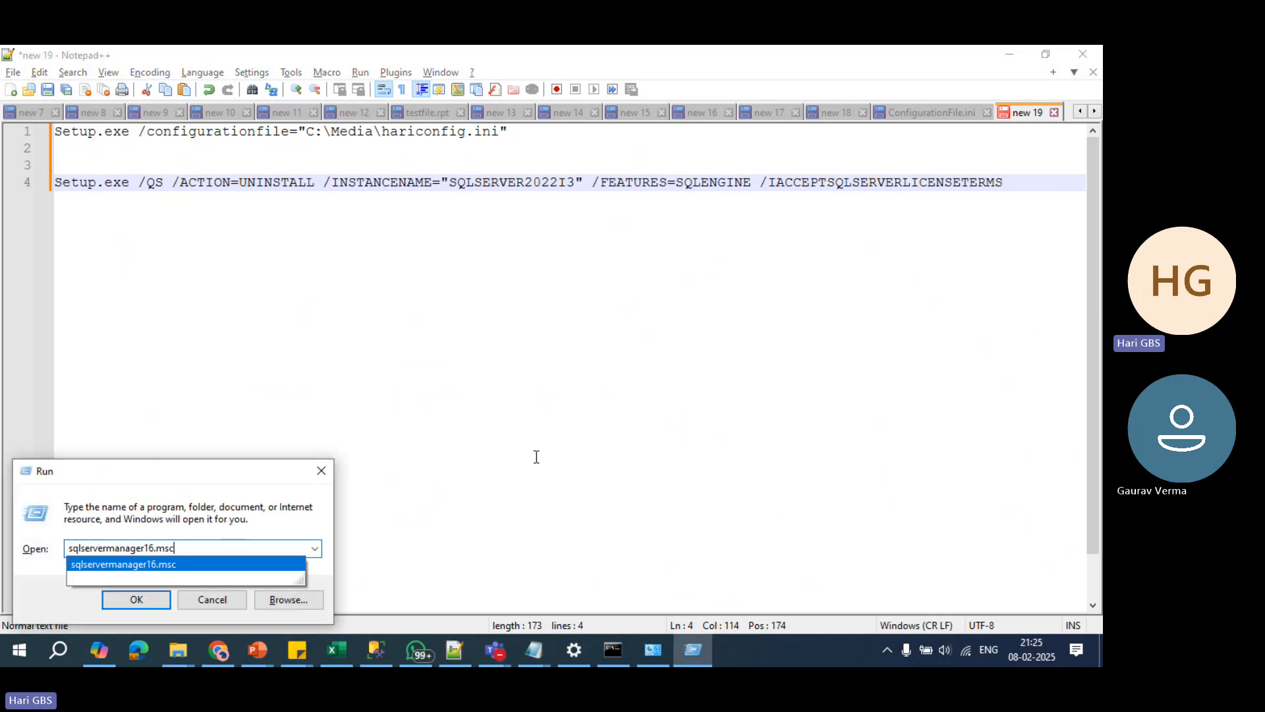
pyautogui.press('Return')
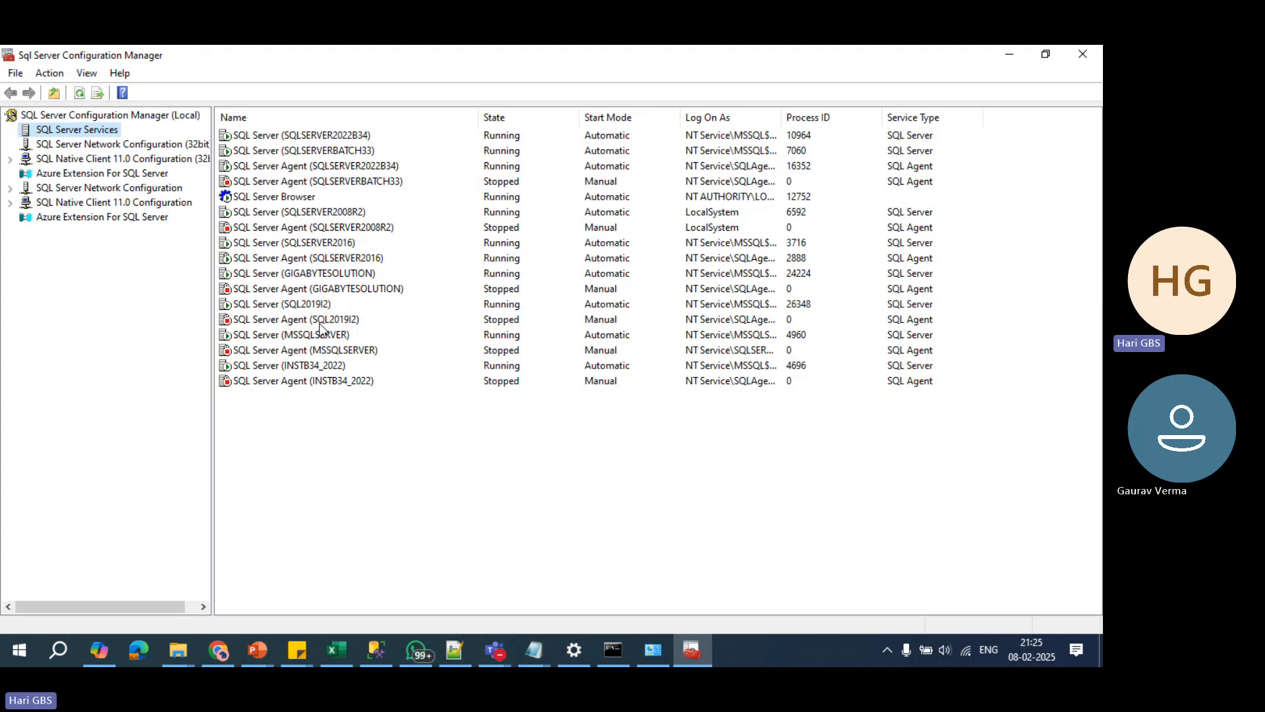
pyautogui.click(321, 323)
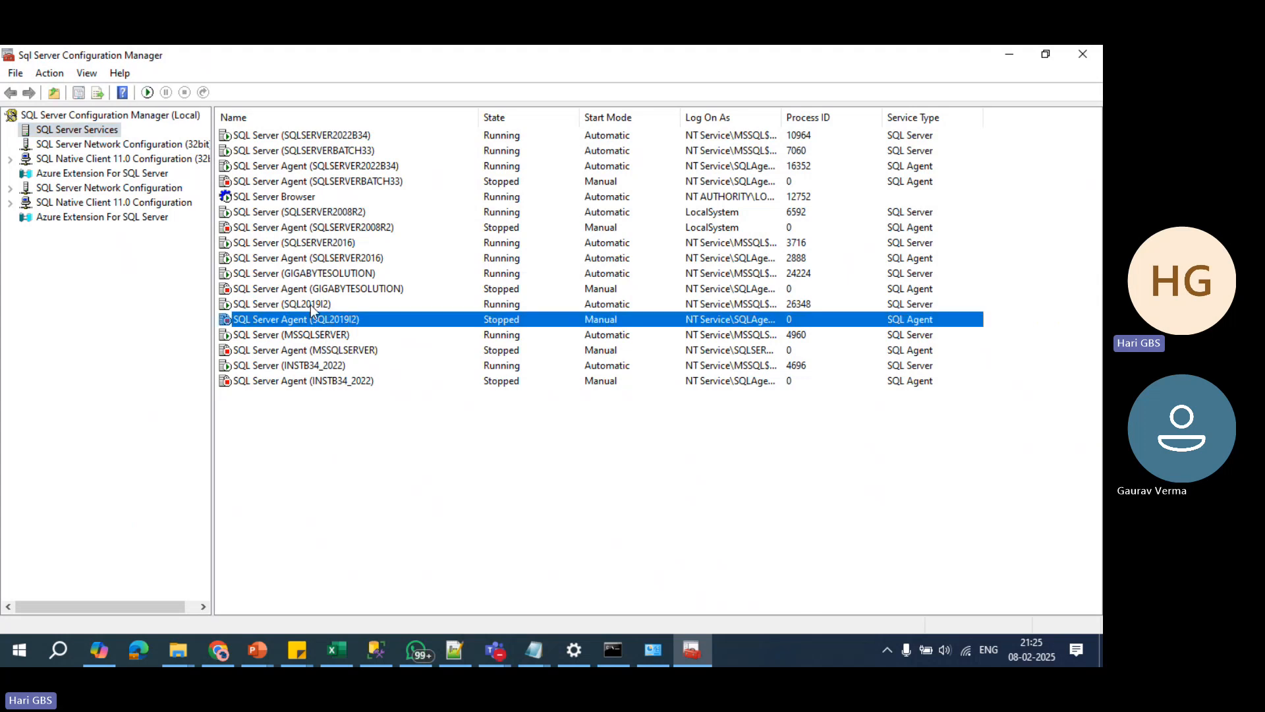
pyautogui.click(304, 303)
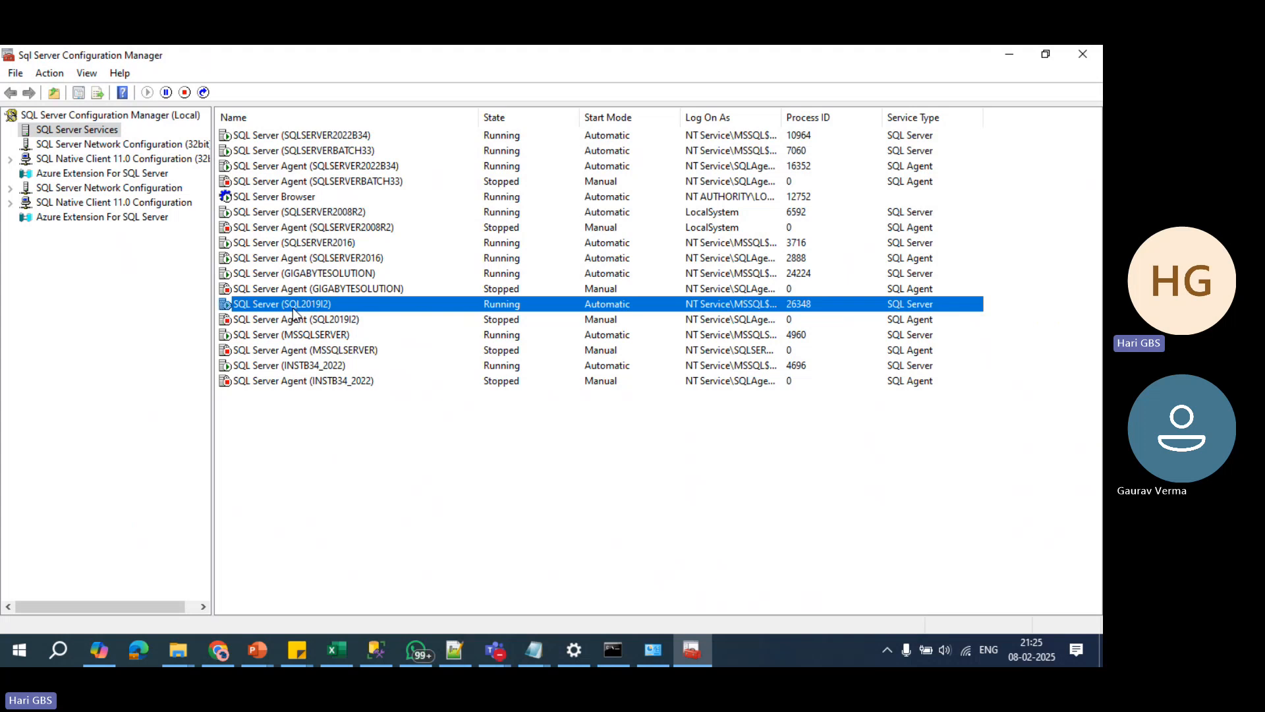
# Step: Return to Notepad++, set the uninstall command's INSTANCENAME value to SQL2019I2 and check its FEATURES value
pyautogui.hotkey('alt', 'Tab')
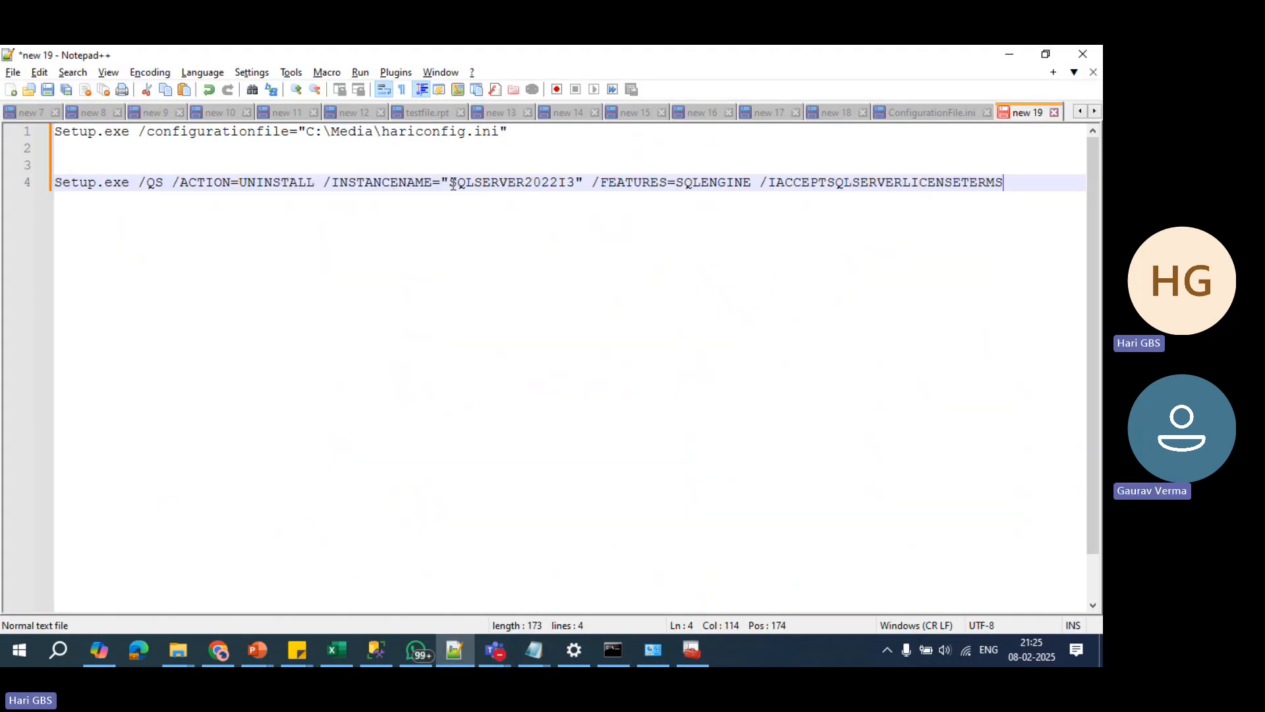
pyautogui.moveTo(475, 185); pyautogui.dragTo(576, 183)
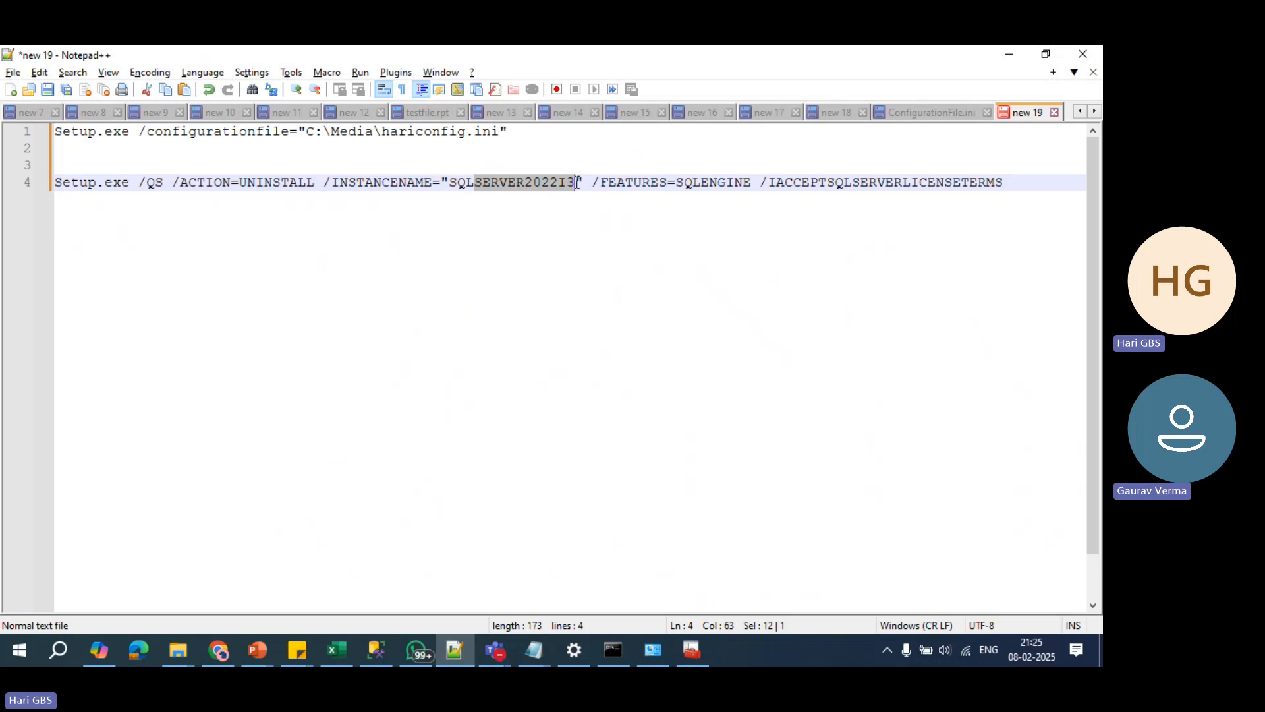
pyautogui.write('2019I2')
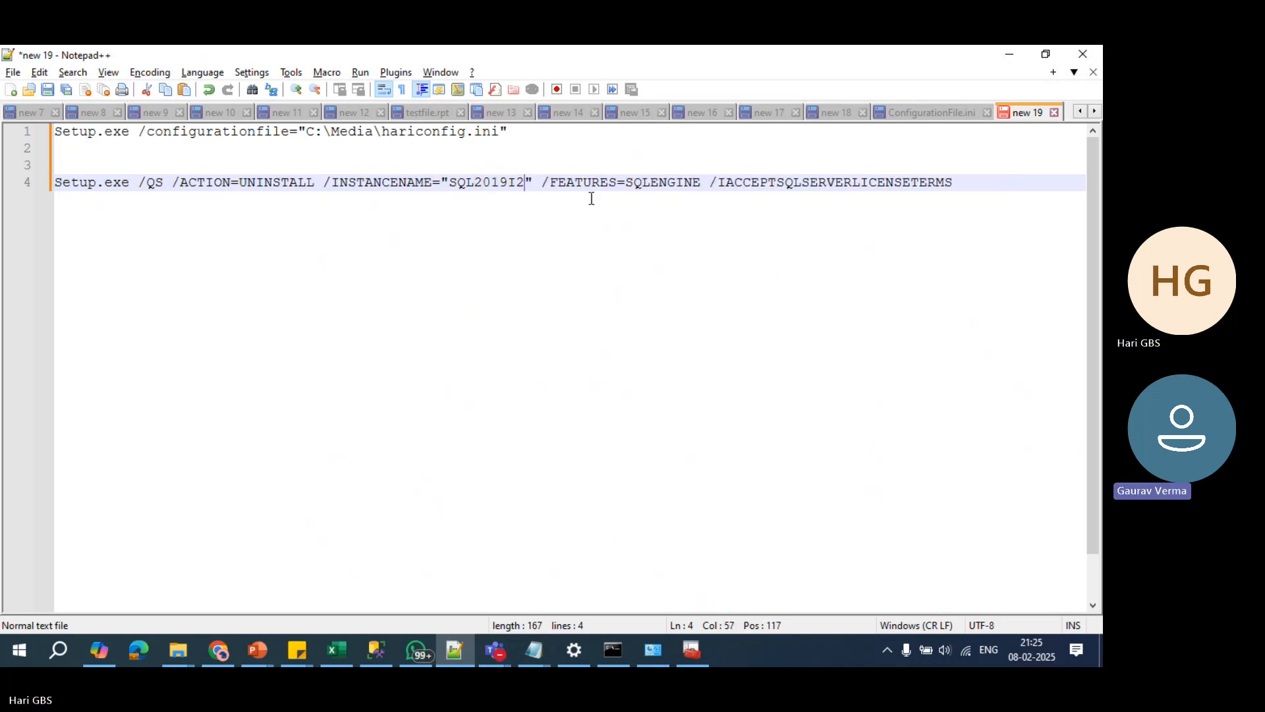
pyautogui.doubleClick(661, 184)
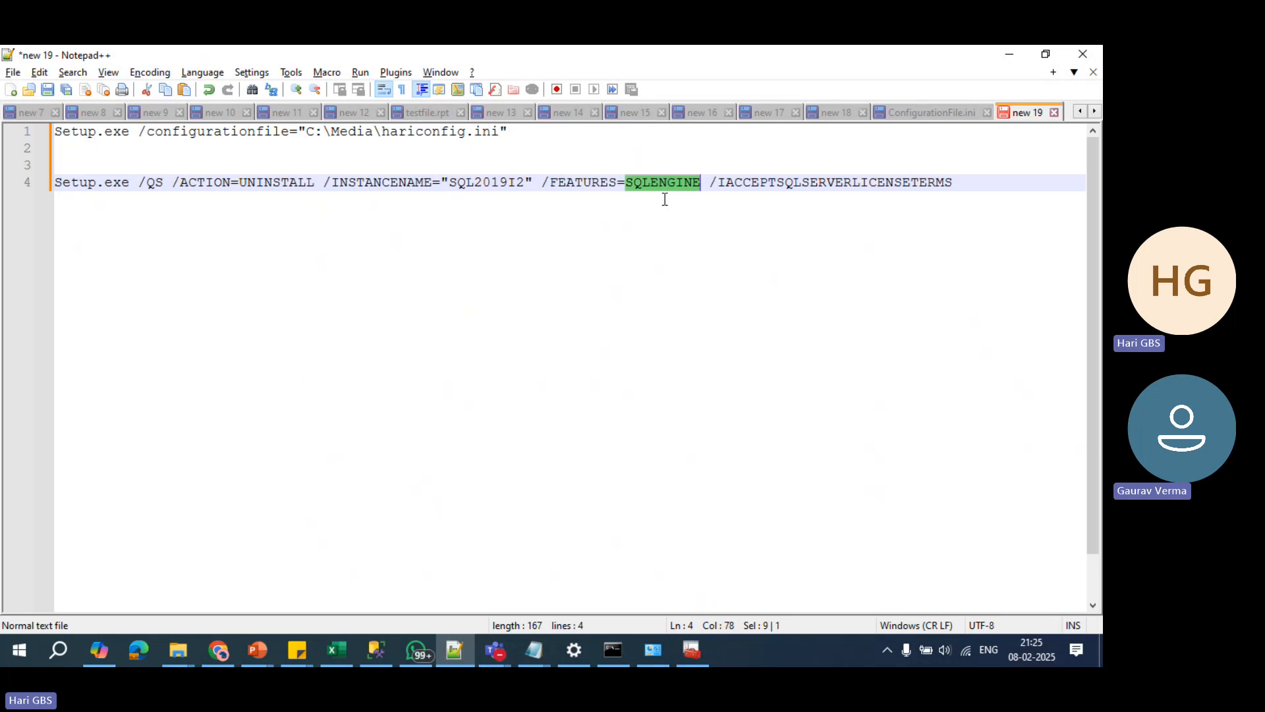
pyautogui.click(639, 216)
pyautogui.click(532, 184)
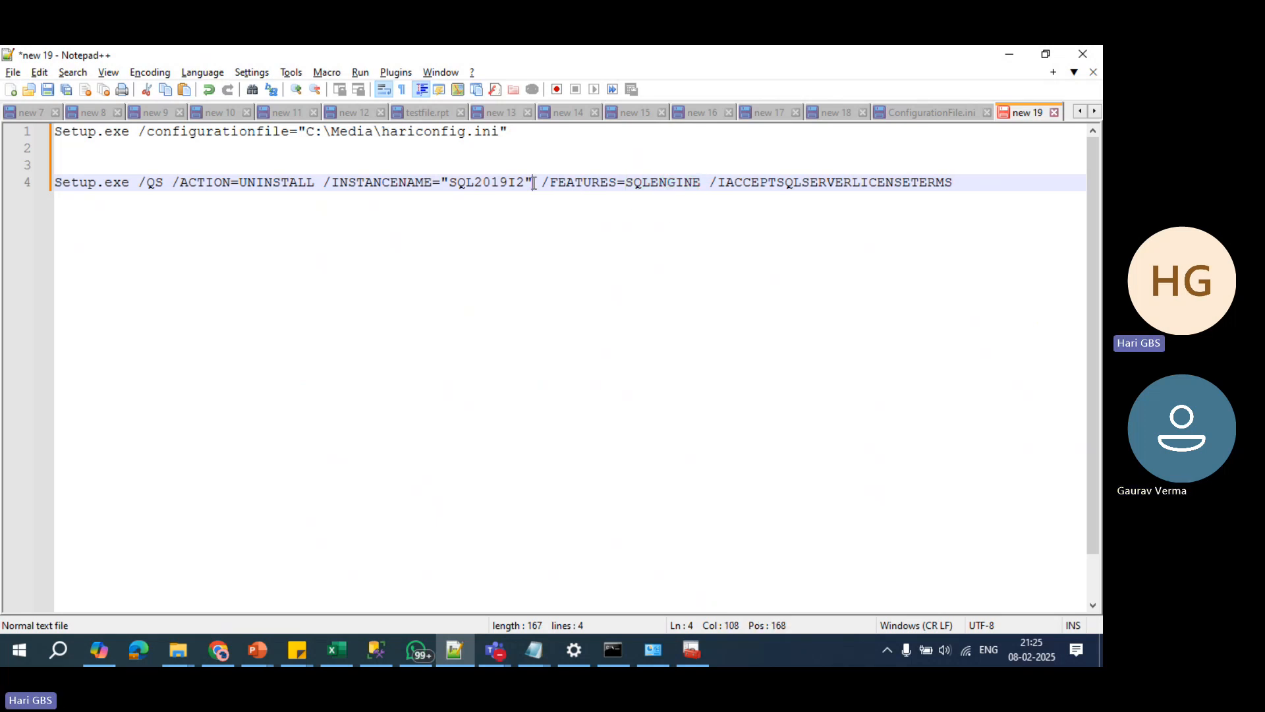
# Step: Try removing the closing quotation mark after the instance name in the uninstall command, and undo the deletion
pyautogui.moveTo(532, 183); pyautogui.dragTo(443, 183)
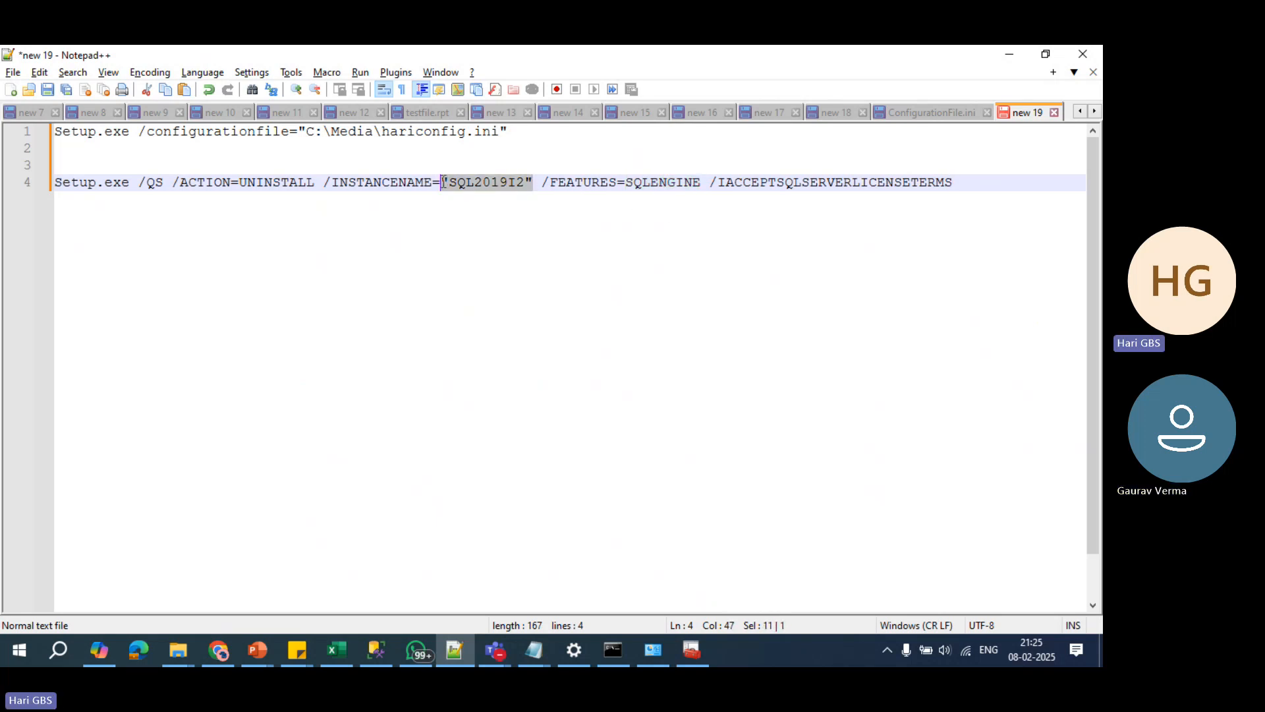
pyautogui.click(447, 183)
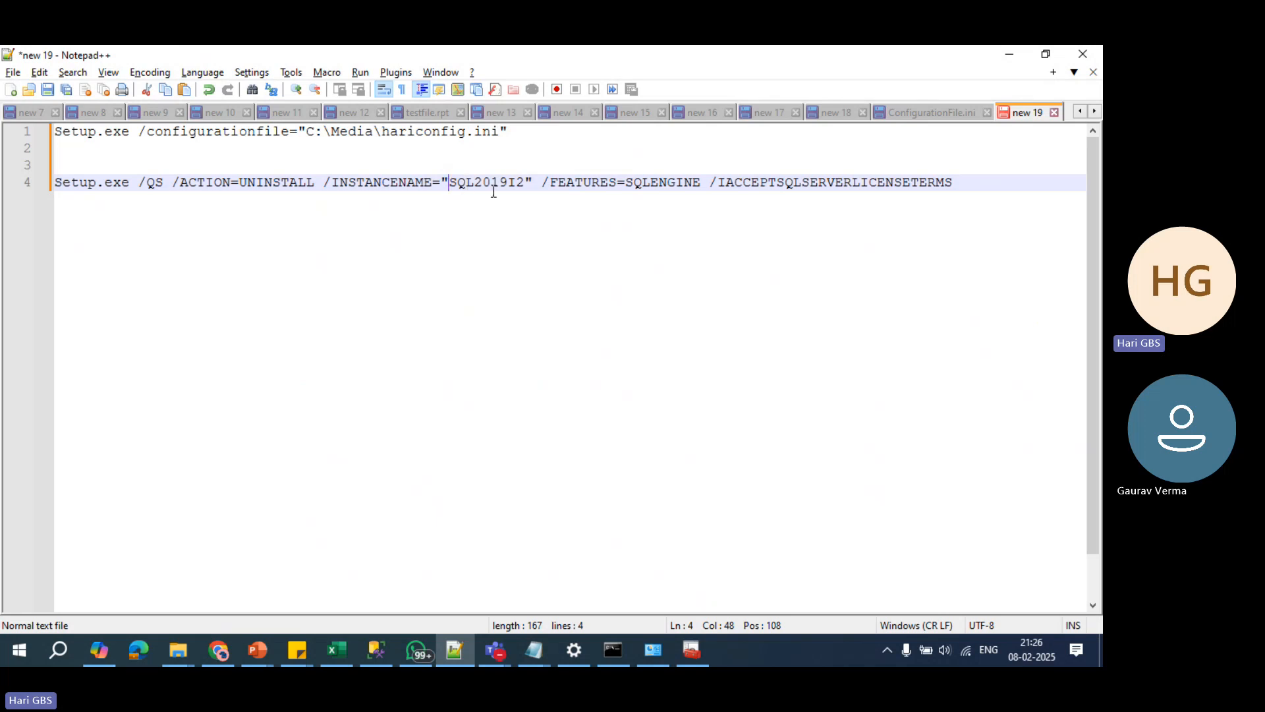
pyautogui.click(533, 183)
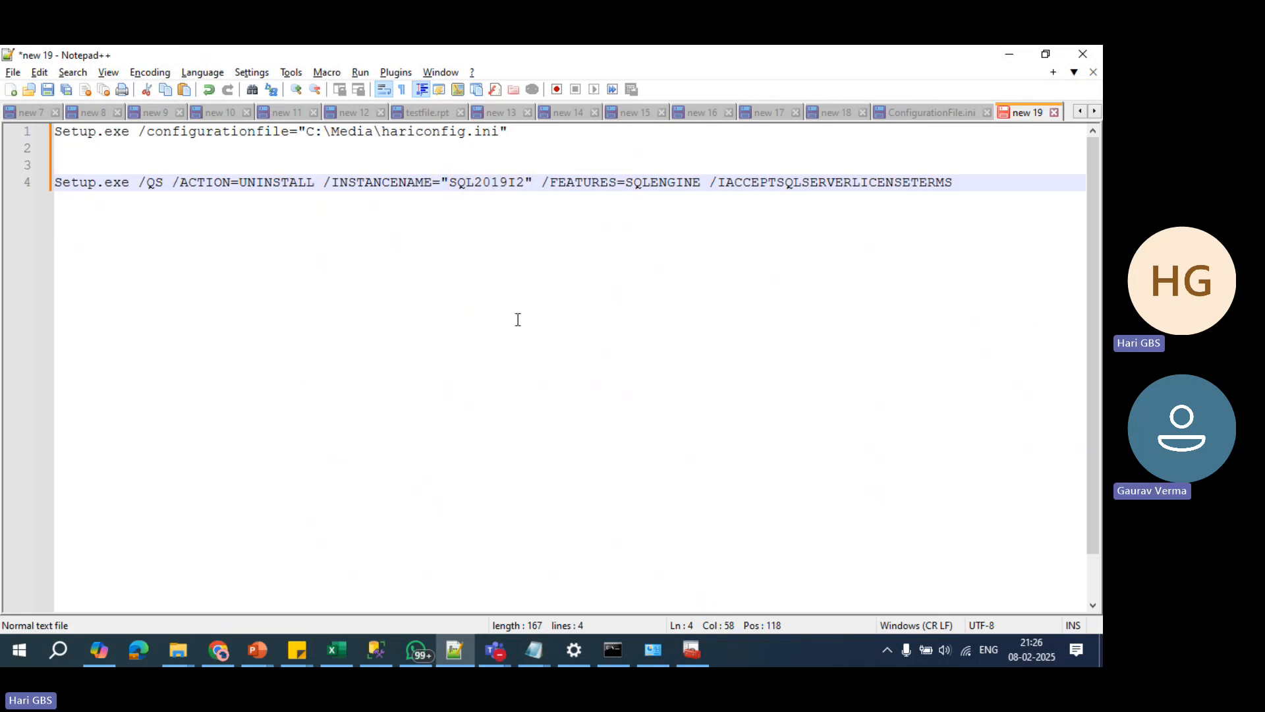
pyautogui.press('BackSpace')
pyautogui.press('Left')
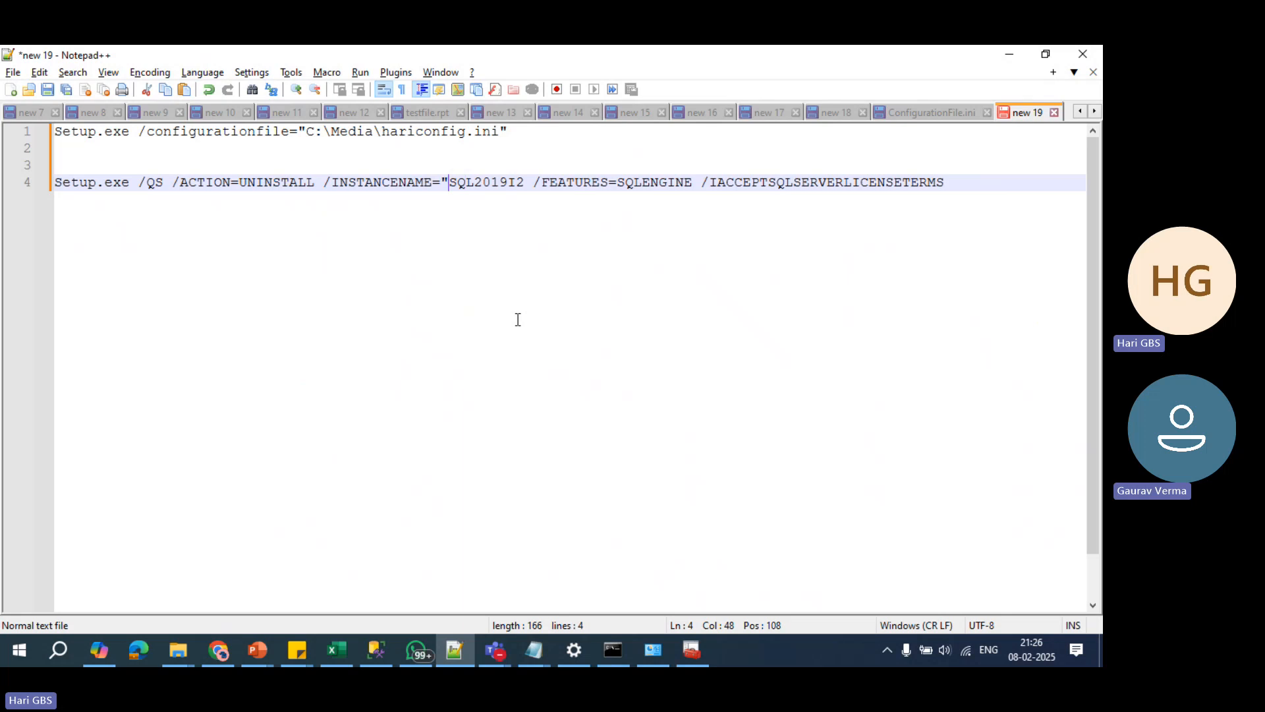
pyautogui.hotkey('ctrl', 'z')
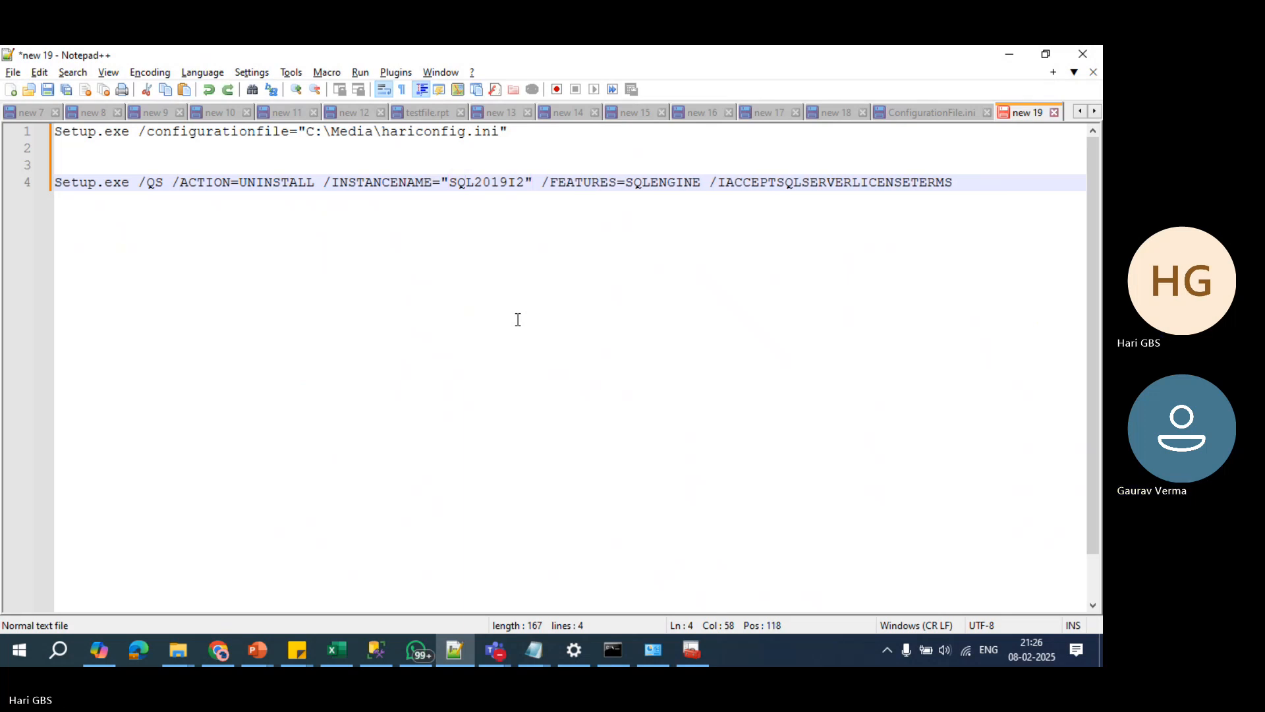
# Step: Compare the command's instance name with the SQL2019I2 services in SQL Server Configuration Manager, and review its feature and license acceptance parameters
pyautogui.doubleClick(483, 182)
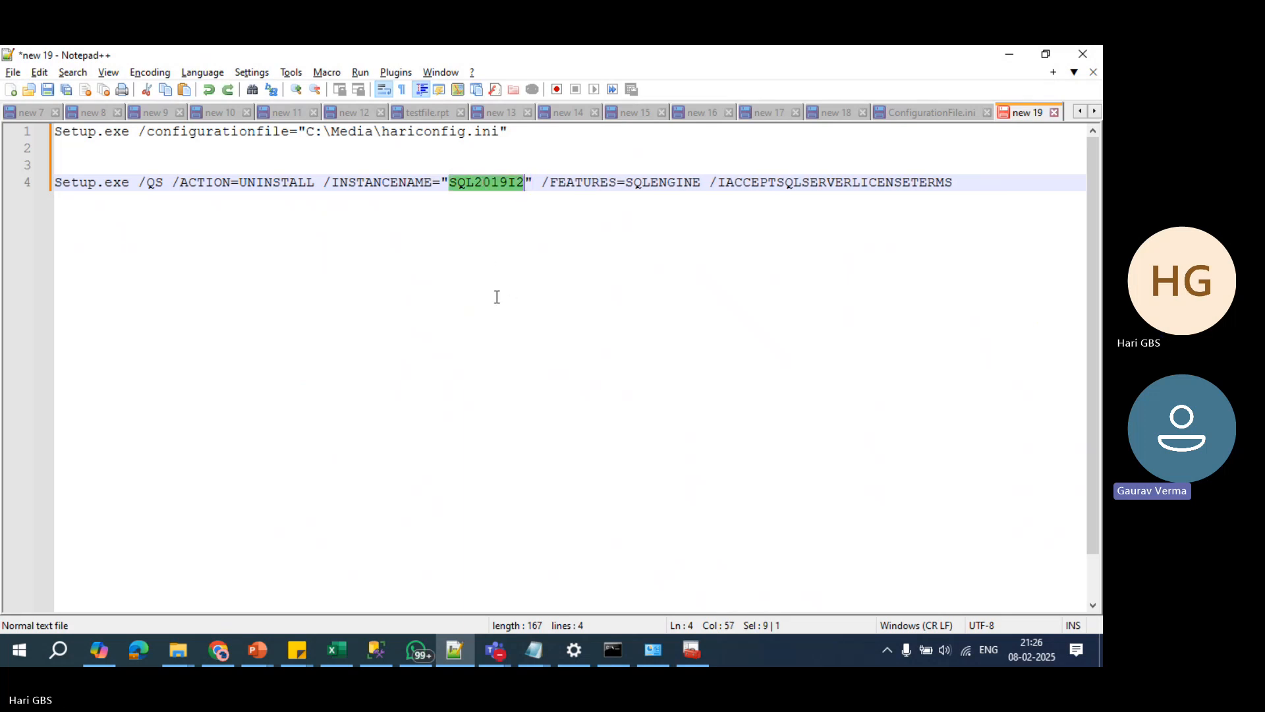
pyautogui.hotkey('alt', 'Tab')
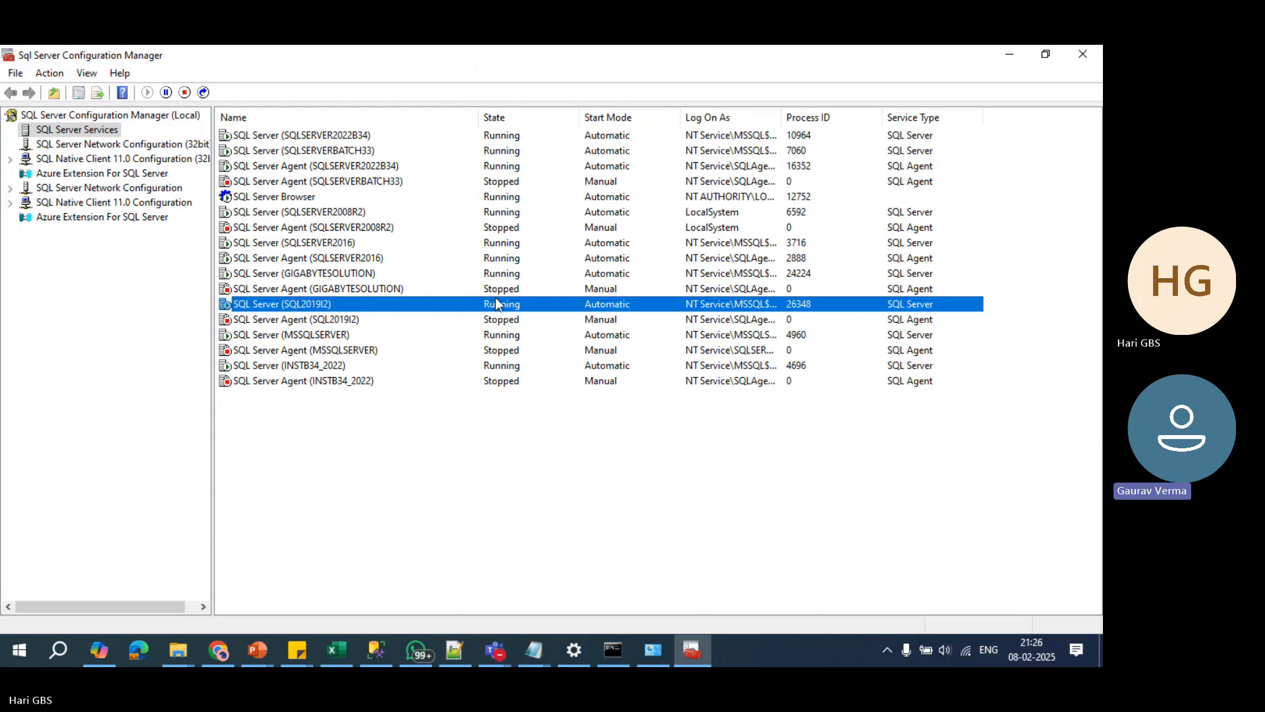
pyautogui.click(267, 320)
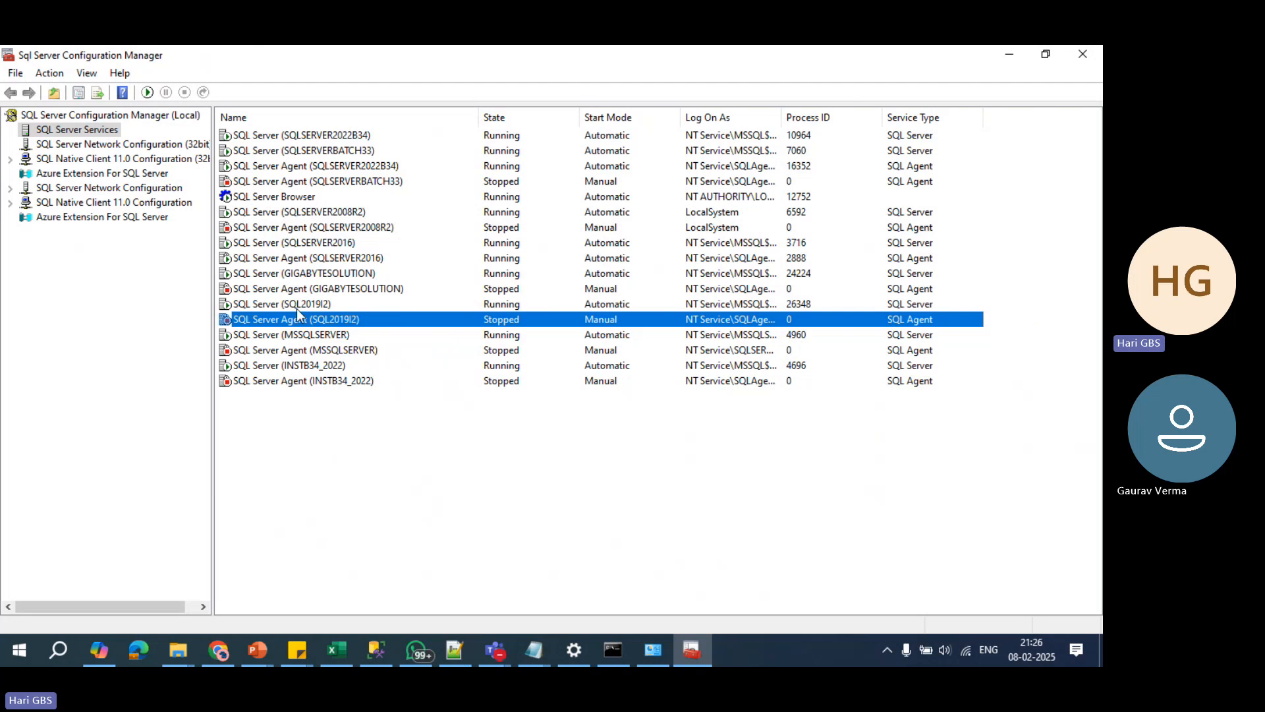
pyautogui.click(289, 303)
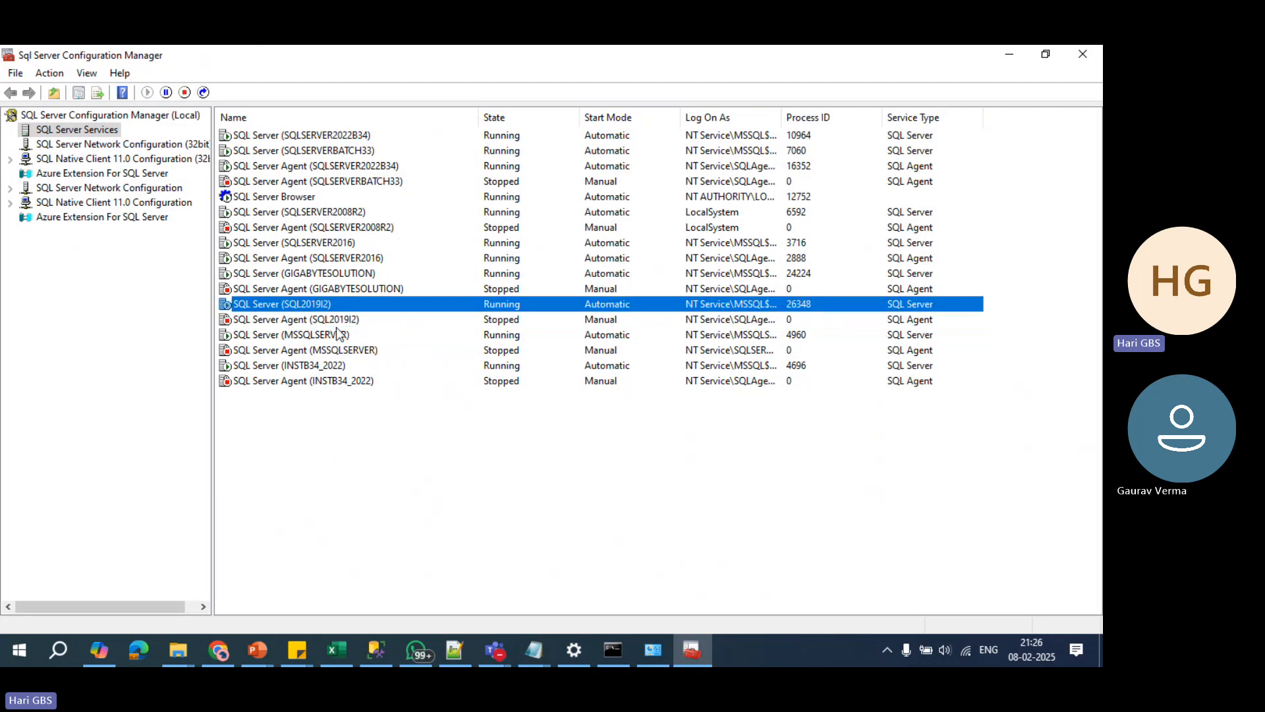
pyautogui.hotkey('alt', 'Tab')
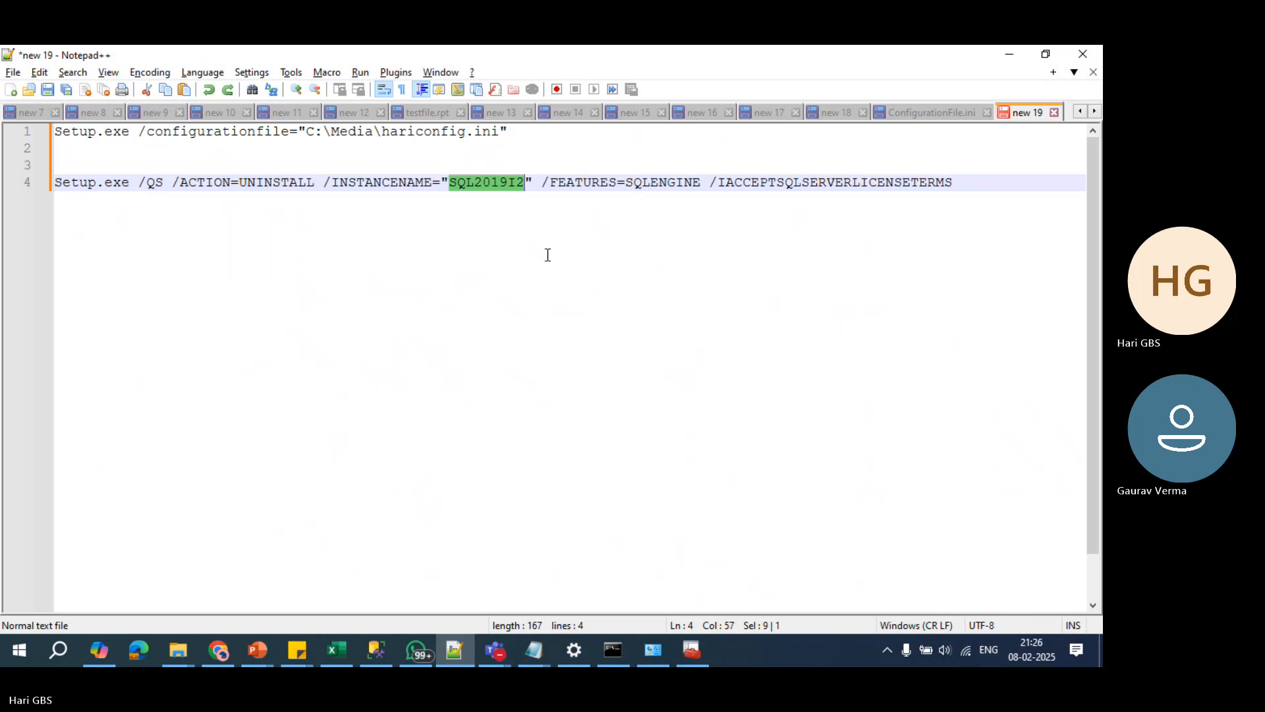
pyautogui.click(541, 197)
pyautogui.doubleClick(662, 182)
pyautogui.click(794, 182)
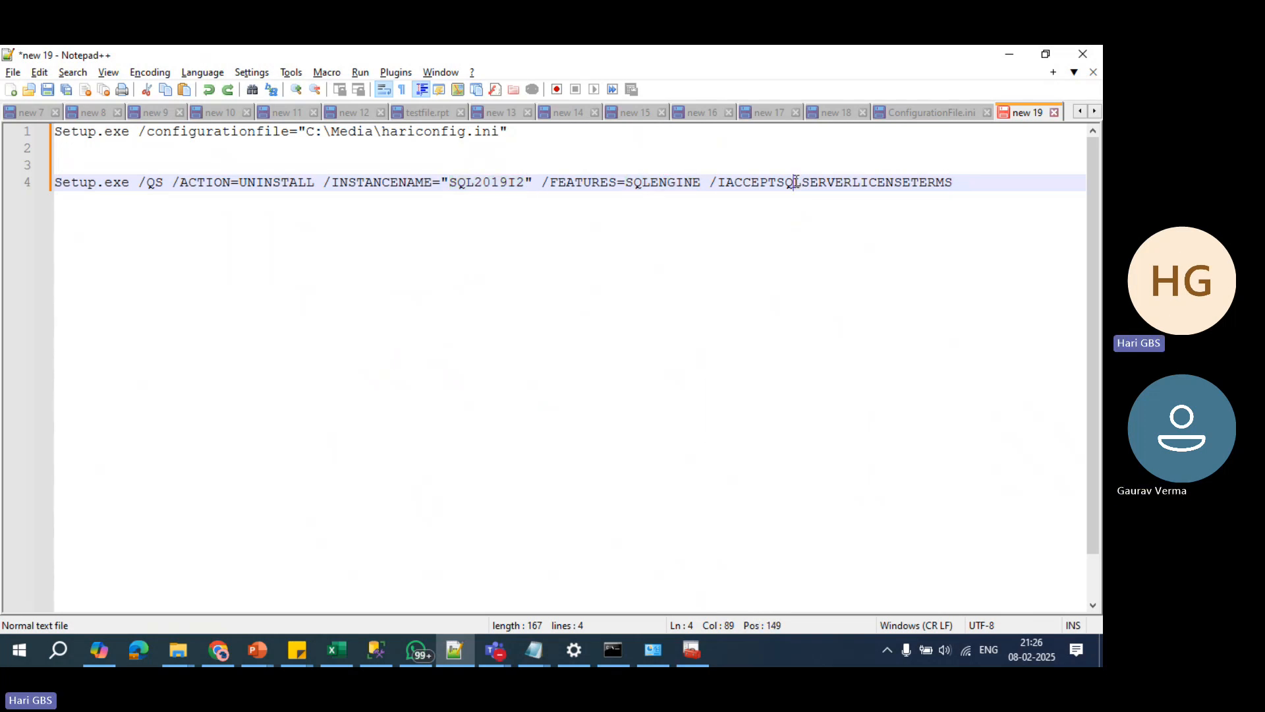
pyautogui.doubleClick(794, 182)
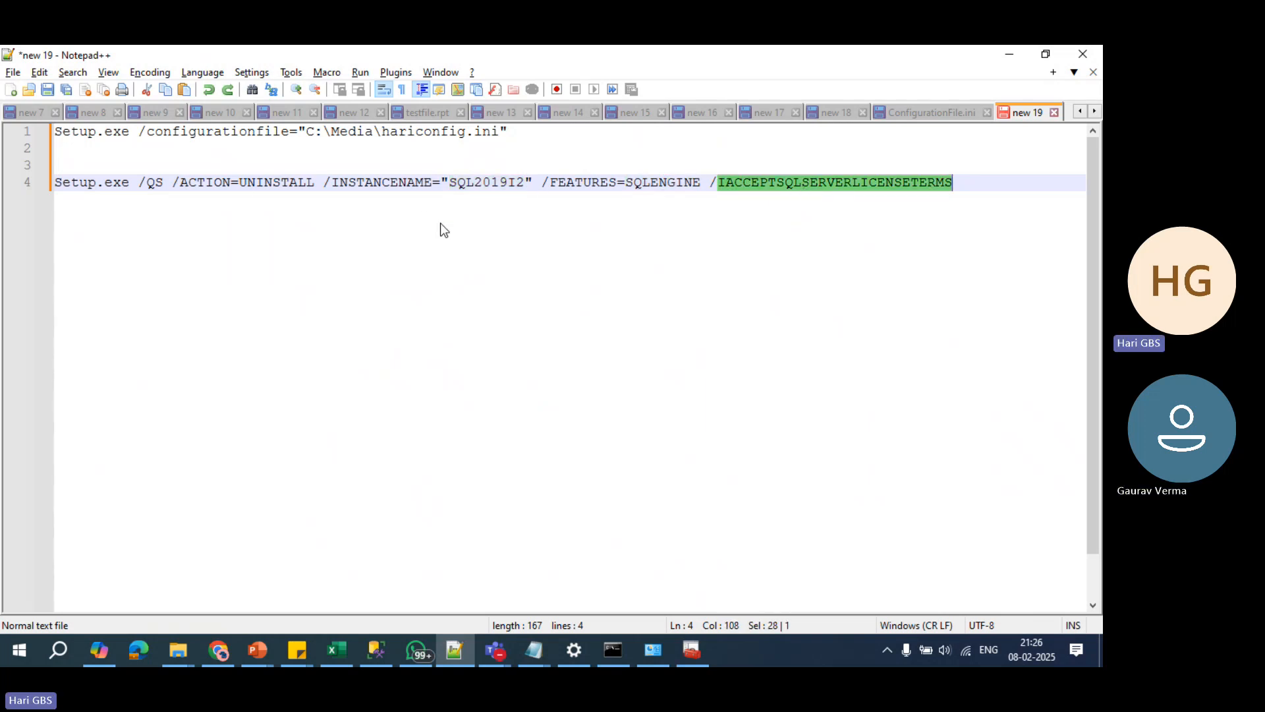
# Step: Copy the SQL2019I2 uninstall command from Notepad++ and switch to the administrator Command Prompt
pyautogui.moveTo(957, 184); pyautogui.dragTo(263, 164)
pyautogui.hotkey('ctrl', 'c')
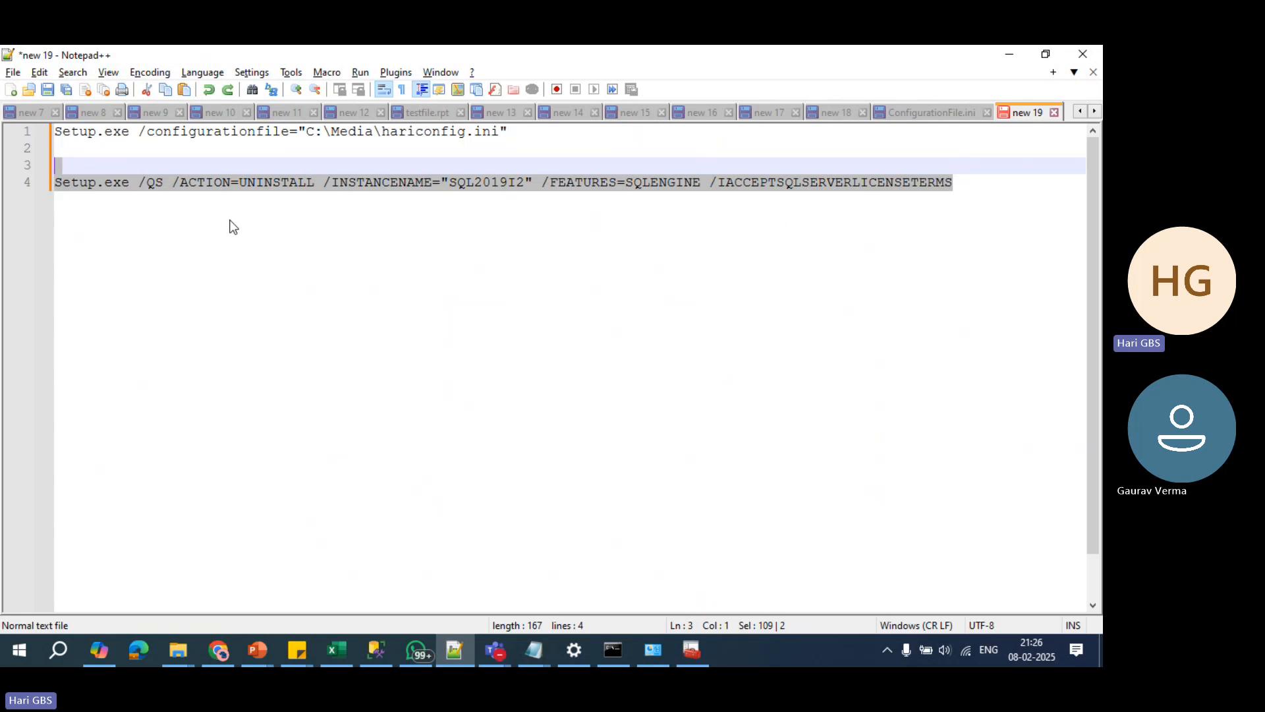
pyautogui.click(350, 220)
pyautogui.hotkey('alt', 'Tab')
pyautogui.hotkey('alt', 'Tab')
pyautogui.hotkey('alt', 'Tab')
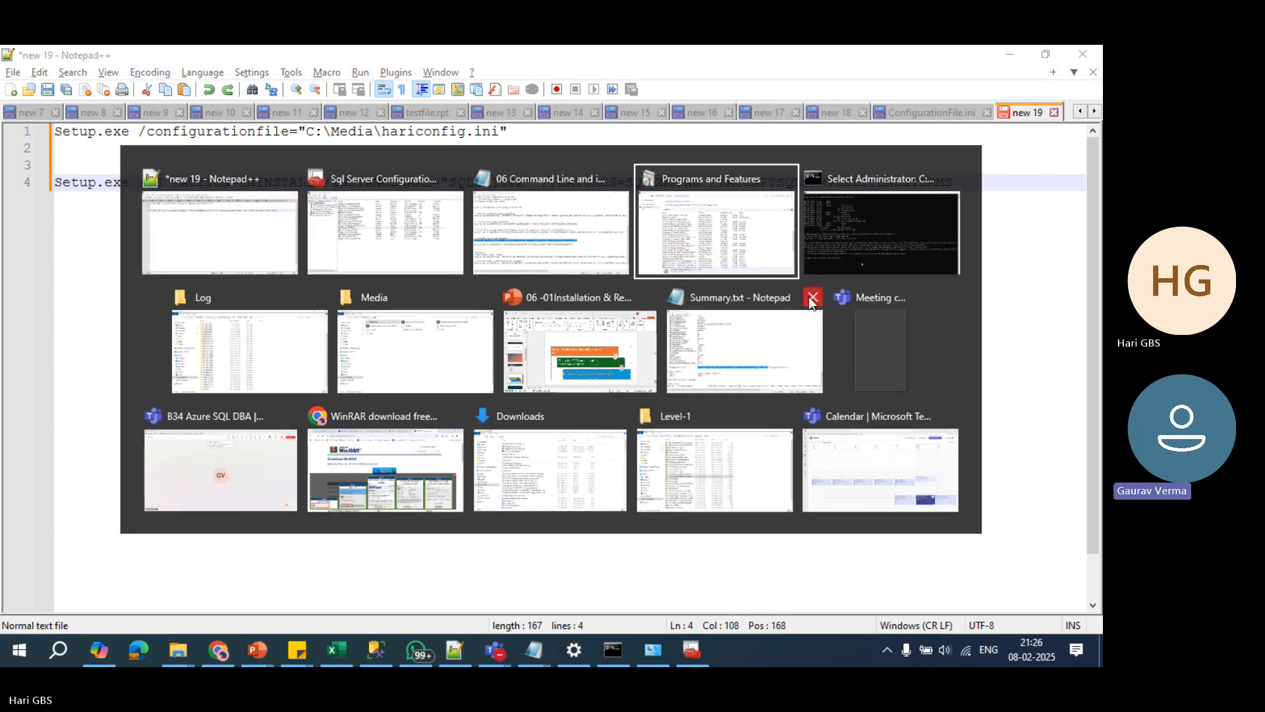
pyautogui.hotkey('alt', 'Tab')
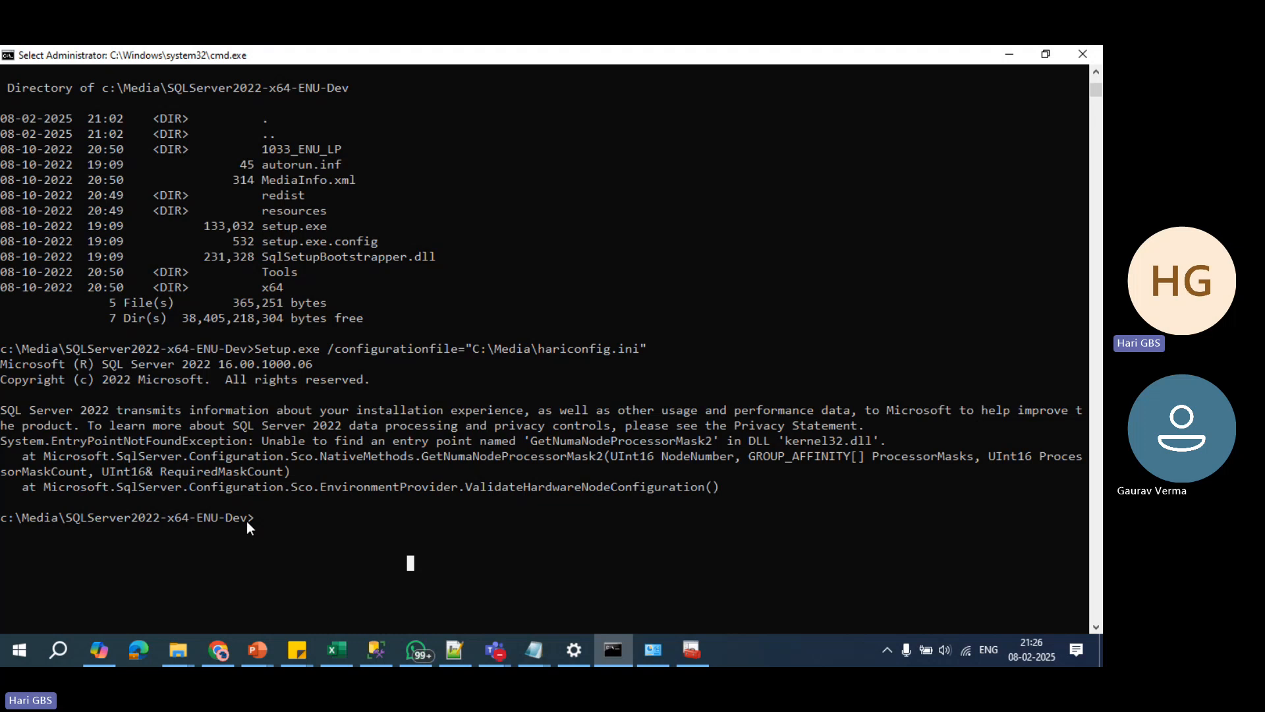
# Step: List the contents of the SQLServer2022-x64-ENU-Dev folder with DIR and locate setup.exe
pyautogui.press('Escape')
pyautogui.write('DIR')
pyautogui.press('Return')
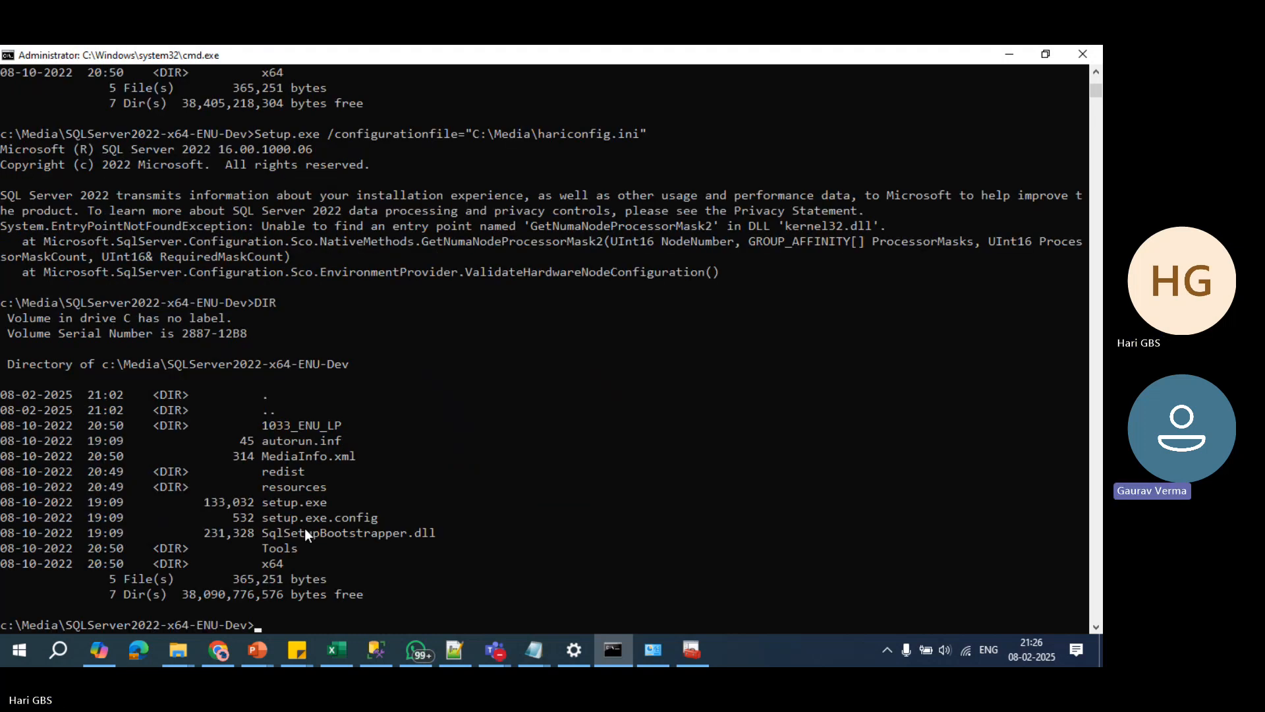
pyautogui.moveTo(330, 501); pyautogui.dragTo(268, 507)
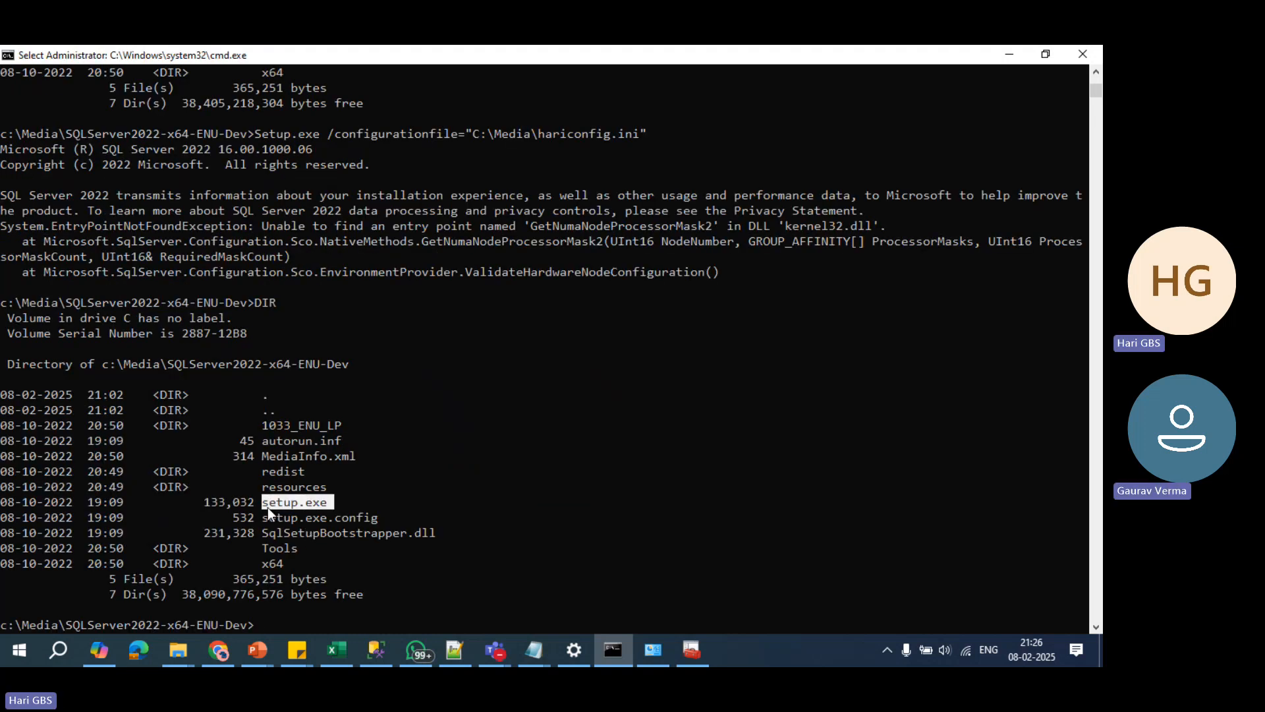
pyautogui.scroll(-2, 297, 521)
pyautogui.click(303, 540)
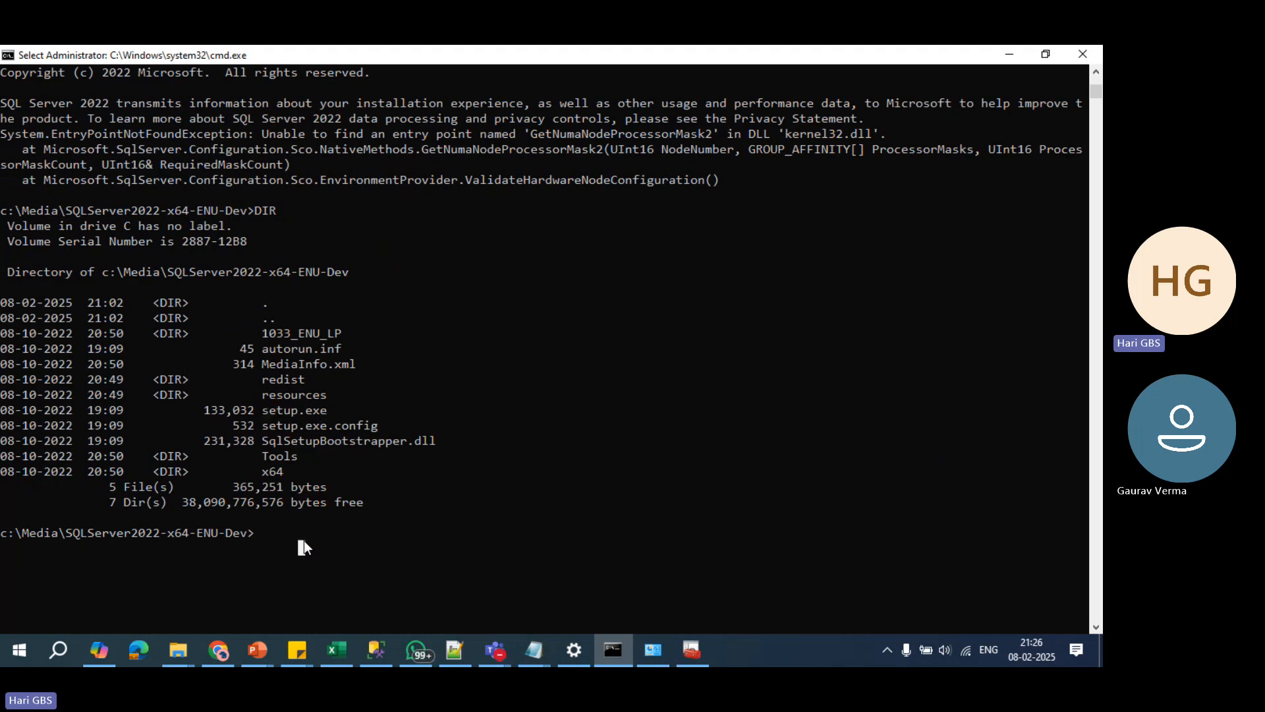
# Step: Try to uninstall the SQLENGINE feature of instance SQL2019I2 by running the copied Setup.exe command from the SQL Server 2022 media folder
pyautogui.hotkey('ctrl', 'v')
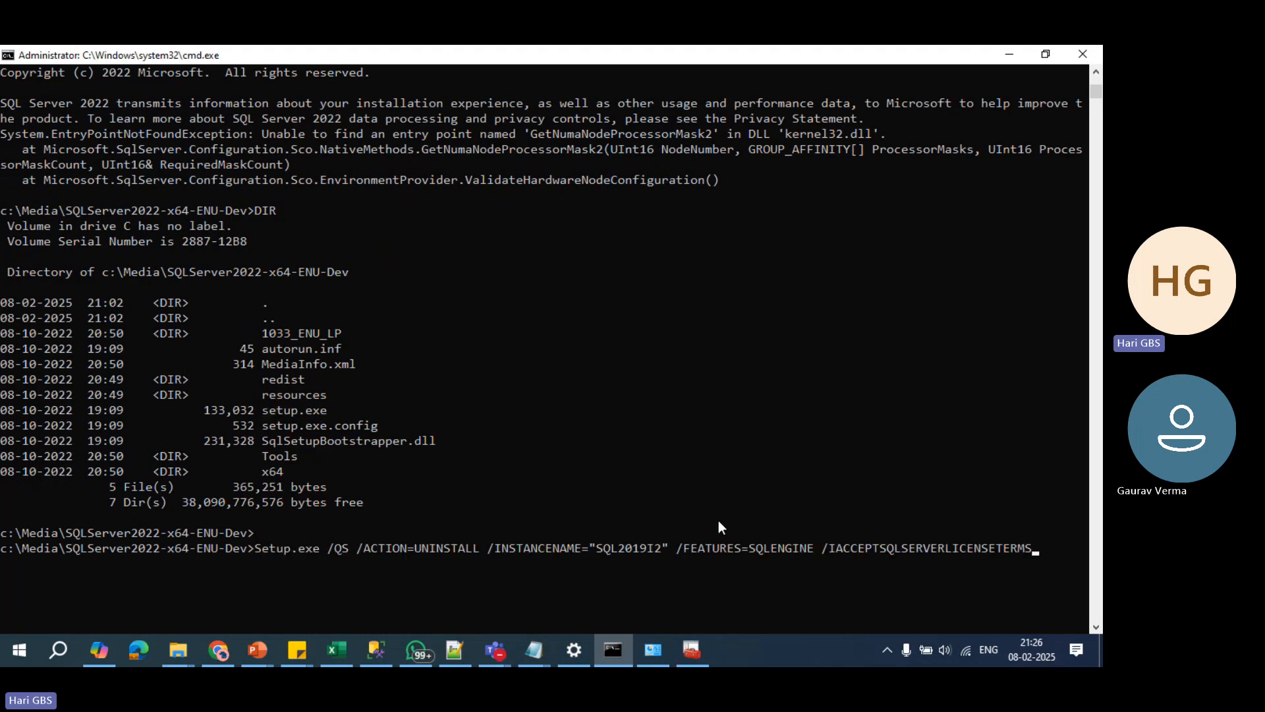
pyautogui.press('Return')
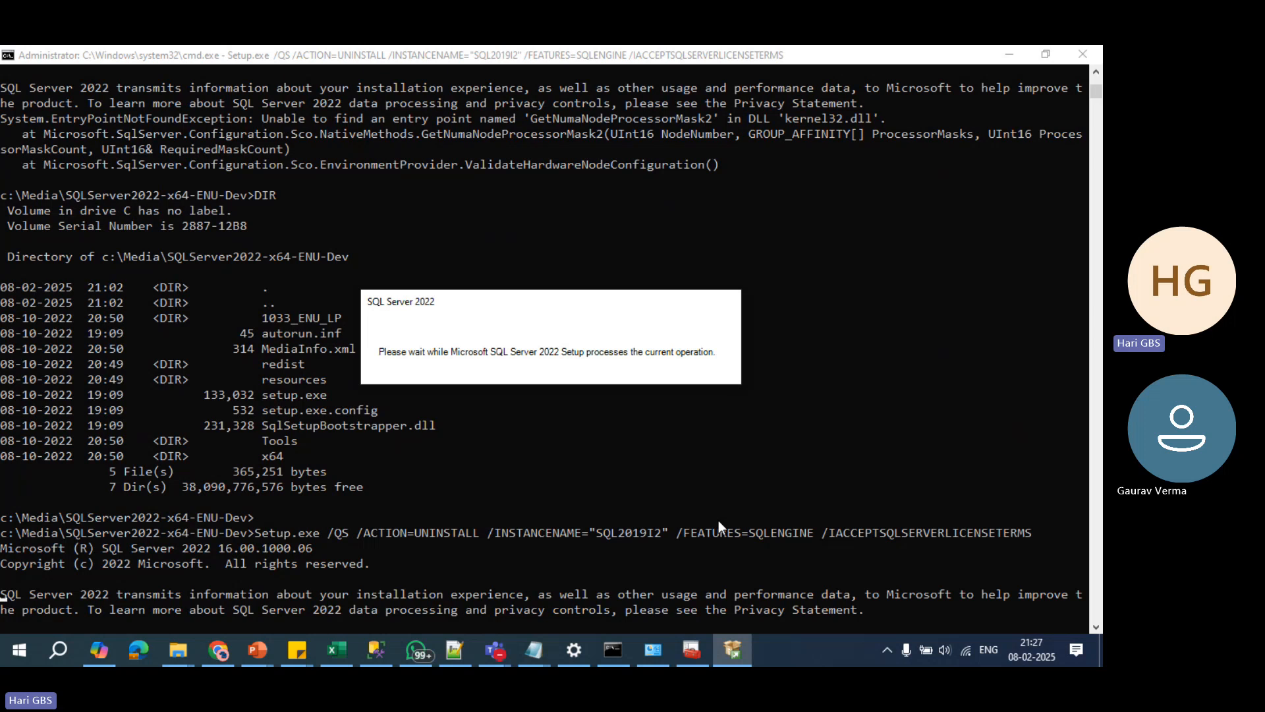
pyautogui.click(664, 535)
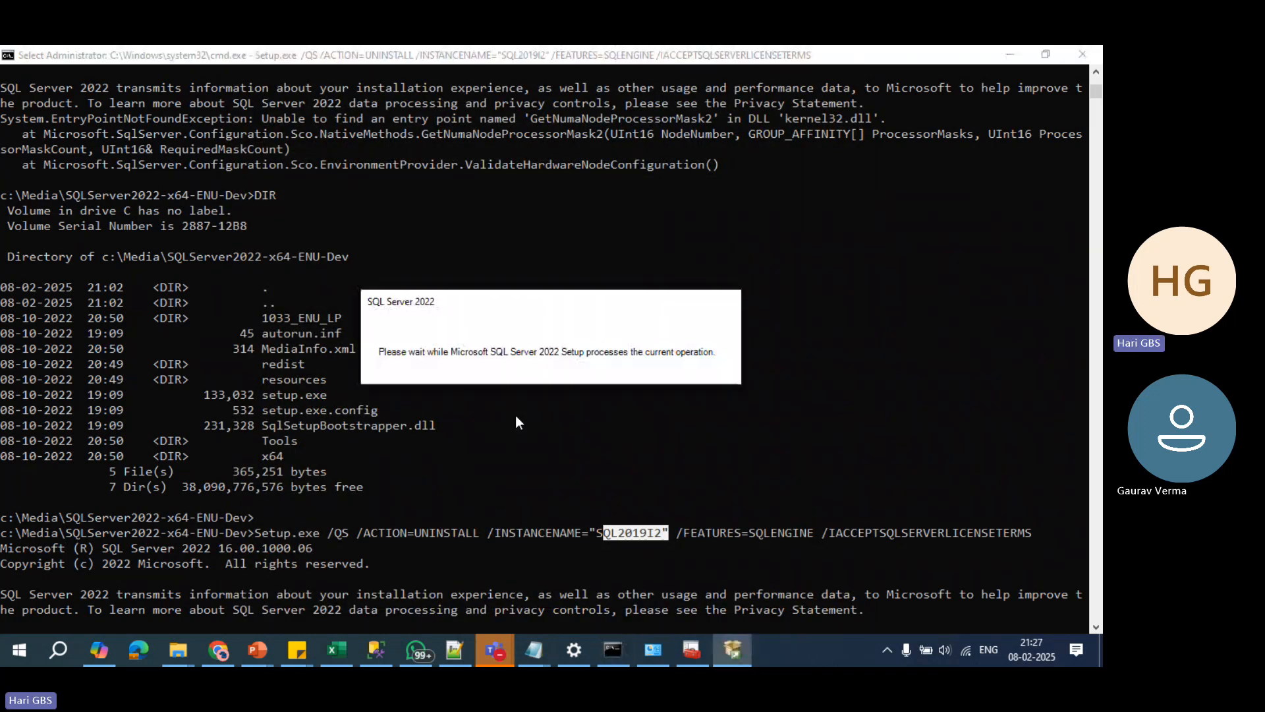
pyautogui.scroll(-3, 606, 459)
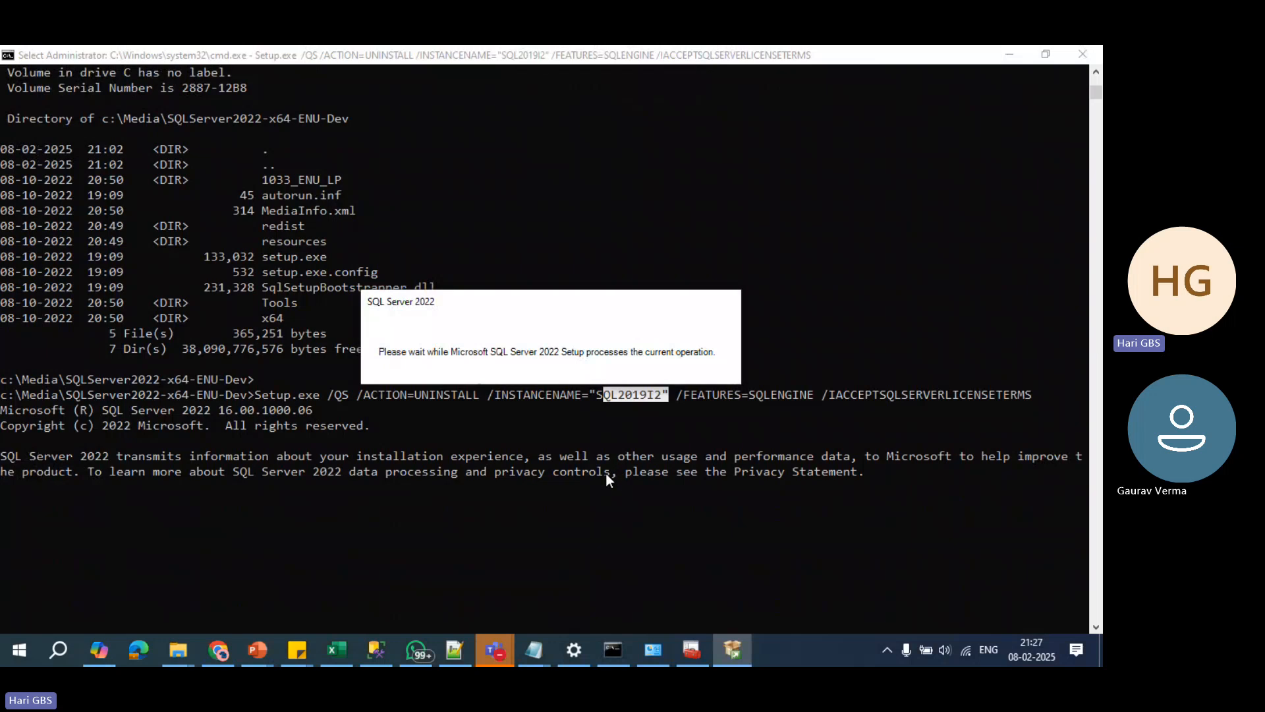
# Step: Open Summary.txt in the Setup Bootstrap Log folder, check the final result of the uninstall, and close the file
pyautogui.moveTo(183, 649)
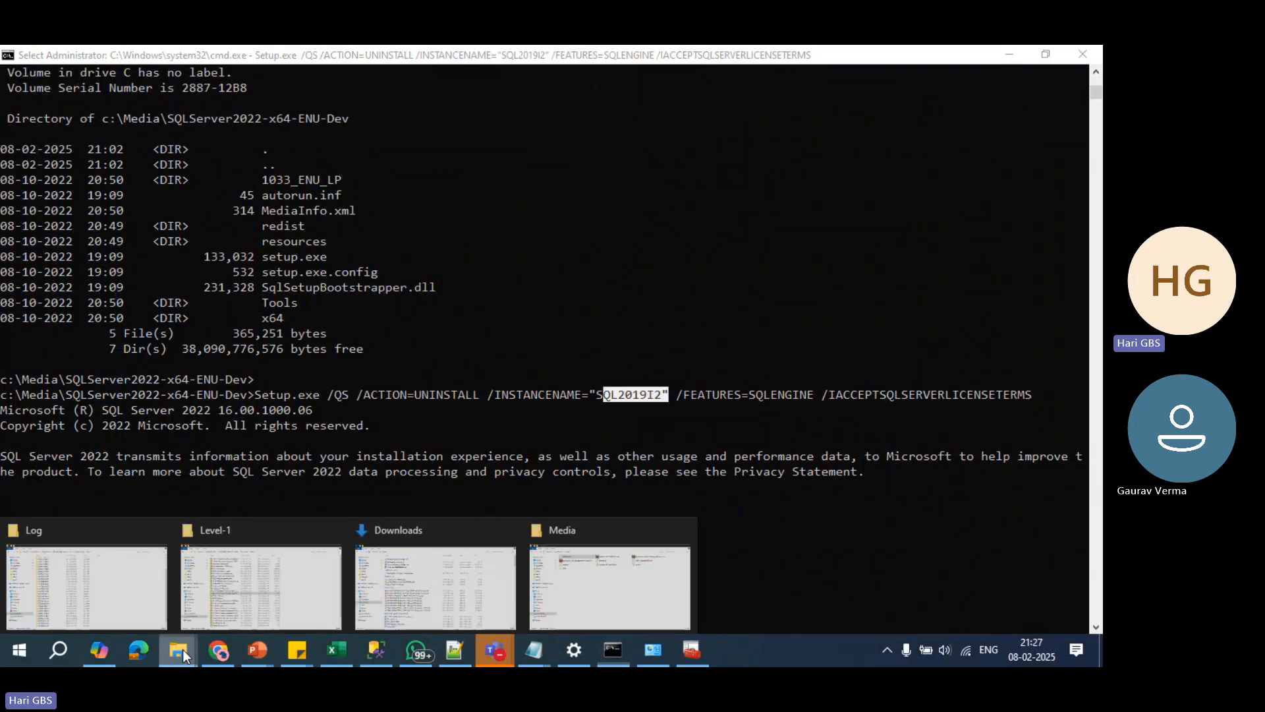
pyautogui.click(129, 584)
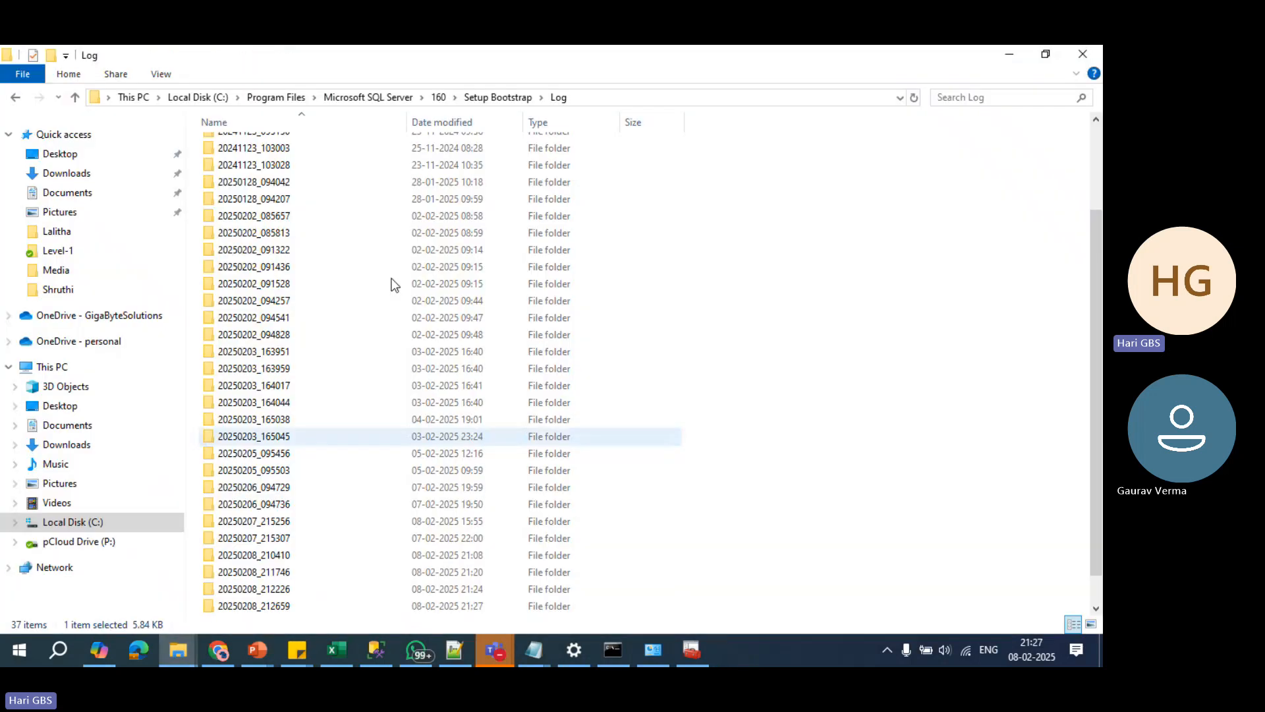
pyautogui.click(500, 97)
pyautogui.doubleClick(345, 142)
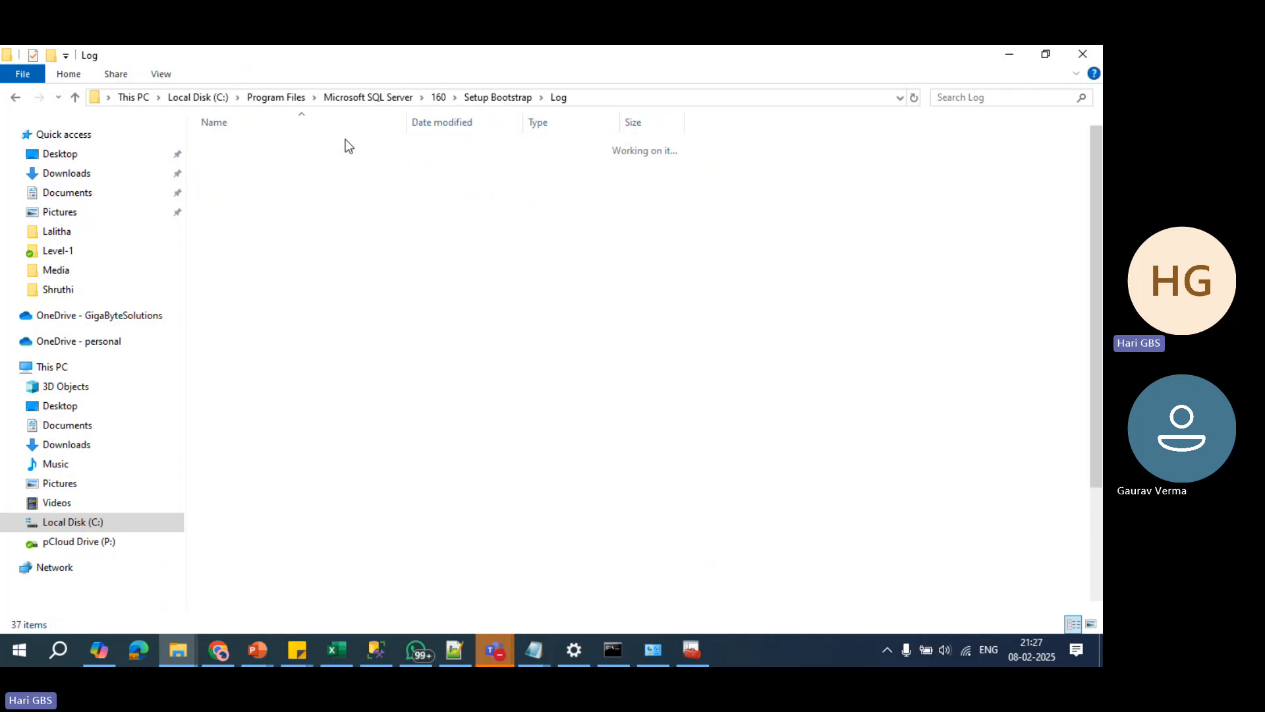
pyautogui.scroll(-3, 362, 404)
pyautogui.doubleClick(270, 606)
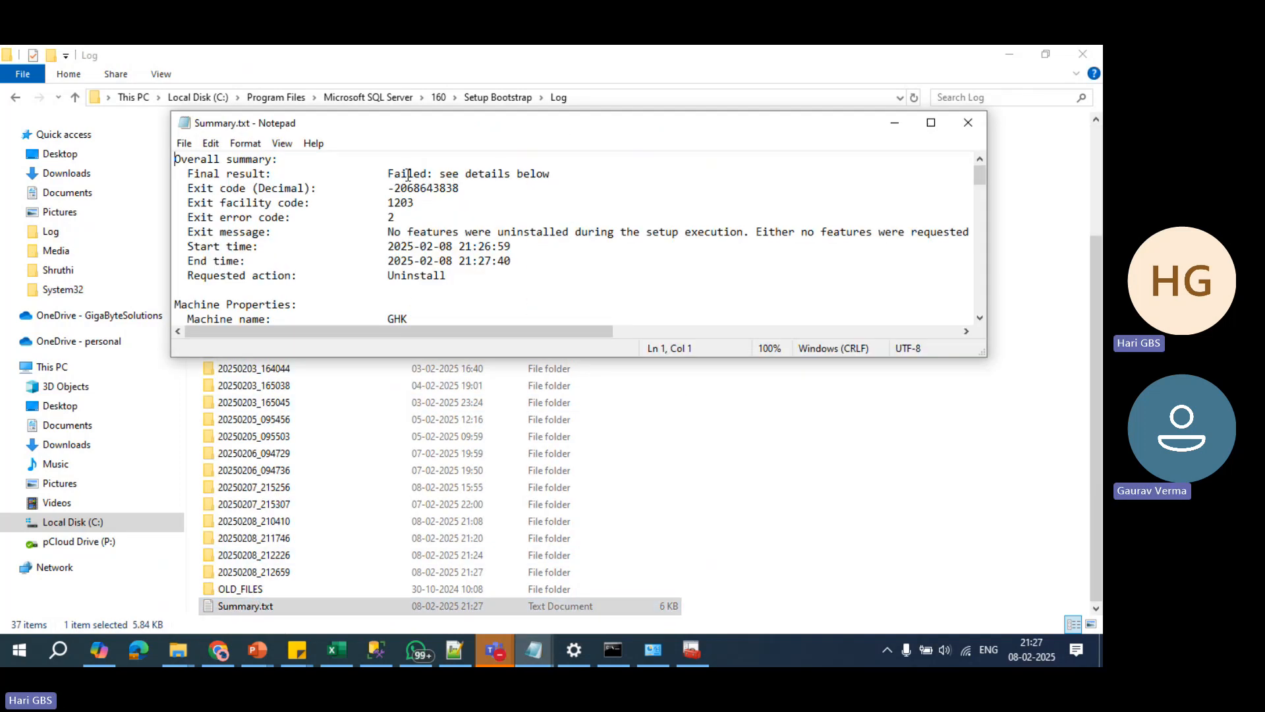
pyautogui.moveTo(381, 174); pyautogui.dragTo(561, 175)
pyautogui.click(392, 175)
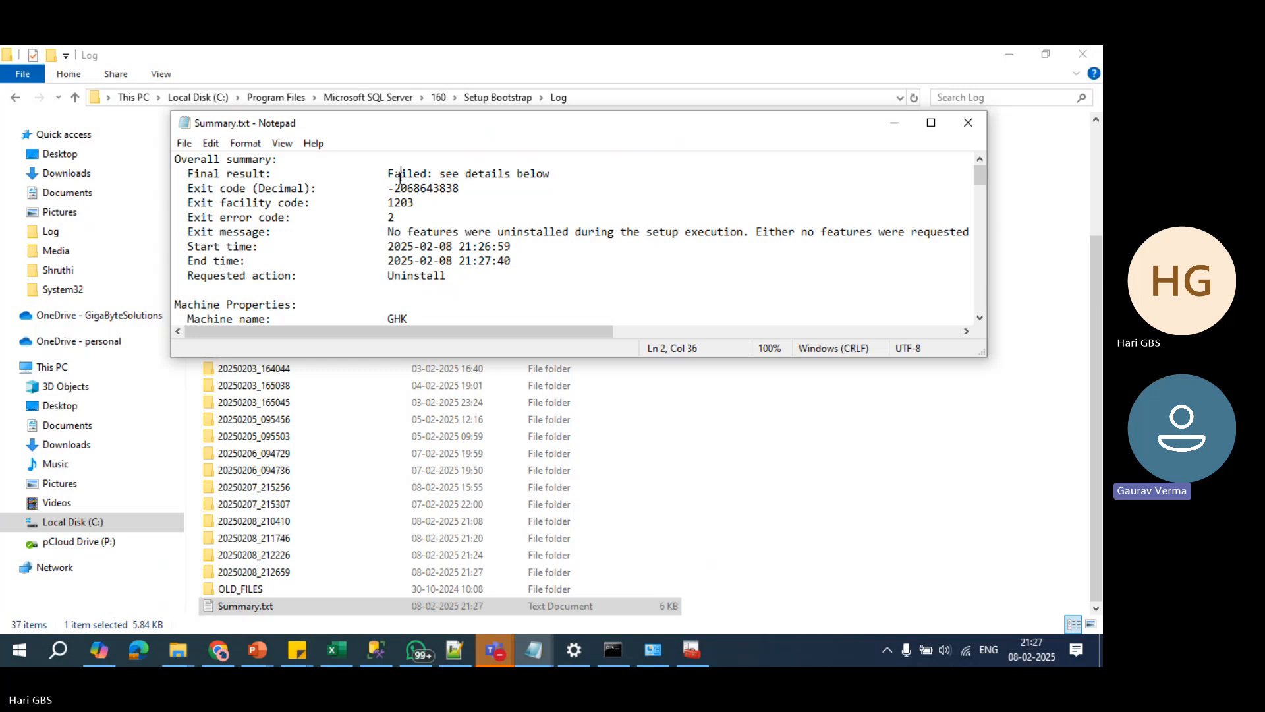
pyautogui.moveTo(389, 174); pyautogui.dragTo(595, 170)
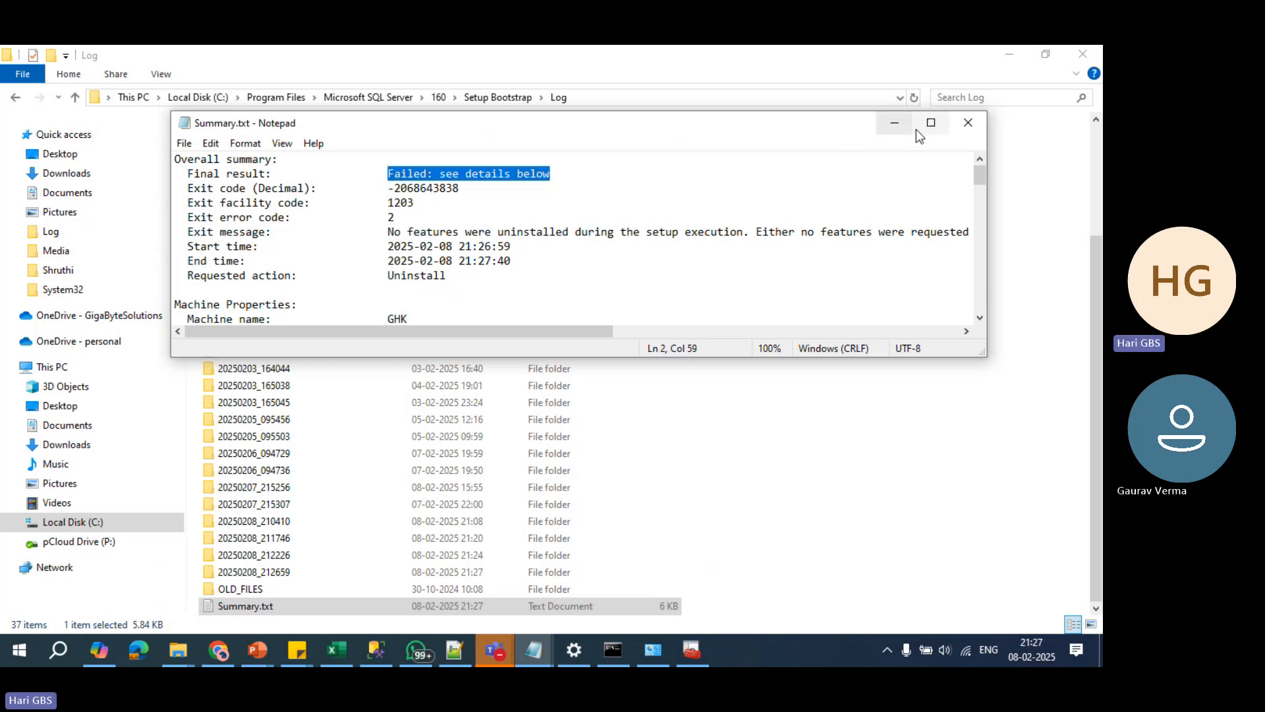
pyautogui.click(968, 122)
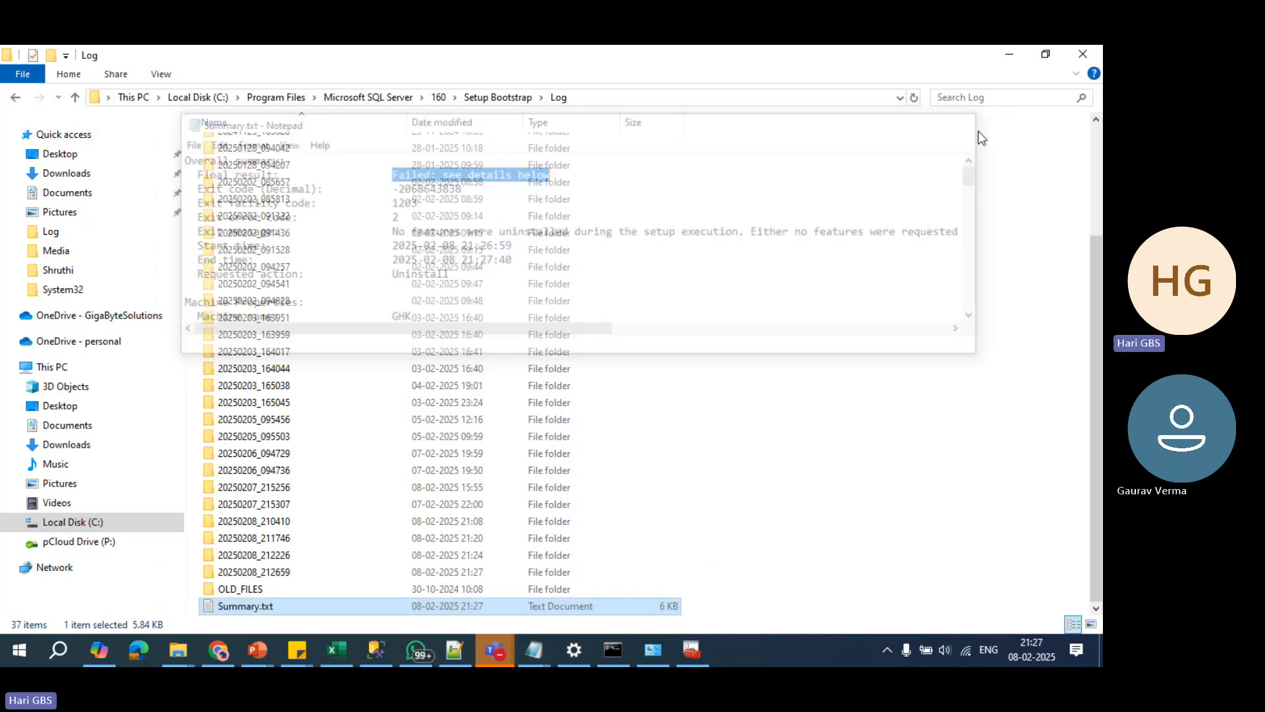
# Step: Return to the Command Prompt, get a fresh prompt, and review the setup error codes and the summary.txt reference
pyautogui.click(1008, 55)
pyautogui.click(373, 488)
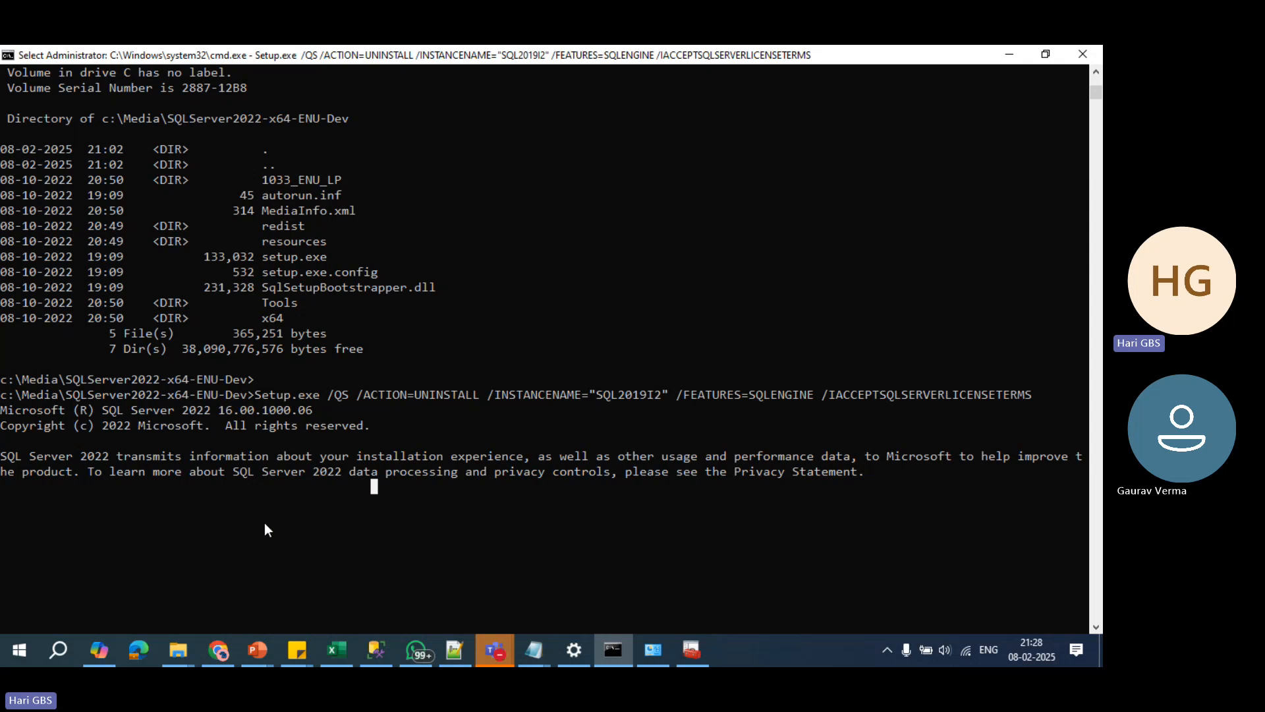
pyautogui.press('Return')
pyautogui.press('Return')
pyautogui.press('Return')
pyautogui.press('Return')
pyautogui.press('Return')
pyautogui.press('Return')
pyautogui.press('Return')
pyautogui.press('Return')
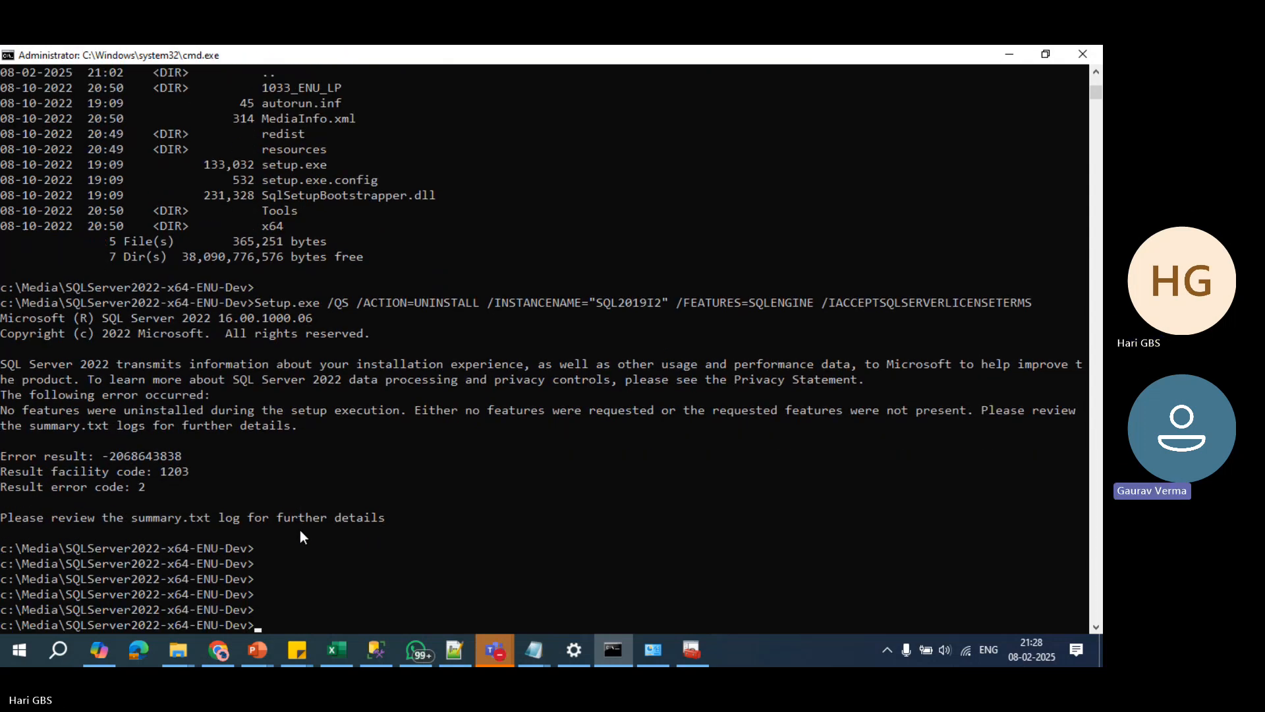
pyautogui.moveTo(24, 394); pyautogui.dragTo(156, 398)
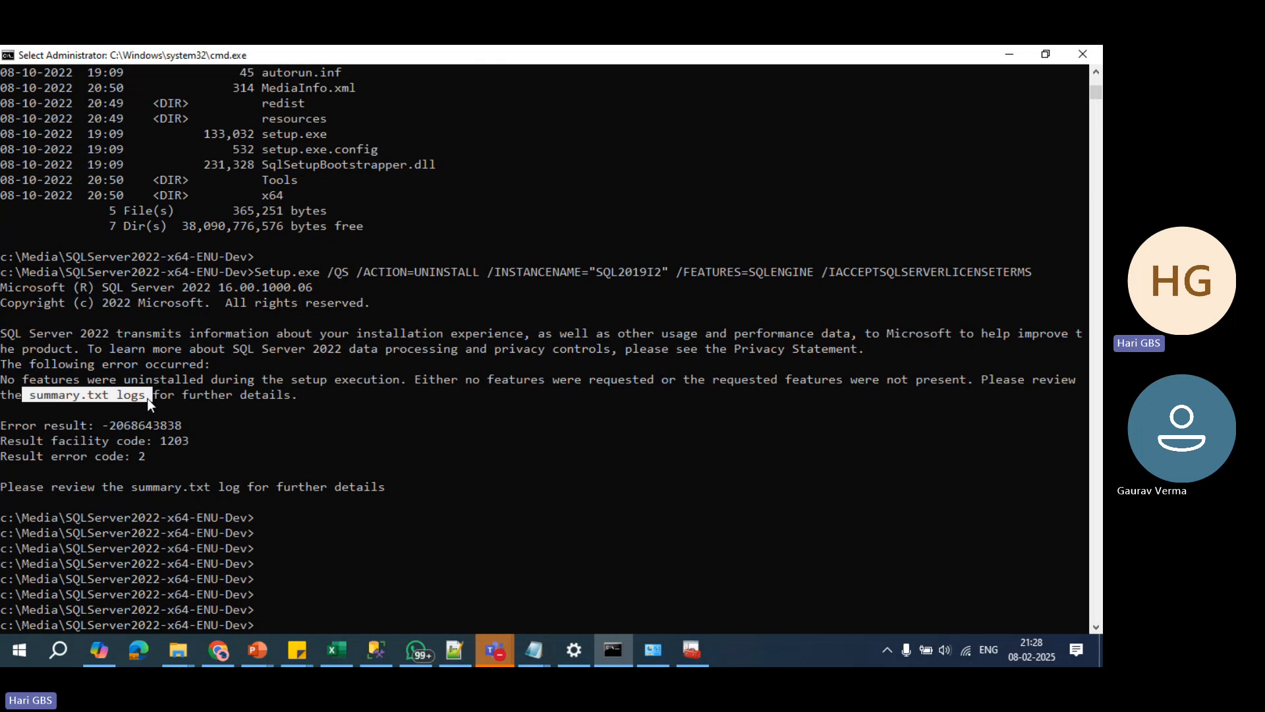
pyautogui.moveTo(77, 452); pyautogui.dragTo(103, 427)
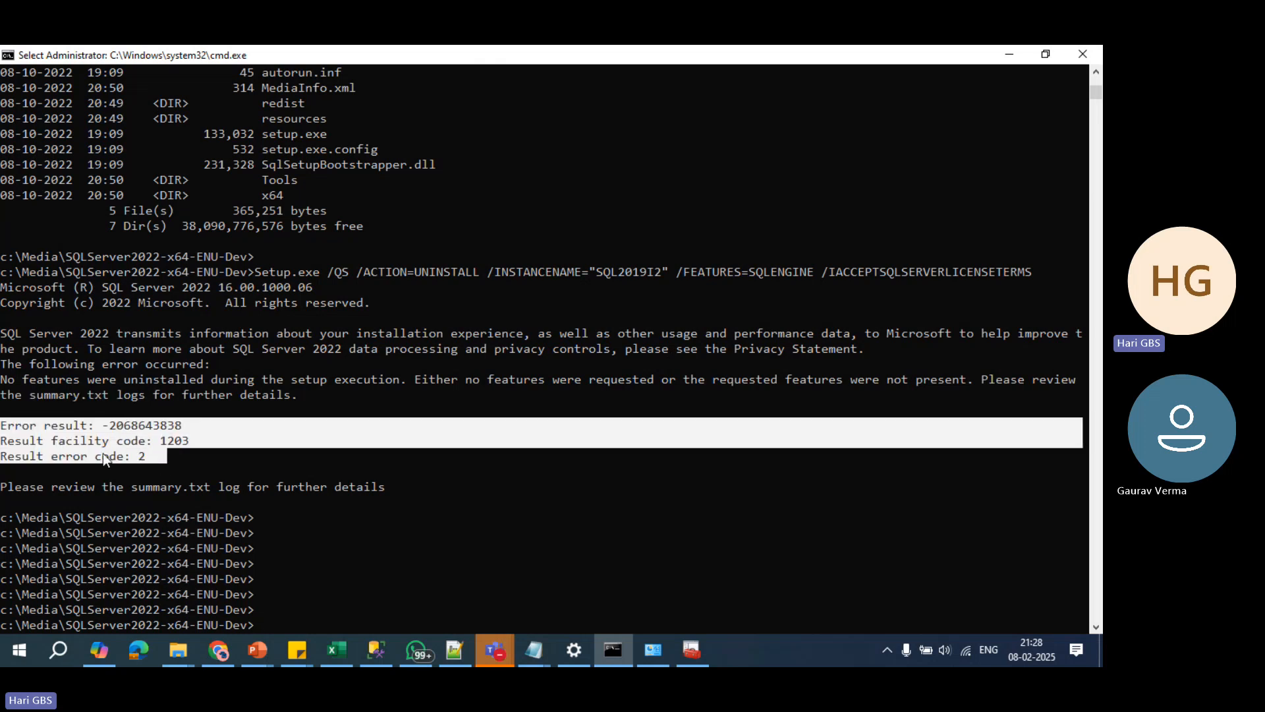
pyautogui.click(350, 544)
pyautogui.scroll(-4, 405, 588)
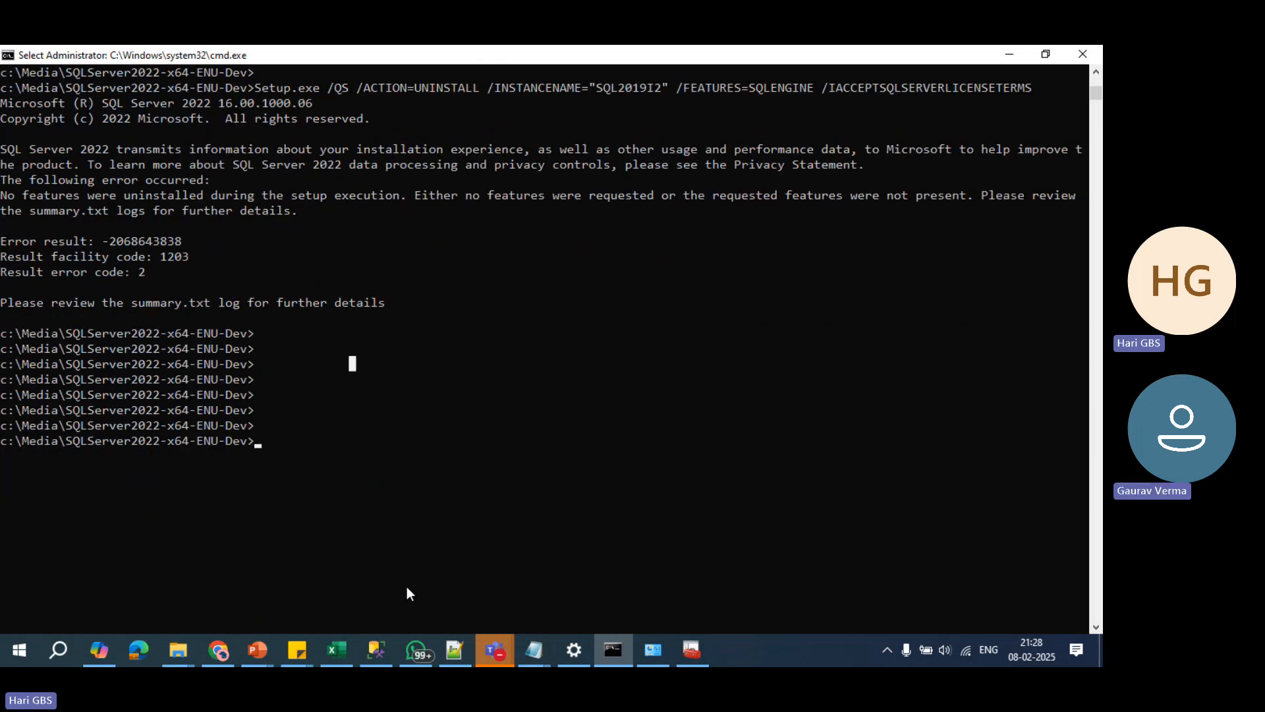
# Step: Move up to the c:\Media directory with CD.. and list its contents with DIR
pyautogui.write('CD')
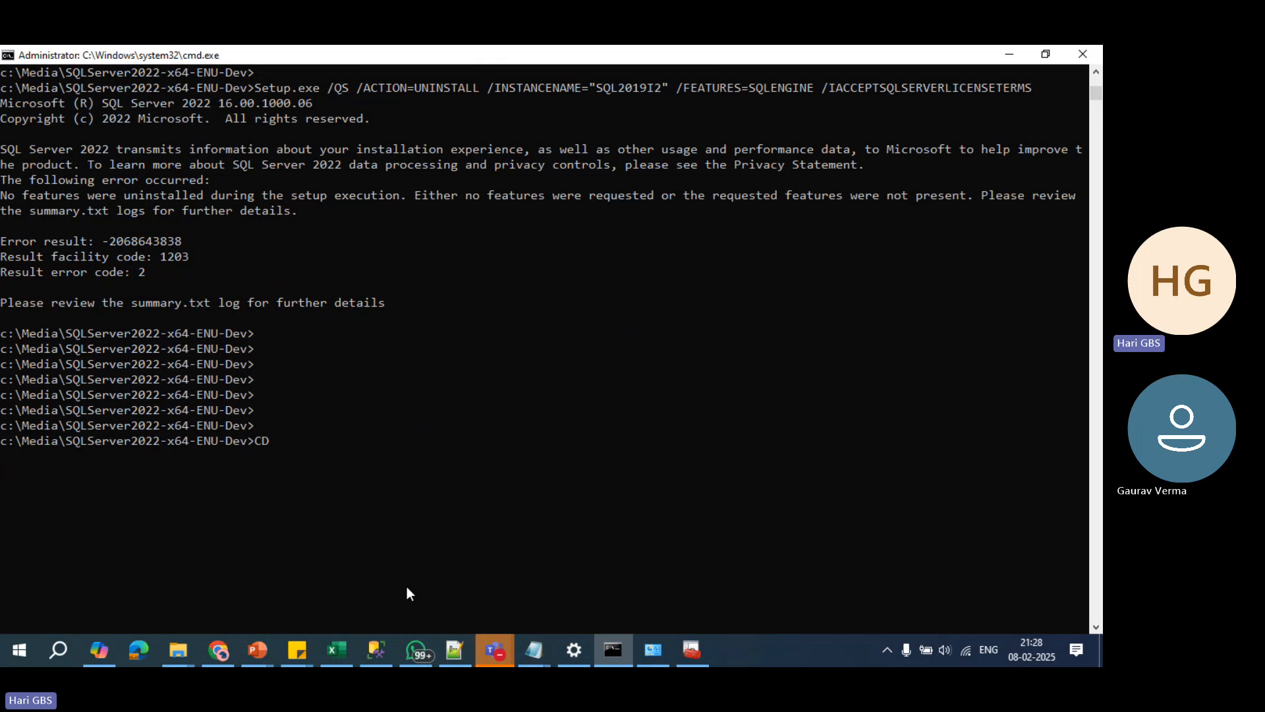
pyautogui.press('BackSpace')
pyautogui.write('CD..')
pyautogui.press('Return')
pyautogui.write('DIR')
pyautogui.press('Return')
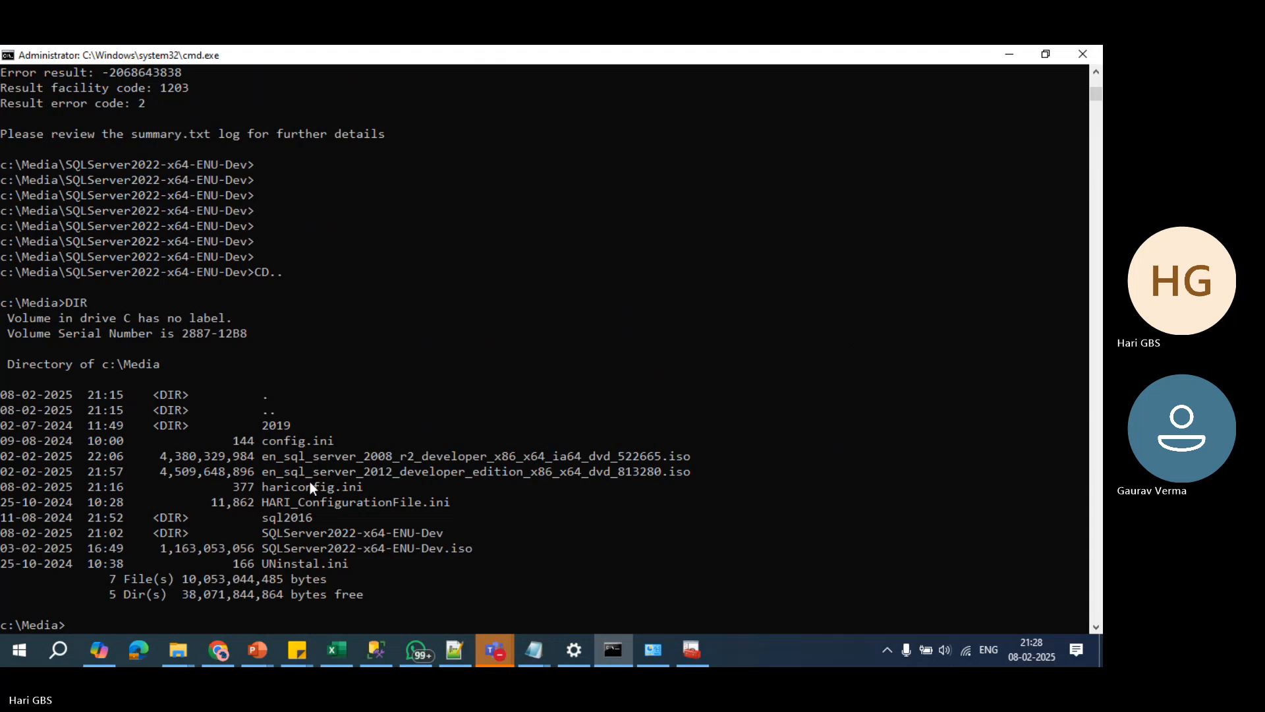
# Step: Locate the 2019 folder in the c:\Media listing and in File Explorer's Media folder, and return to the Command Prompt
pyautogui.moveTo(290, 429); pyautogui.dragTo(267, 427)
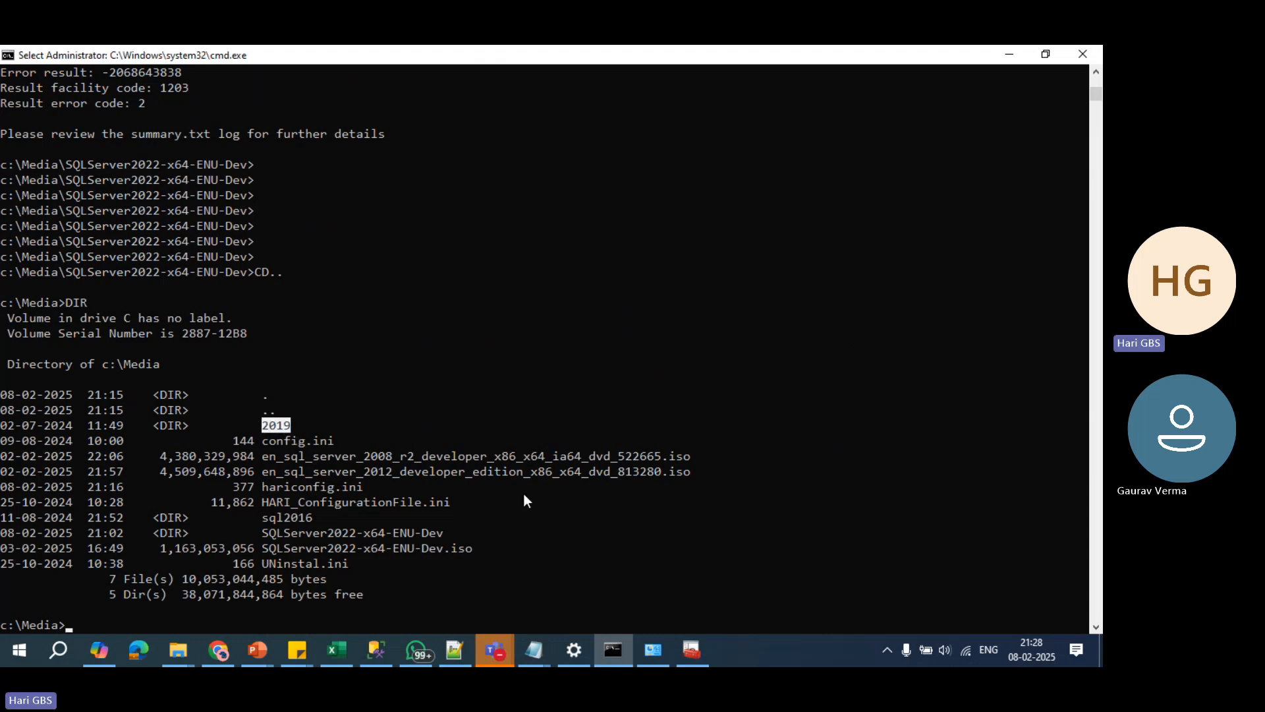
pyautogui.hotkey('alt', 'Tab')
pyautogui.hotkey('alt', 'Tab')
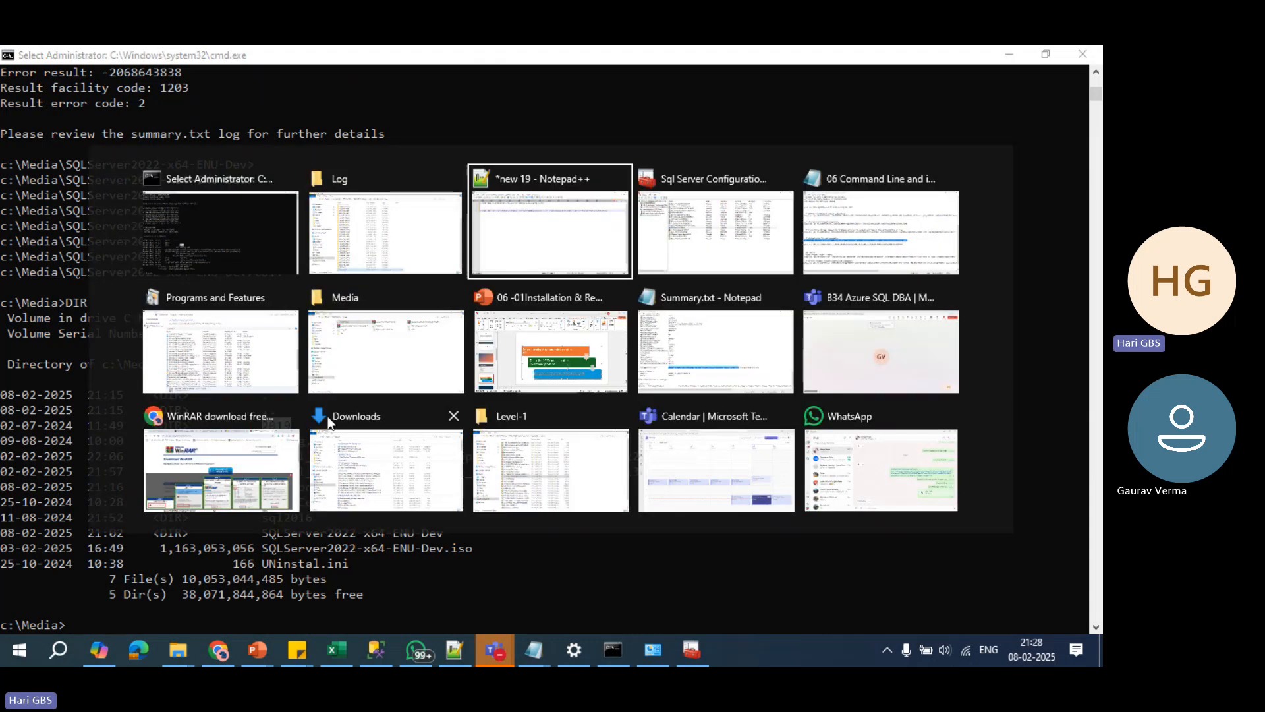
pyautogui.hotkey('alt', 'Tab')
pyautogui.hotkey('alt', 'Tab')
pyautogui.hotkey('alt', 'Tab')
pyautogui.hotkey('alt', 'Tab')
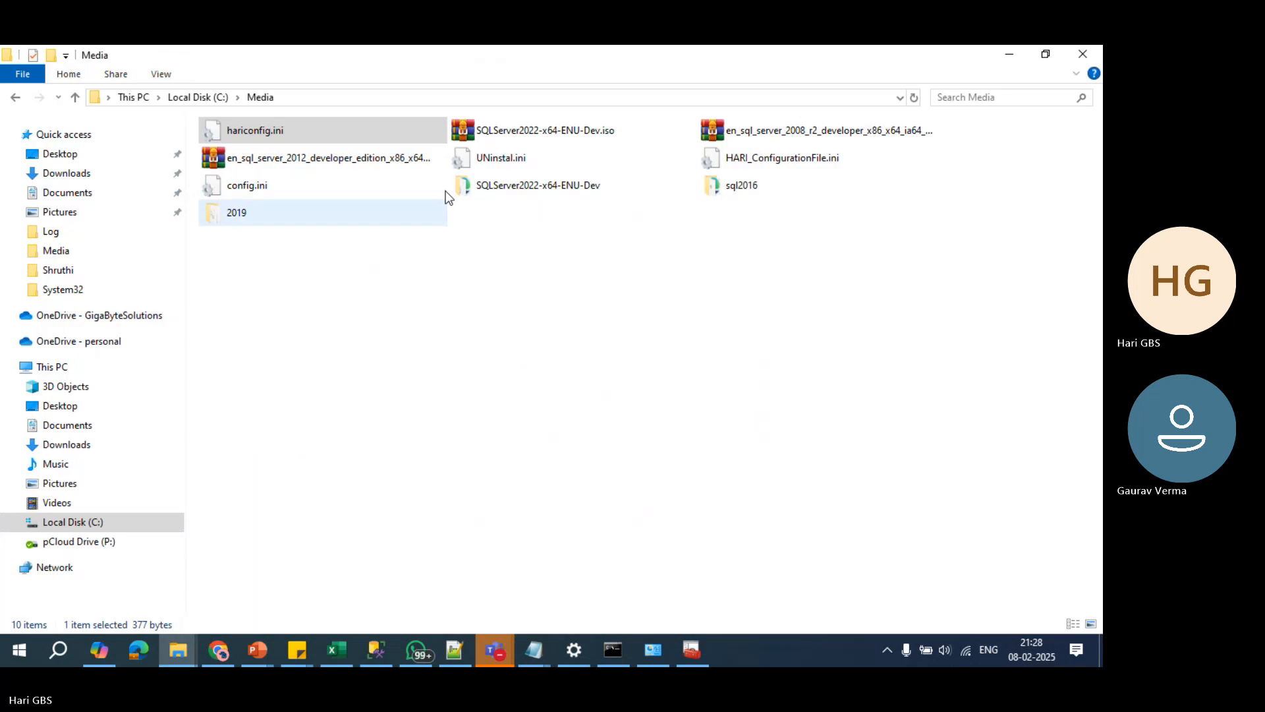
pyautogui.click(275, 212)
pyautogui.hotkey('alt', 'Tab')
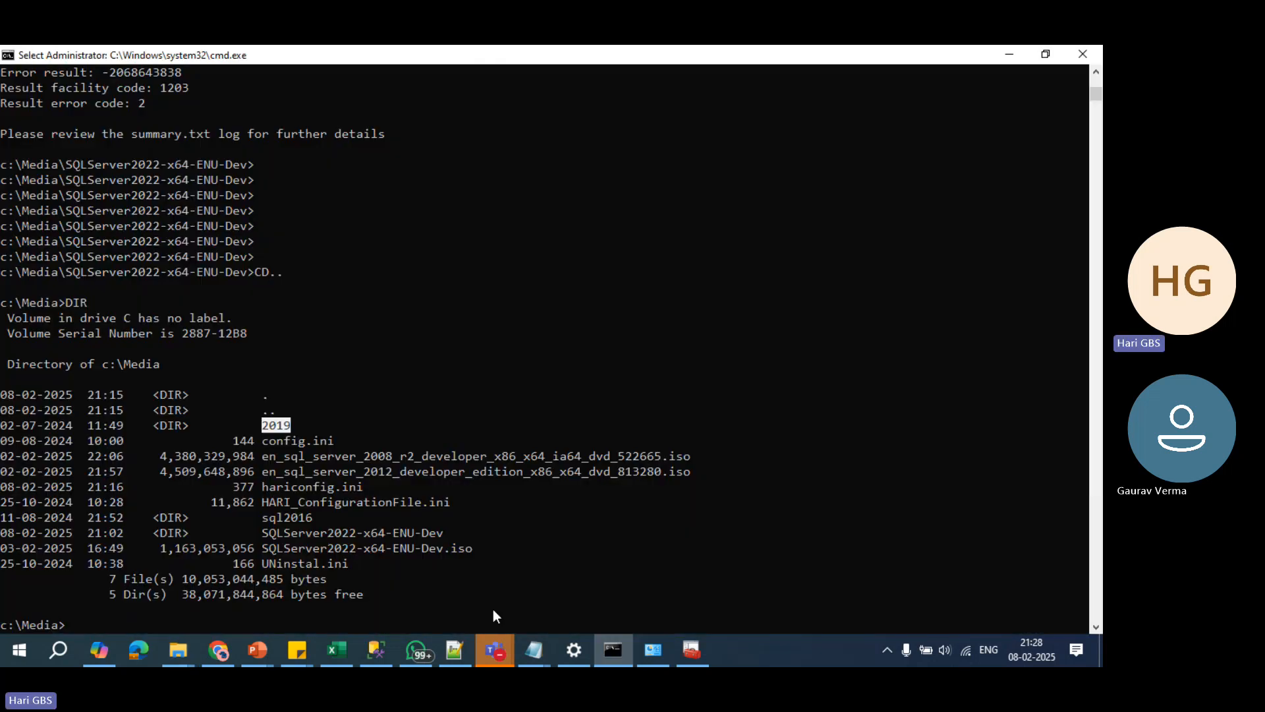
# Step: Change to the C:\MEDIA\2019 directory, list its contents with DIR, and locate setup.exe
pyautogui.write('CD')
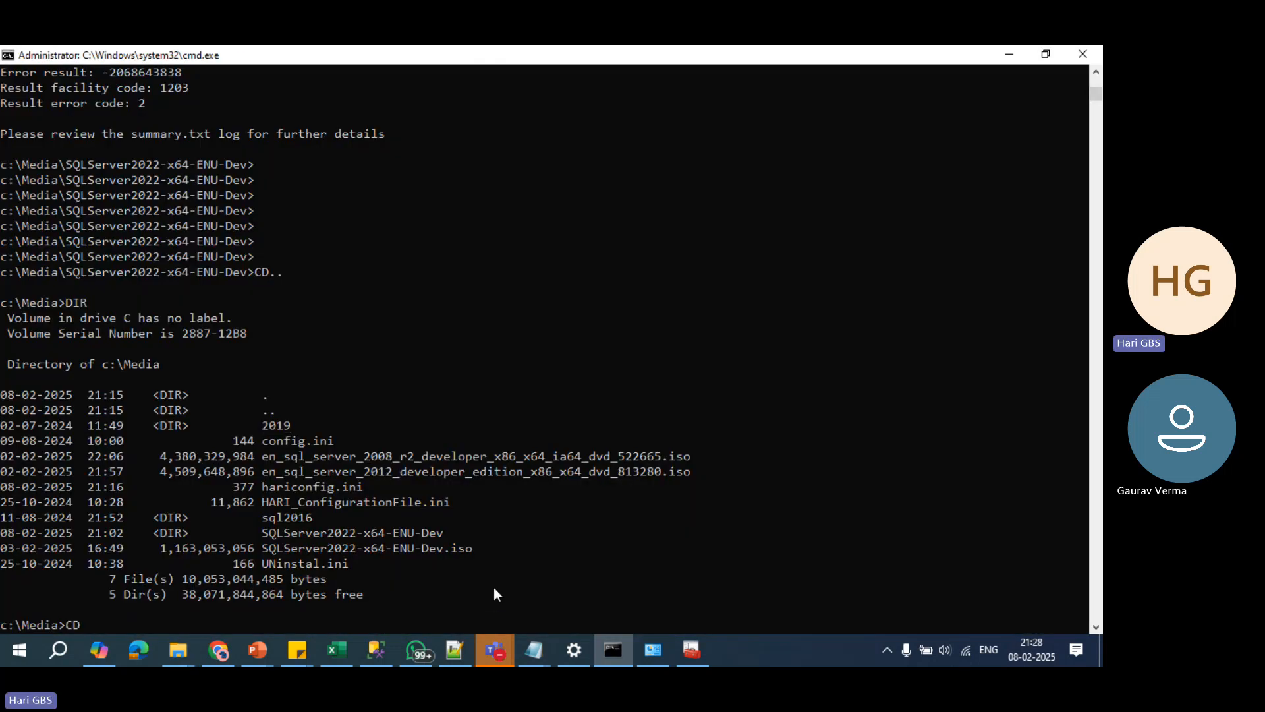
pyautogui.write(' 2019')
pyautogui.press('Return')
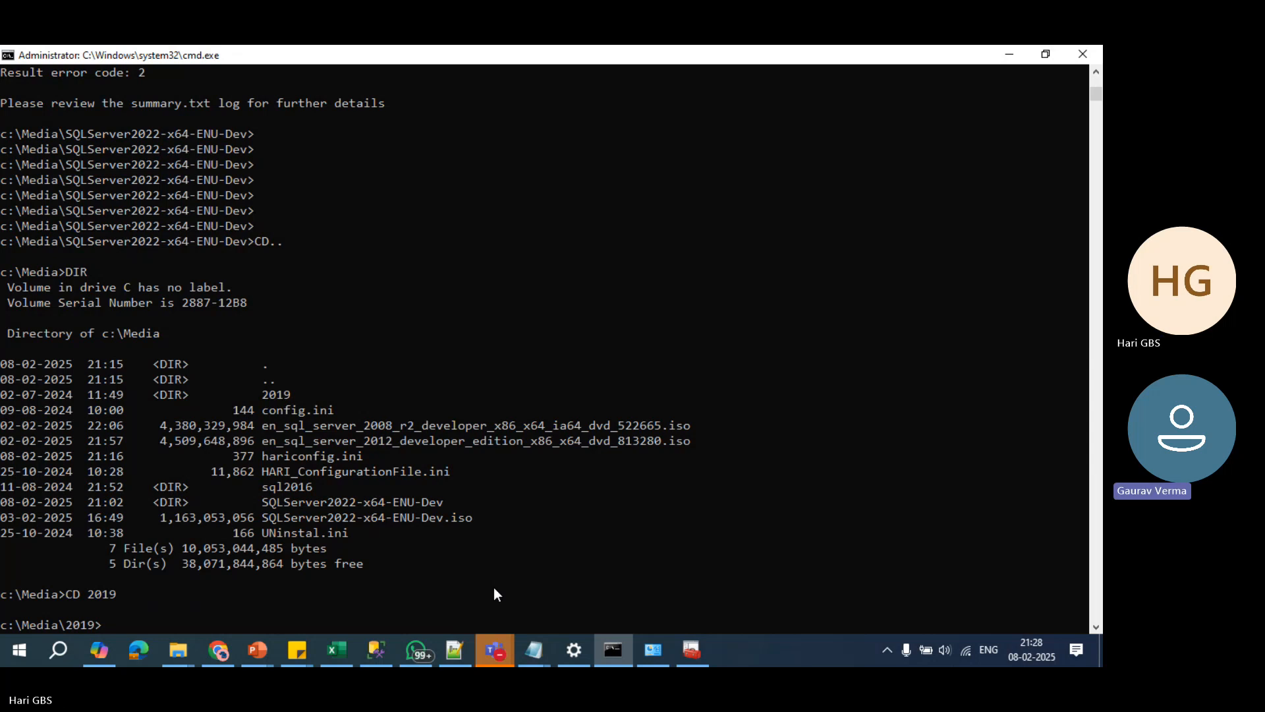
pyautogui.write('CD C:\\MEDIA')
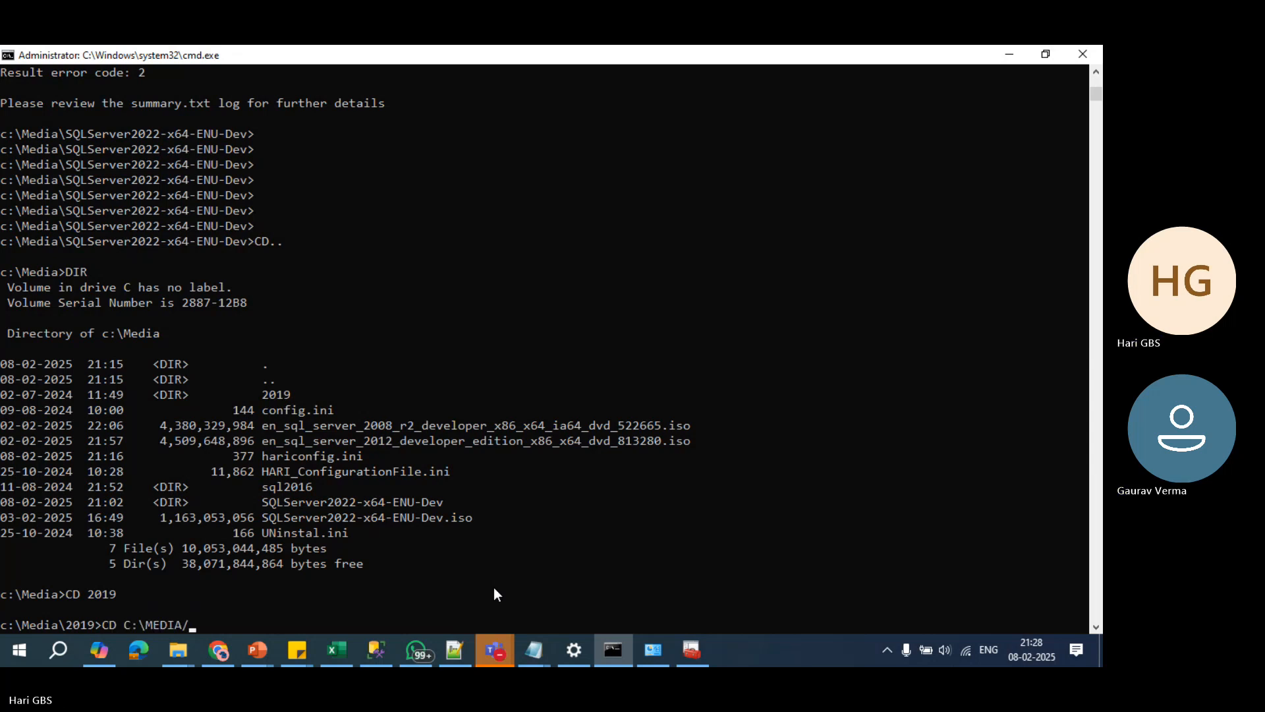
pyautogui.write('/2019')
pyautogui.press('Return')
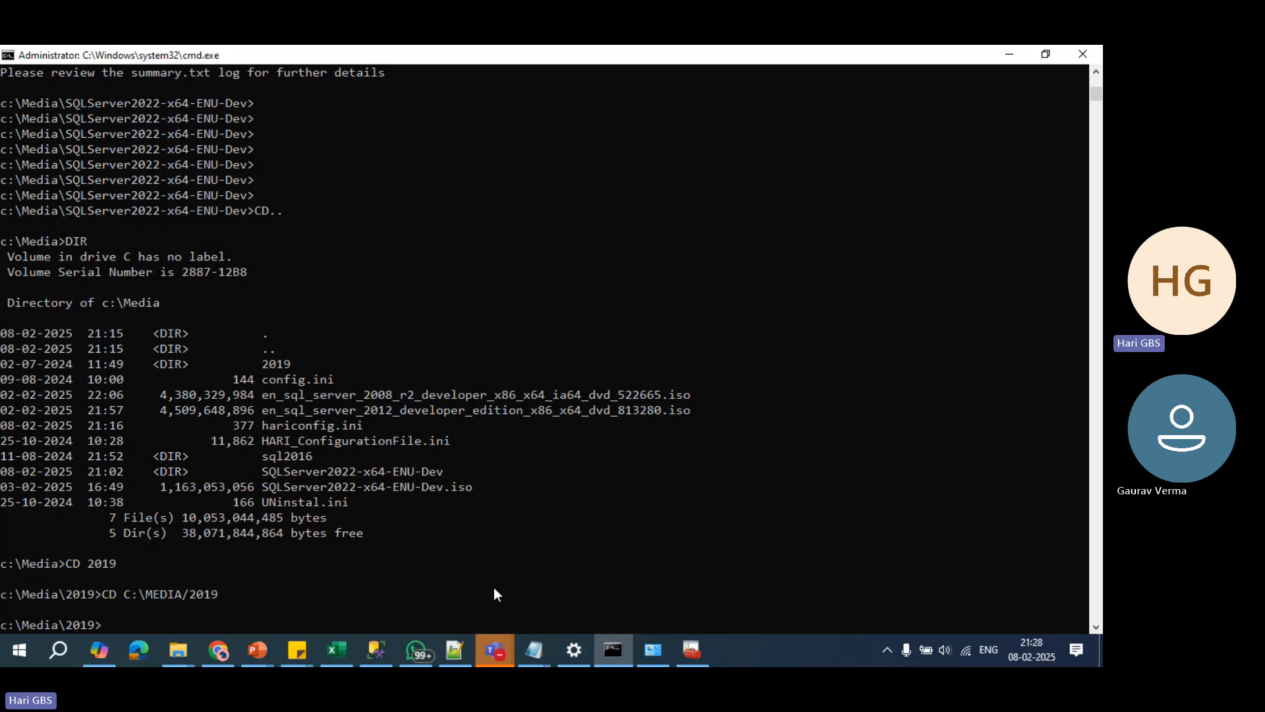
pyautogui.write('DIR')
pyautogui.press('Return')
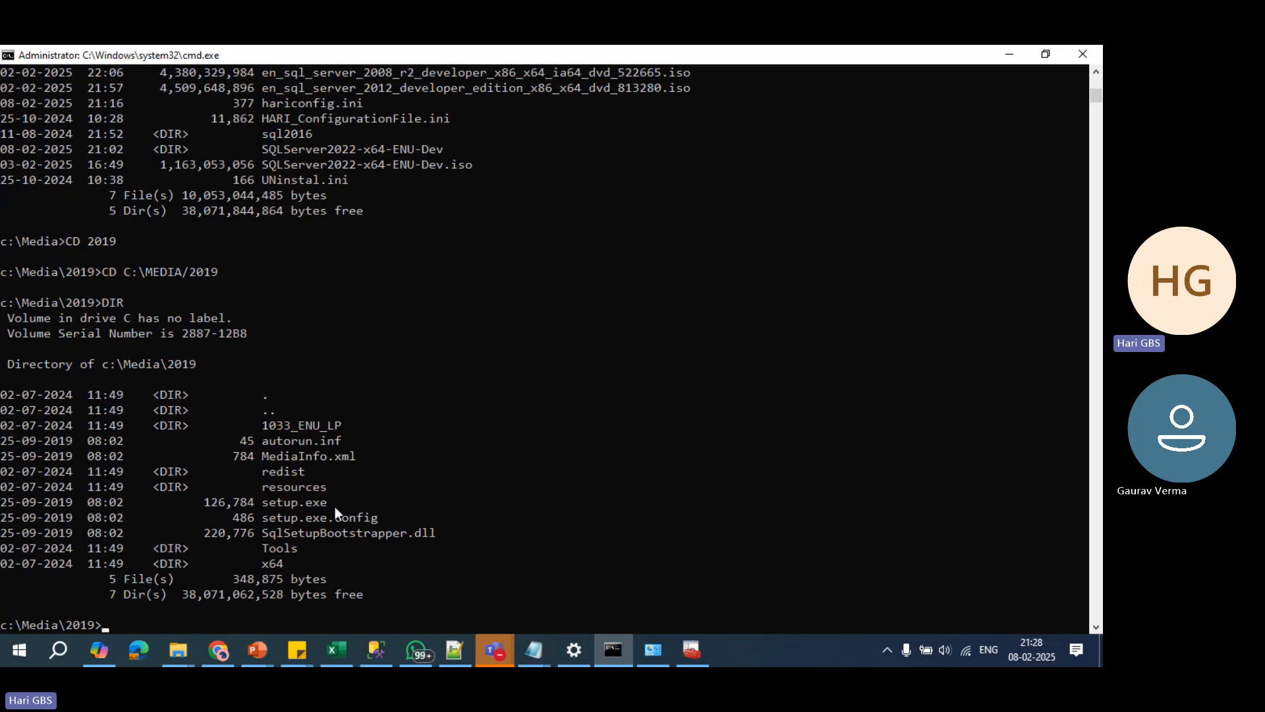
pyautogui.moveTo(332, 502); pyautogui.dragTo(264, 501)
pyautogui.click(389, 532)
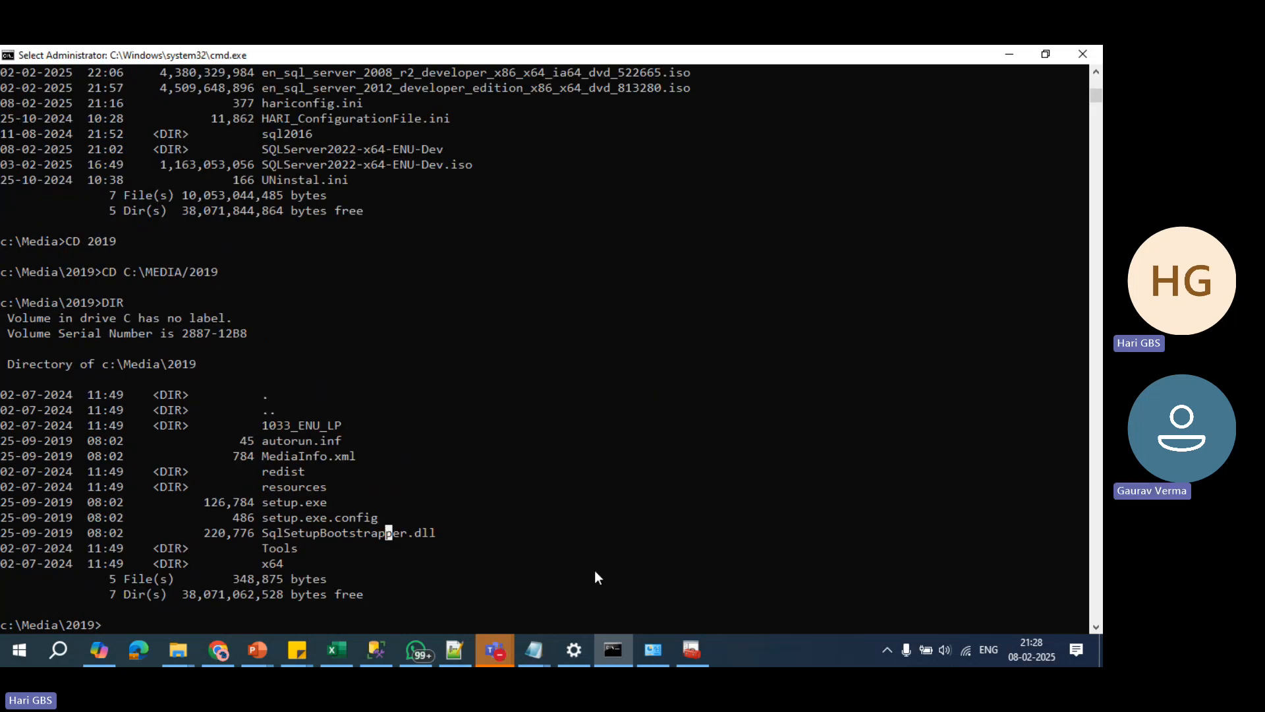
pyautogui.write('CD 2019')
pyautogui.press('BackSpace')
pyautogui.press('BackSpace')
pyautogui.press('BackSpace')
pyautogui.press('BackSpace')
pyautogui.press('BackSpace')
pyautogui.press('BackSpace')
pyautogui.press('BackSpace')
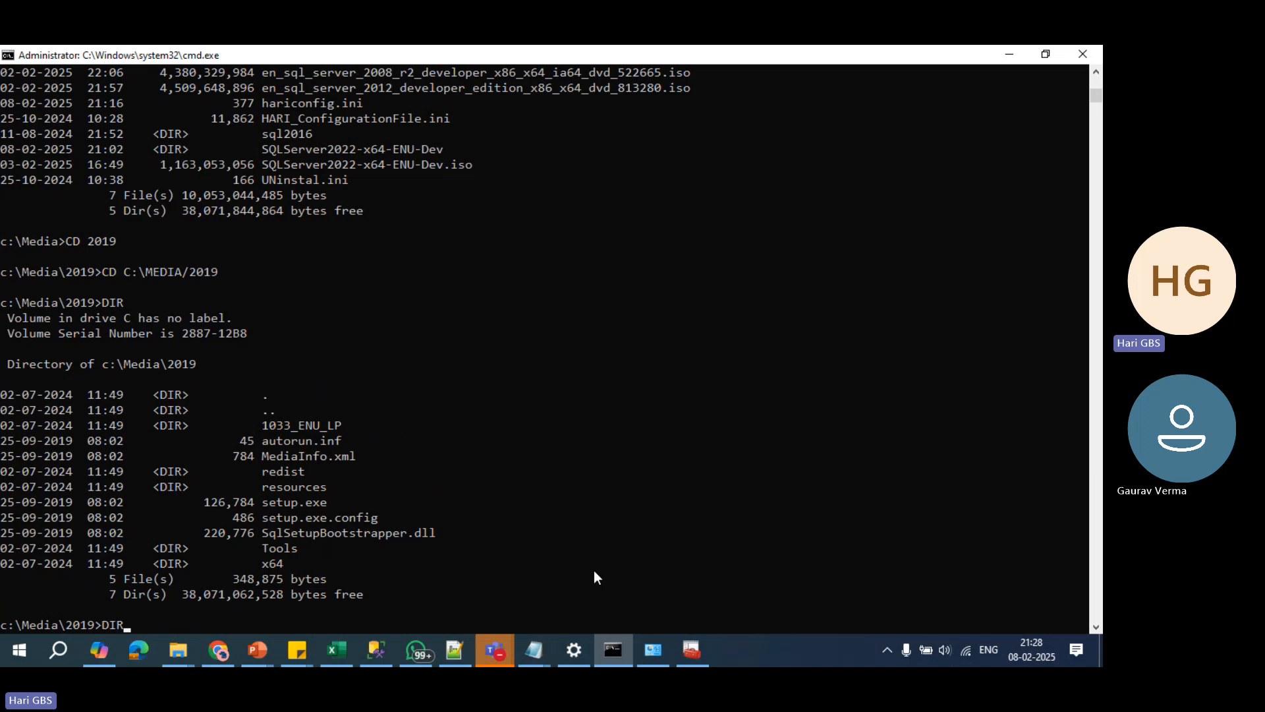
# Step: Run Setup.exe /QS /ACTION=UNINSTALL /INSTANCENAME="SQL2019I2" /FEATURES=SQLENGINE /IACCEPTSQLSERVERLICENSETERMS from the c:\Media\2019 directory
pyautogui.write('Setup.exe /QS /ACTION=UNINSTALL /INSTANCENAME="SQL2019I2" /FEATURES=SQLENGINE /IACCEPTSQLSERVERLICENSETERMS')
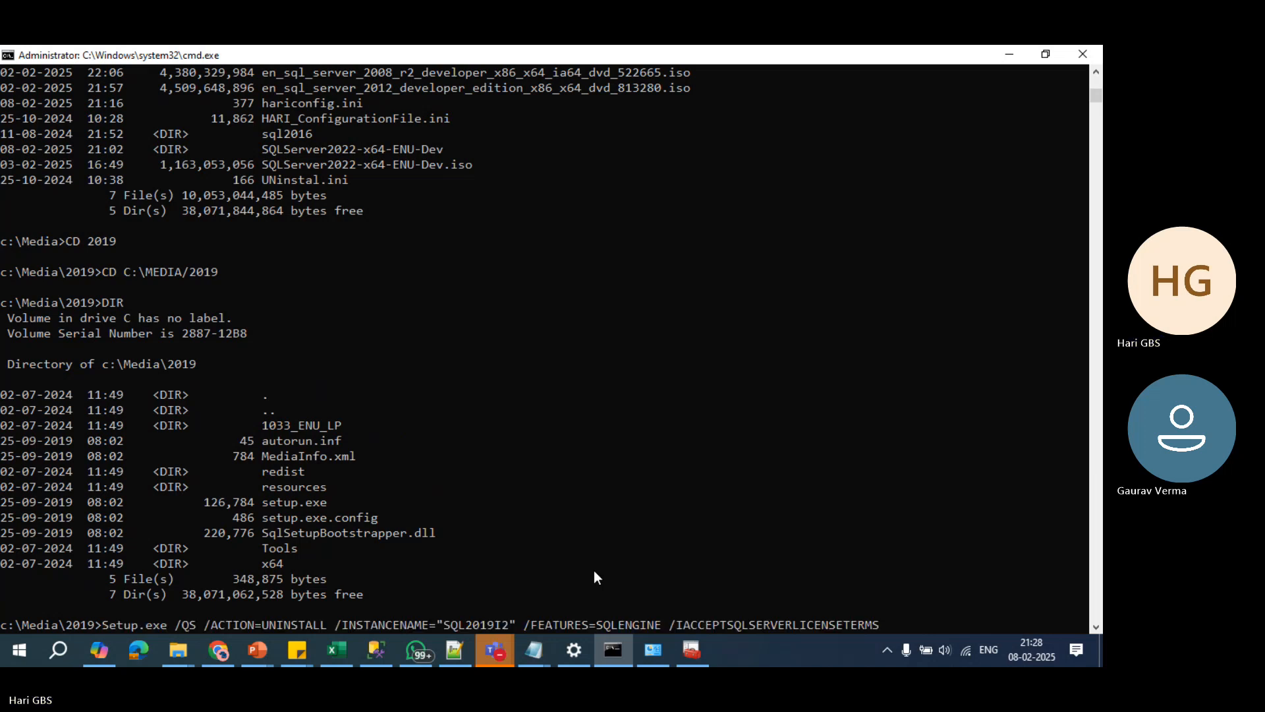
pyautogui.press('Return')
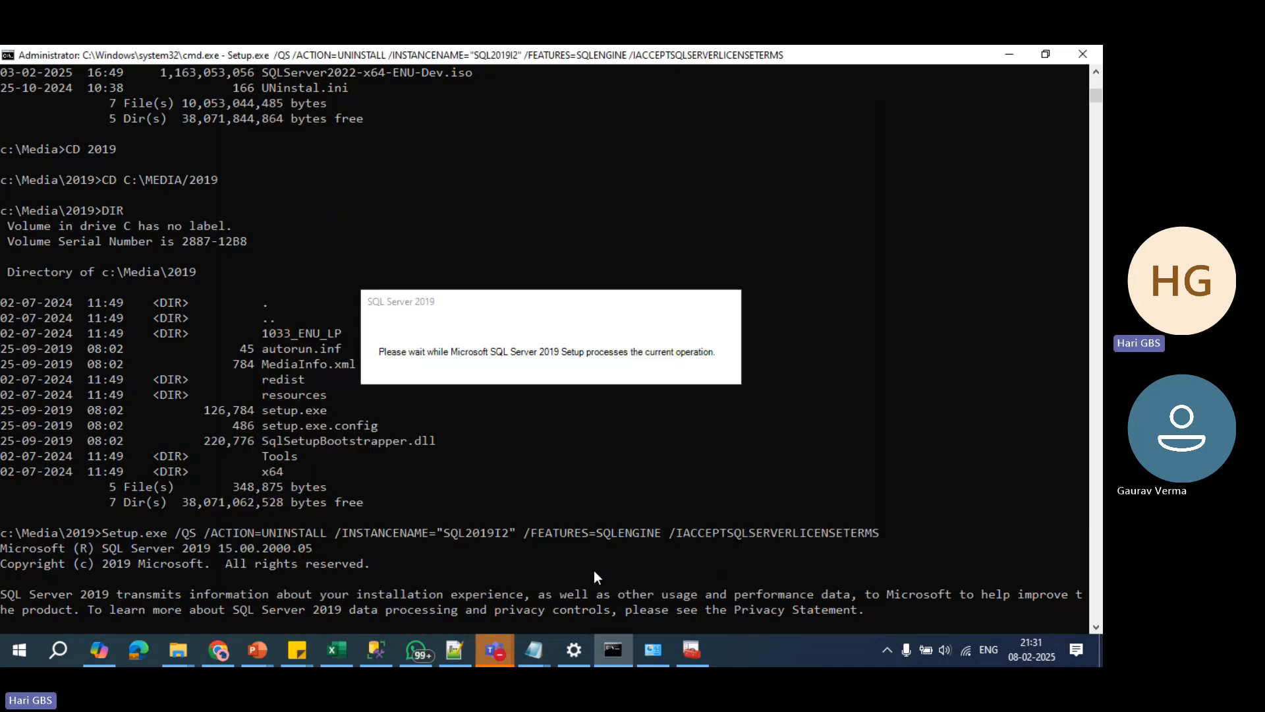
# Step: Switch to File Explorer's Log window and browse to Microsoft SQL Server\150\Setup Bootstrap\Log under Program Files
pyautogui.click(189, 647)
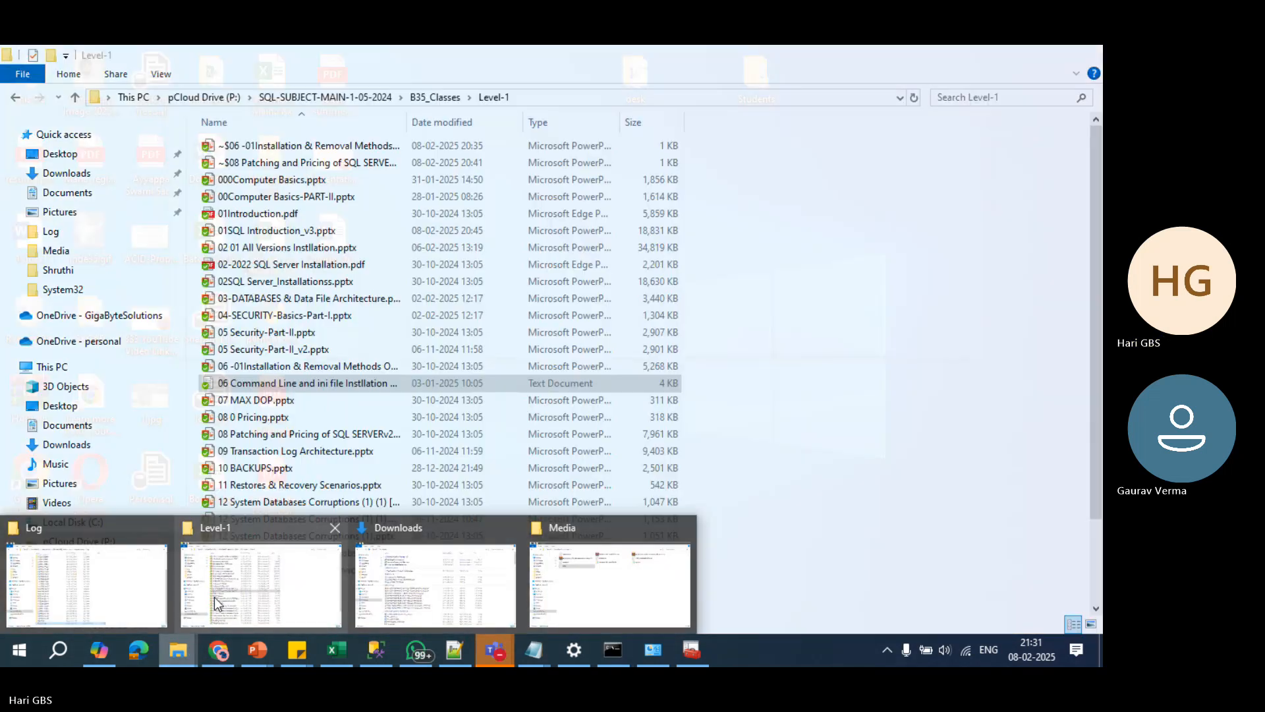
pyautogui.click(132, 596)
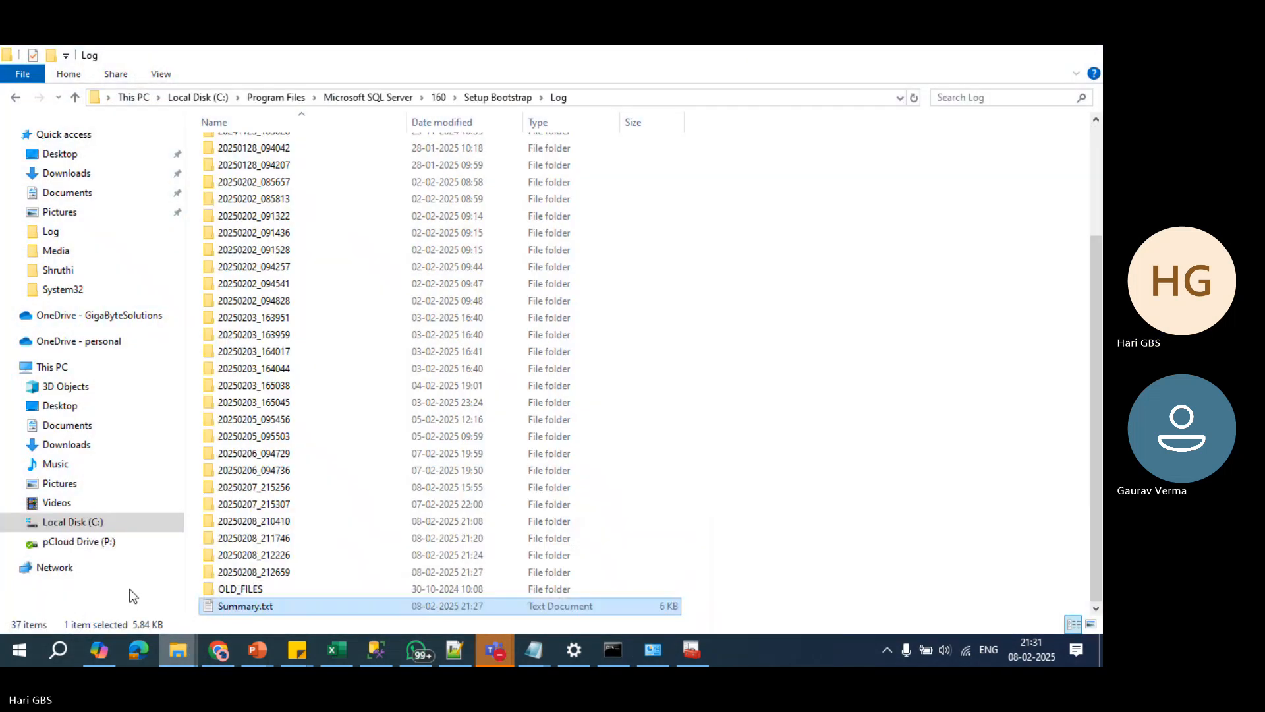
pyautogui.doubleClick(335, 605)
pyautogui.click(966, 116)
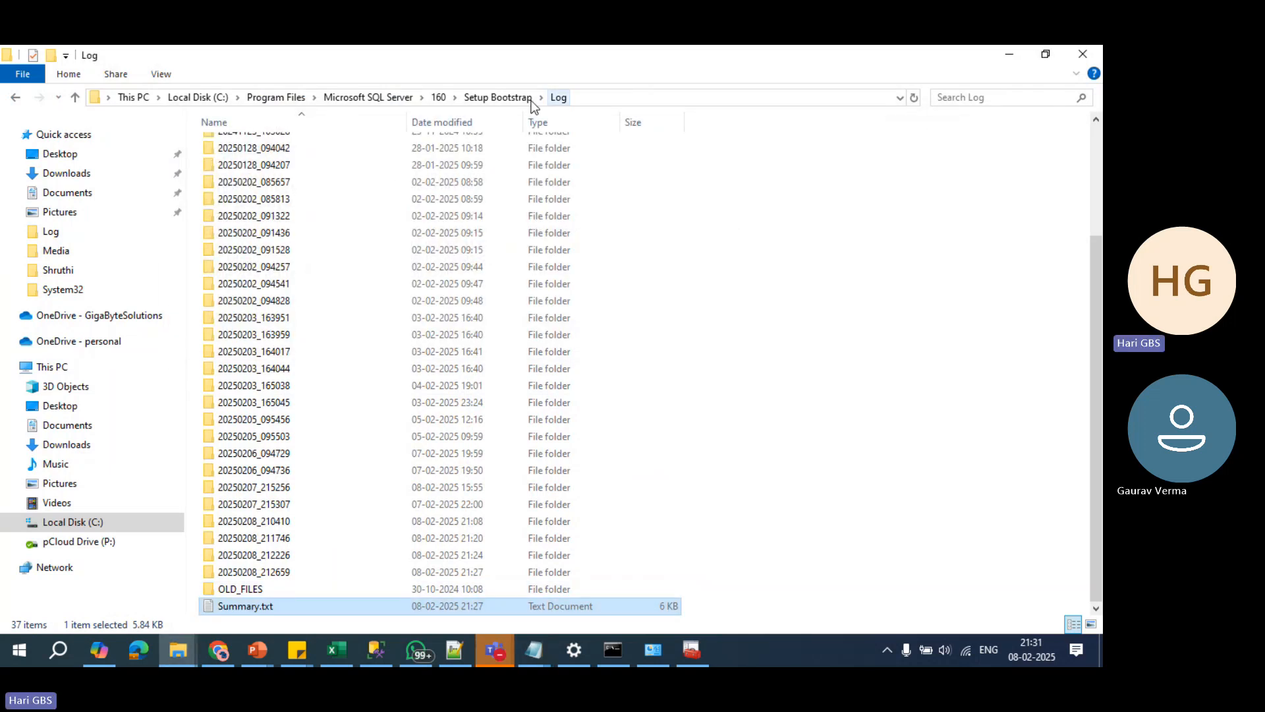
pyautogui.click(395, 101)
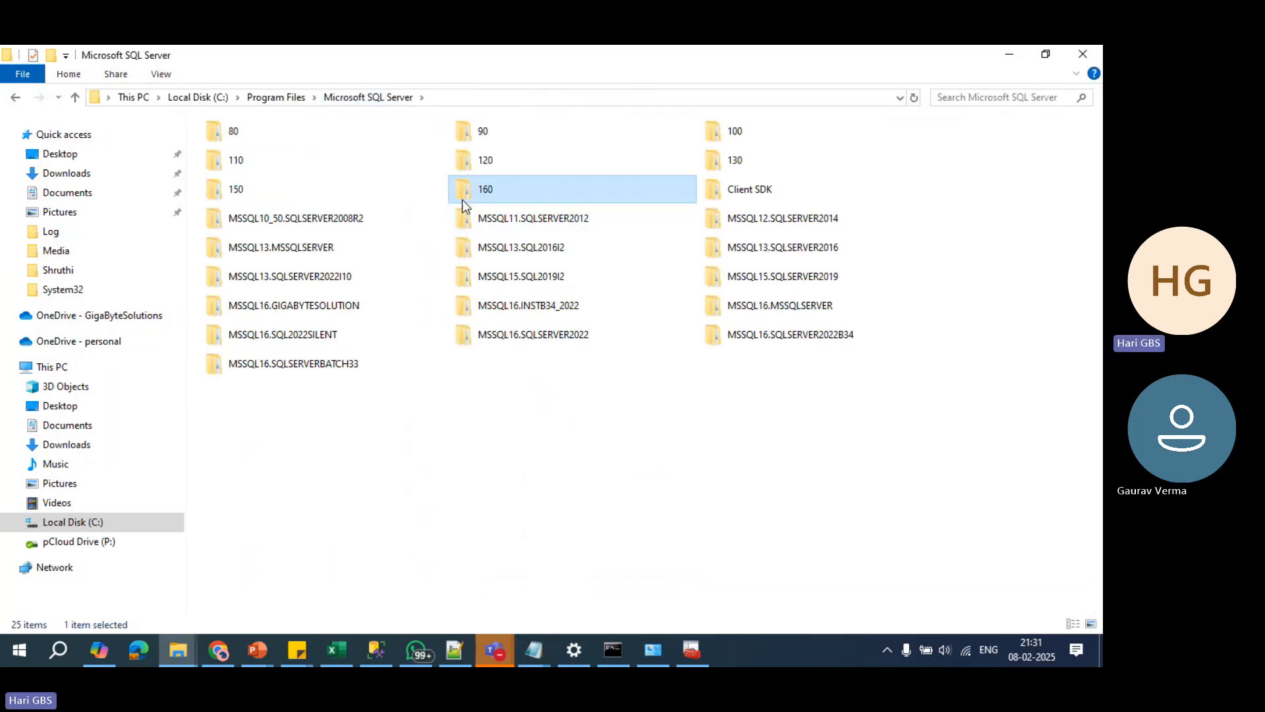
pyautogui.doubleClick(339, 191)
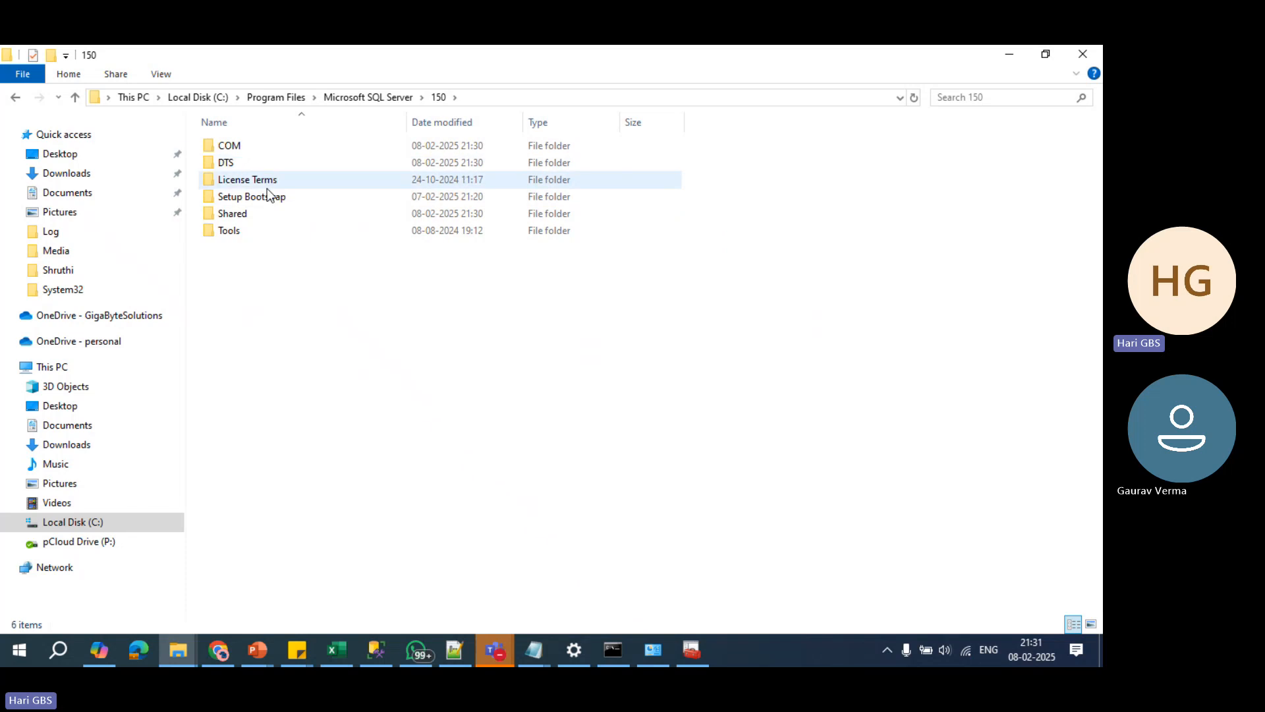
pyautogui.doubleClick(270, 197)
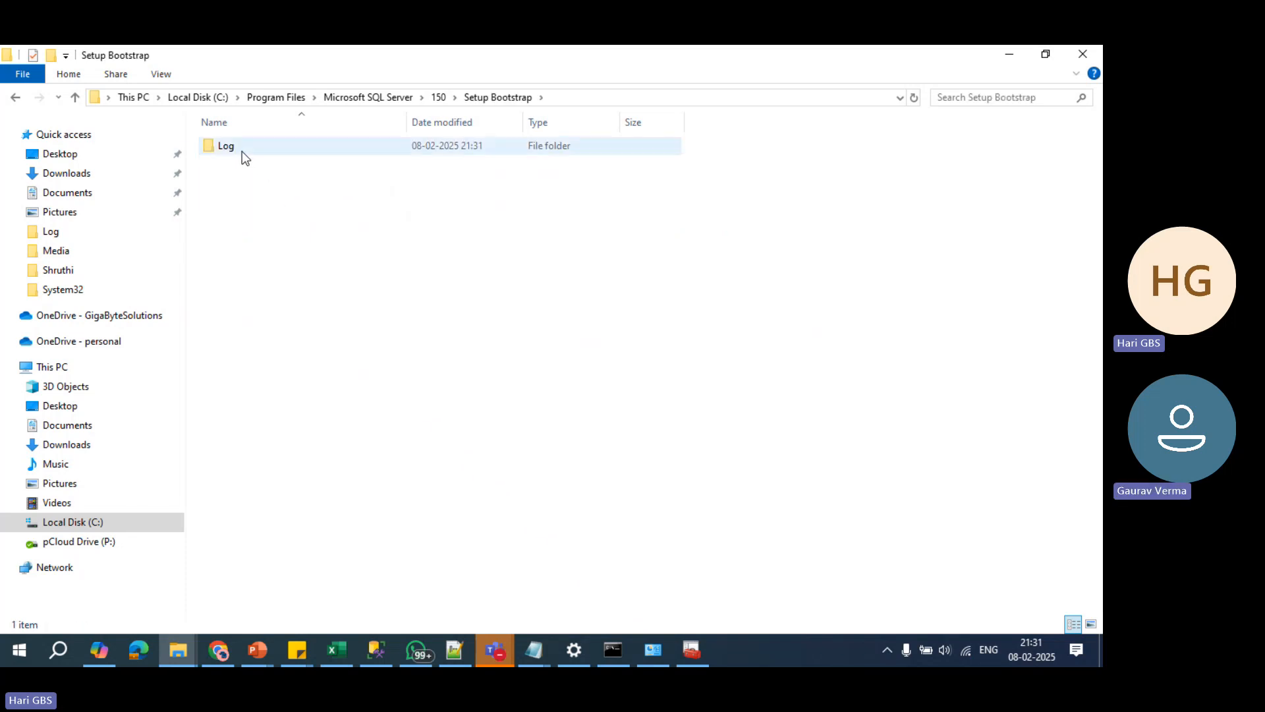
pyautogui.doubleClick(243, 151)
# Step: Open Summary.txt in the 150 Log folder, review its exit code and requested action, and close it
pyautogui.click(245, 254)
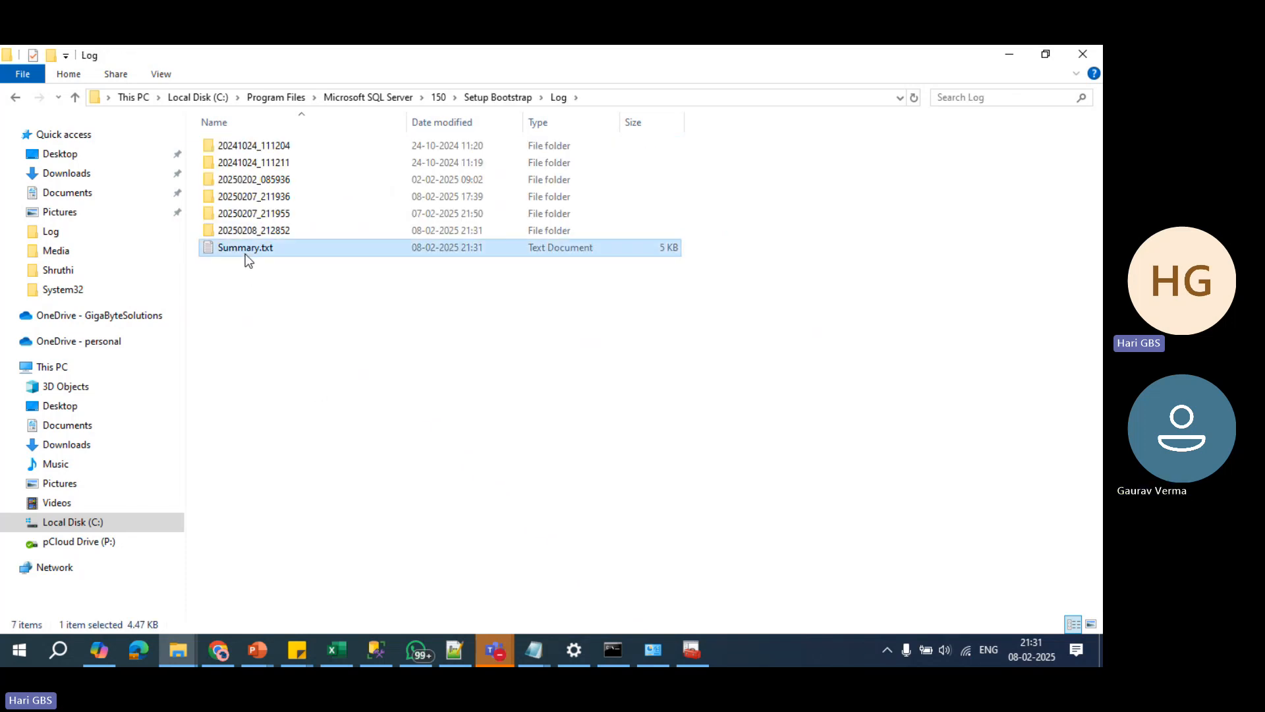
pyautogui.doubleClick(245, 254)
pyautogui.moveTo(175, 187); pyautogui.dragTo(310, 188)
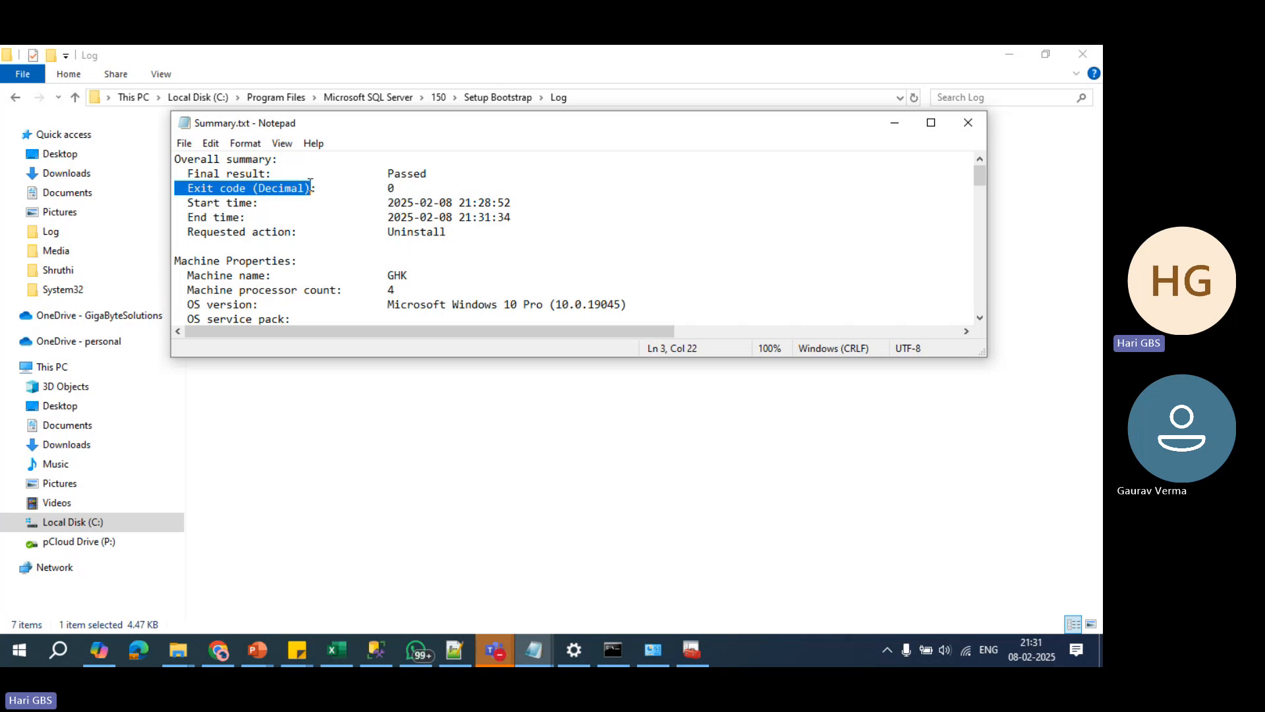
pyautogui.moveTo(447, 231); pyautogui.dragTo(374, 233)
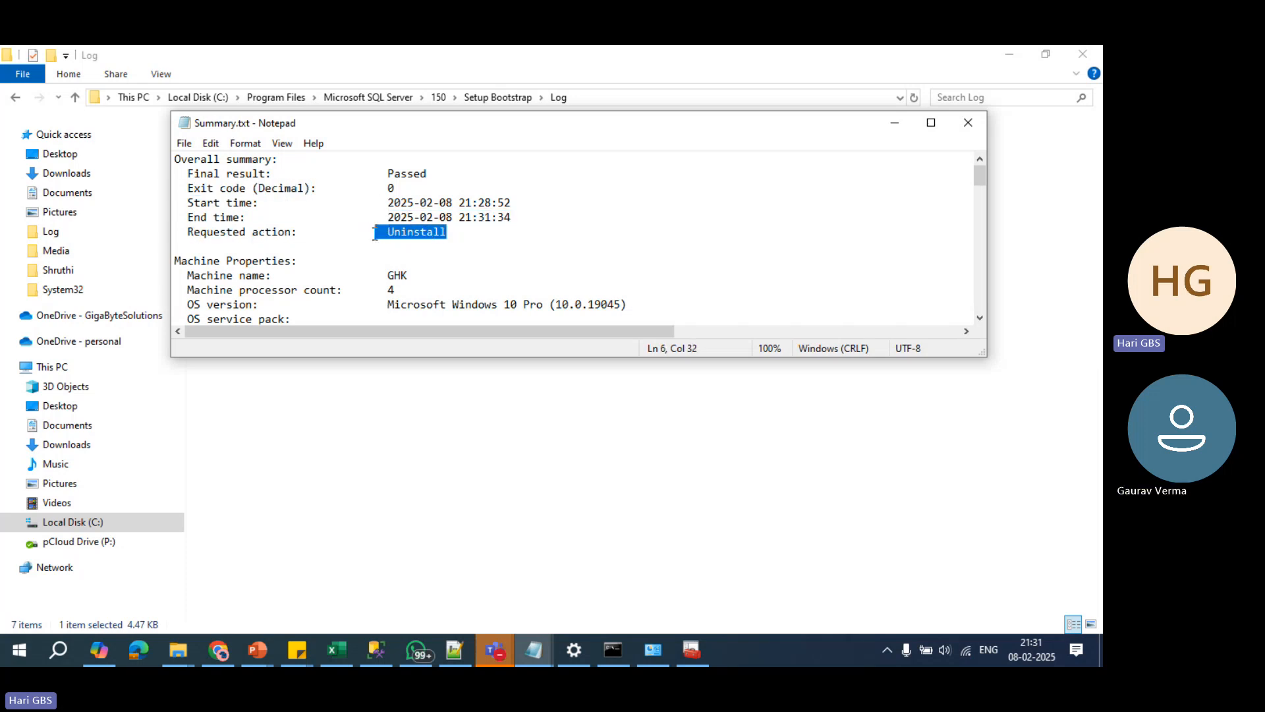
pyautogui.click(493, 212)
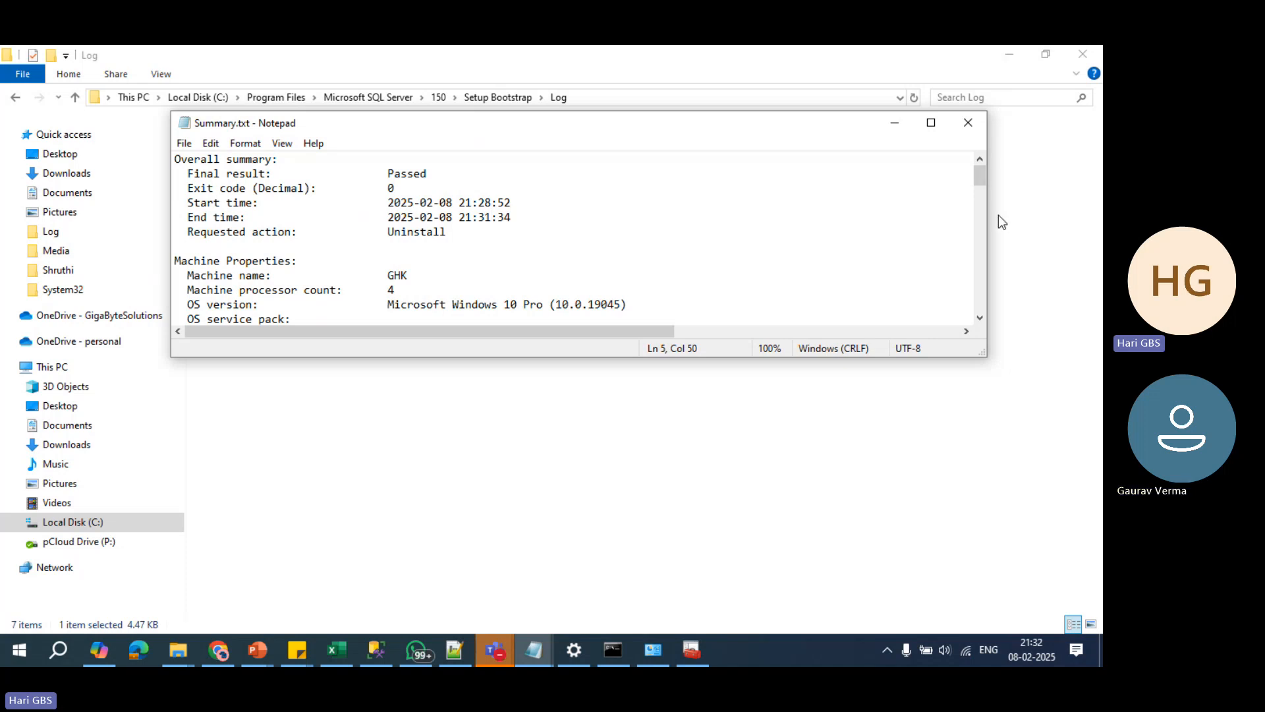
pyautogui.click(968, 128)
pyautogui.click(962, 234)
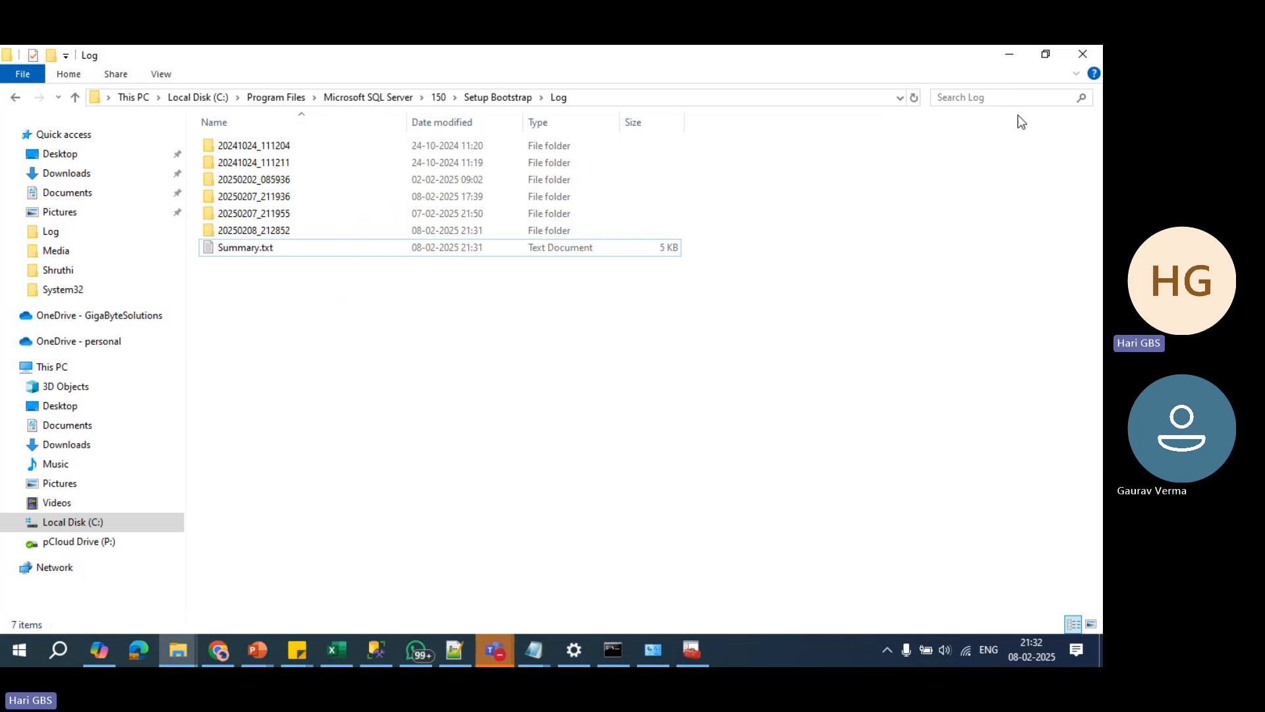
pyautogui.click(1019, 61)
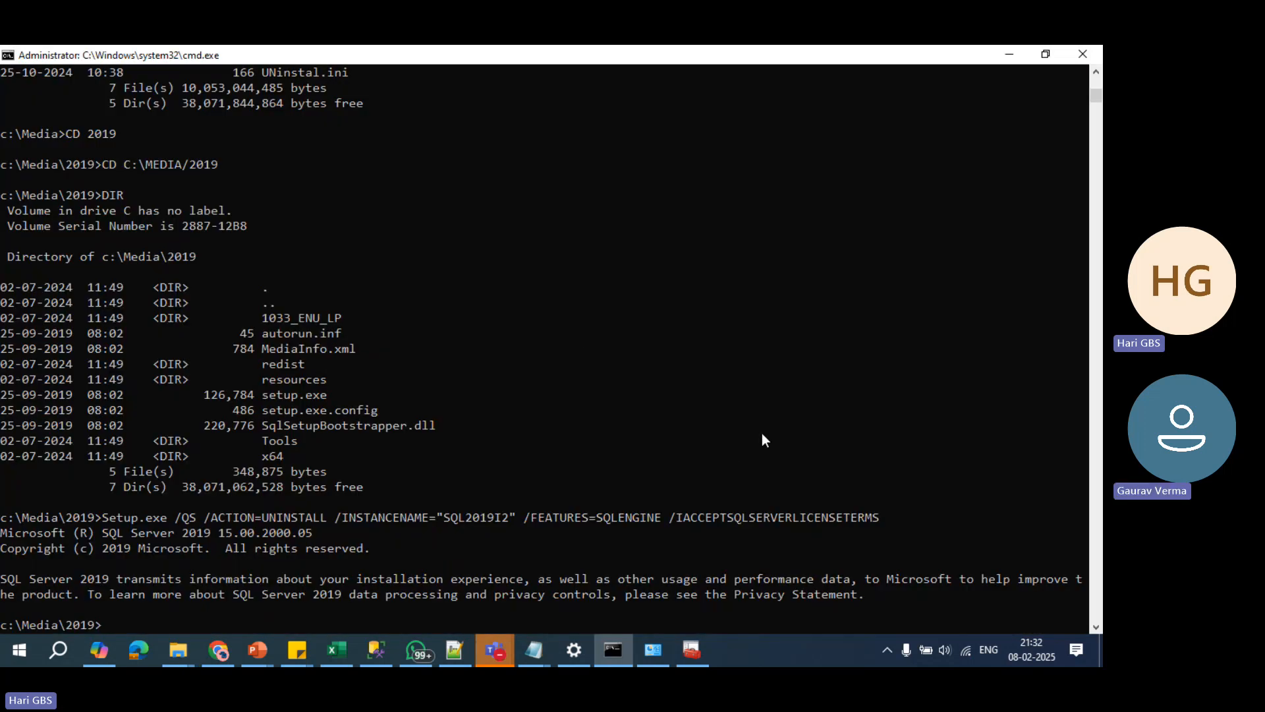
# Step: Return to File Explorer's Media folder on drive C and open config.ini for editing
pyautogui.hotkey('alt', 'Tab')
pyautogui.press('super+d')
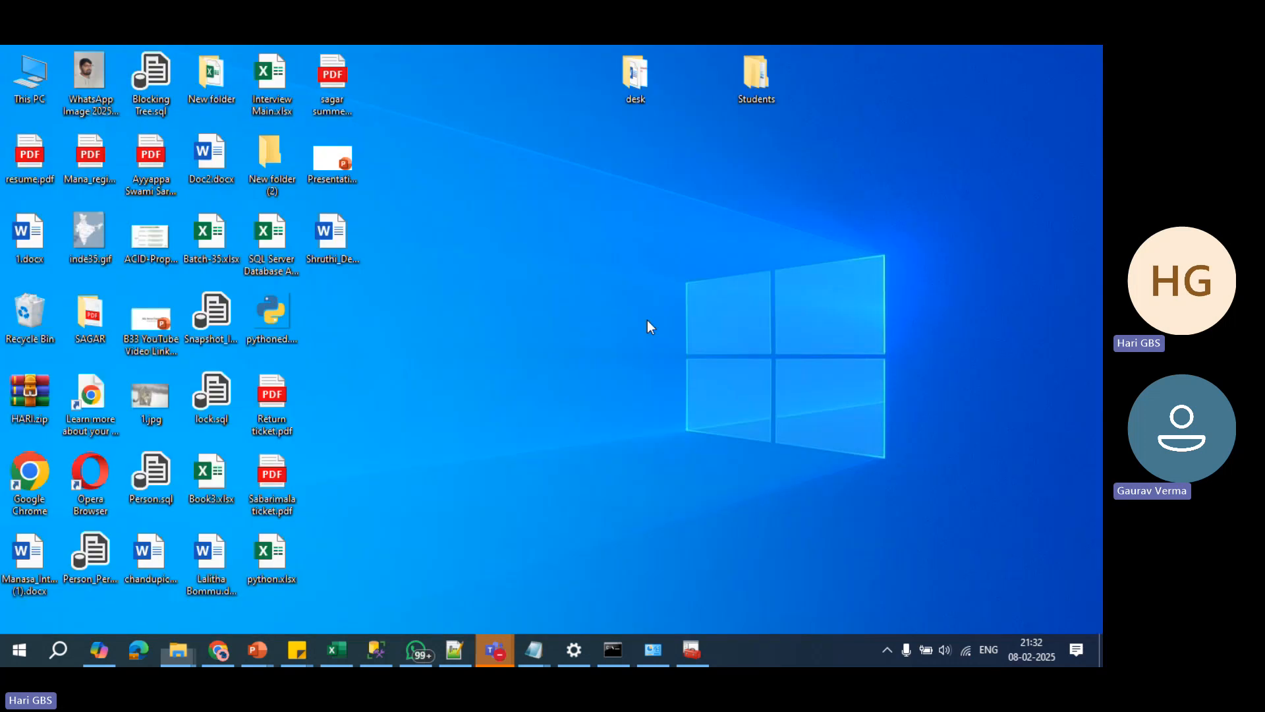
pyautogui.press('super+d')
pyautogui.click(507, 161)
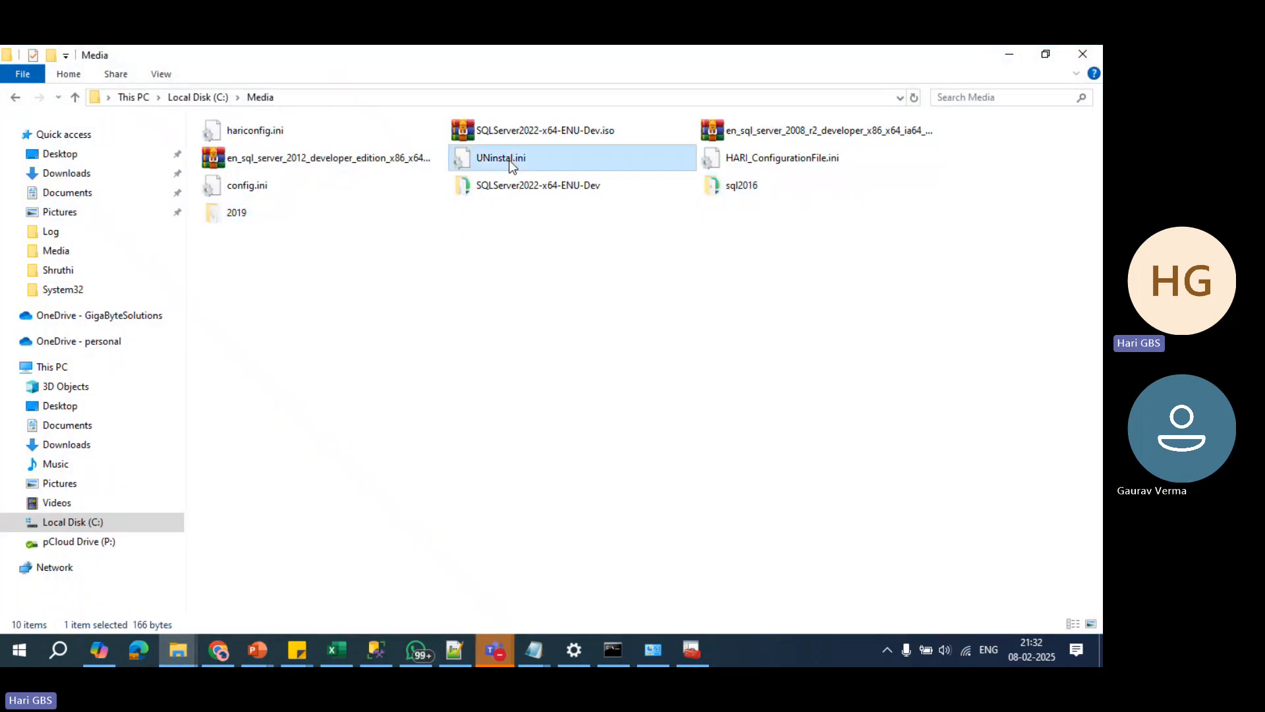
pyautogui.click(235, 195)
pyautogui.rightClick(234, 198)
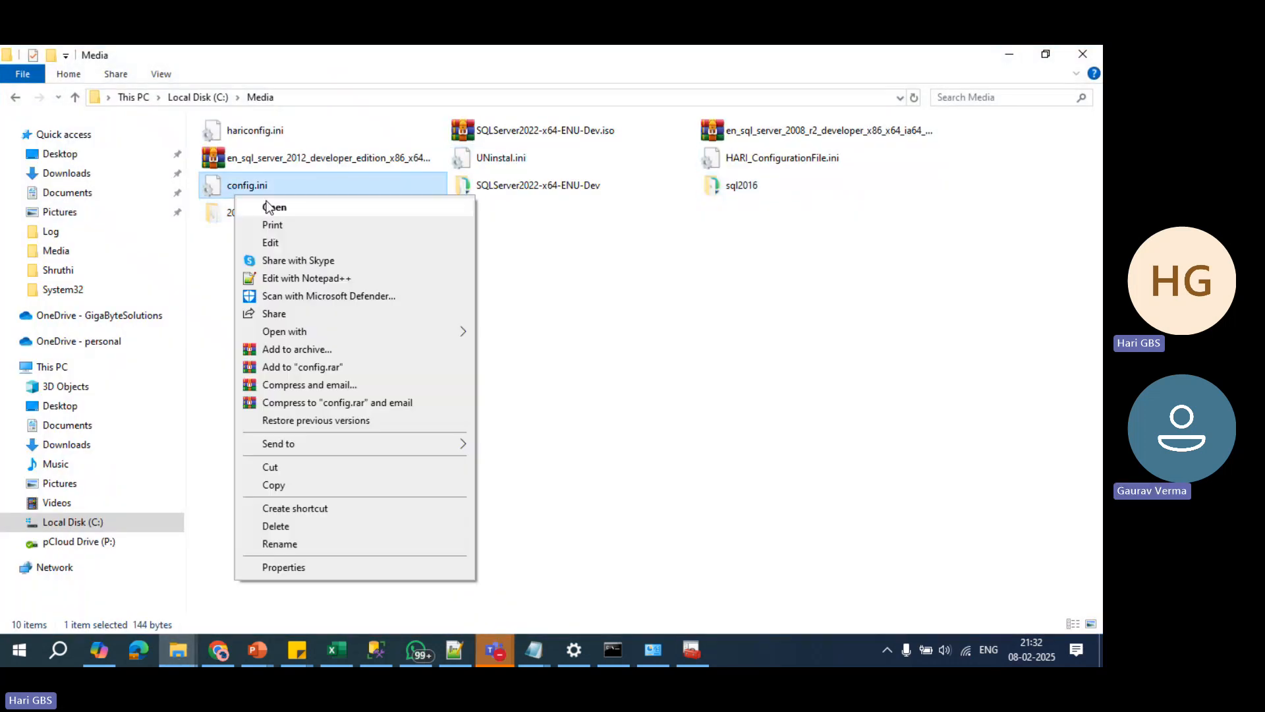
pyautogui.click(296, 243)
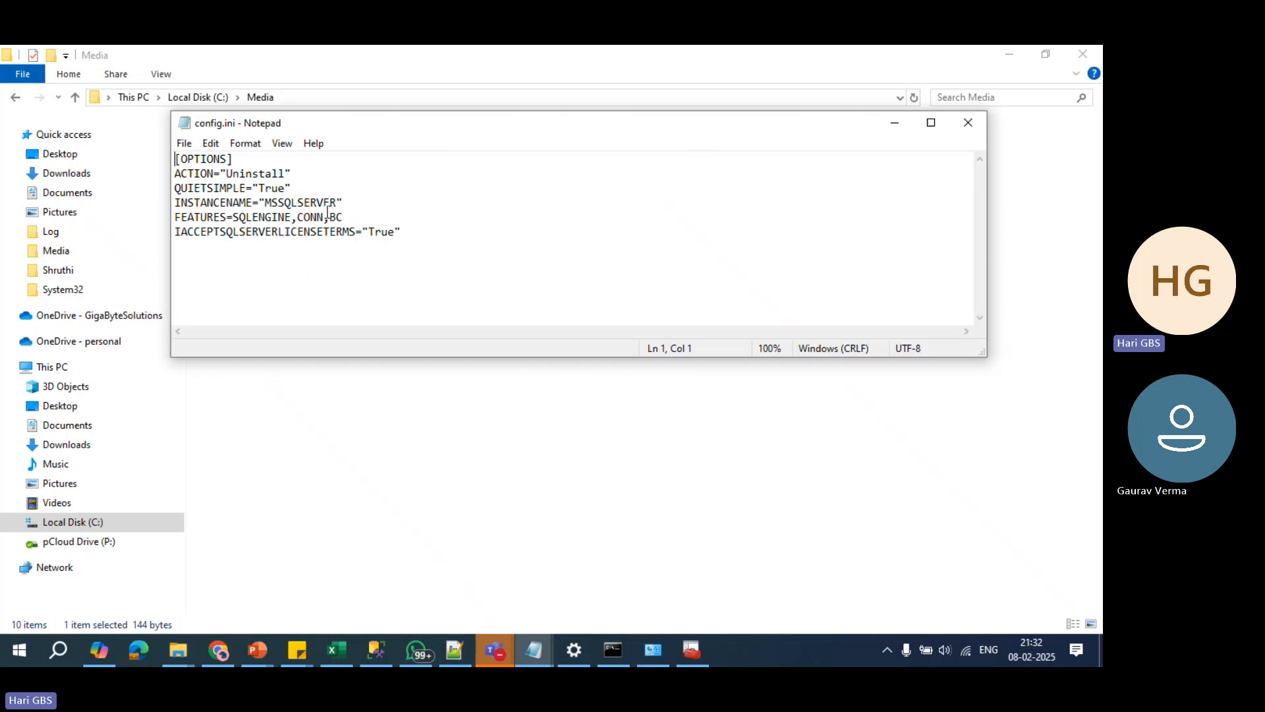
# Step: Review the action and quiet mode settings in config.ini and reduce the FEATURES entry to SQLENGINE only
pyautogui.moveTo(226, 173); pyautogui.dragTo(296, 173)
pyautogui.click(286, 188)
pyautogui.moveTo(291, 218); pyautogui.dragTo(354, 222)
pyautogui.press('BackSpace')
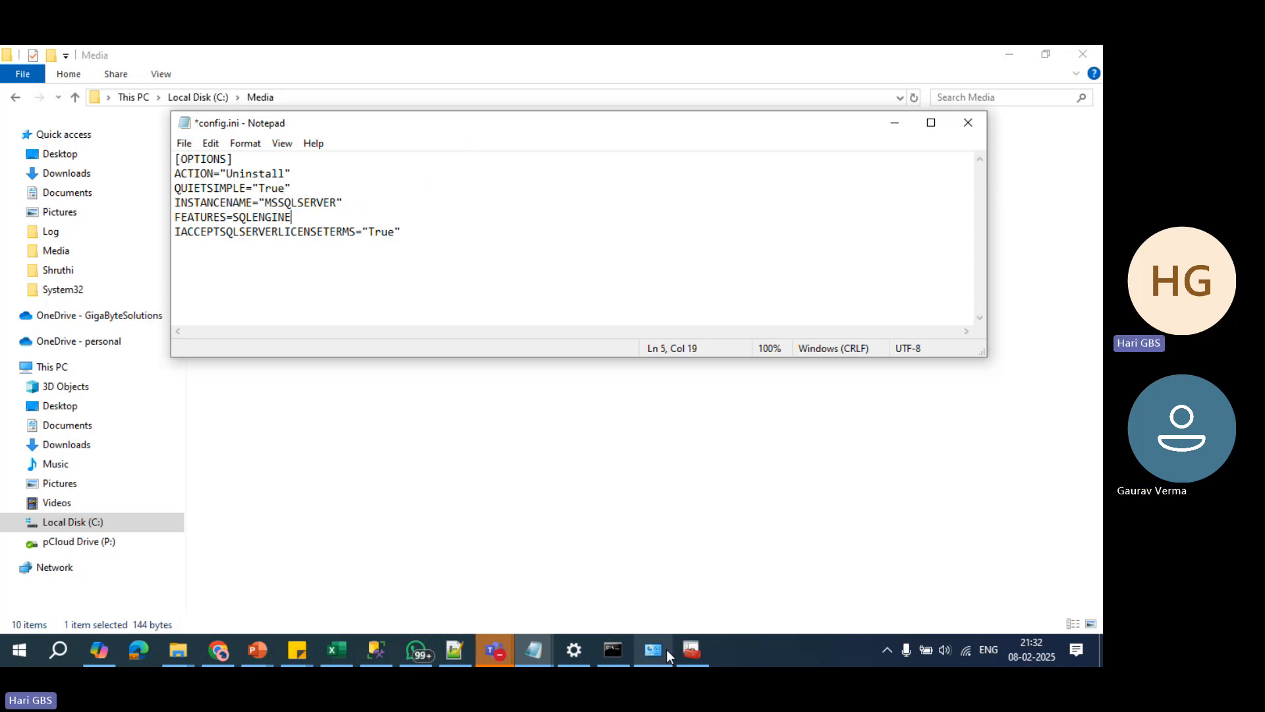
# Step: Set INSTANCENAME in config.ini to "INSTB34_2022", checking the name against the services in SQL Server Configuration Manager
pyautogui.click(685, 647)
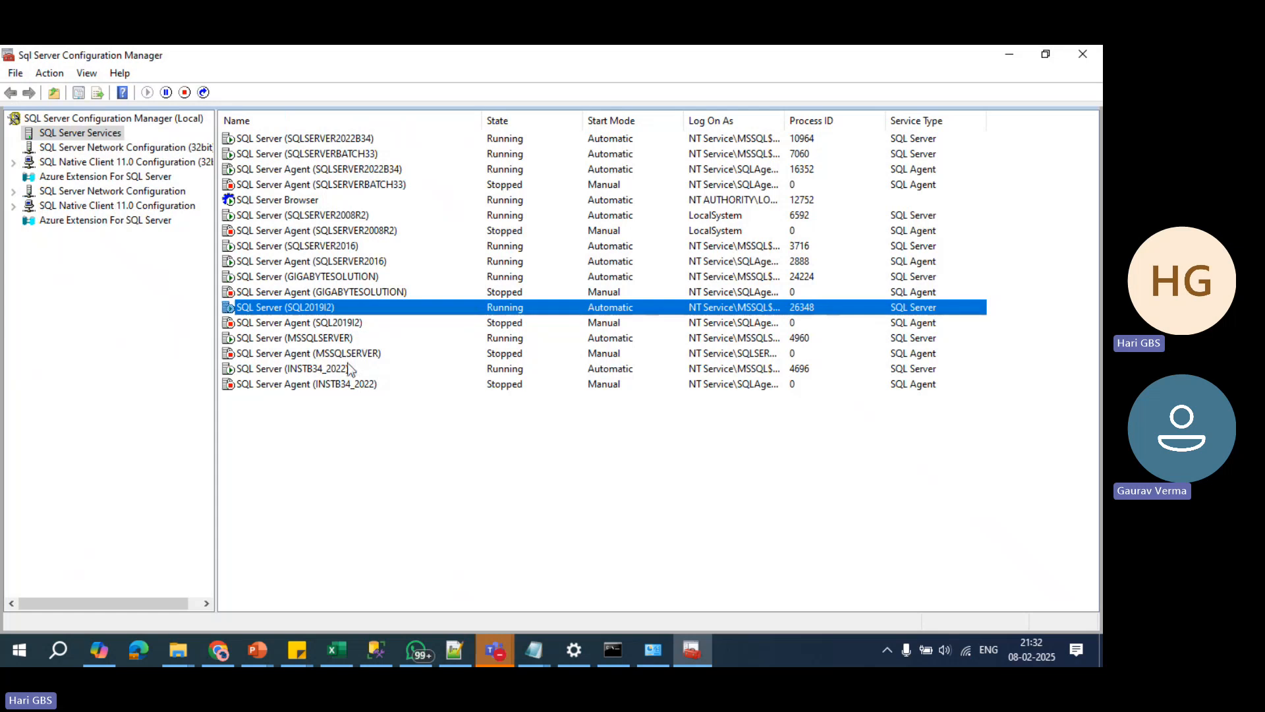
pyautogui.click(337, 373)
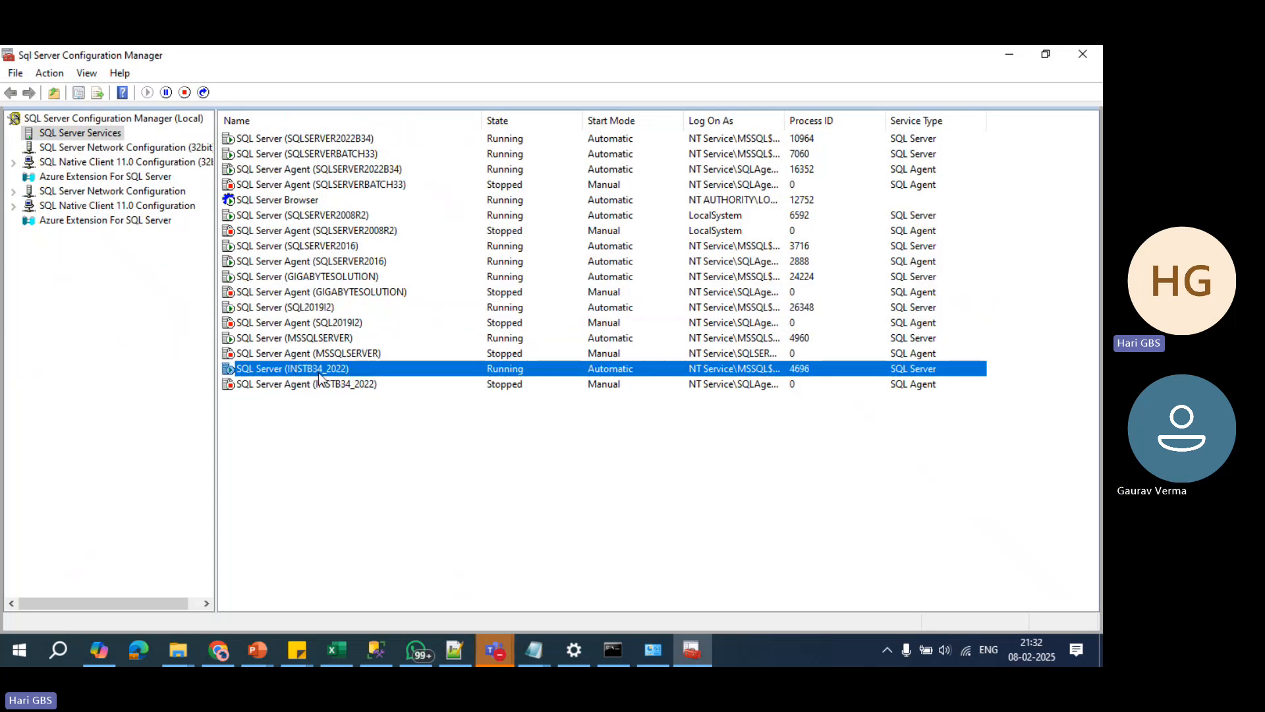
pyautogui.hotkey('alt', 'Tab')
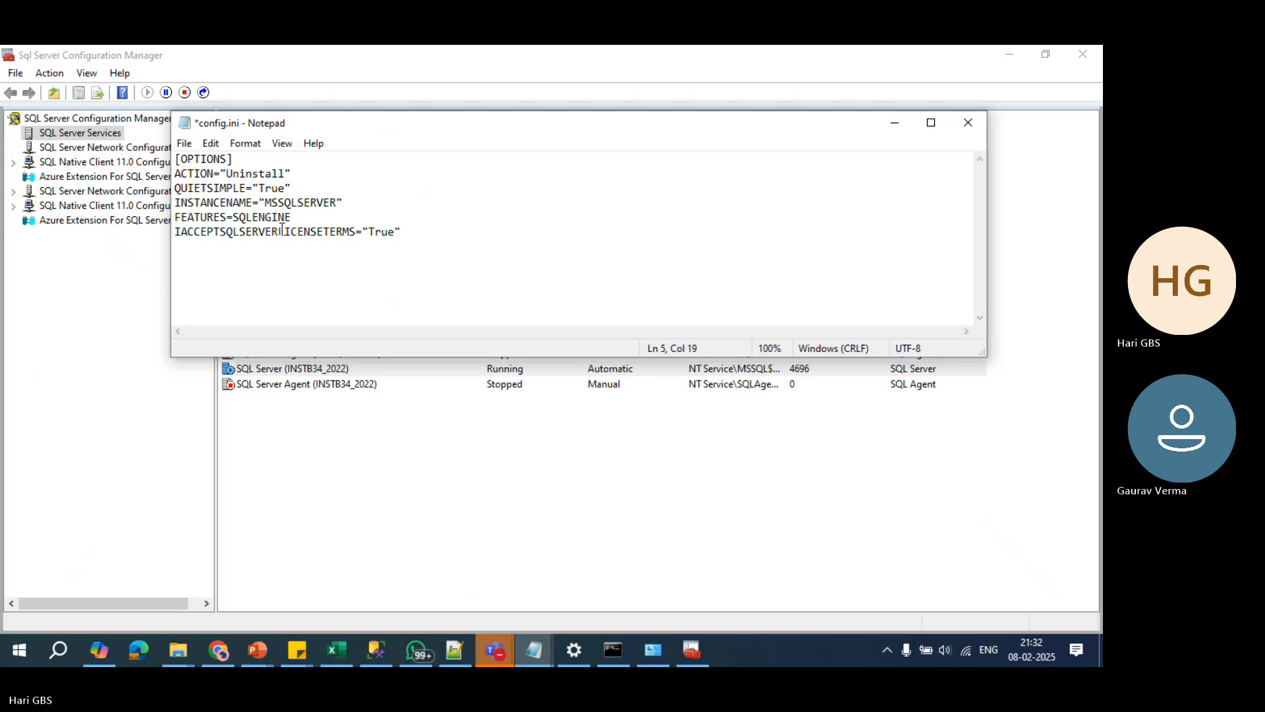
pyautogui.click(285, 201)
pyautogui.tripleClick(284, 202)
pyautogui.click(284, 201)
pyautogui.moveTo(264, 202); pyautogui.dragTo(330, 206)
pyautogui.hotkey('shift', 'Right')
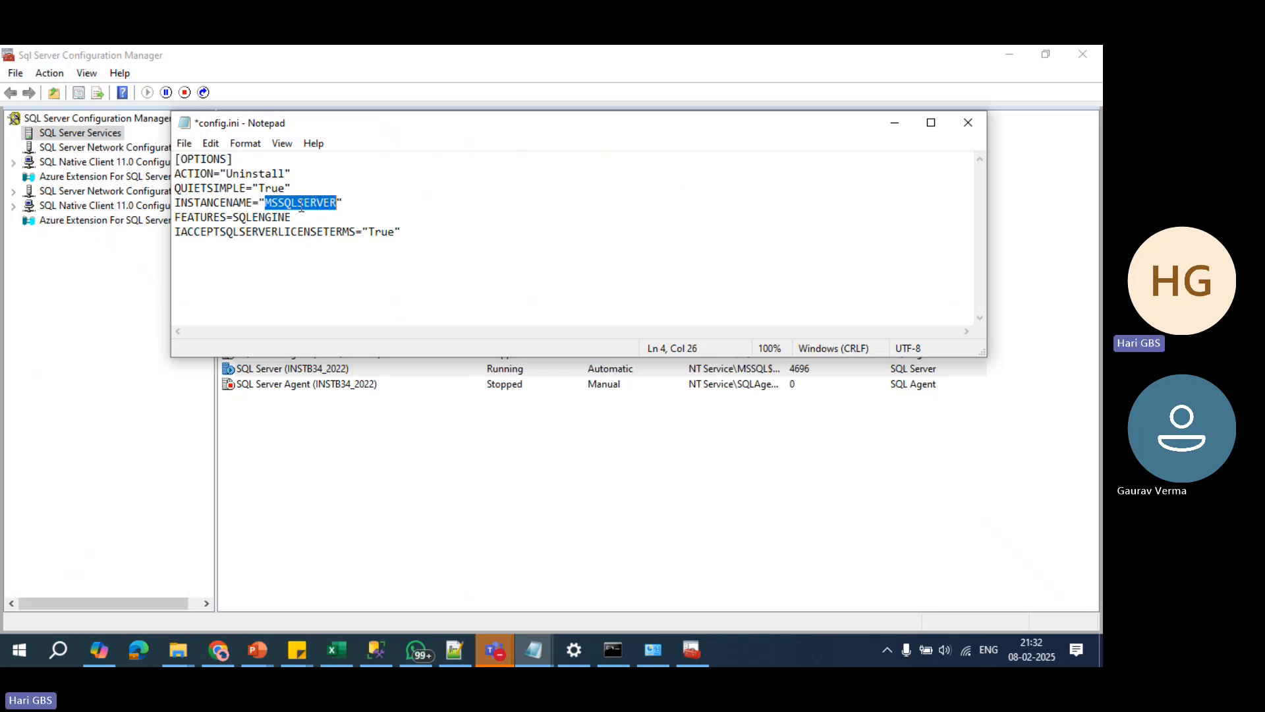
pyautogui.write('INST')
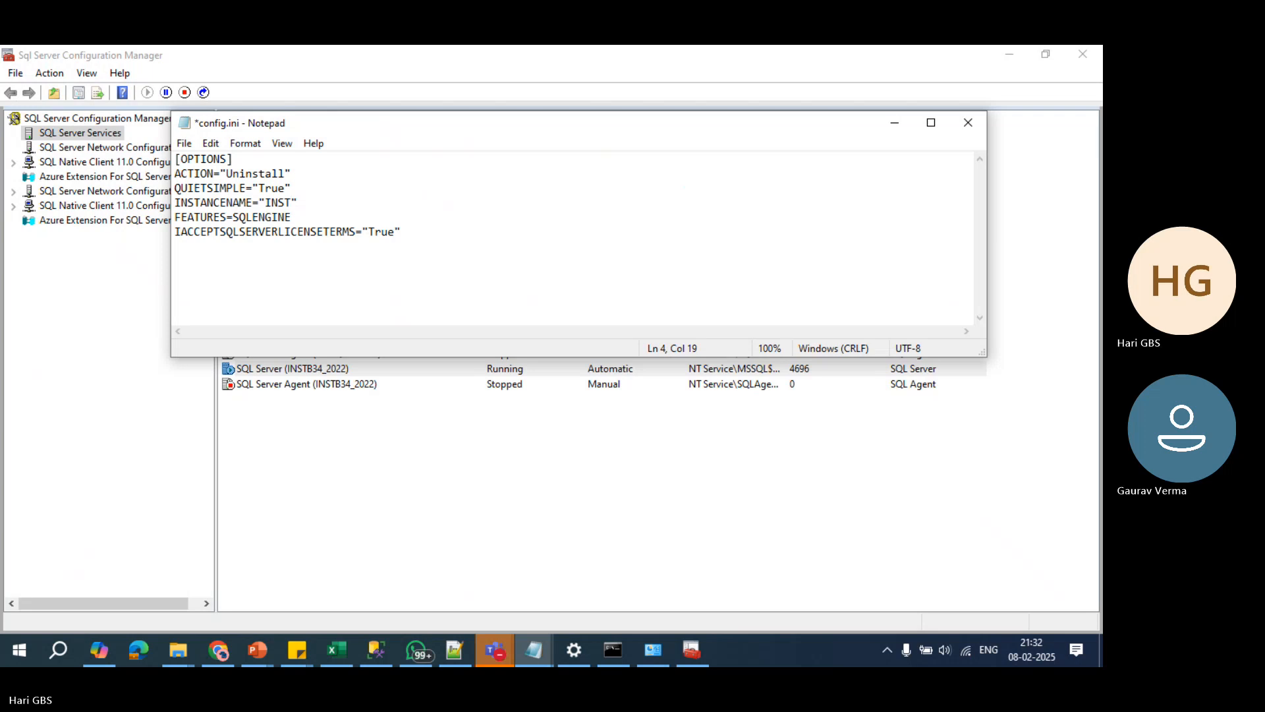
pyautogui.write('B34_2022')
pyautogui.hotkey('alt', 'Tab')
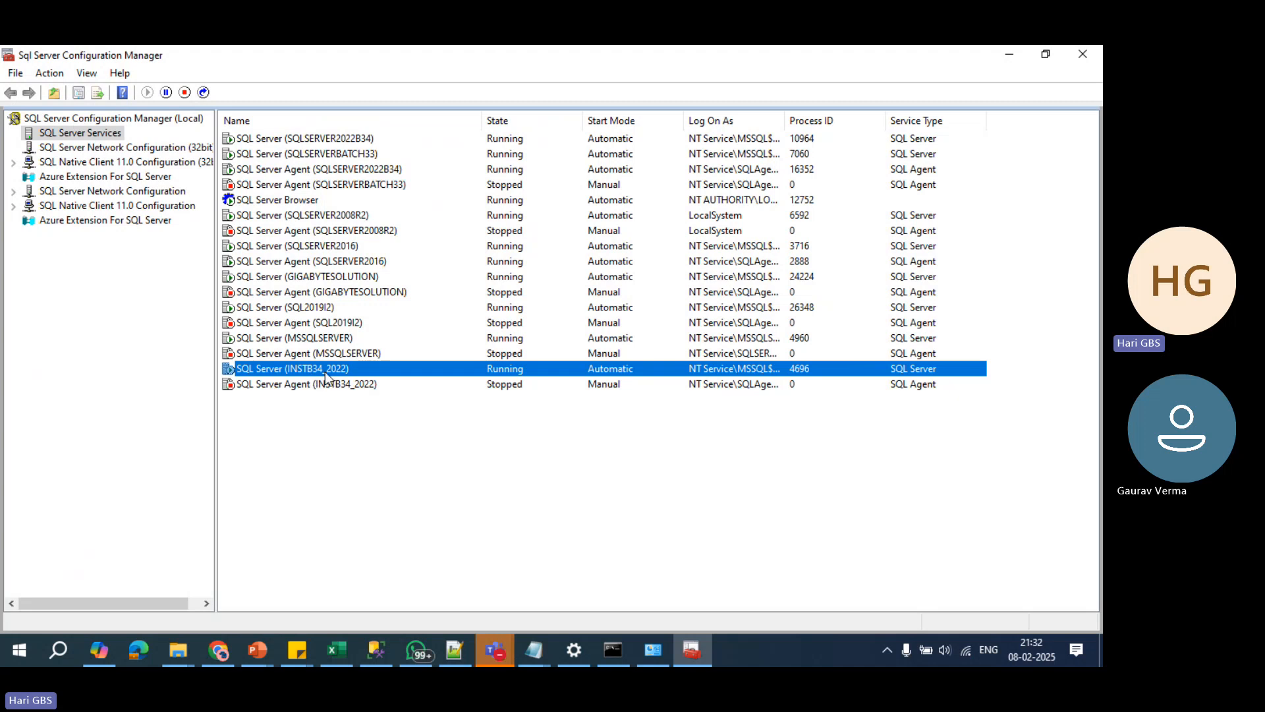
pyautogui.hotkey('alt', 'Tab')
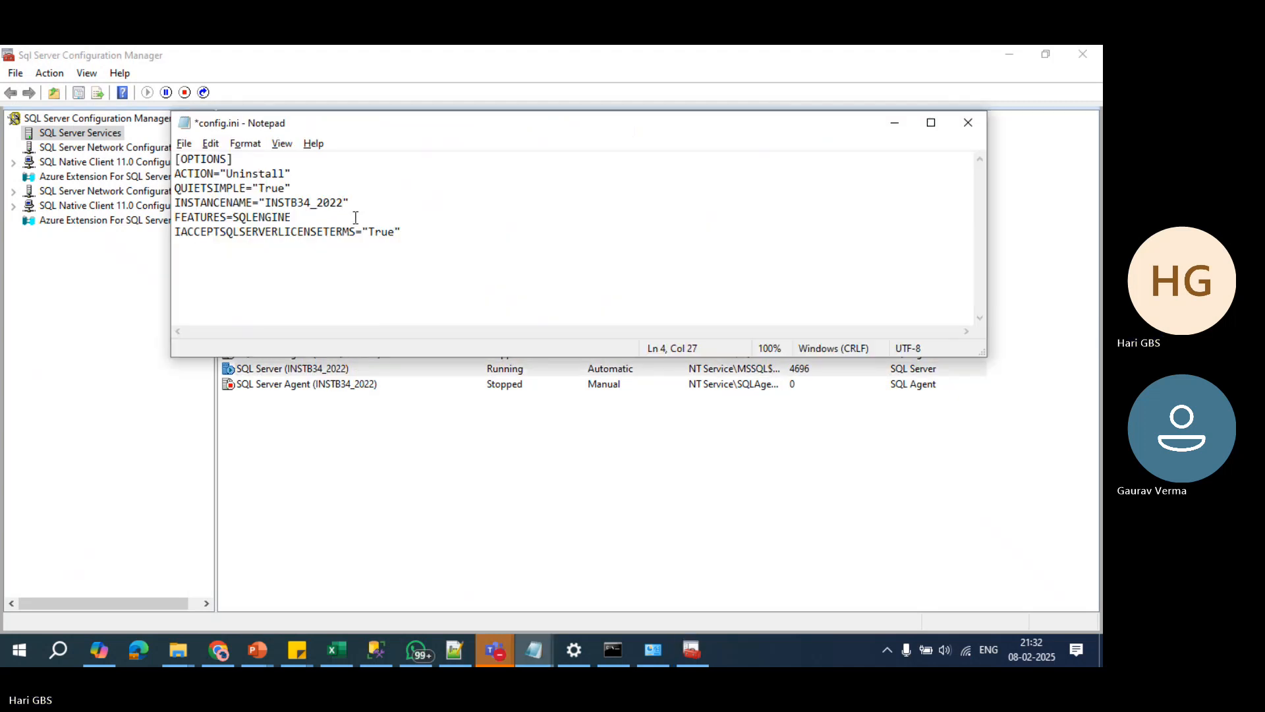
# Step: Save the edited config.ini and close it
pyautogui.click(484, 223)
pyautogui.hotkey('ctrl', 's')
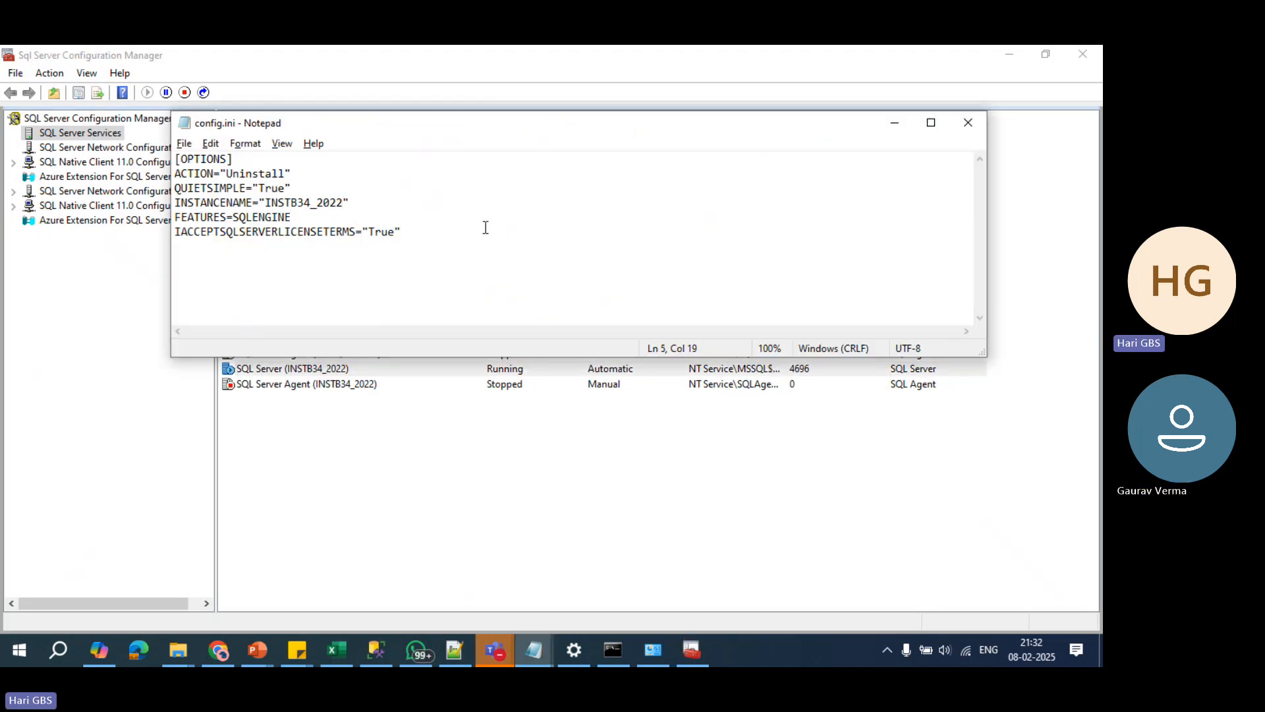
pyautogui.click(967, 122)
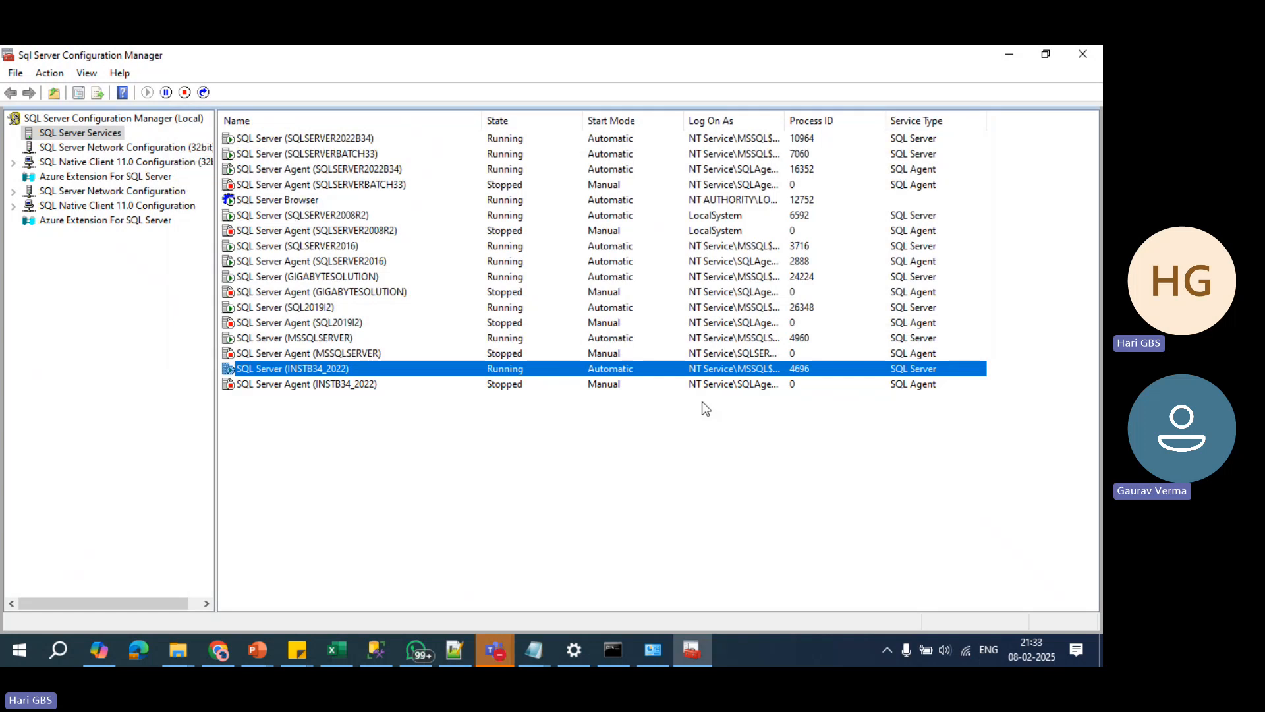
# Step: Switch to the Command Prompt and change to the C:\MEDIA\SQLServer2022-x64-ENU-Dev directory
pyautogui.hotkey('alt', 'Tab')
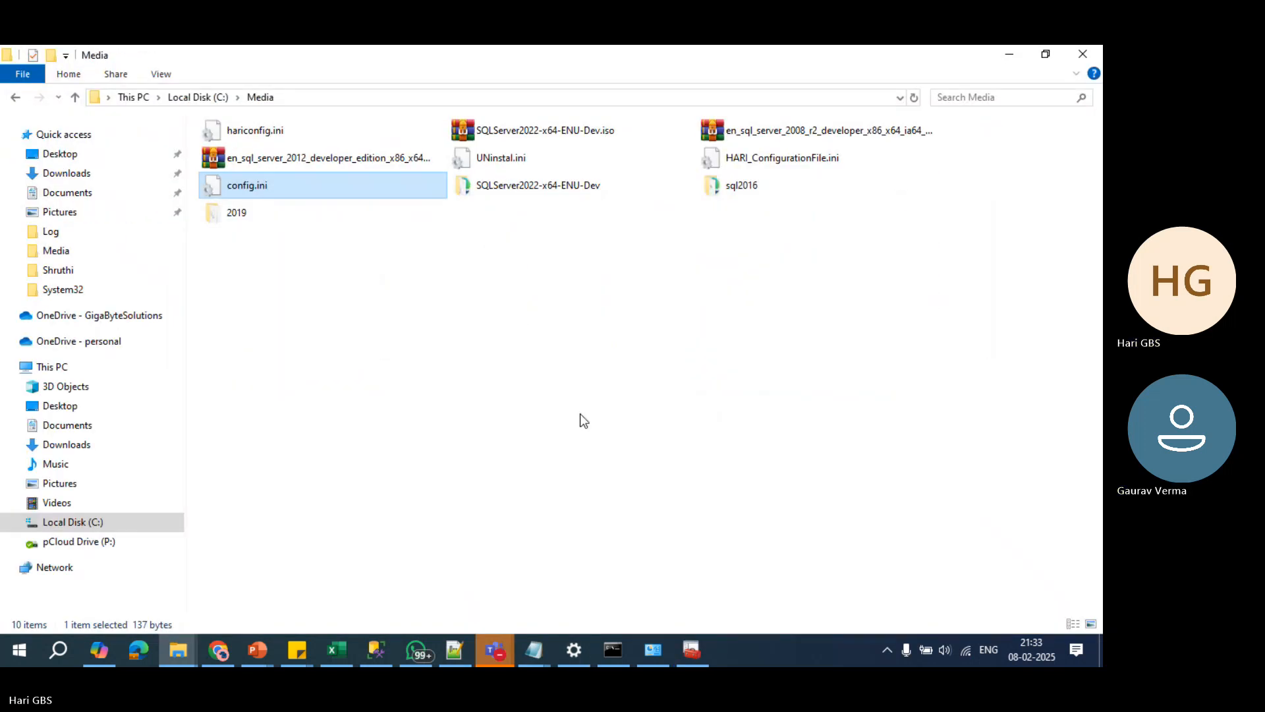
pyautogui.hotkey('alt', 'Tab')
pyautogui.press('Tab')
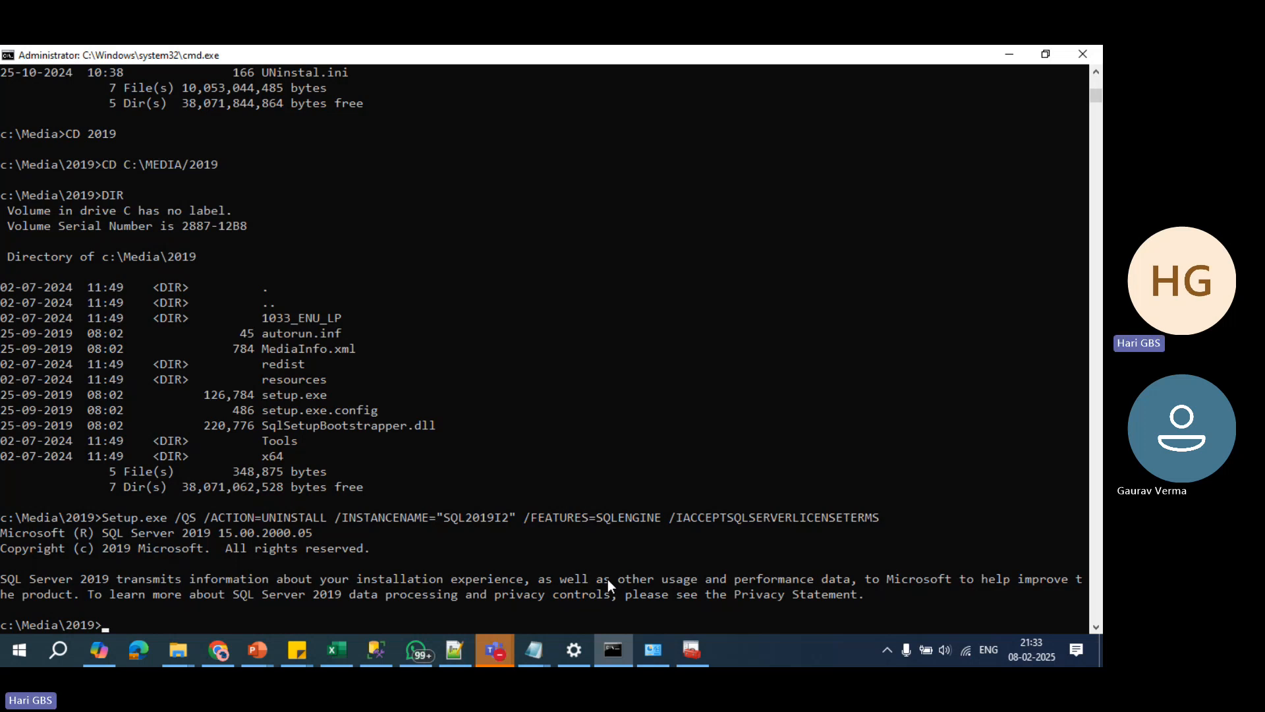
pyautogui.write('CD C:\\')
pyautogui.write('MEDIA\\sql2016')
pyautogui.press('BackSpace')
pyautogui.press('BackSpace')
pyautogui.press('BackSpace')
pyautogui.press('BackSpace')
pyautogui.press('Tab')
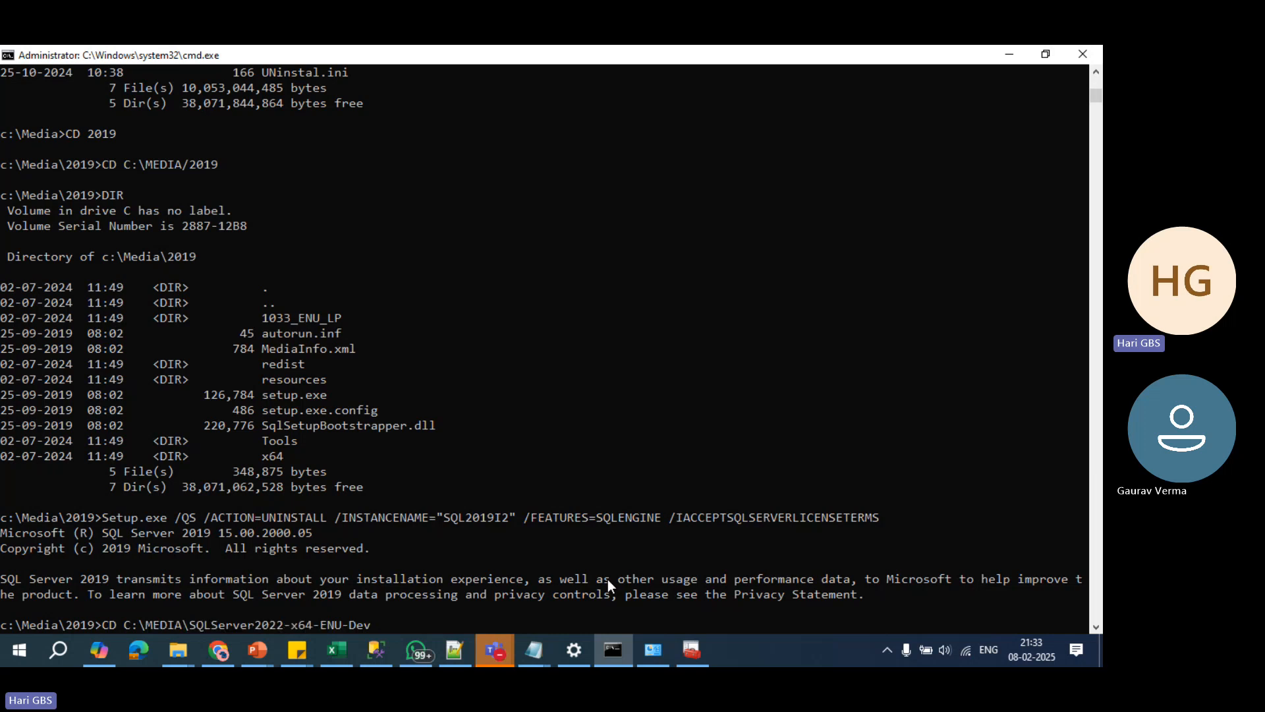
pyautogui.press('Return')
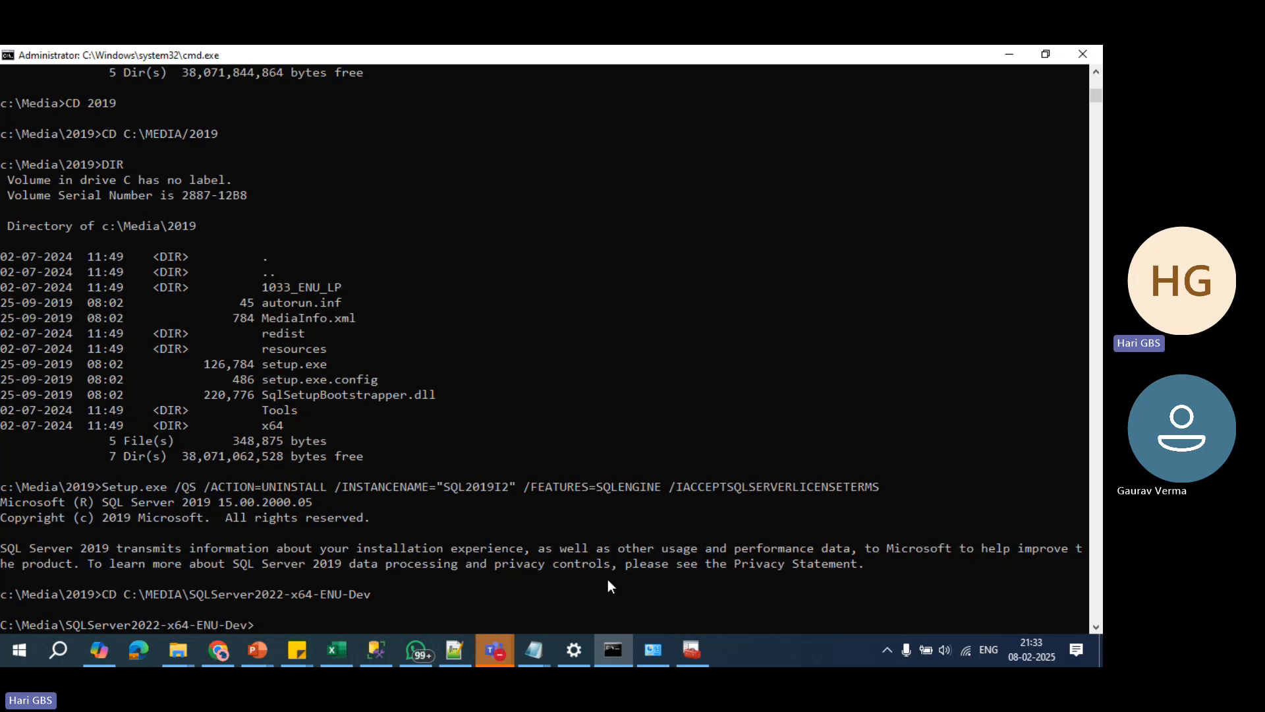
# Step: Look through the command history for the earlier Setup.exe command that uses a configuration file
pyautogui.press('F7')
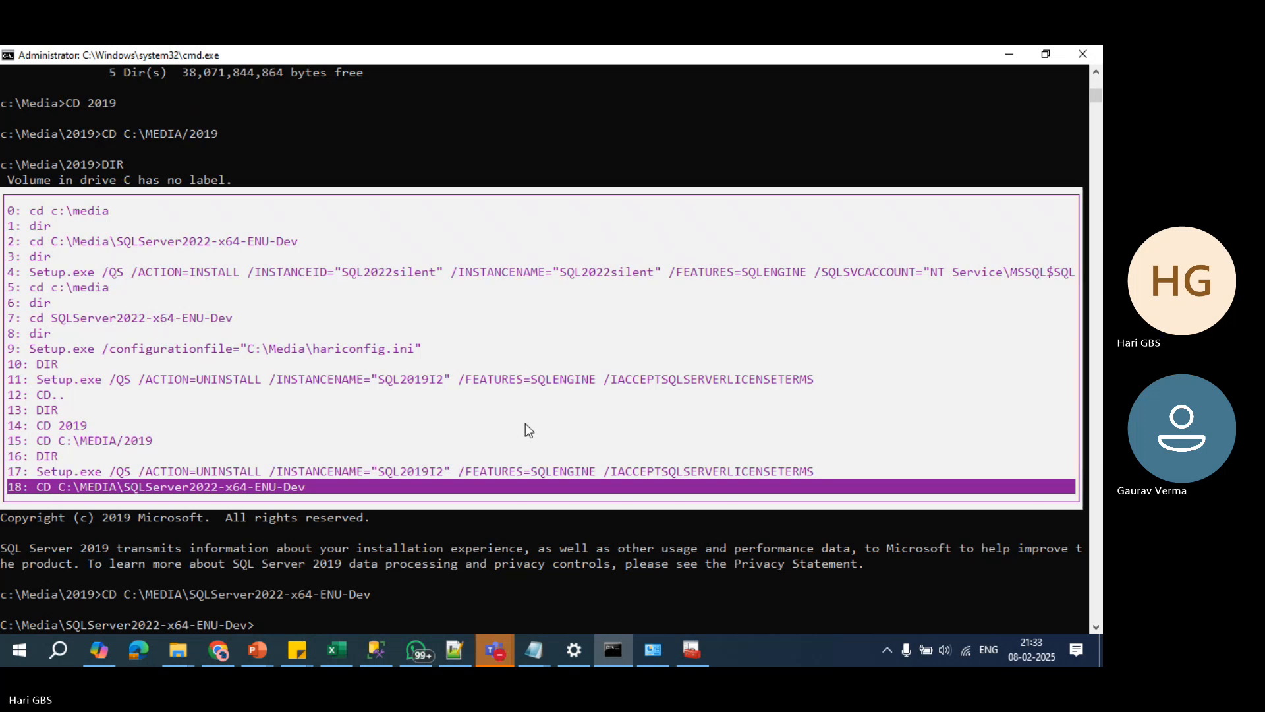
pyautogui.press('Up')
pyautogui.press('Up')
pyautogui.press('Up')
pyautogui.press('Up')
pyautogui.press('Up')
pyautogui.press('Up')
pyautogui.press('Up')
pyautogui.press('Up')
pyautogui.press('Up')
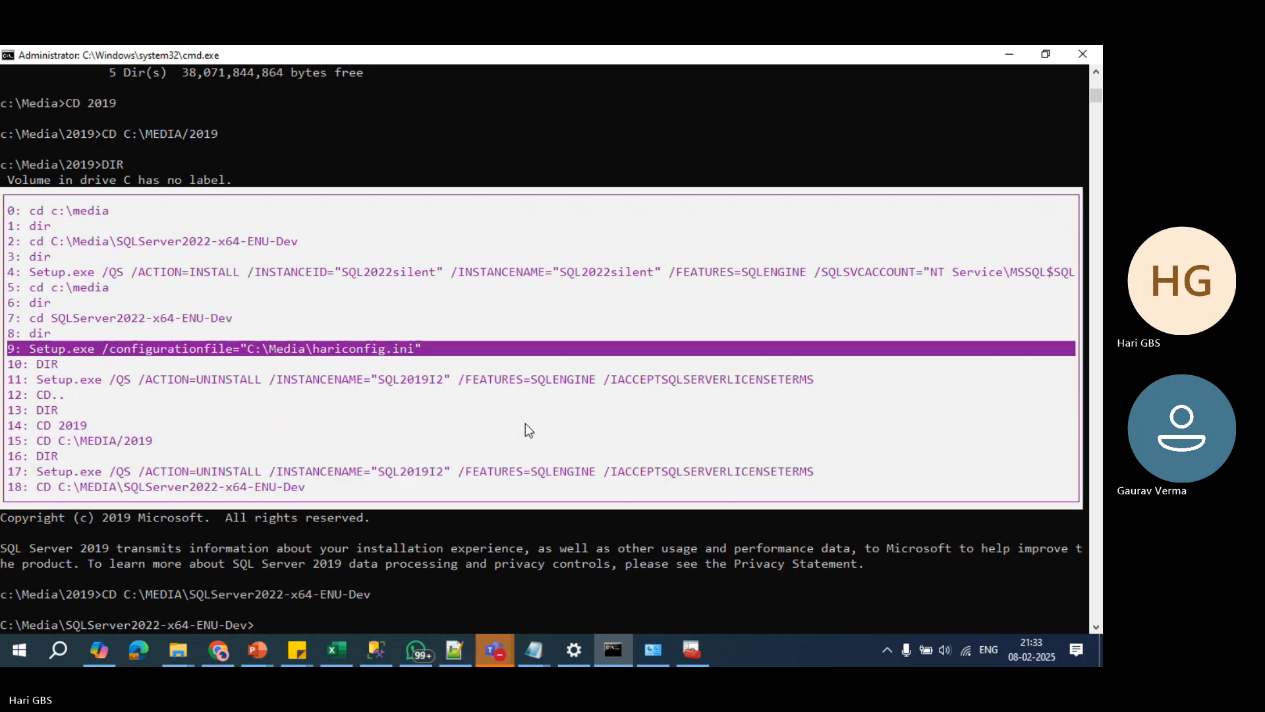
pyautogui.press('Up')
pyautogui.press('Up')
pyautogui.press('Up')
pyautogui.press('Up')
pyautogui.press('Up')
pyautogui.press('Up')
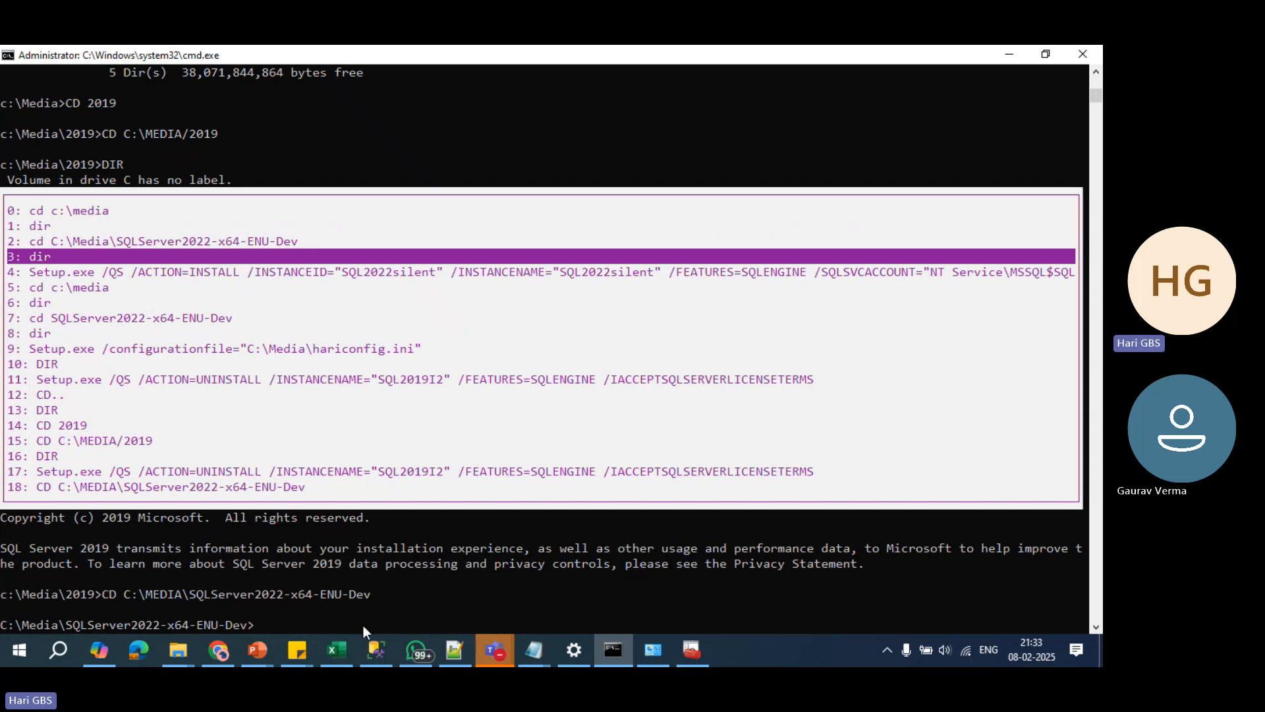
pyautogui.press('Escape')
pyautogui.press('Up')
pyautogui.press('Up')
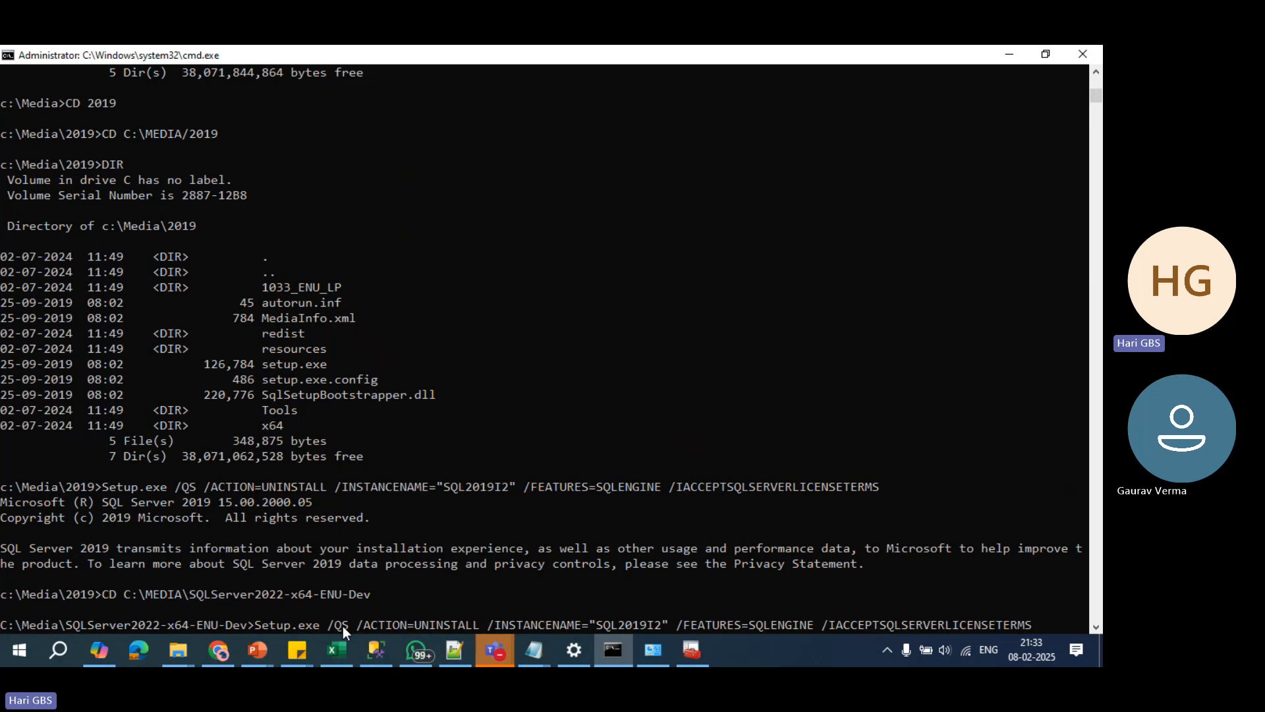
pyautogui.press('Up')
pyautogui.press('Up')
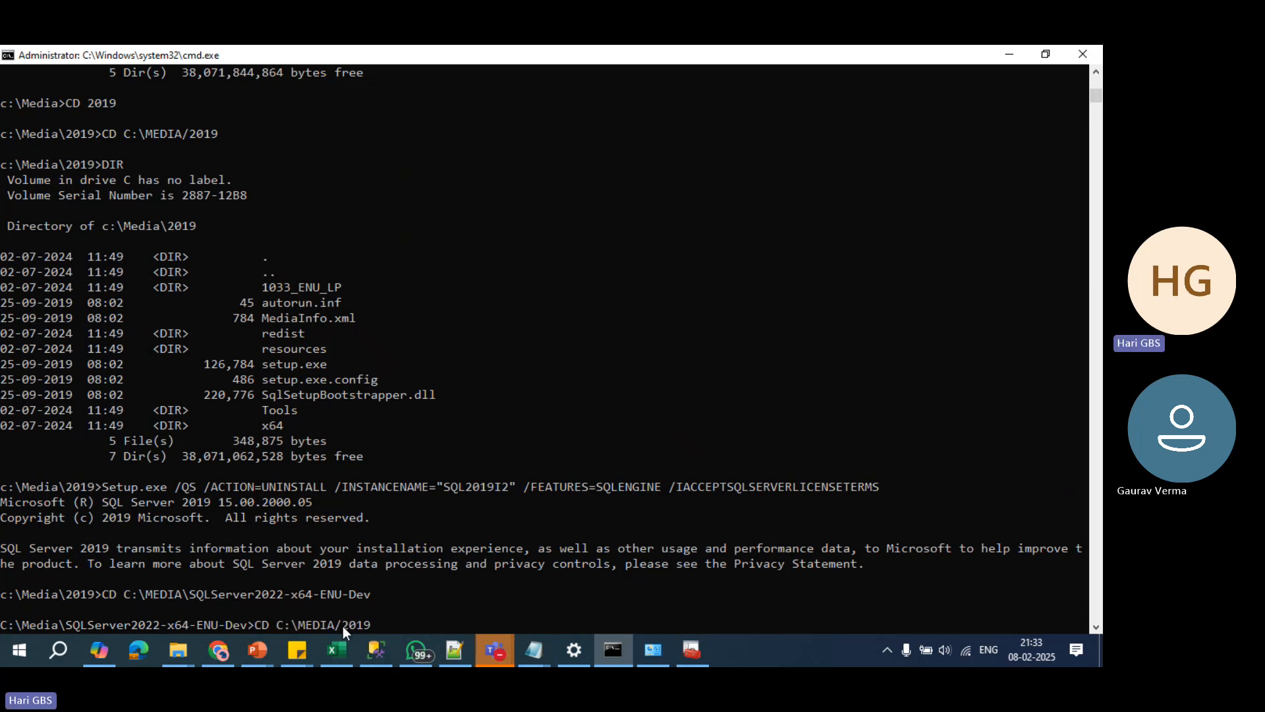
# Step: Switch to Notepad++ and change the configuration file path in the first Setup.exe command to "C:\Media\config.ini"
pyautogui.hotkey('alt', 'Tab')
pyautogui.press('Tab')
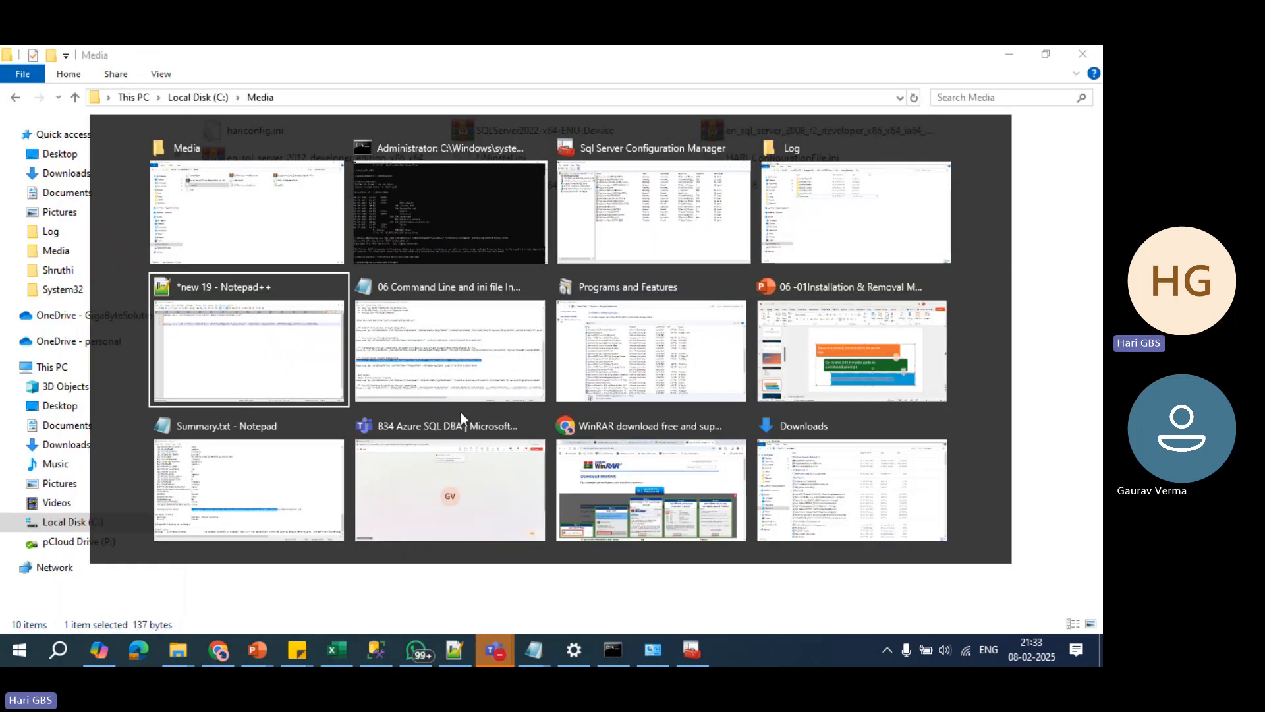
pyautogui.click(322, 358)
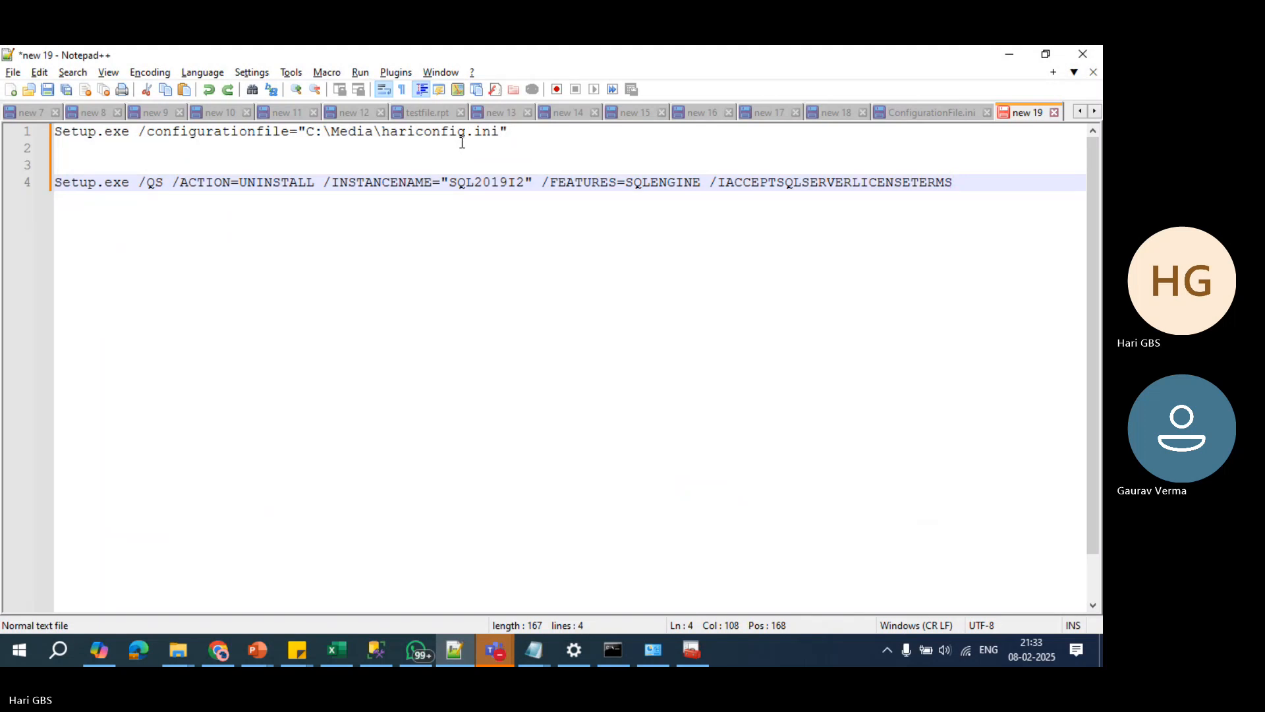
pyautogui.click(462, 143)
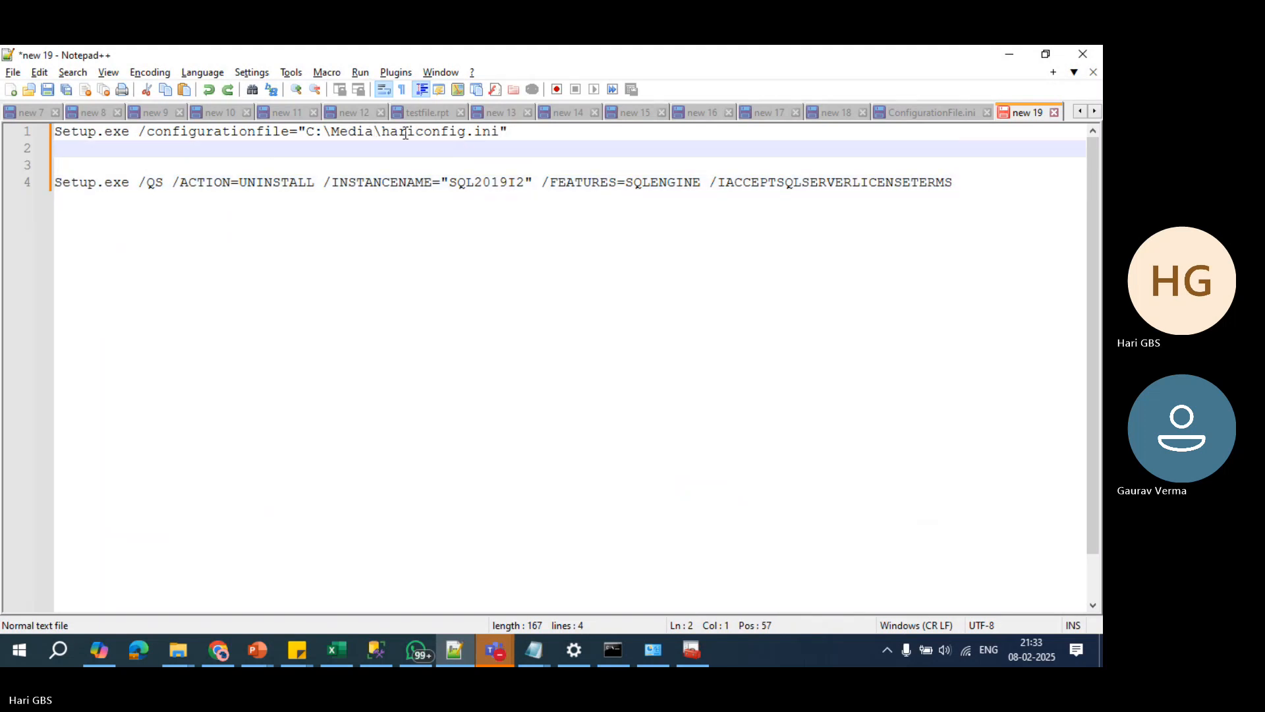
pyautogui.moveTo(411, 131); pyautogui.dragTo(378, 132)
pyautogui.press('BackSpace')
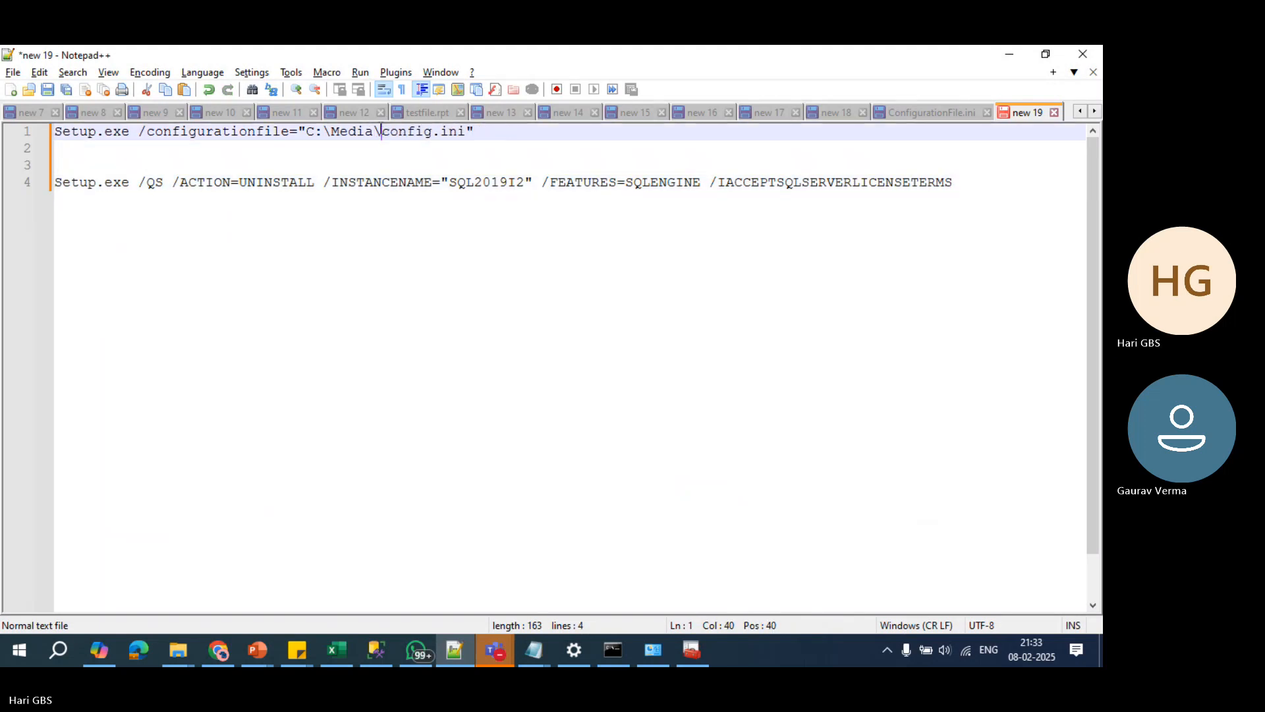
# Step: Copy the edited Setup.exe command and review its /configurationfile parameter at a larger text size
pyautogui.hotkey('ctrl', 'a')
pyautogui.click(416, 132)
pyautogui.moveTo(475, 133); pyautogui.dragTo(2, 109)
pyautogui.press('super+c')
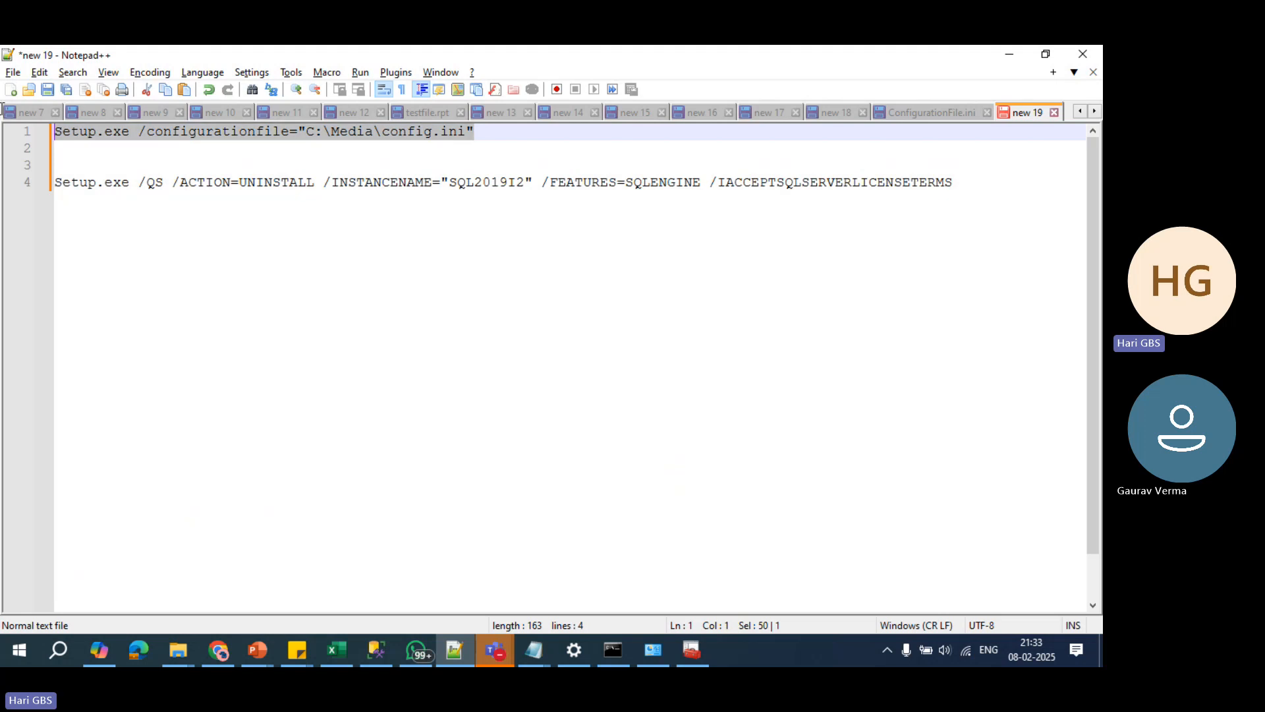
pyautogui.hotkey('alt', 'Tab')
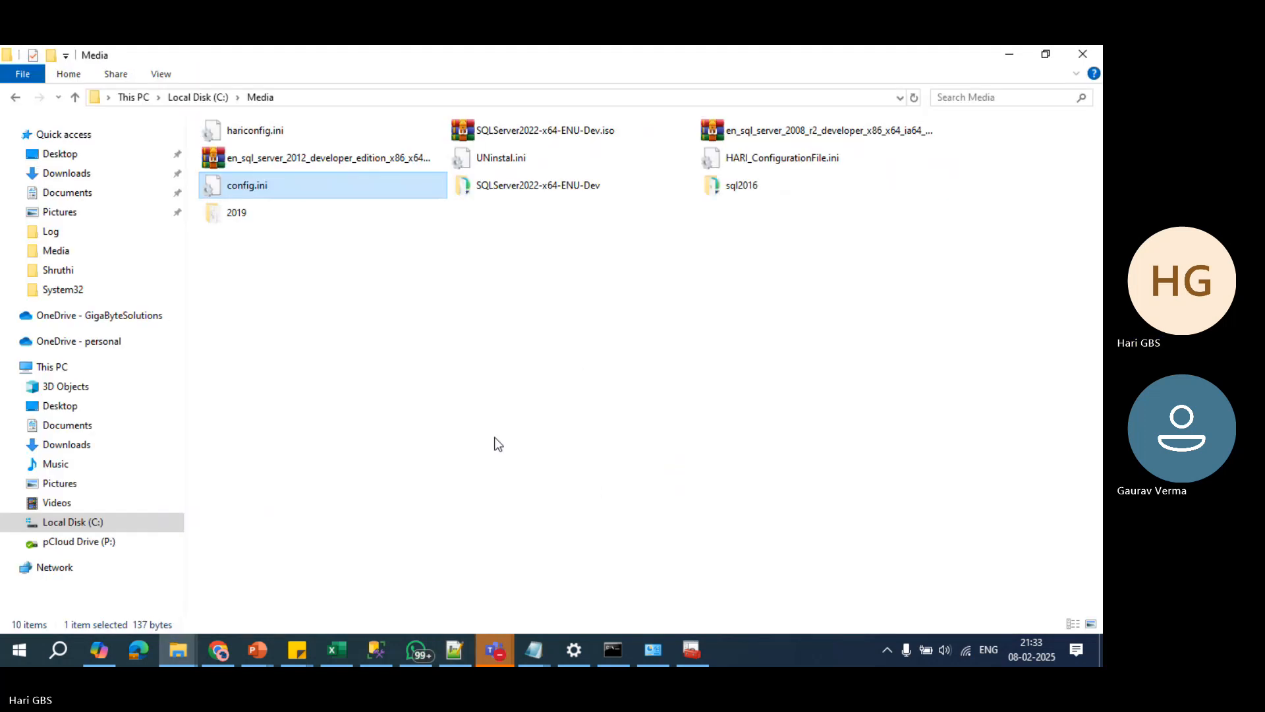
pyautogui.hotkey('alt', 'Tab')
pyautogui.keyDown('ctrl'); pyautogui.scroll(3, 237, 147); pyautogui.keyUp('ctrl')
pyautogui.press('Down')
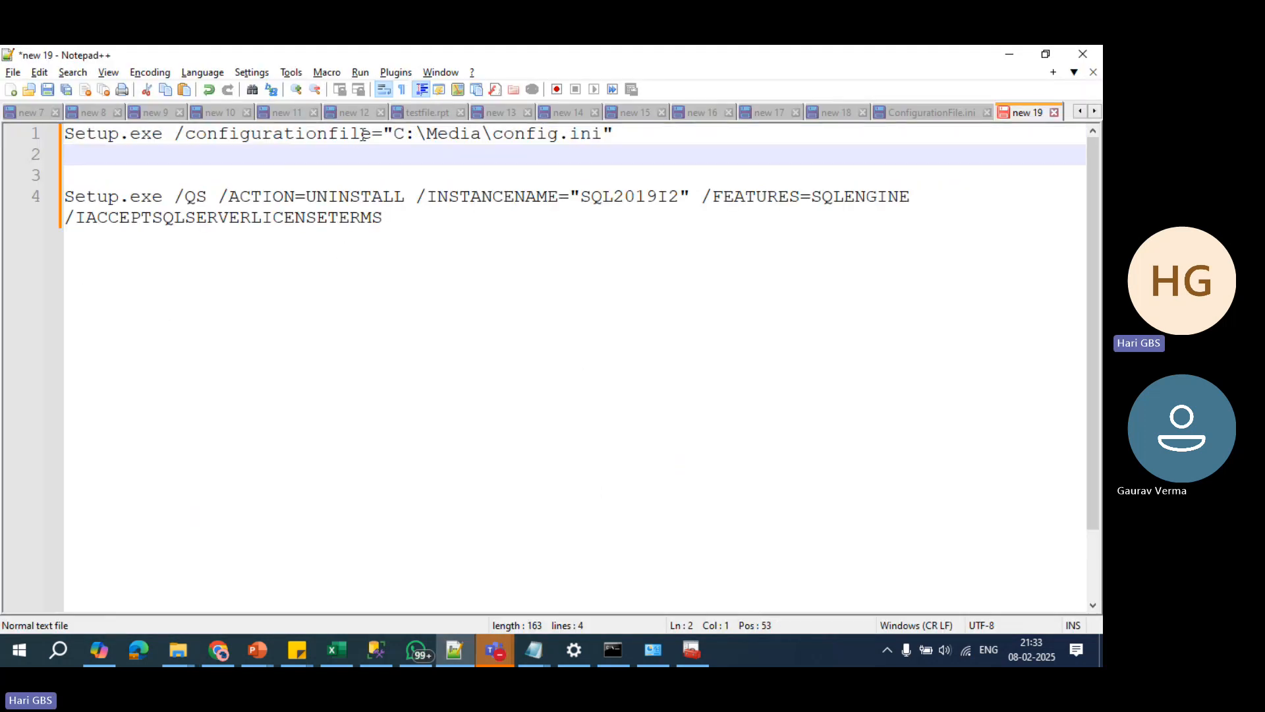
pyautogui.moveTo(371, 134); pyautogui.dragTo(175, 135)
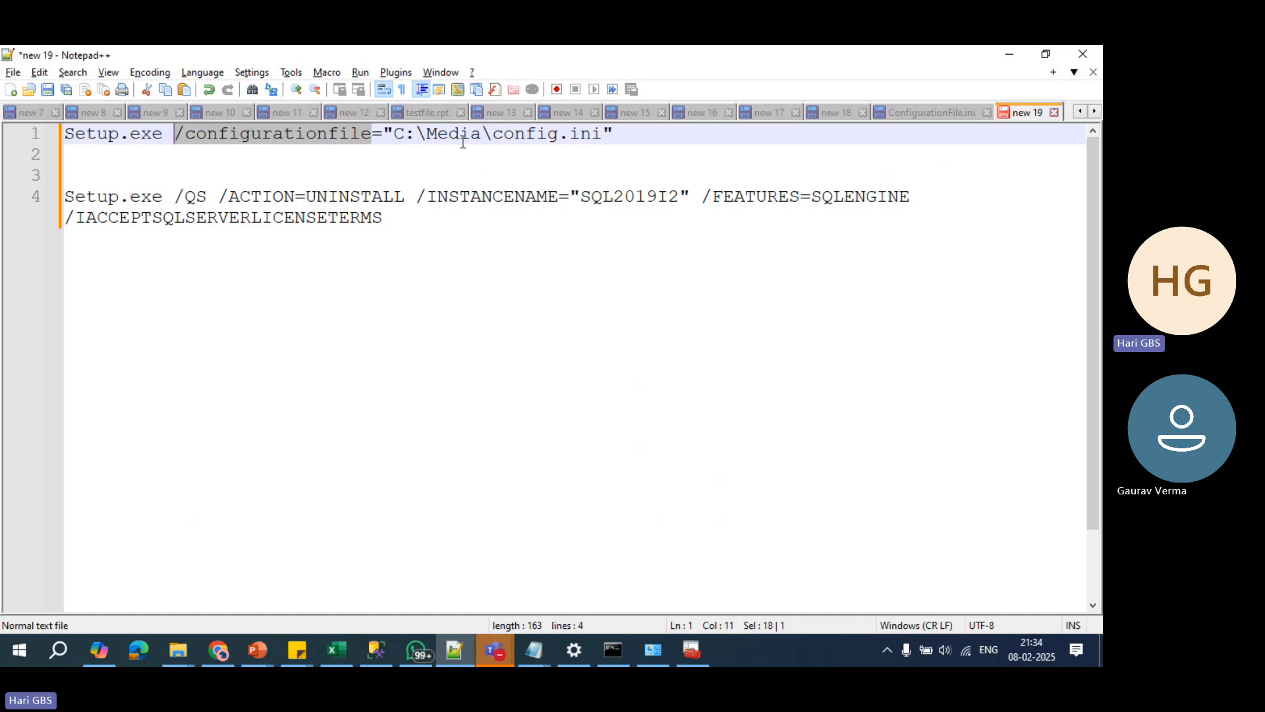
pyautogui.click(732, 133)
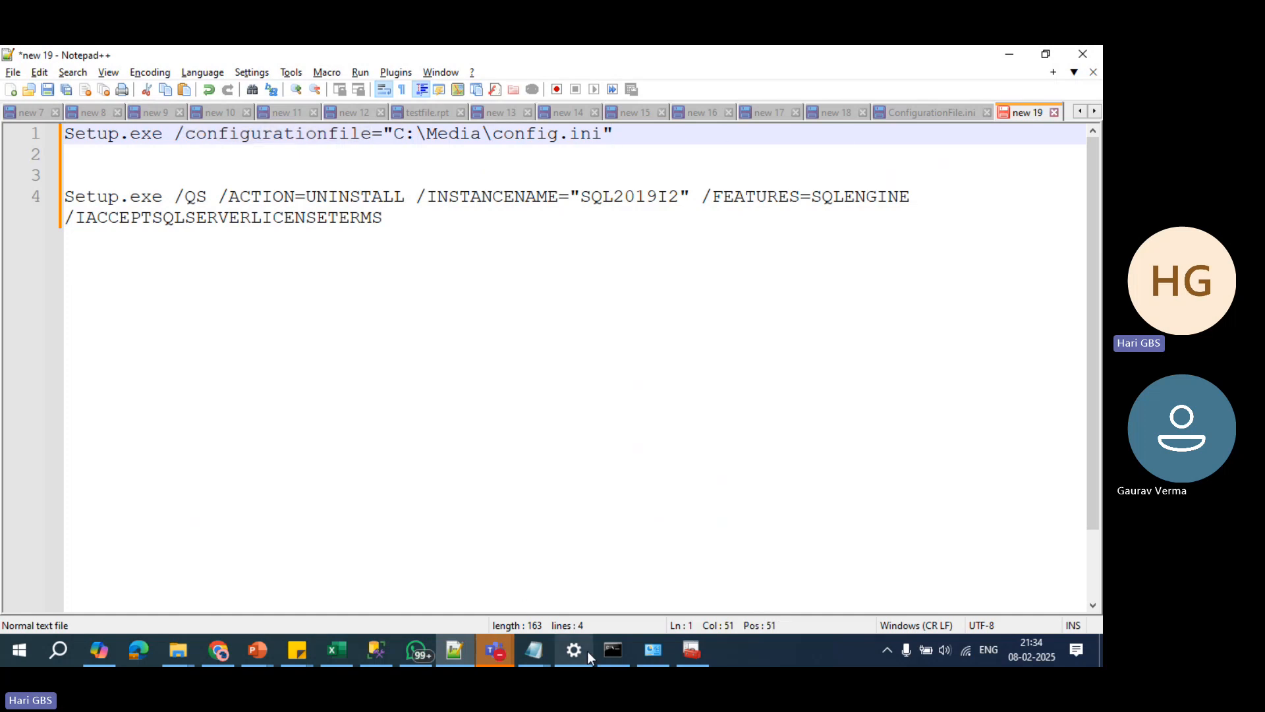
# Step: Switch to the Command Prompt and run Setup.exe /configurationfile="C:\Media\config.ini" from the SQL Server 2022 media directory
pyautogui.click(613, 650)
pyautogui.click(519, 590)
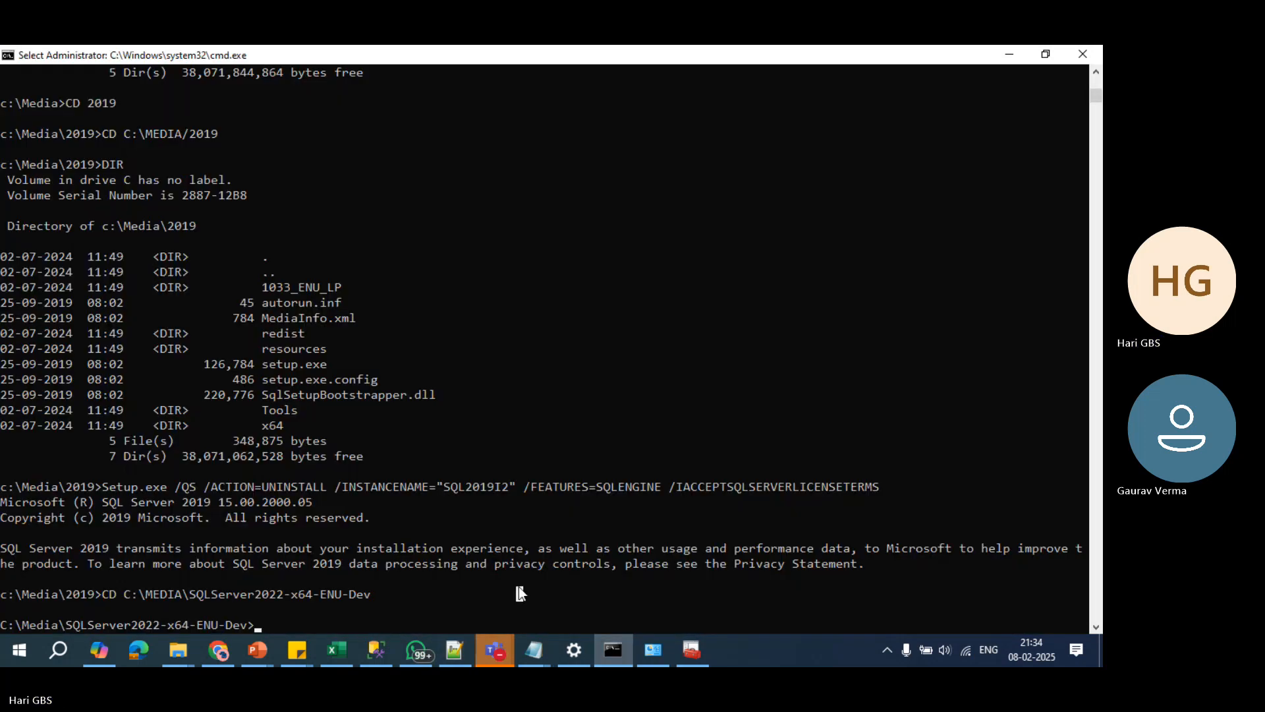
pyautogui.scroll(-3, 520, 593)
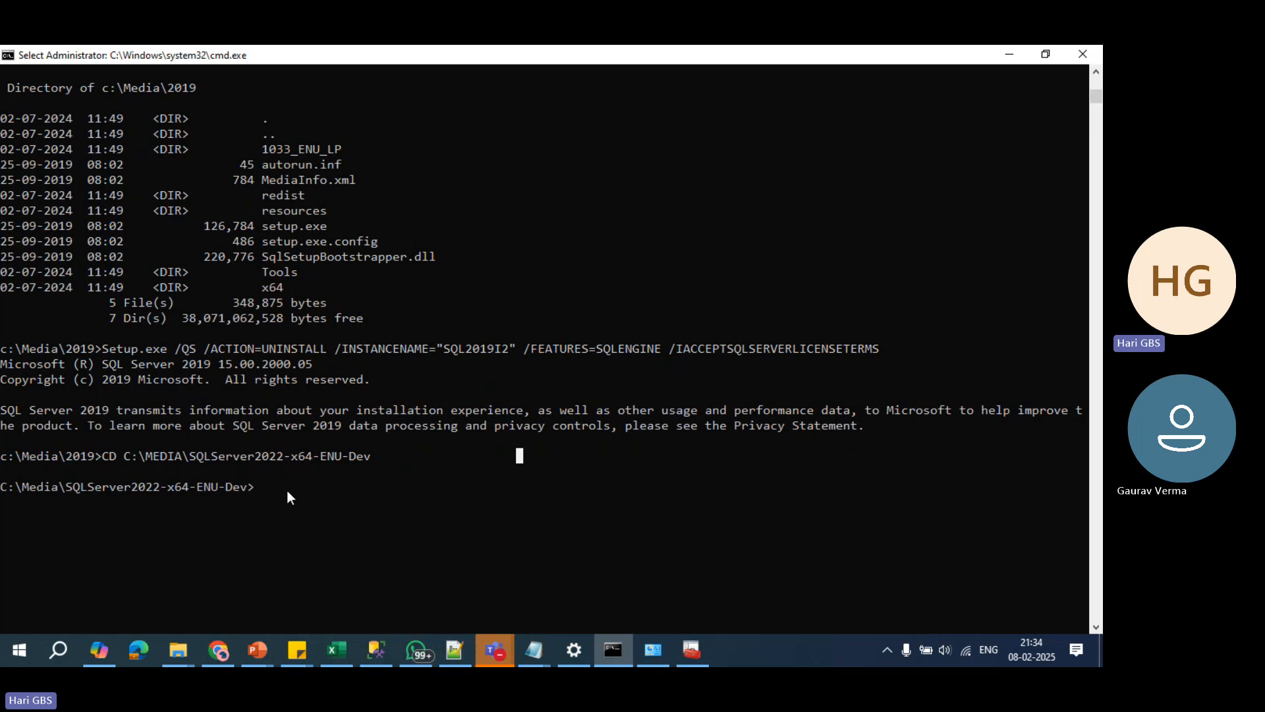
pyautogui.rightClick(318, 490)
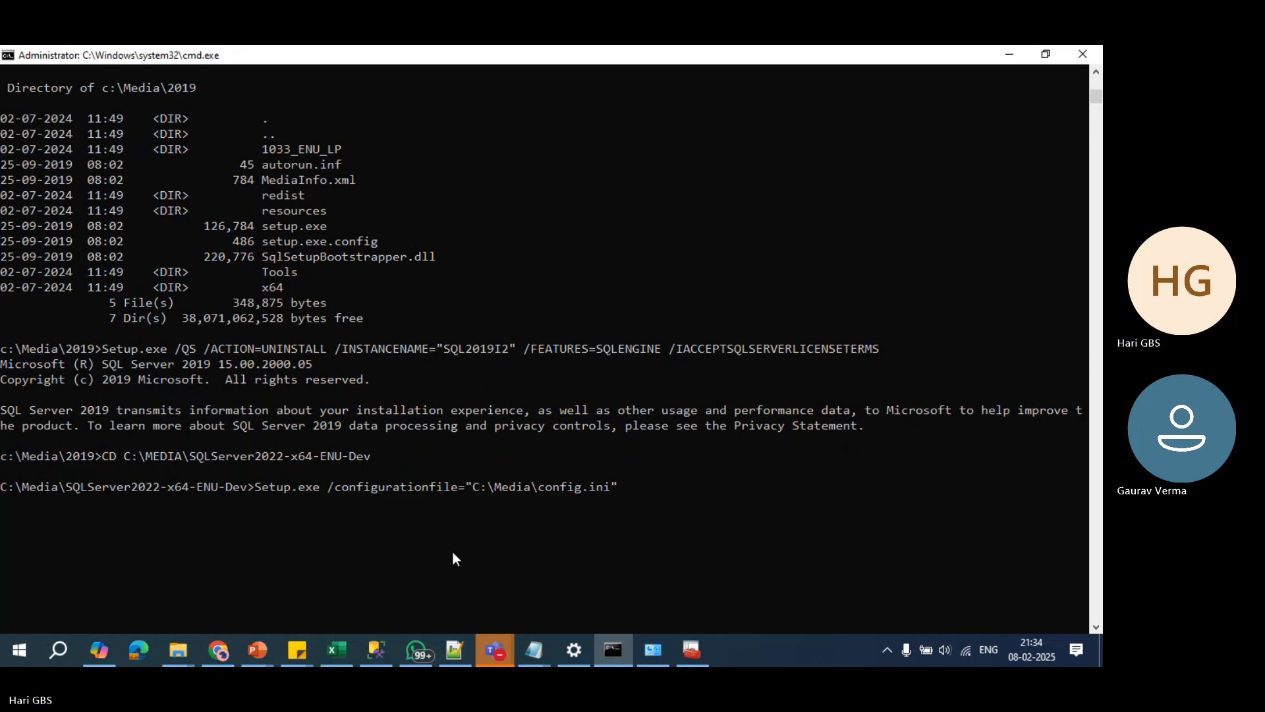
pyautogui.press('Return')
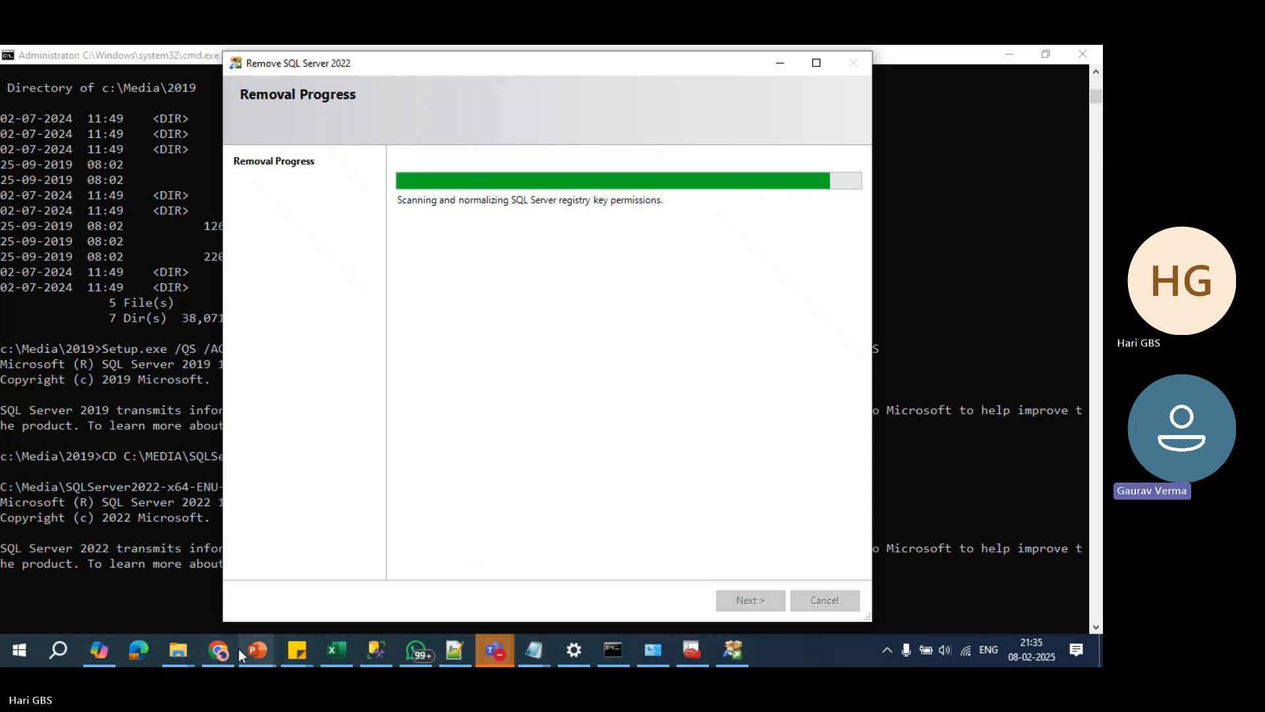
# Step: Switch to the 06 -01 Installation & Removal Methods presentation in PowerPoint and review its uninstallation slides through slide 21
pyautogui.click(257, 649)
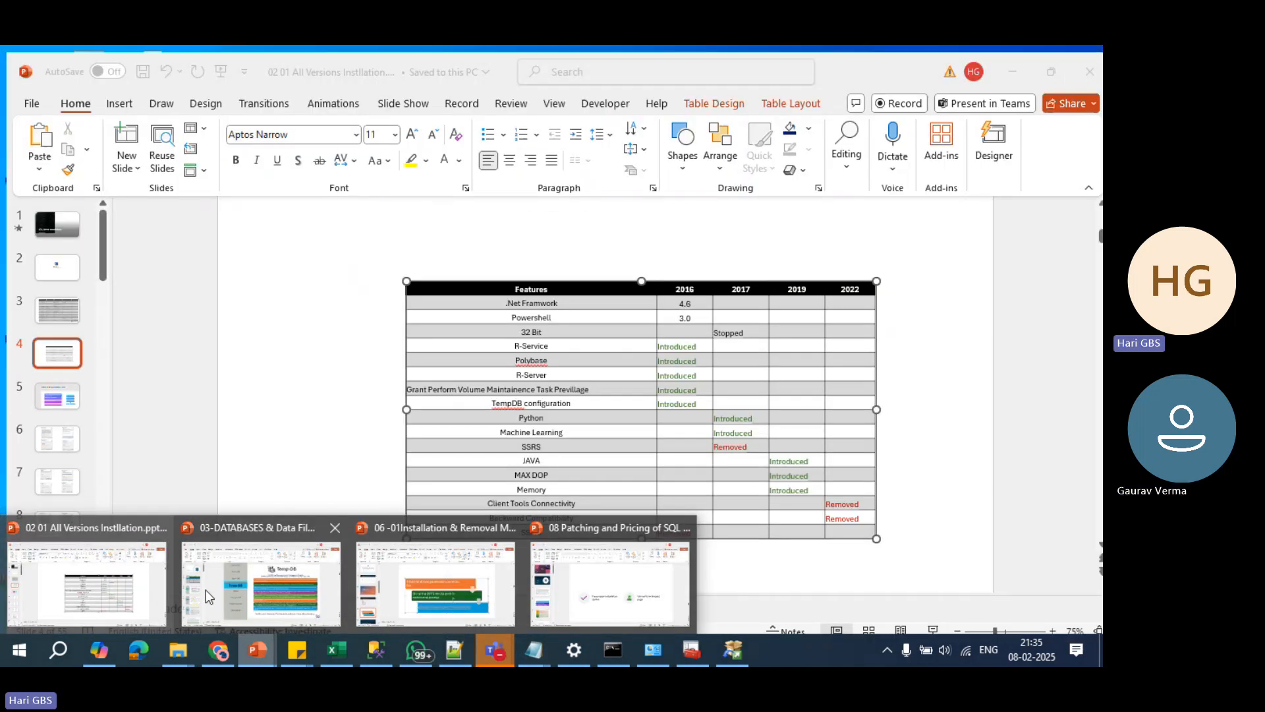
pyautogui.click(484, 575)
pyautogui.click(84, 525)
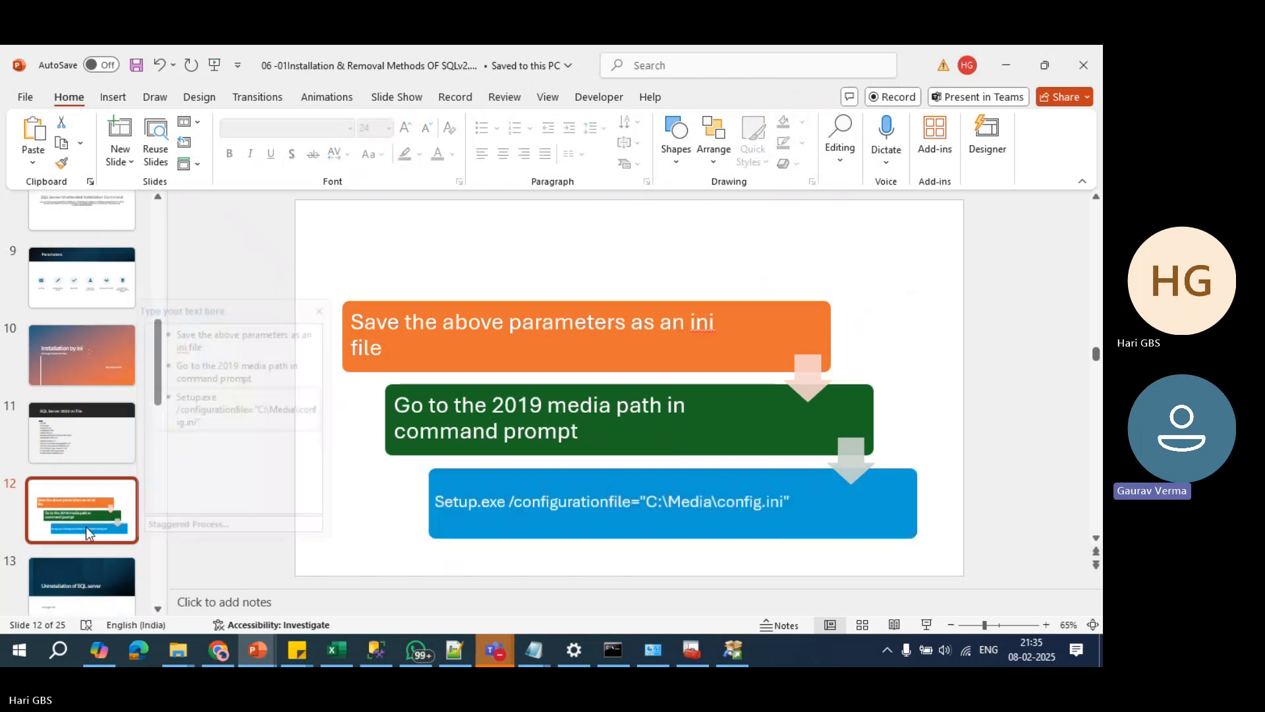
pyautogui.scroll(-2, 88, 529)
pyautogui.press('Down')
pyautogui.press('Down')
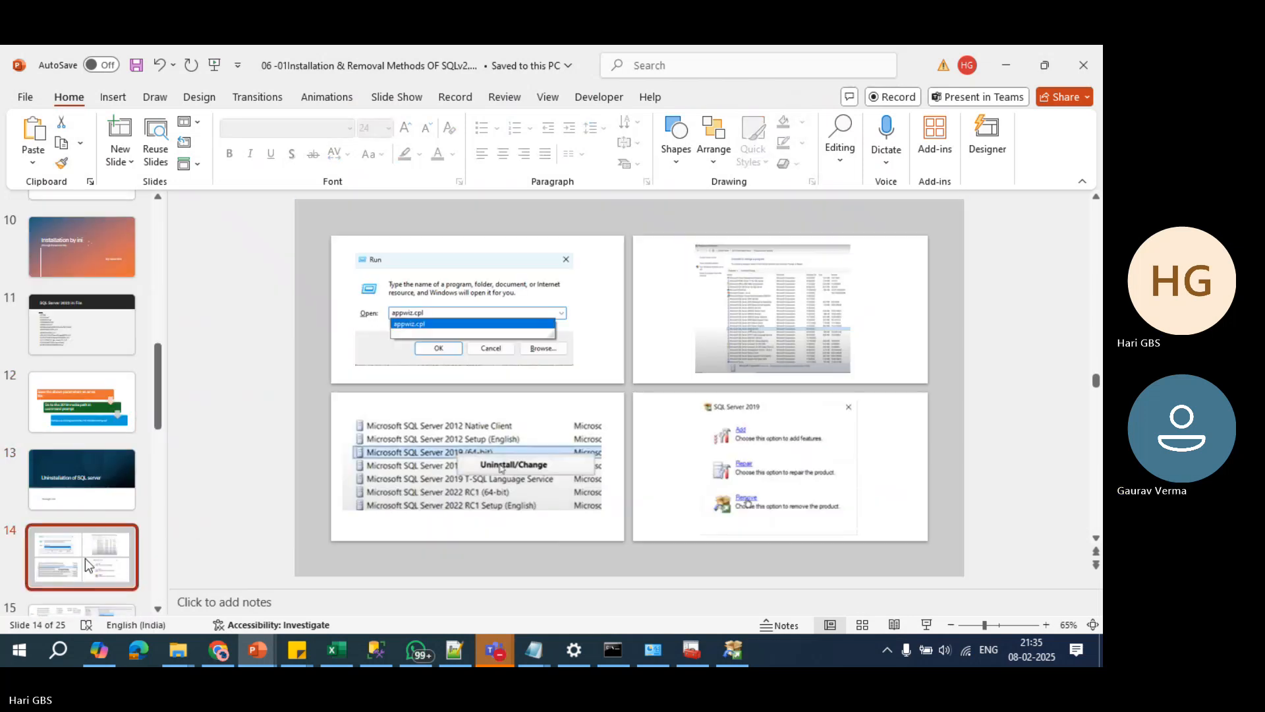
pyautogui.scroll(-2, 86, 538)
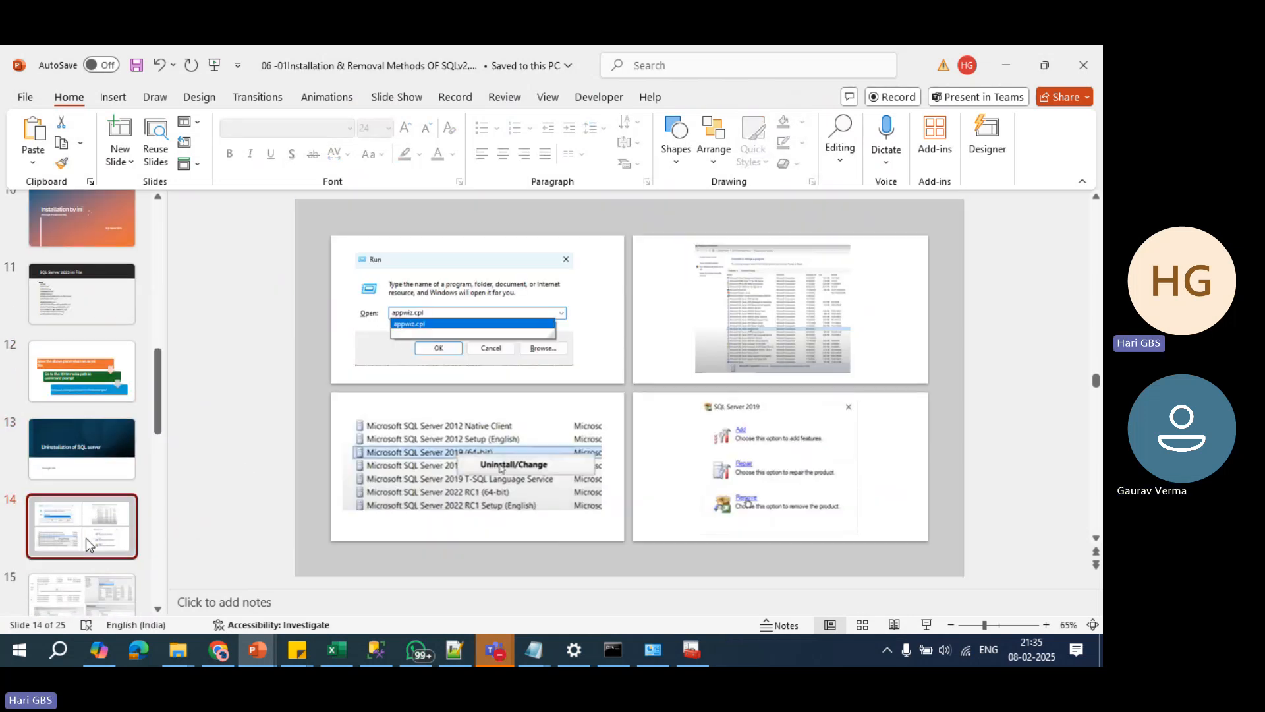
pyautogui.scroll(-7, 88, 523)
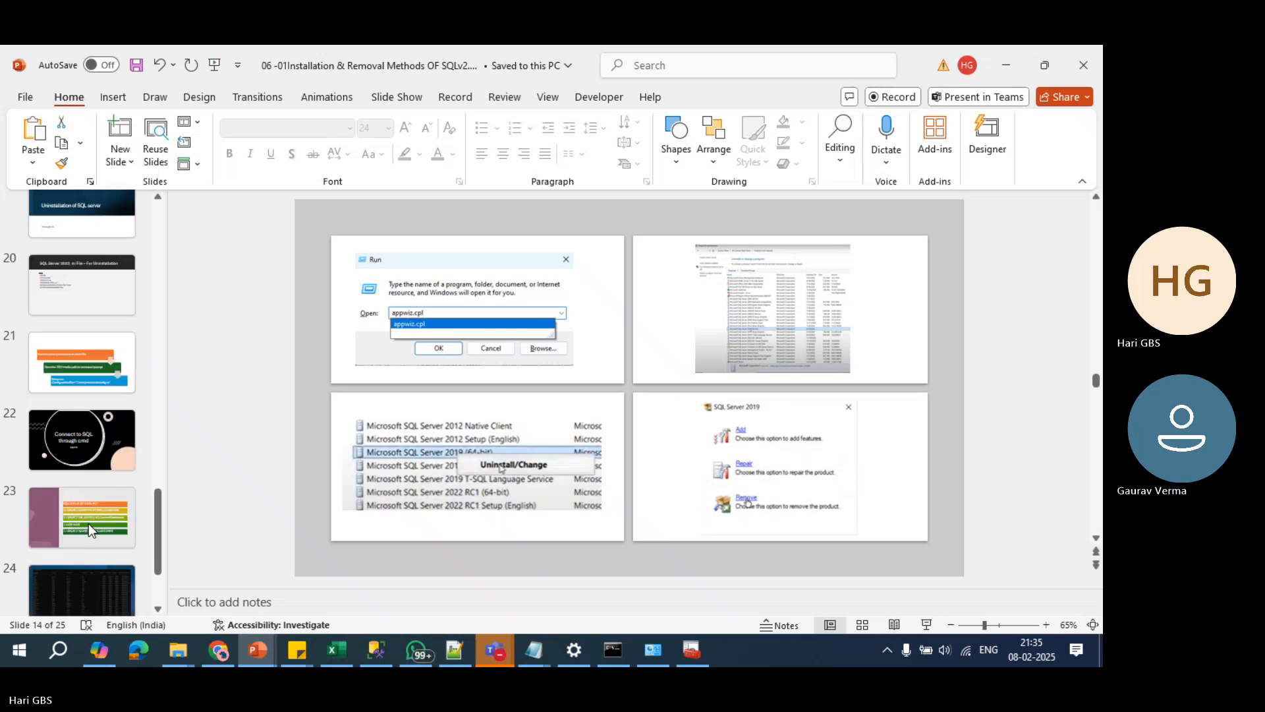
pyautogui.click(102, 334)
pyautogui.scroll(-2, 82, 446)
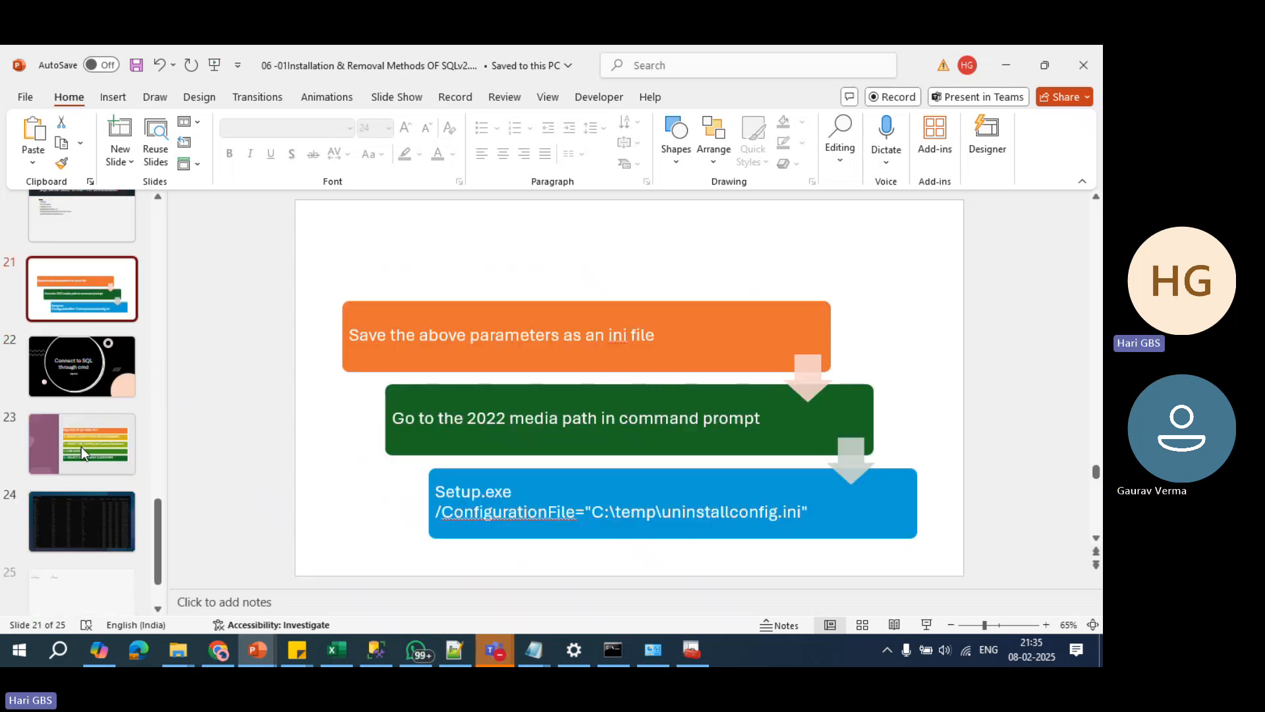
# Step: Review slides 22 to 24 on connecting to SQL through cmd, ending on the SQLCMD commands slide
pyautogui.click(81, 463)
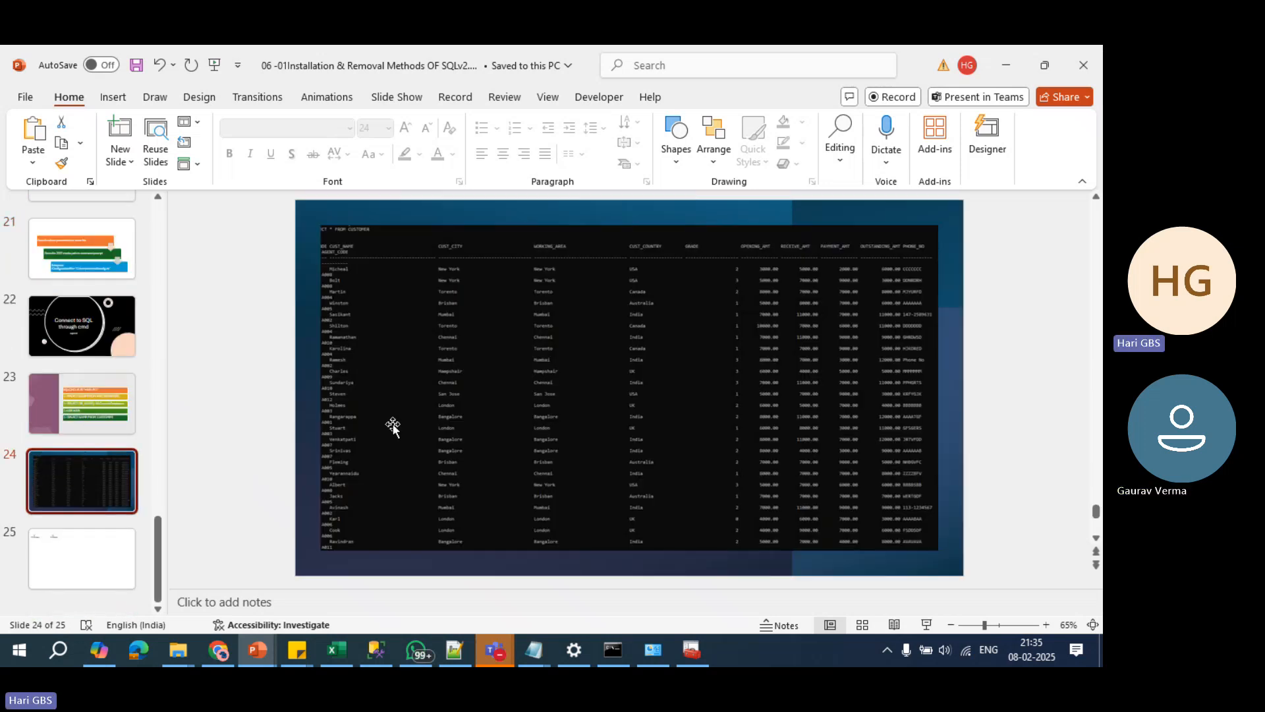
pyautogui.click(66, 312)
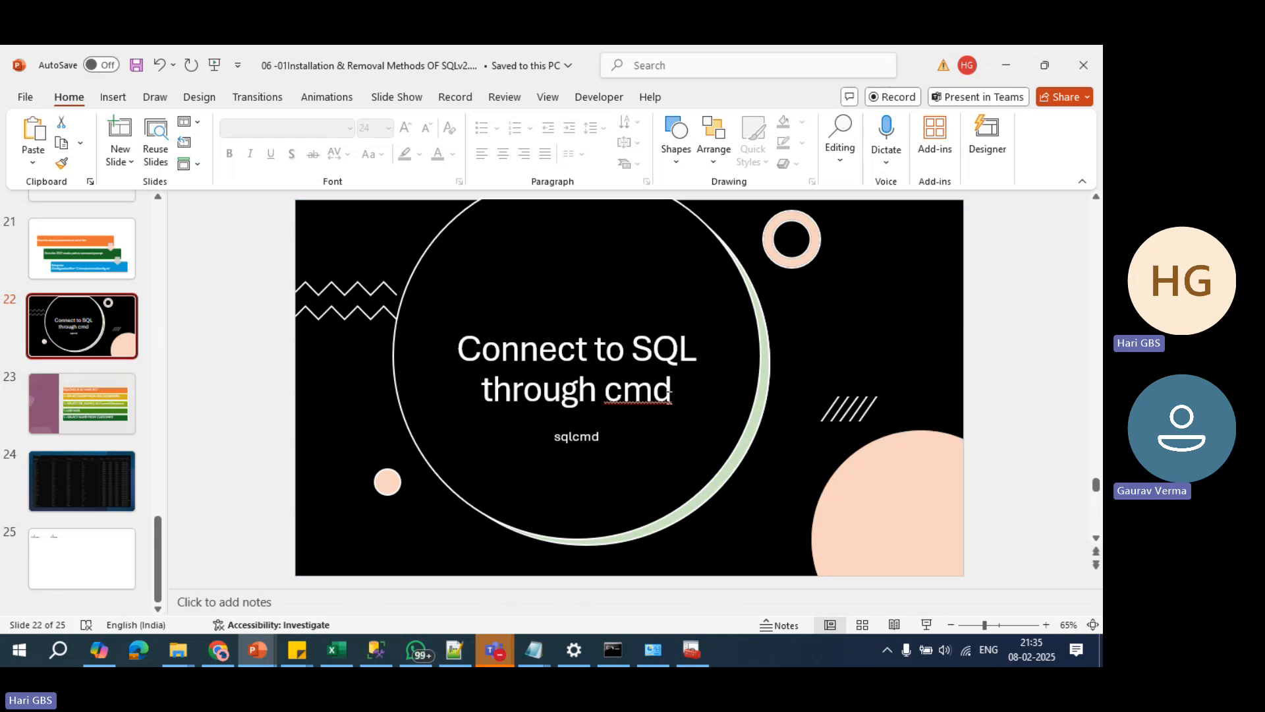
pyautogui.moveTo(672, 395); pyautogui.dragTo(603, 396)
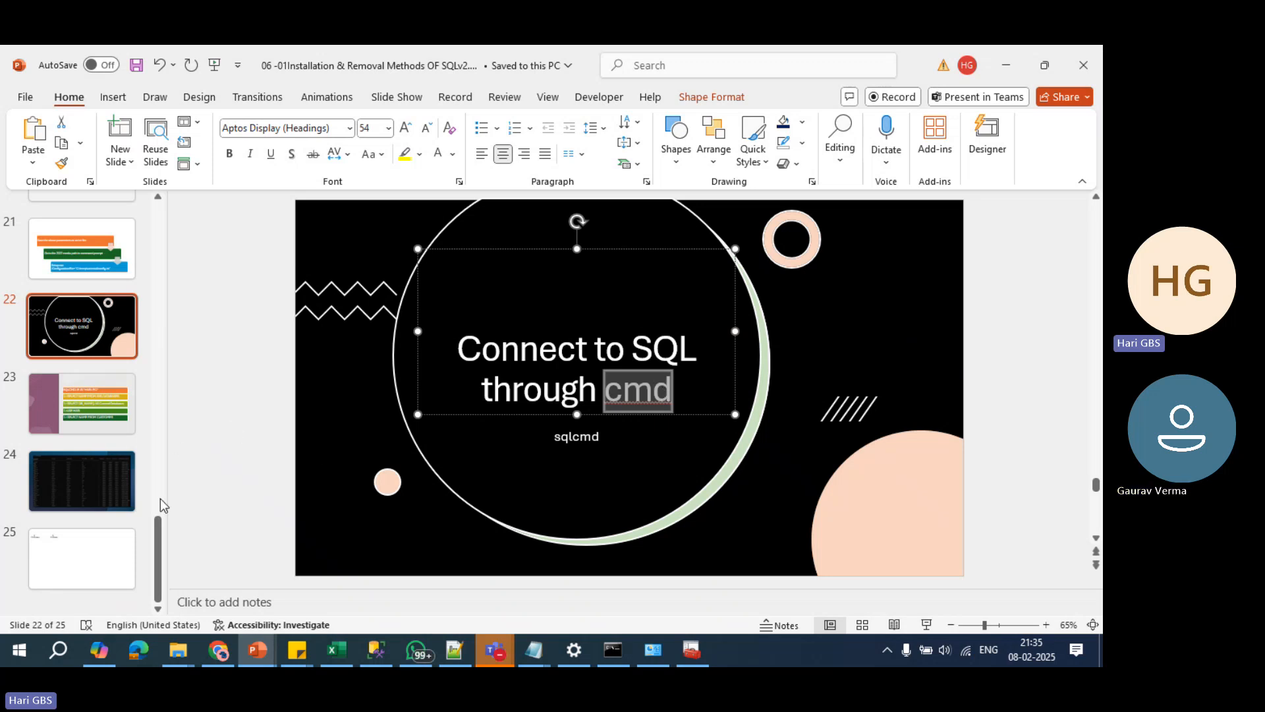
pyautogui.click(49, 488)
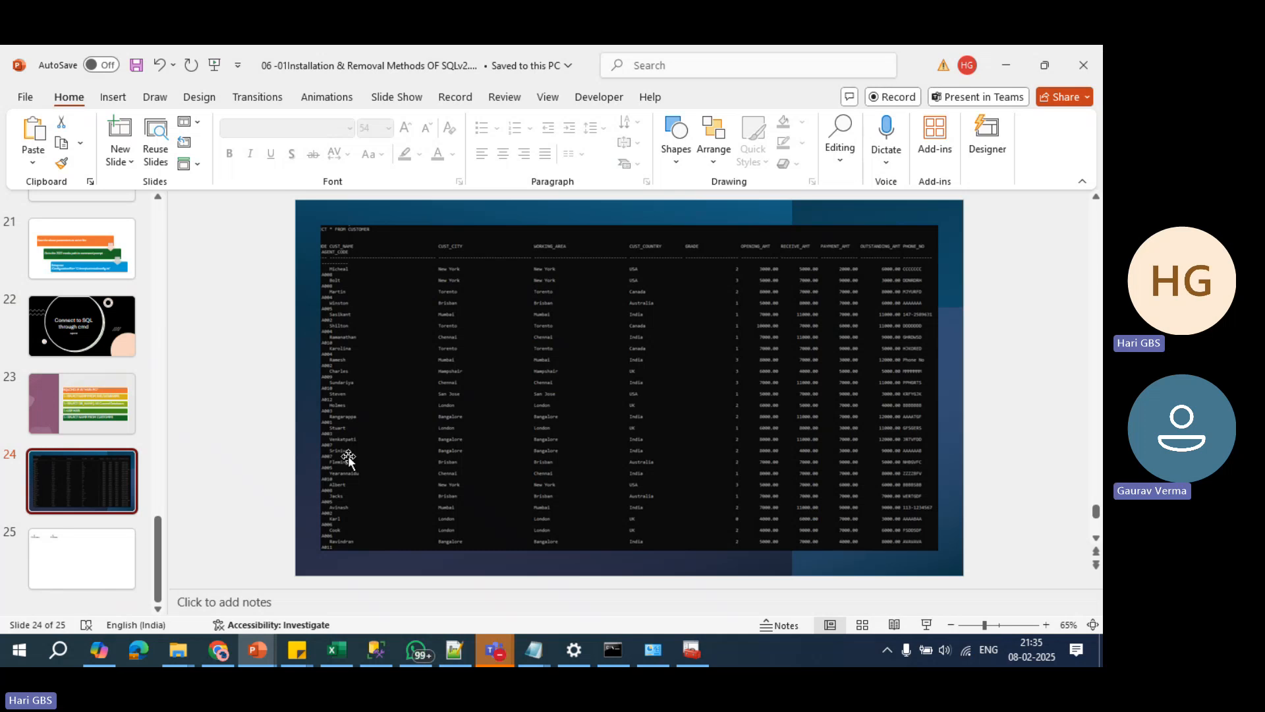
pyautogui.click(100, 404)
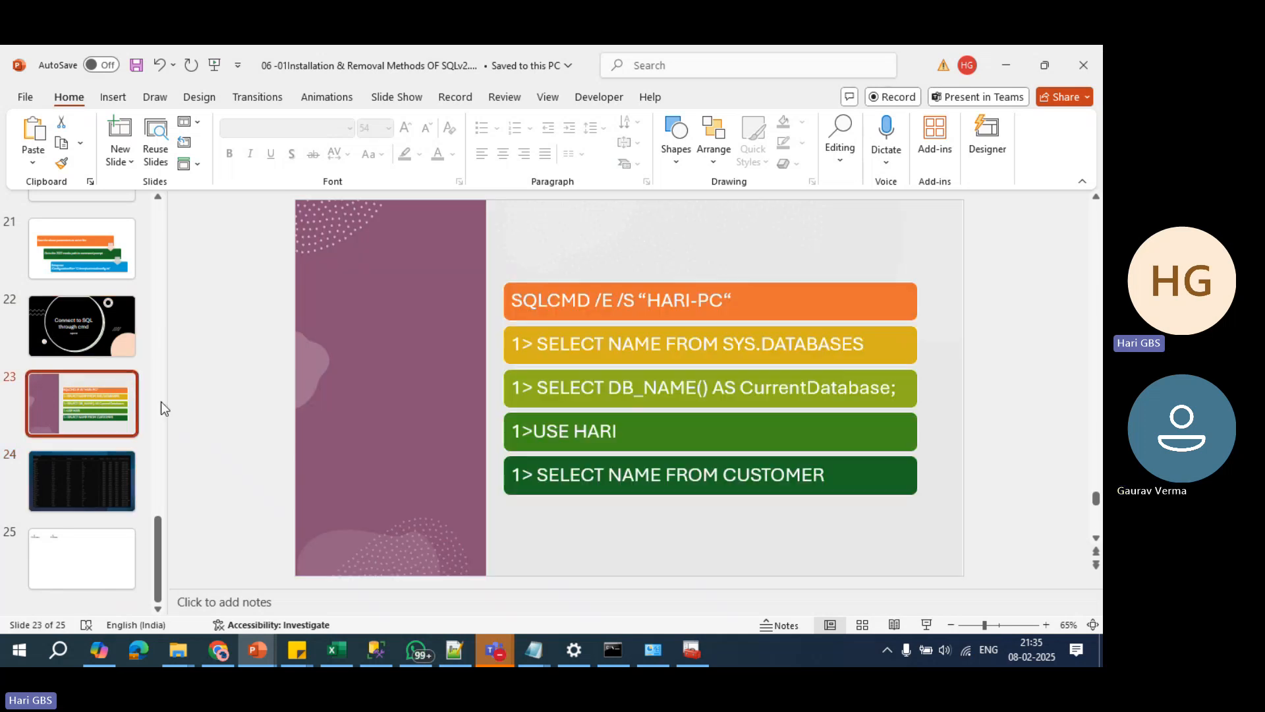
# Step: Examine the SQLCMD connection command on slide 23, highlighting the /E and /S switches and the server name
pyautogui.tripleClick(731, 302)
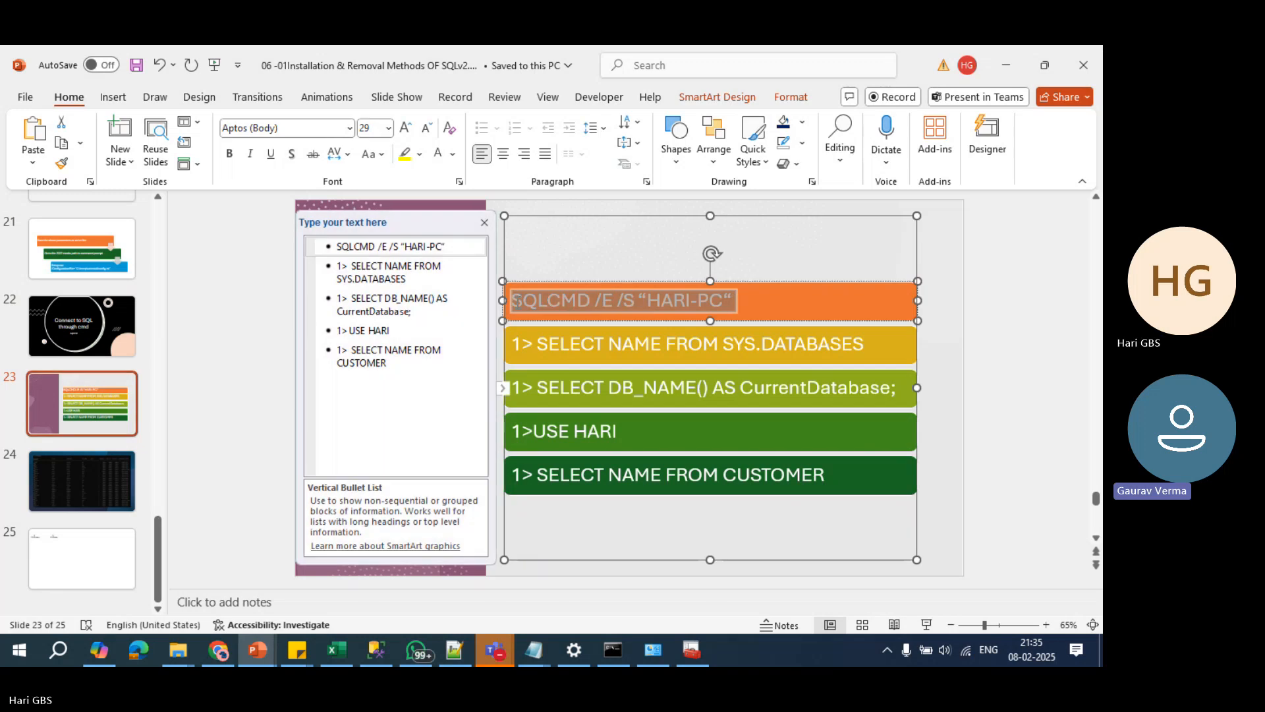
pyautogui.click(662, 308)
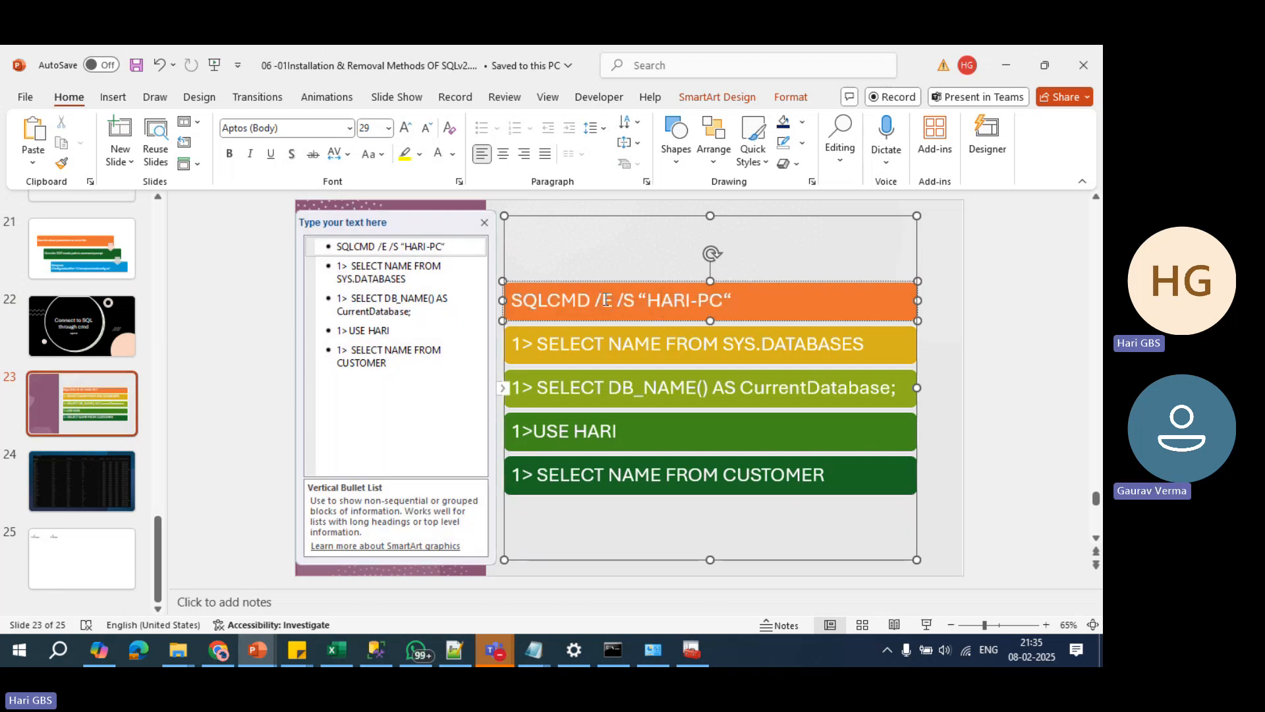
pyautogui.doubleClick(608, 300)
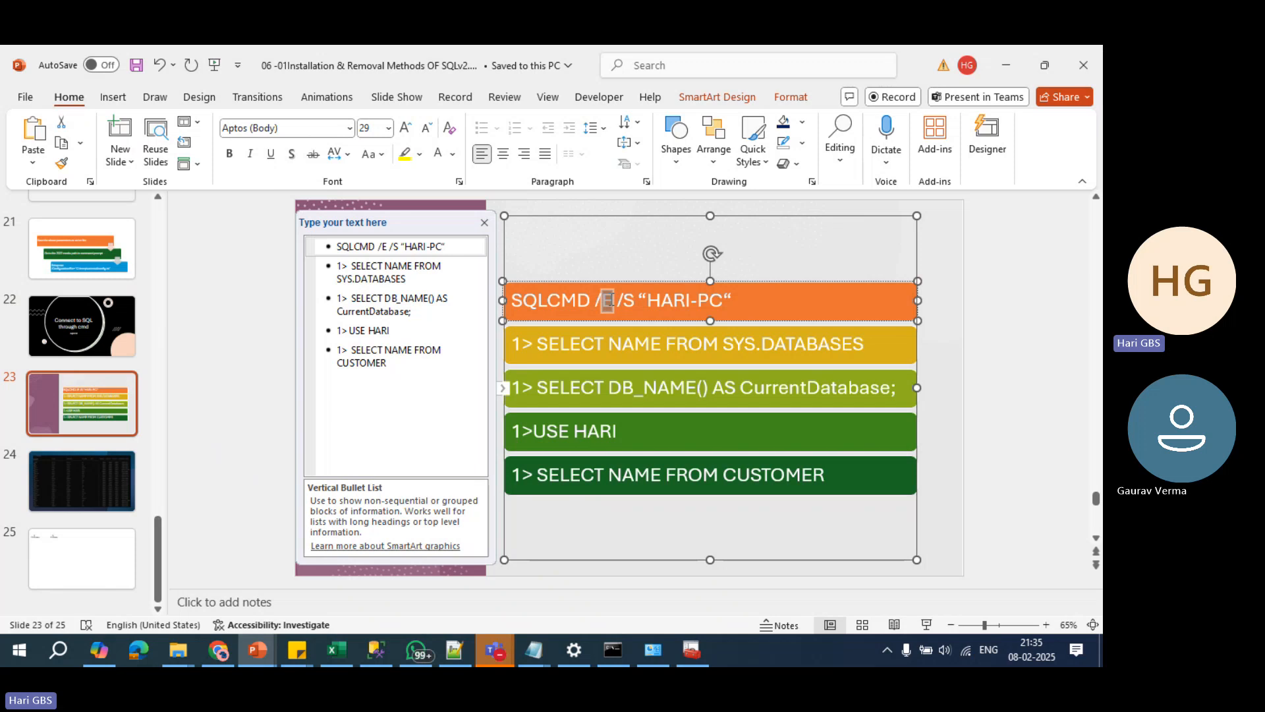
pyautogui.click(633, 302)
pyautogui.doubleClick(628, 303)
pyautogui.click(659, 298)
pyautogui.moveTo(649, 300); pyautogui.dragTo(711, 300)
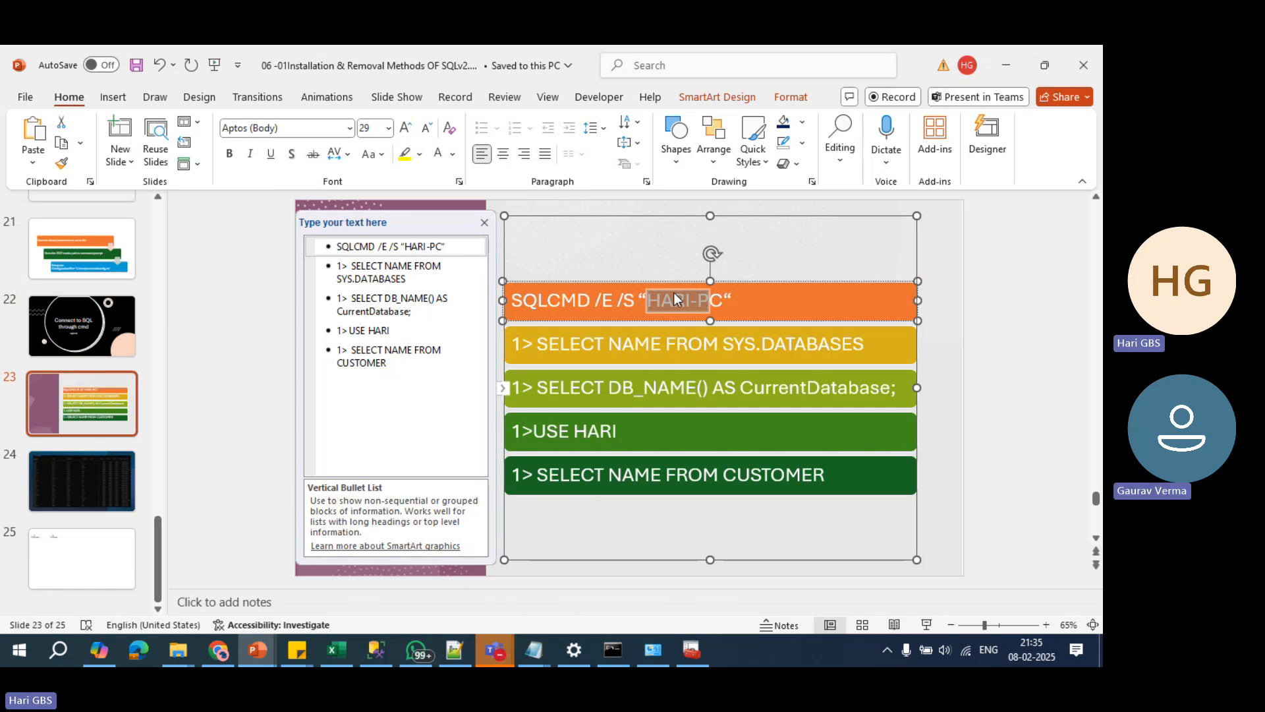
# Step: Replace the server name in the SQLCMD connection command on slide 23 with "GHK"
pyautogui.click(673, 300)
pyautogui.moveTo(648, 304); pyautogui.dragTo(723, 305)
pyautogui.write('GHK')
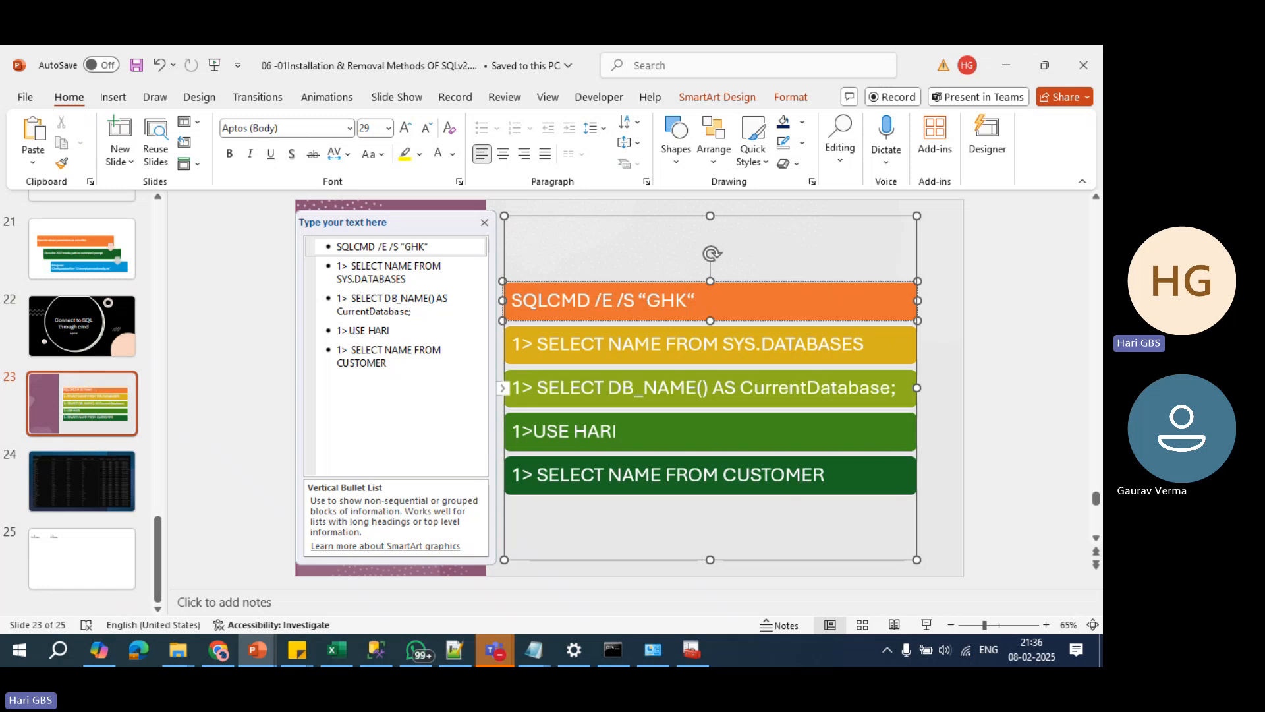
pyautogui.moveTo(664, 281); pyautogui.dragTo(663, 277)
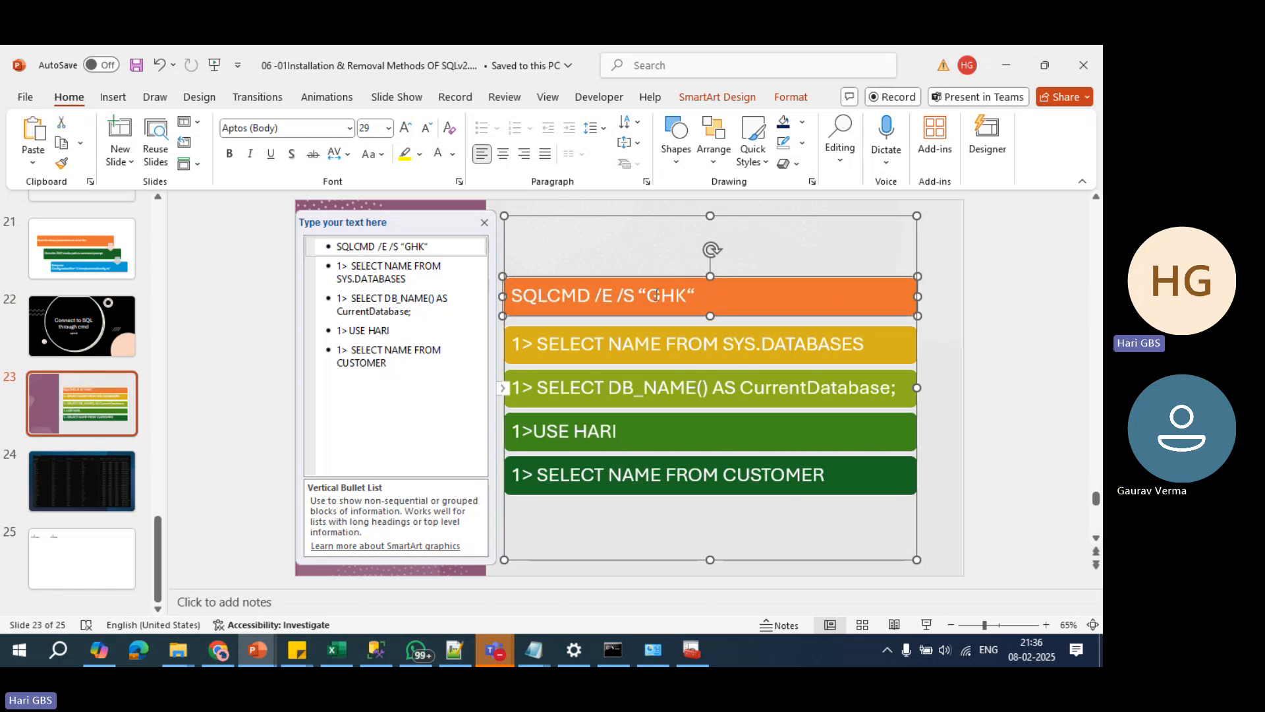
# Step: Select the SQLCMD connection command on slide 23, switch to Command Prompt and move up to the C:\ root with CD.
pyautogui.hotkey('ctrl', 'z')
pyautogui.tripleClick(672, 301)
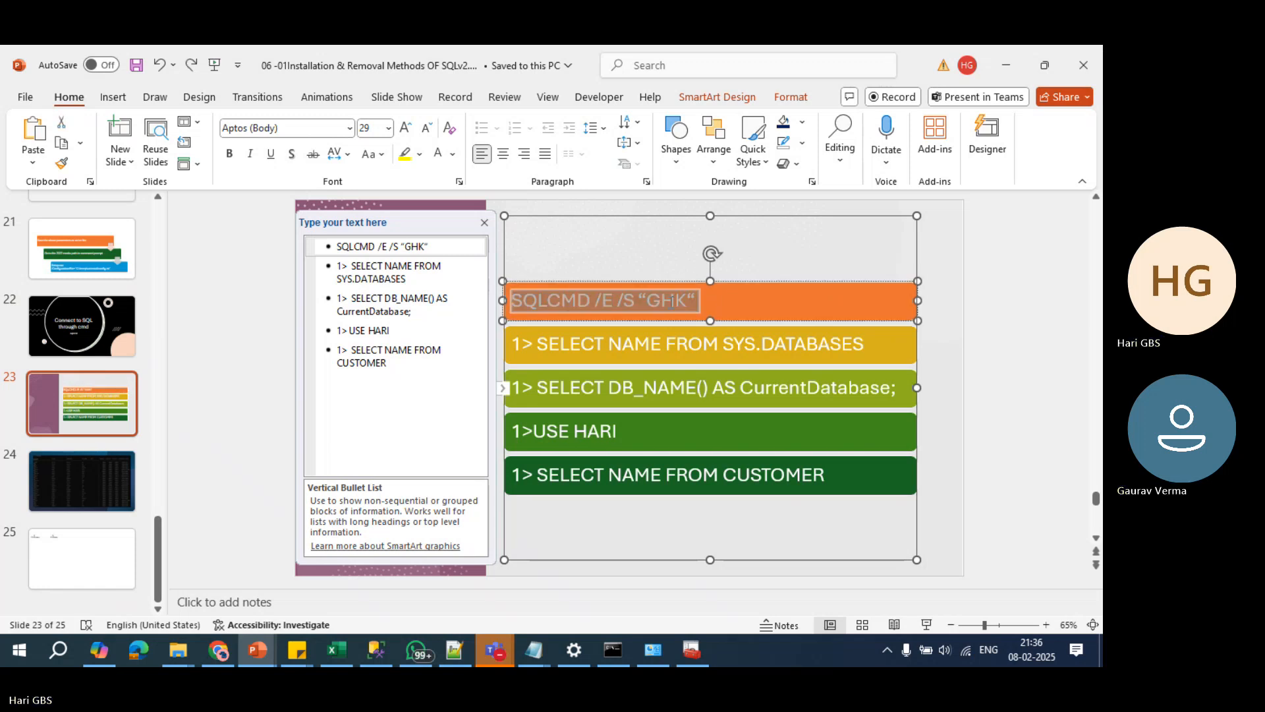
pyautogui.click(613, 650)
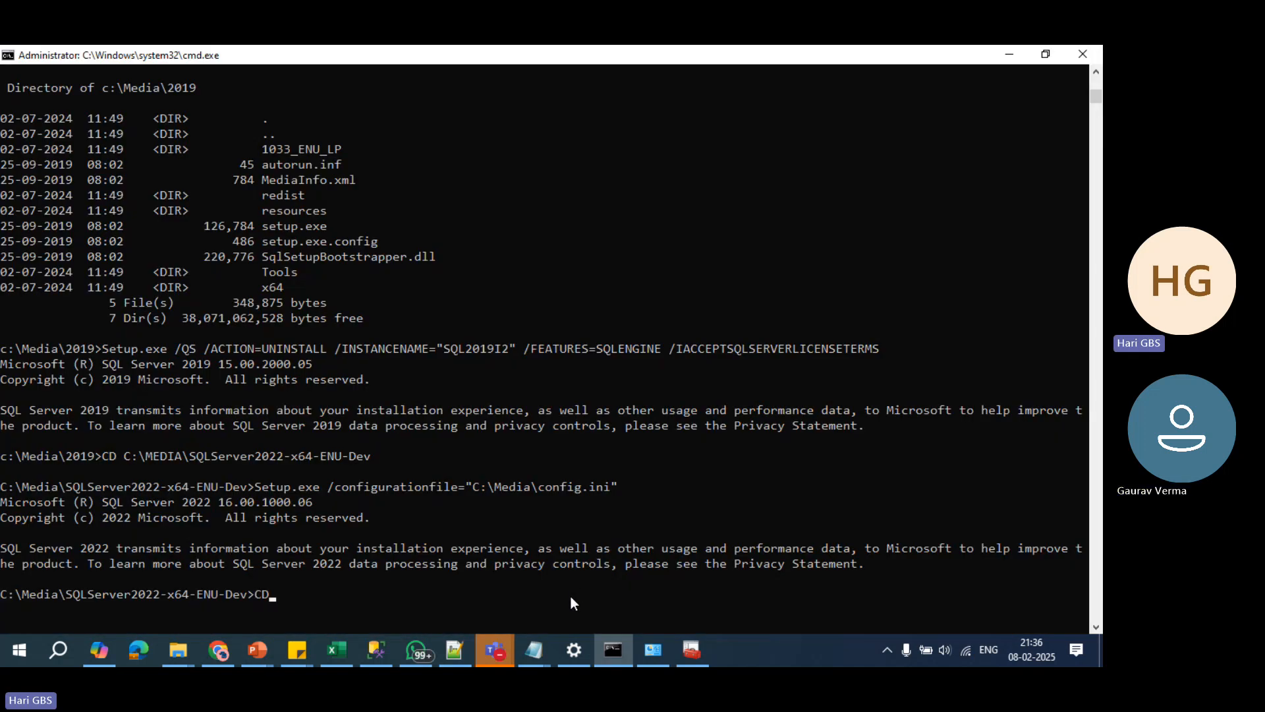
pyautogui.write('CD..')
pyautogui.press('Return')
pyautogui.write('CD..')
pyautogui.press('Return')
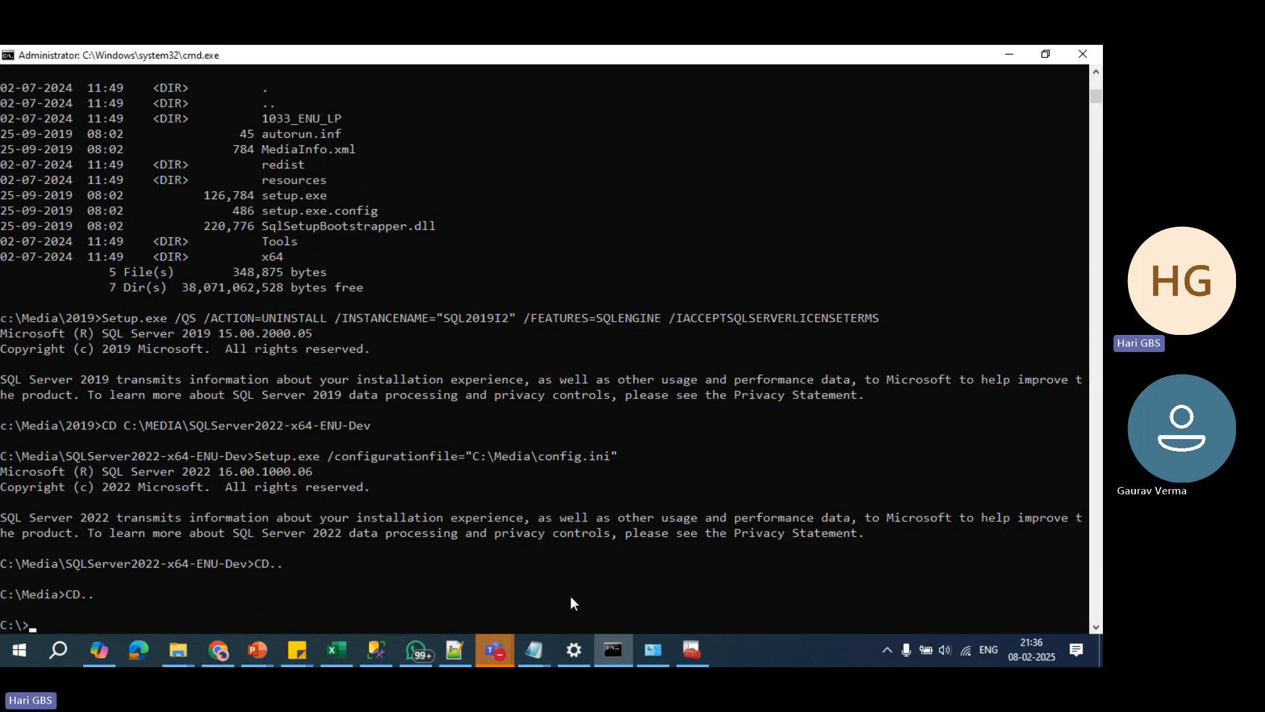
# Step: Connect to the GHK server with SQLCMD /E /S "GHK" and enter several blank lines at the SQLCMD prompt
pyautogui.write('SQLCMD /E /S "GHK"')
pyautogui.press('Return')
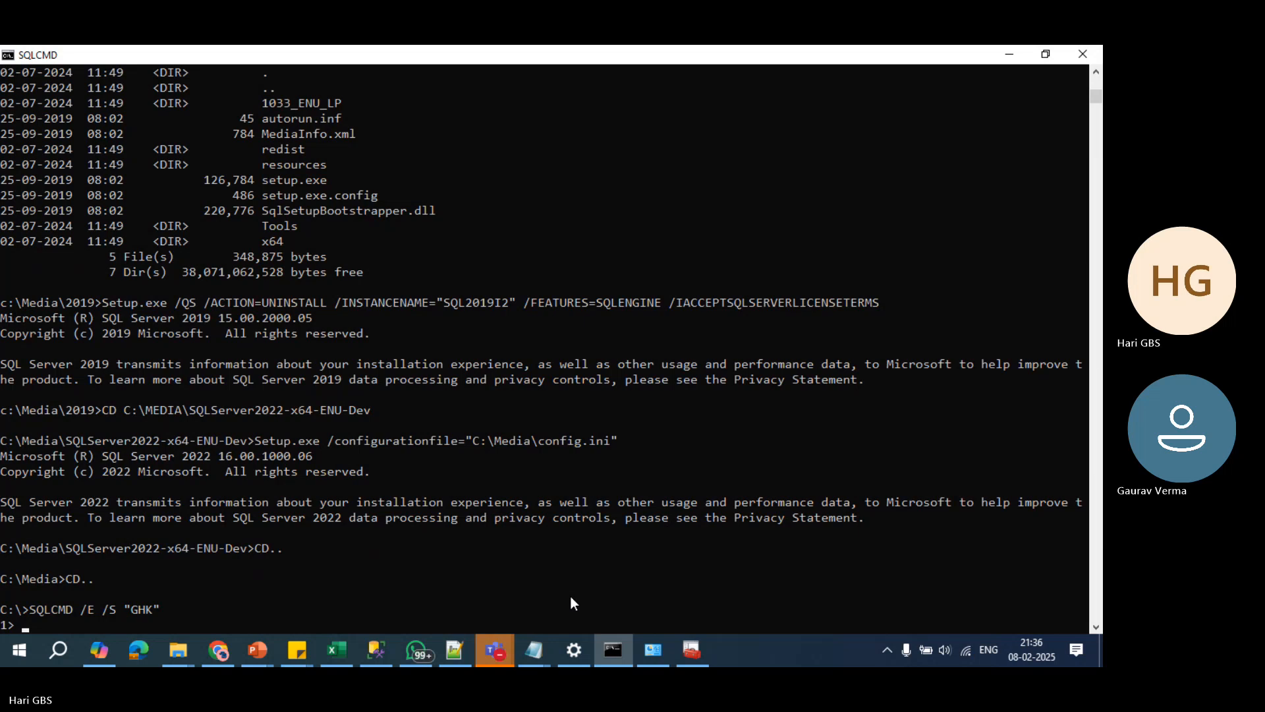
pyautogui.press('Return')
pyautogui.scroll(-3, 444, 521)
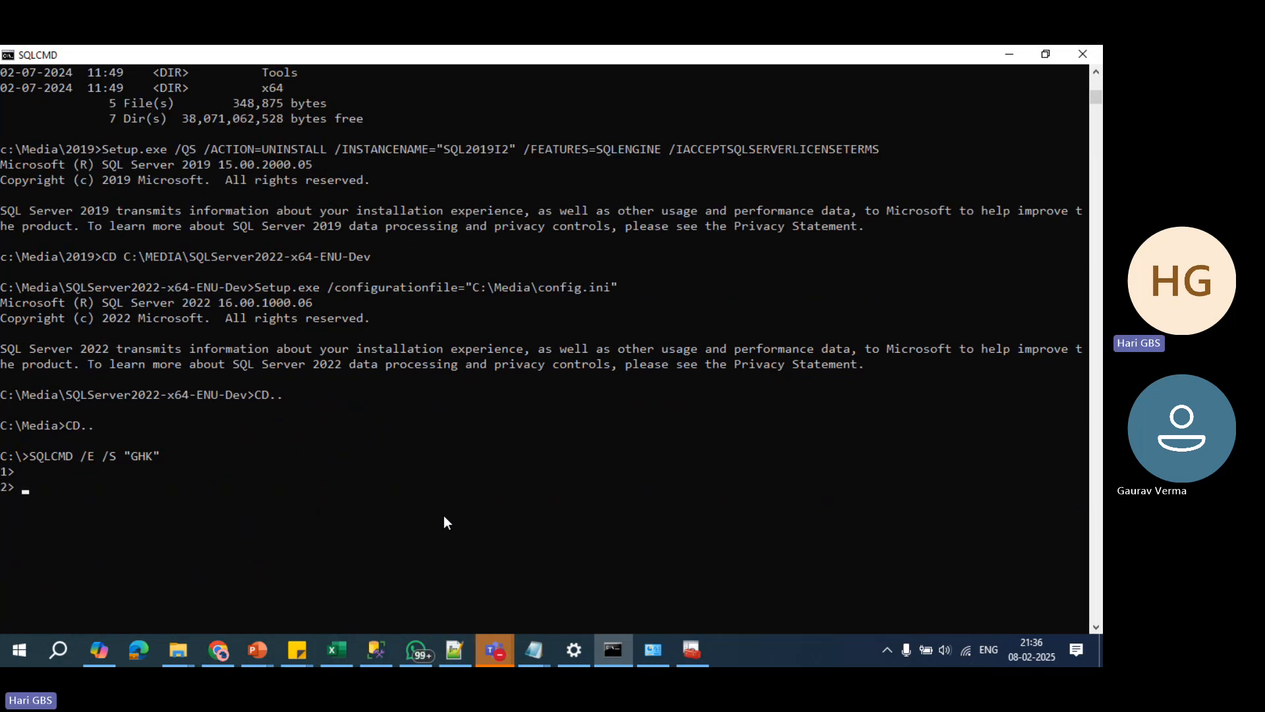
pyautogui.press('Return')
pyautogui.press('Return')
pyautogui.press('Return')
pyautogui.scroll(-3, 362, 353)
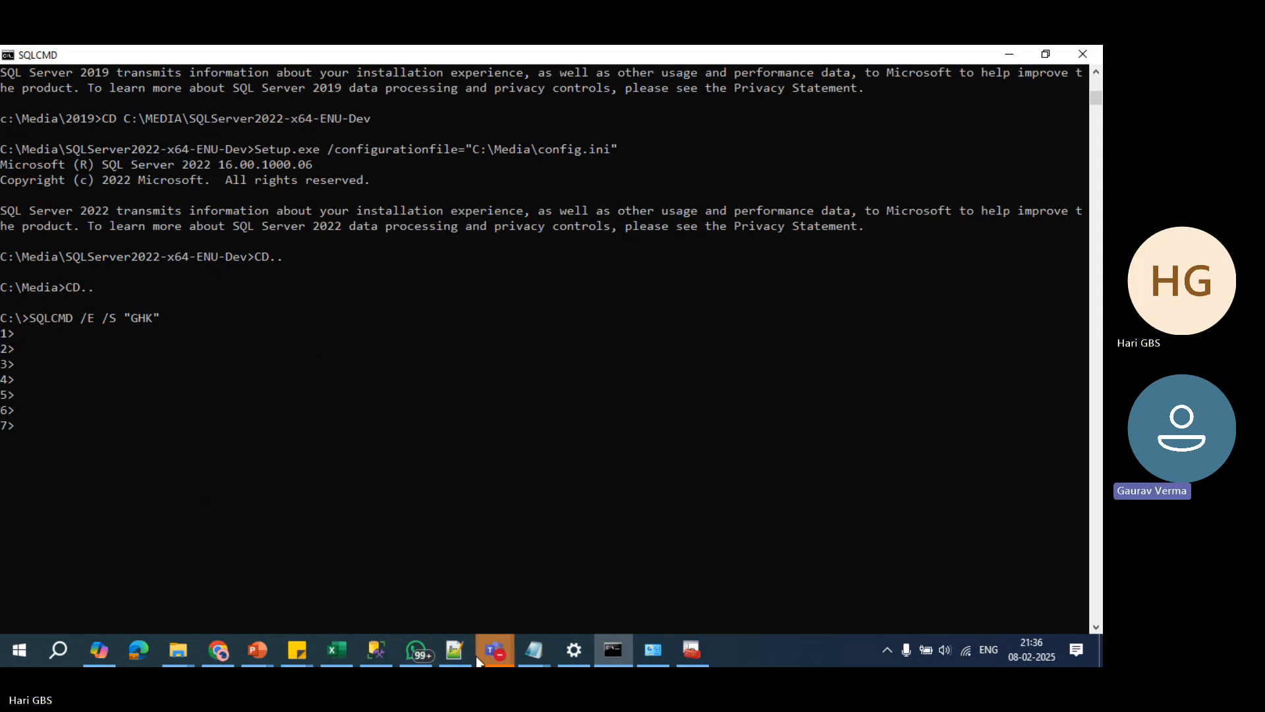
# Step: Switch to SQL Server Management Studio, connect to the GHK database engine with Windows Authentication and expand its Databases folder
pyautogui.click(375, 649)
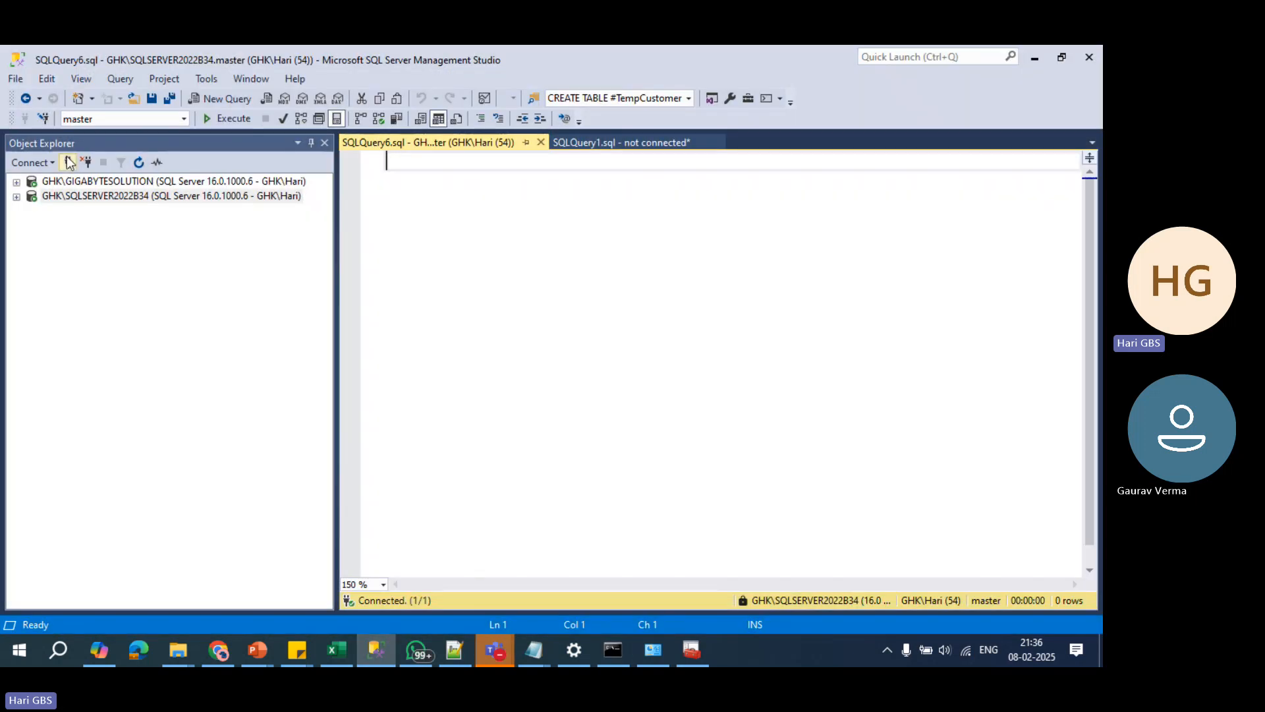
pyautogui.click(67, 162)
pyautogui.write('GHK\\')
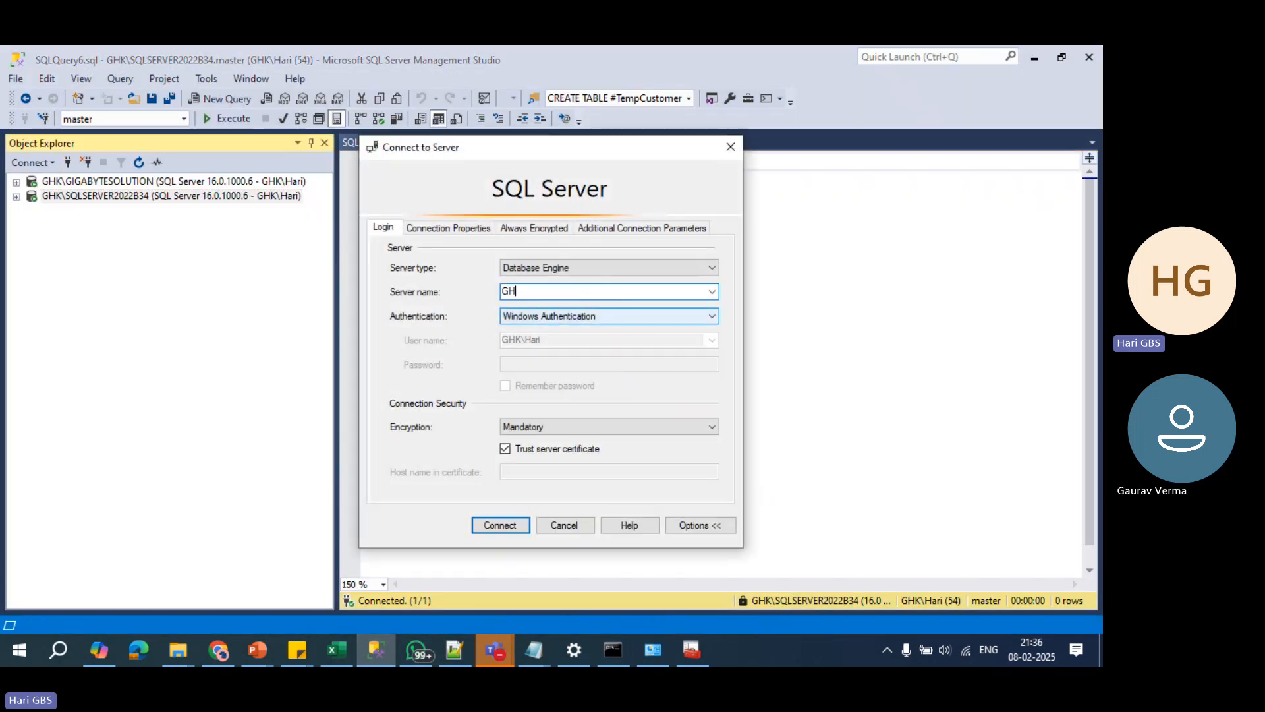
pyautogui.press('Return')
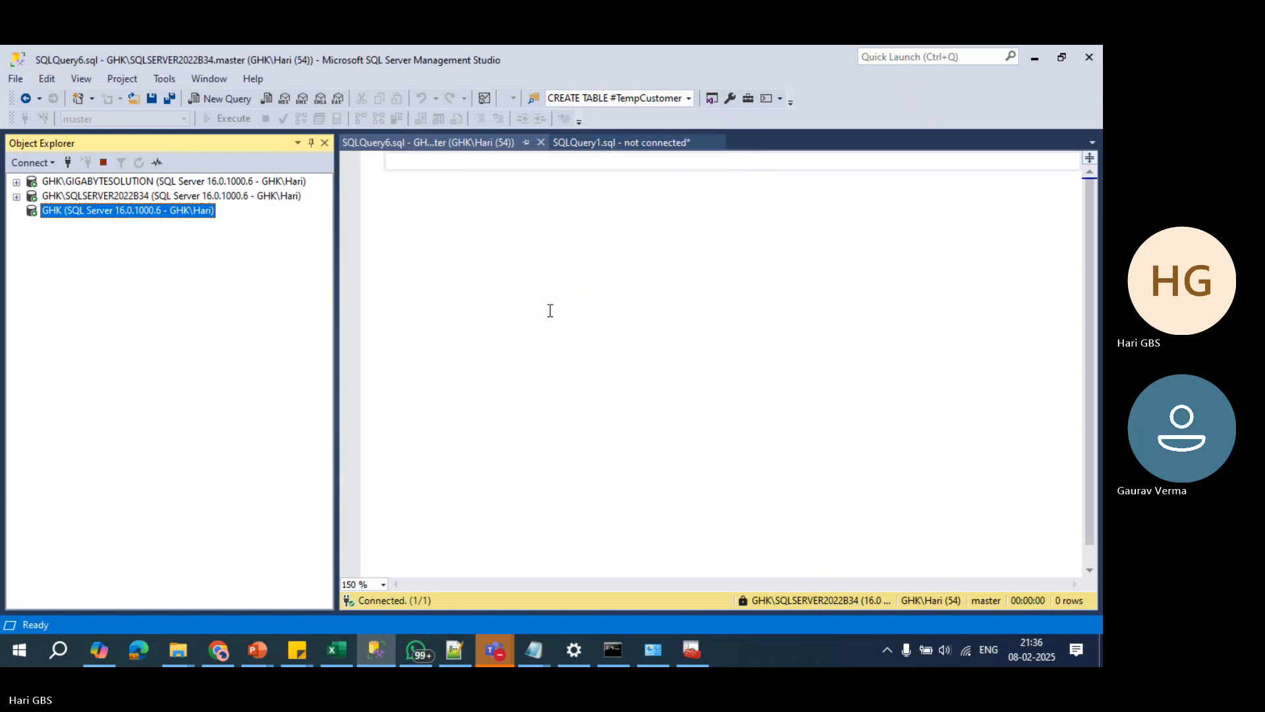
pyautogui.click(32, 225)
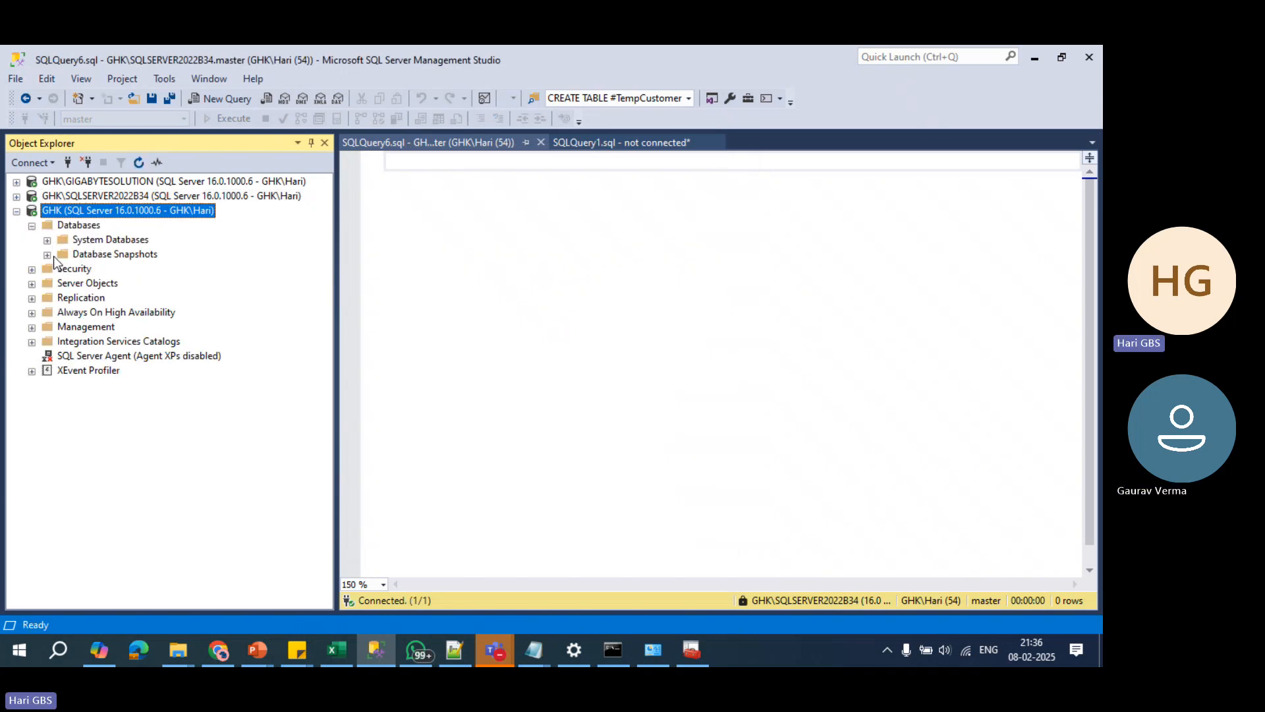
# Step: Create a new database named HARI1 on the GHK server with the default settings
pyautogui.rightClick(75, 225)
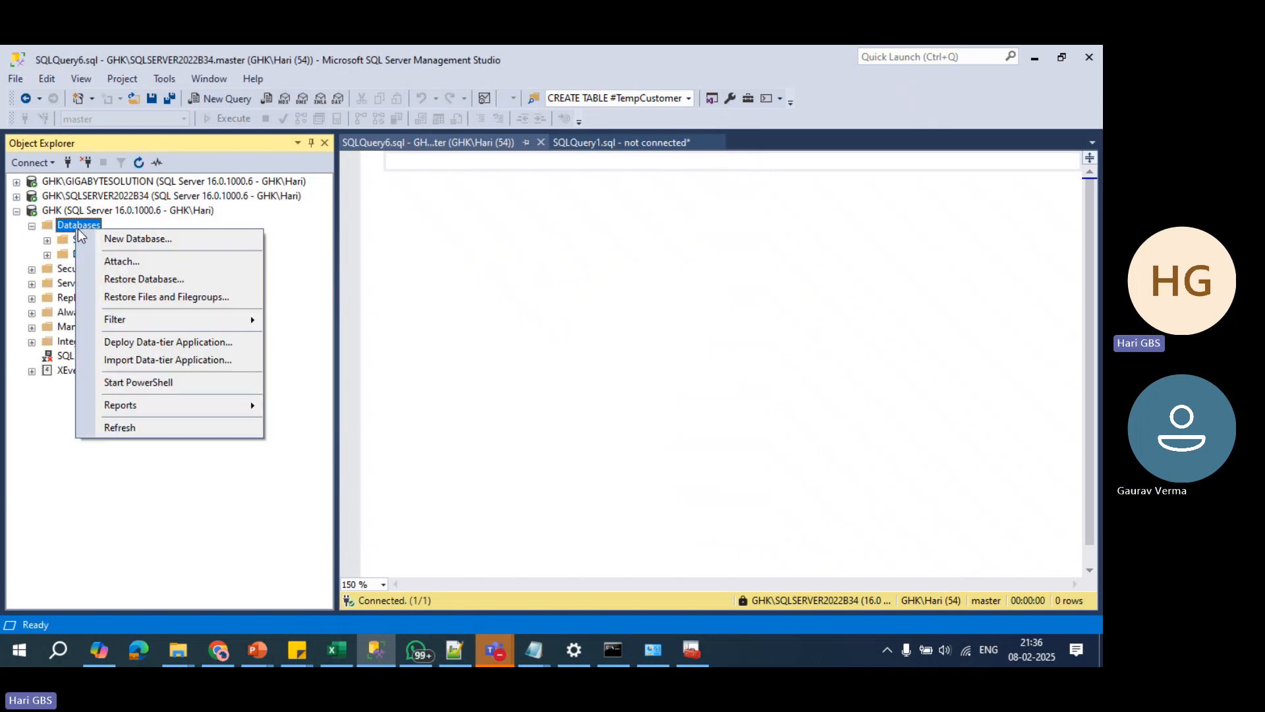
pyautogui.click(111, 242)
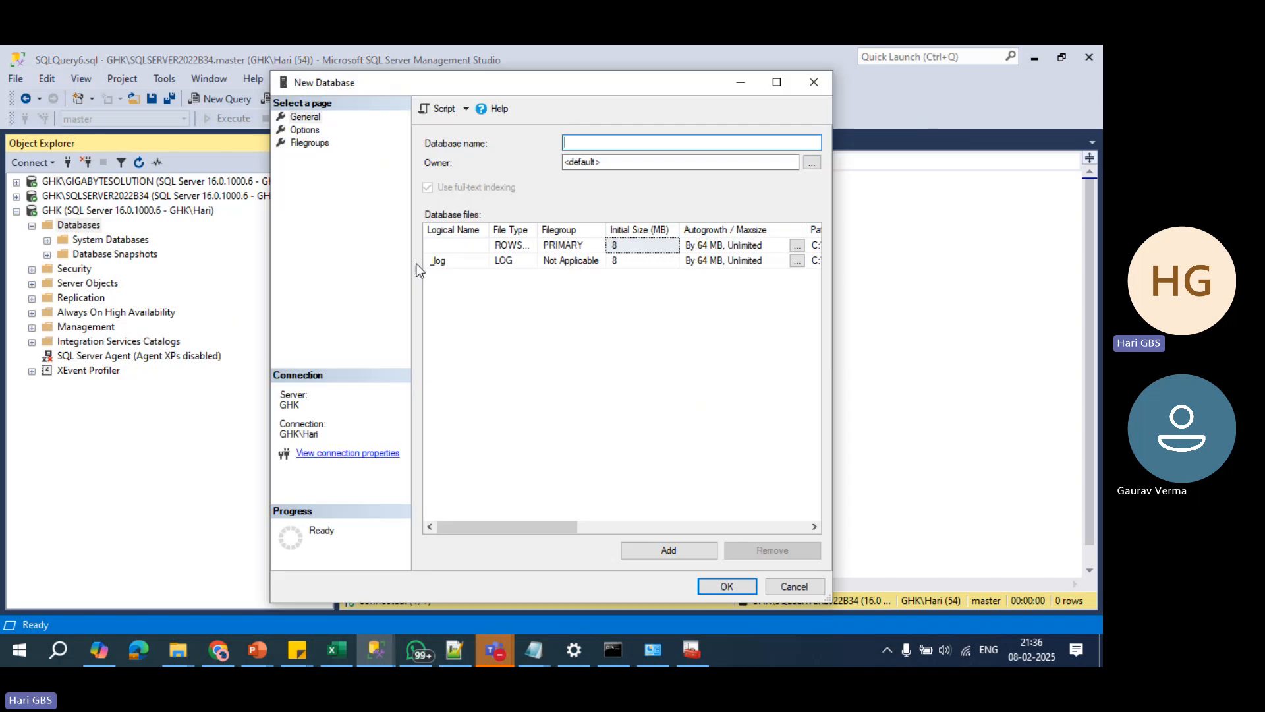
pyautogui.write('HARI1')
pyautogui.press('Return')
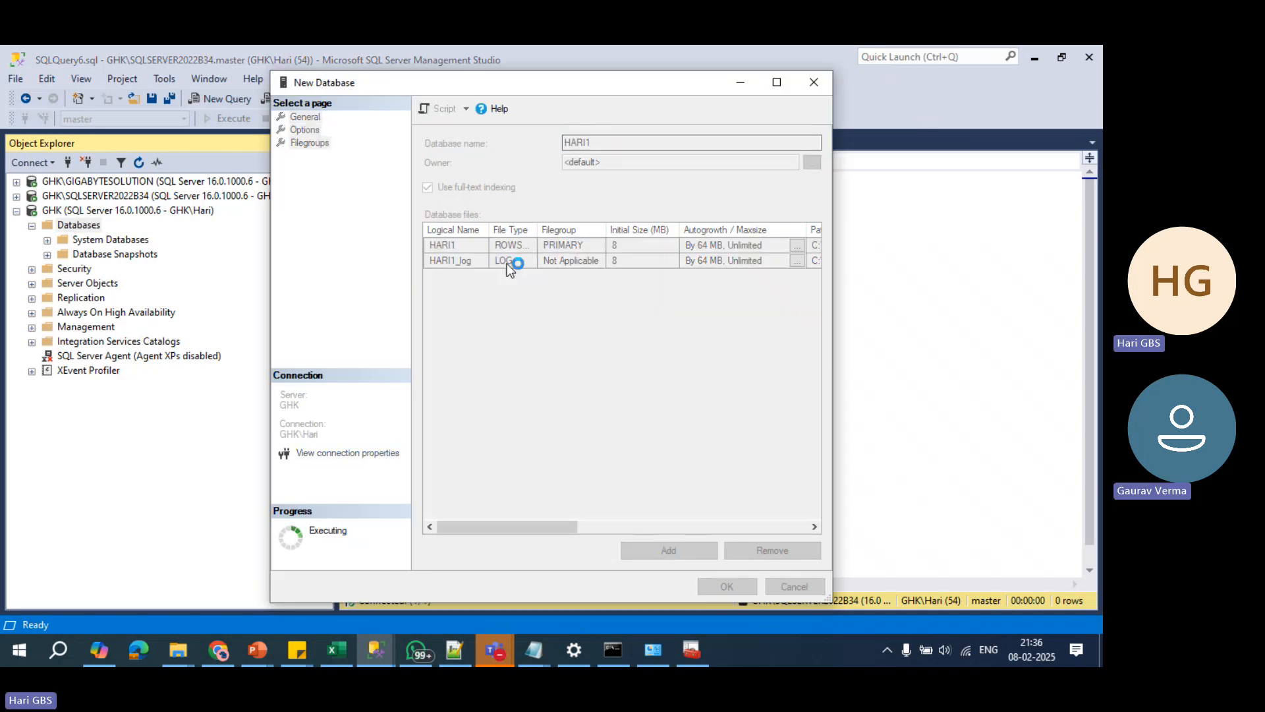
# Step: Create a second database named HARI2 on the GHK server with the default settings
pyautogui.rightClick(84, 225)
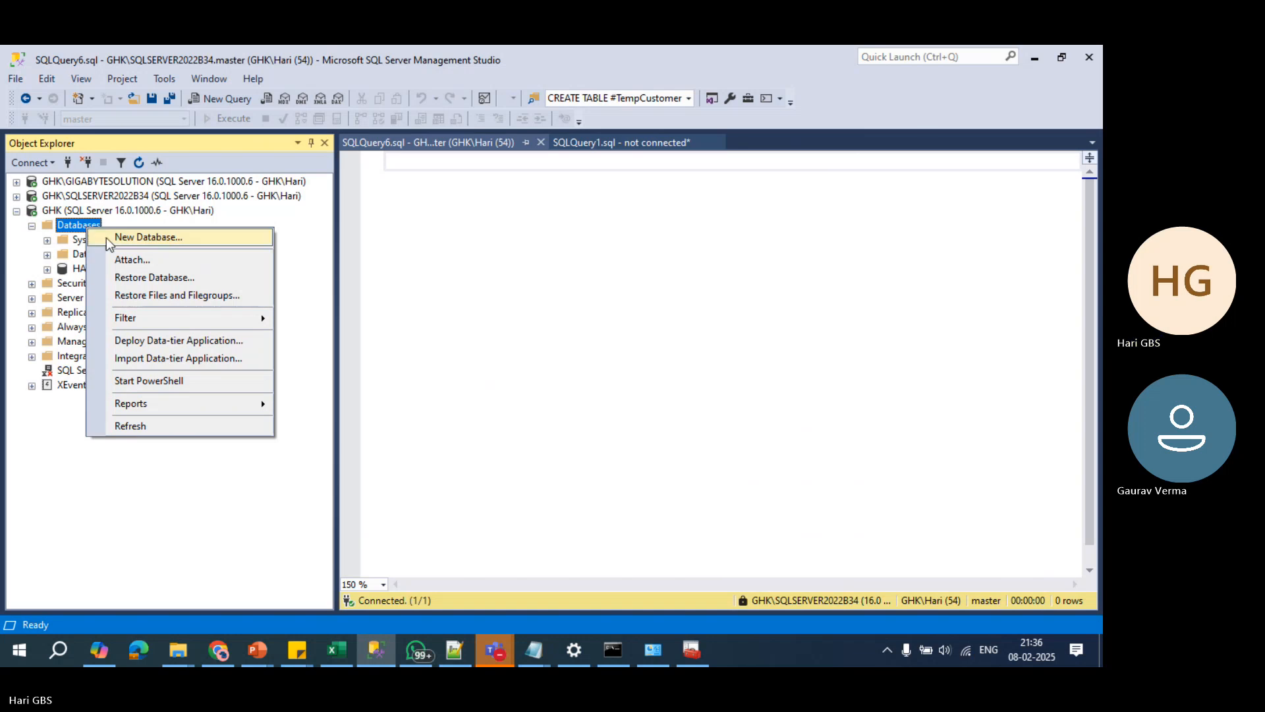
pyautogui.click(109, 244)
pyautogui.write('HARI2')
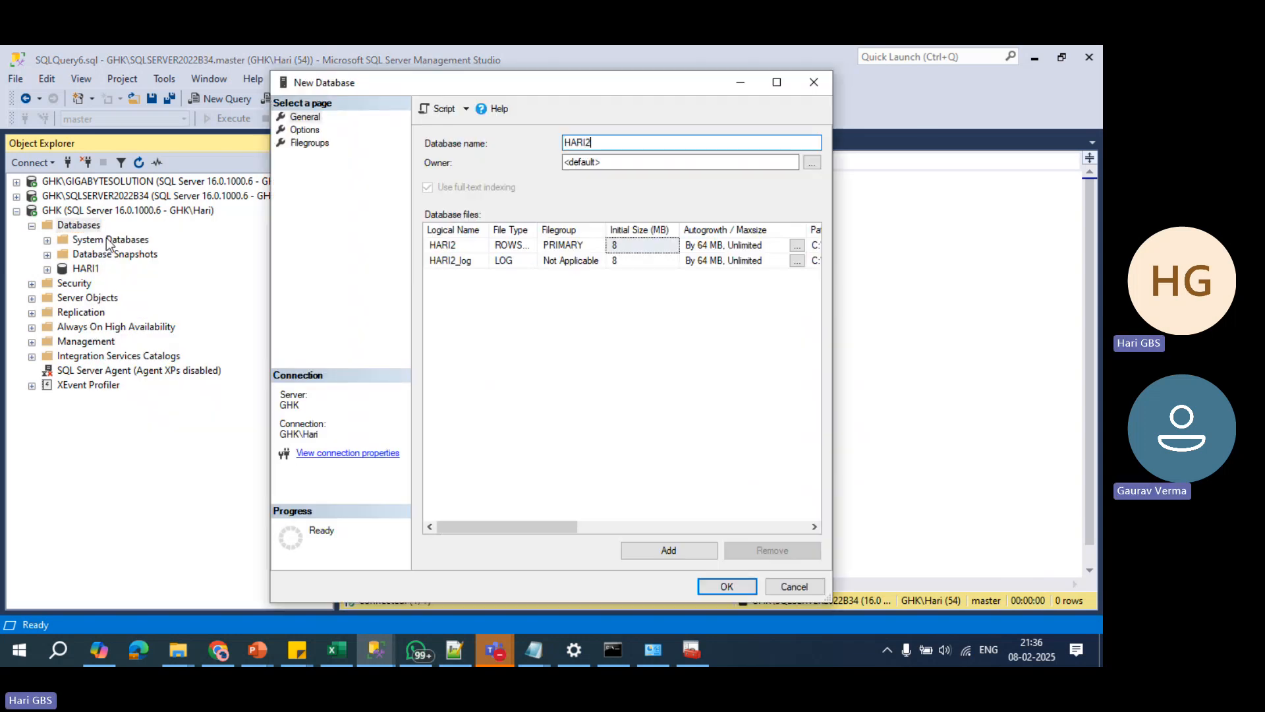
pyautogui.press('Return')
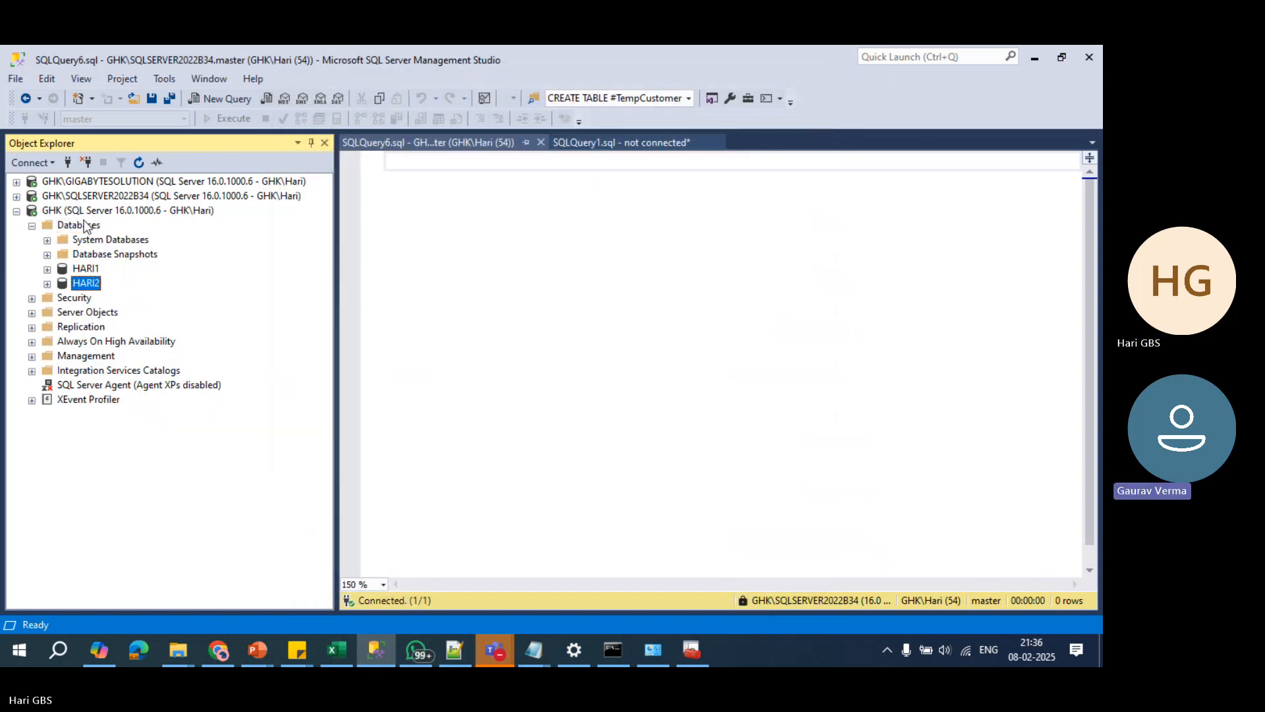
# Step: Create a third database named HARI3 on the GHK server with the default settings
pyautogui.rightClick(85, 225)
pyautogui.click(105, 235)
pyautogui.write('H')
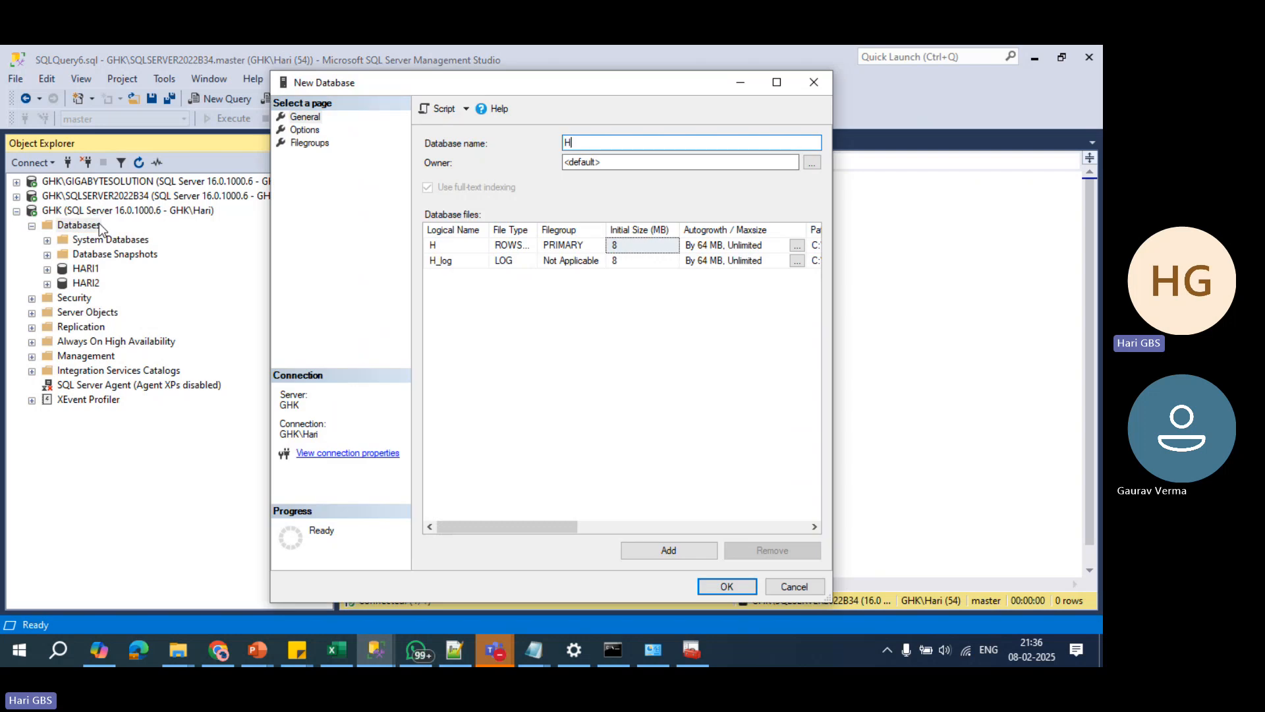
pyautogui.write('ARI3')
pyautogui.press('Return')
# Step: Switch to the SQLCMD session and run SELECT NAME FROM SYS.DATABASES followed by GO
pyautogui.hotkey('alt', 'Tab')
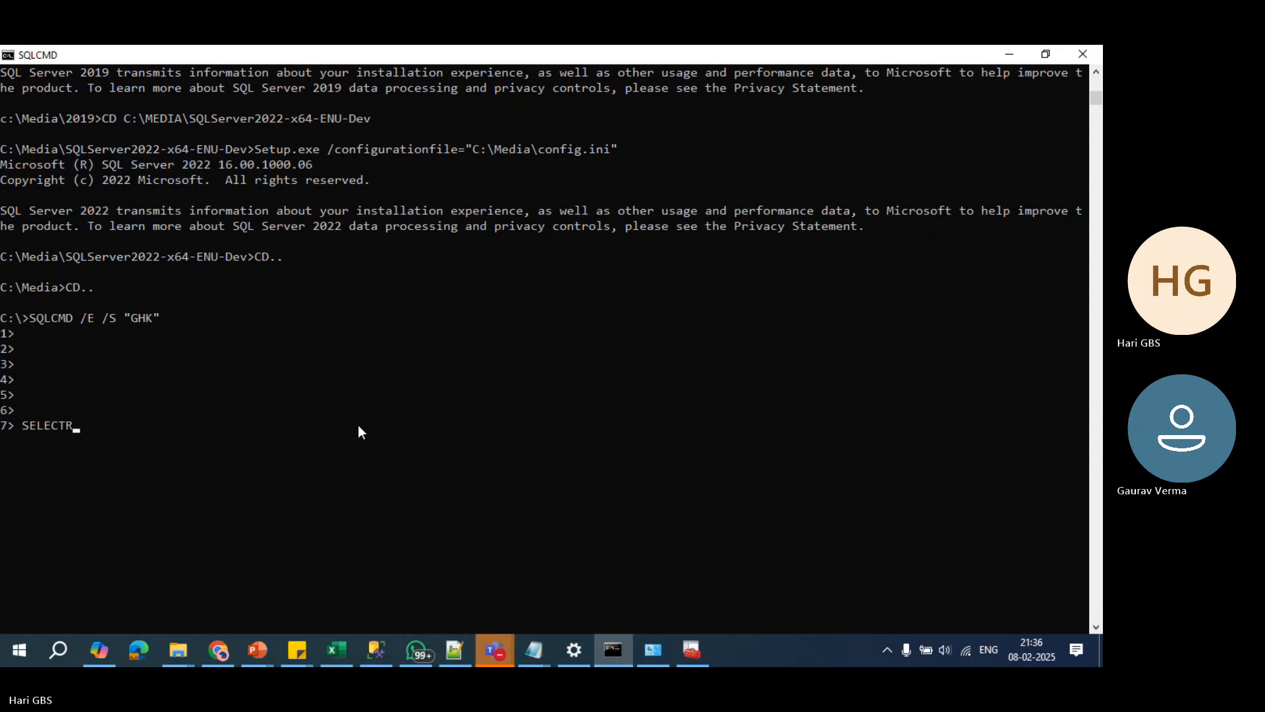
pyautogui.press('BackSpace')
pyautogui.write('NAME FROM ')
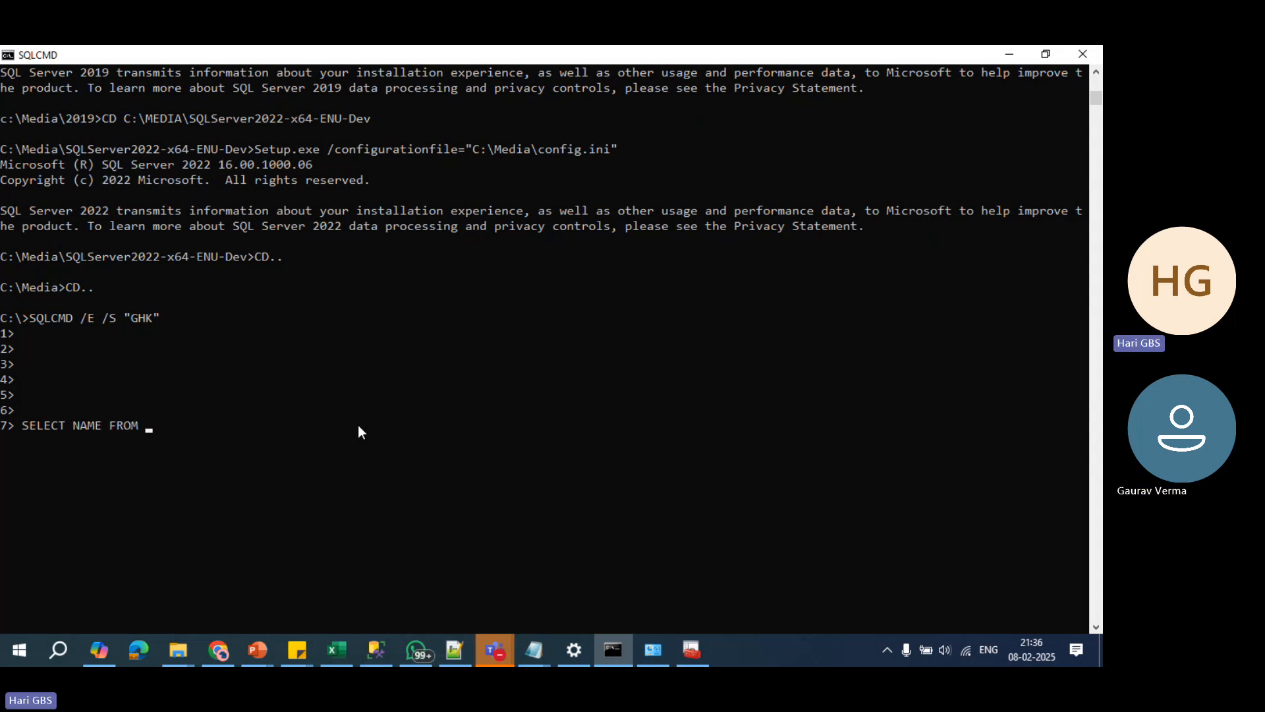
pyautogui.write('SYS.DATABASES')
pyautogui.press('Return')
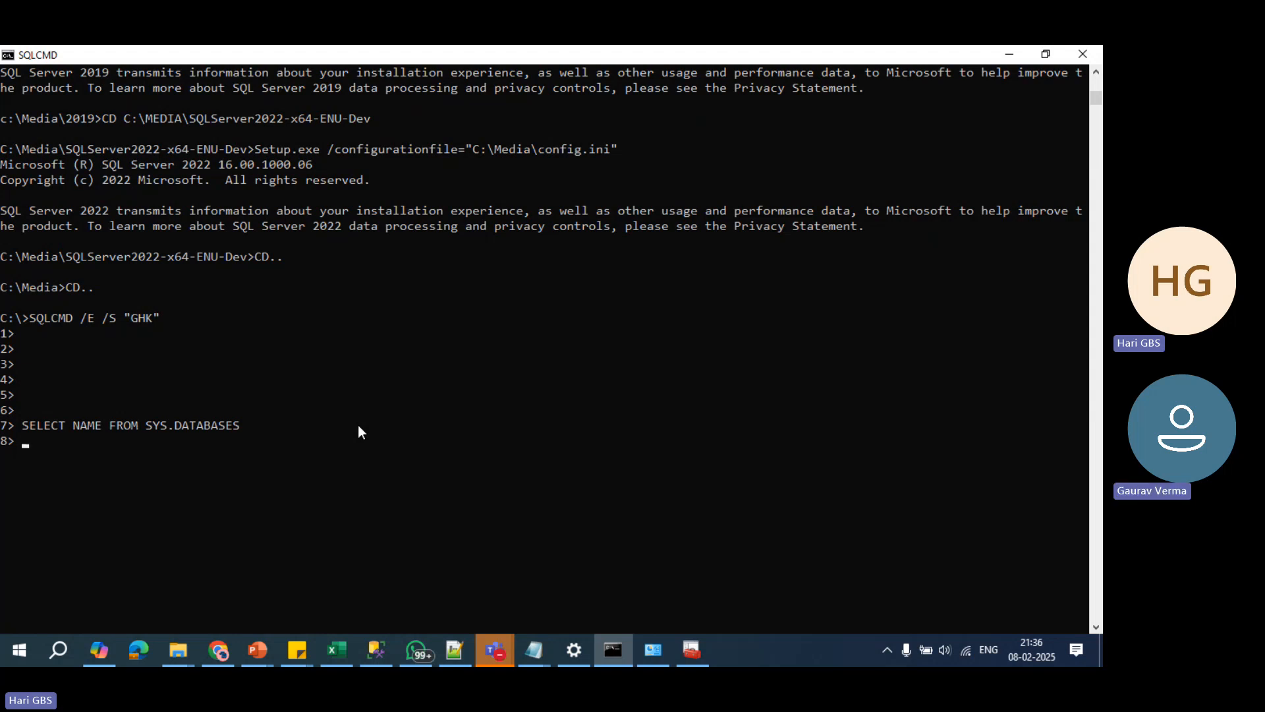
pyautogui.write('GO')
pyautogui.press('Return')
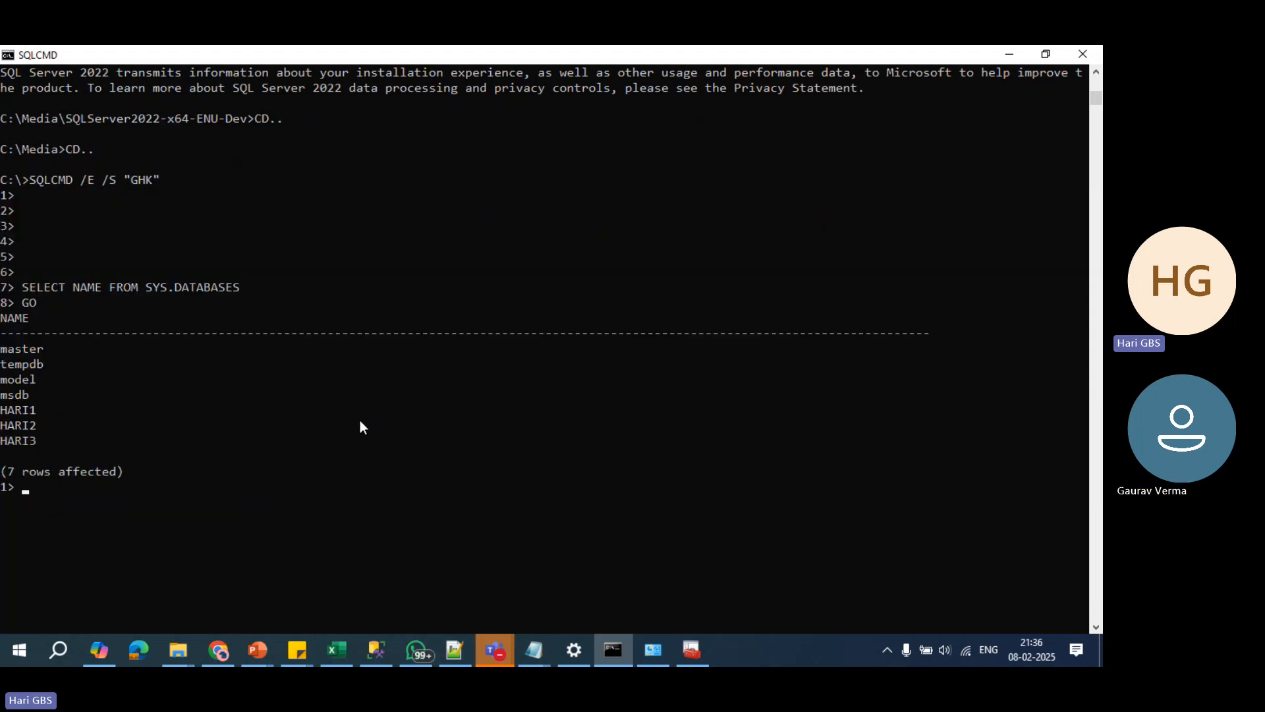
# Step: Examine the SYS.DATABASES query and its output at a larger text size, highlighting the user databases and the SELECT statement
pyautogui.moveTo(39, 445); pyautogui.dragTo(1, 419)
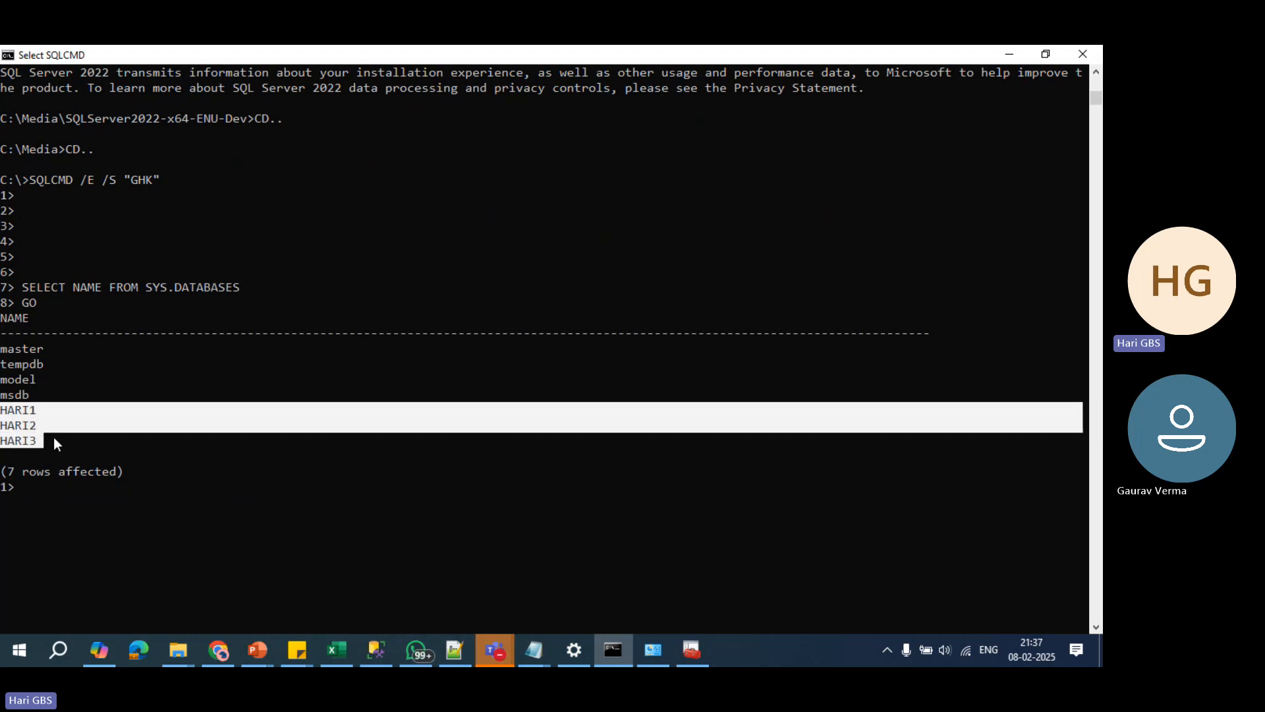
pyautogui.keyDown('ctrl'); pyautogui.scroll(3, 54, 436); pyautogui.keyUp('ctrl')
pyautogui.click(90, 396)
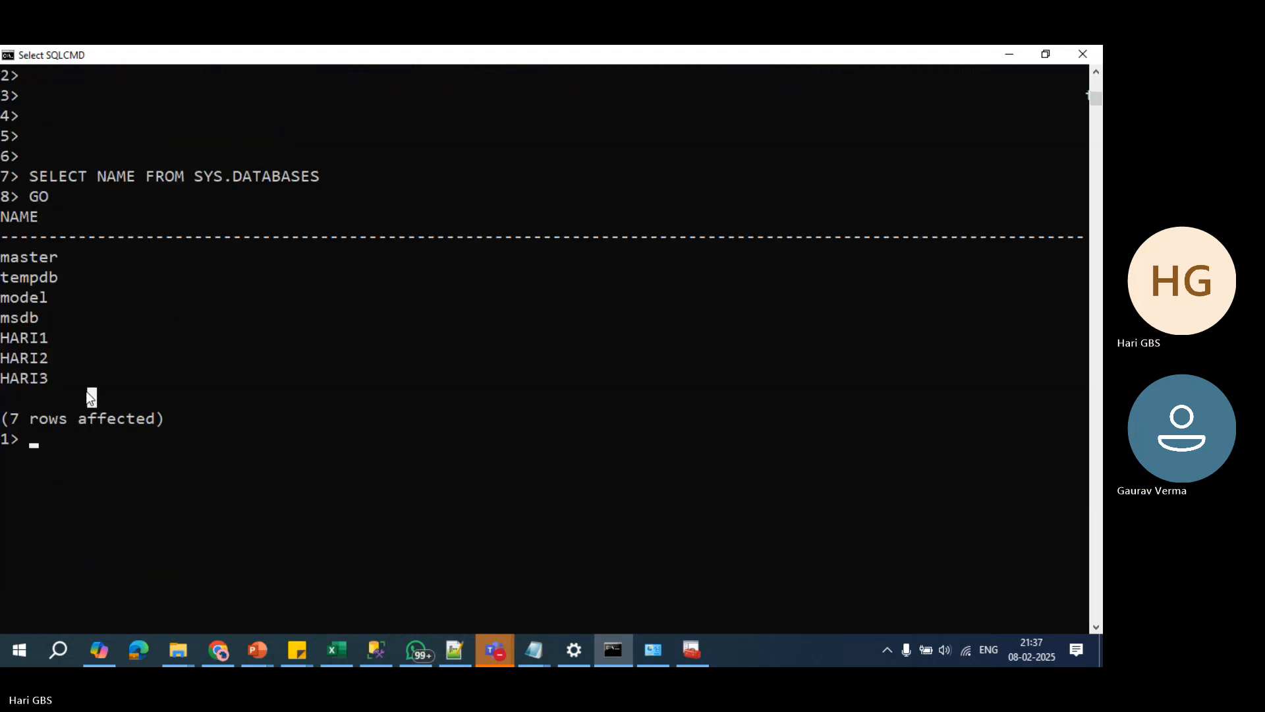
pyautogui.scroll(1, 127, 398)
pyautogui.scroll(2, 100, 322)
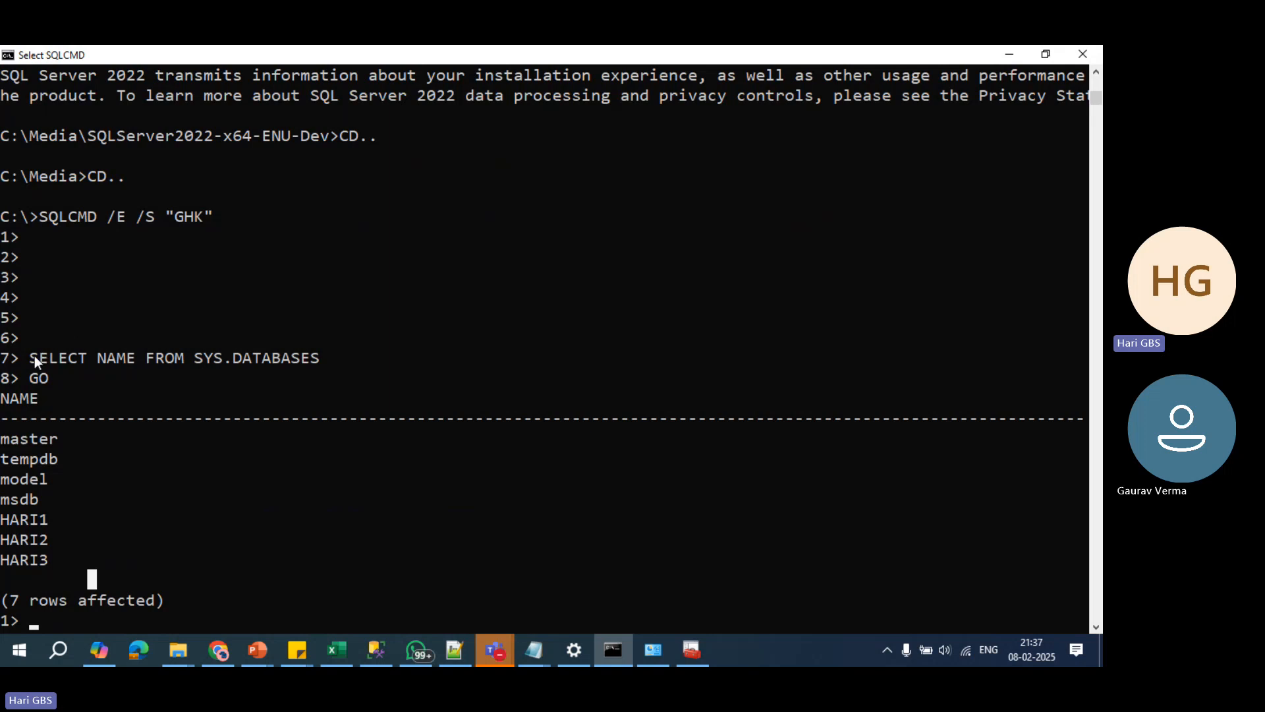
pyautogui.moveTo(34, 356); pyautogui.dragTo(261, 361)
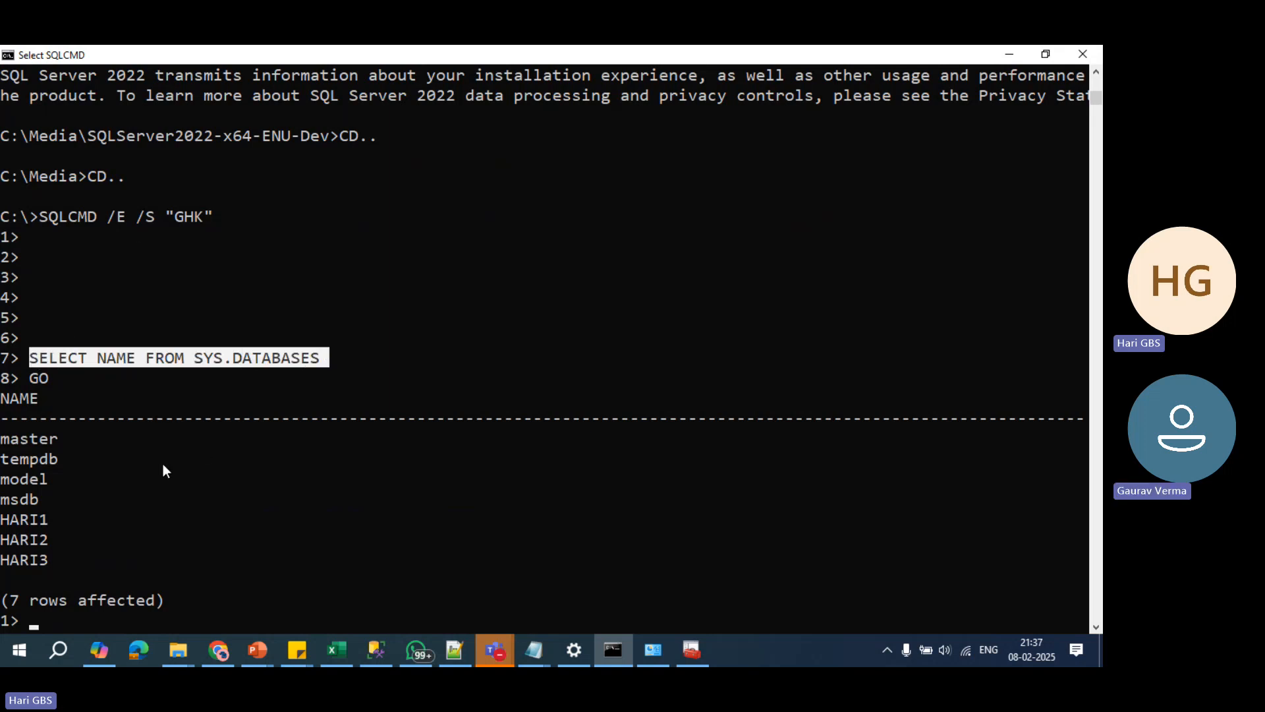
pyautogui.scroll(-1, 212, 496)
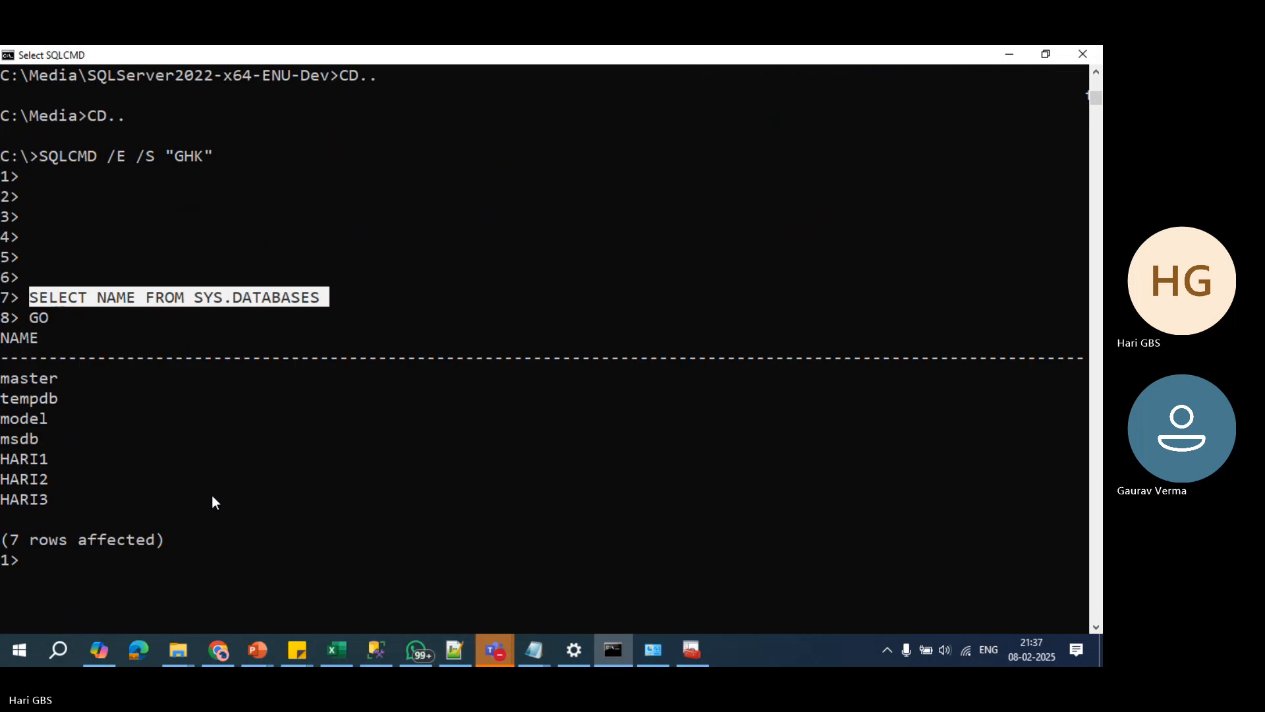
pyautogui.scroll(-2, 208, 484)
pyautogui.scroll(1, 208, 485)
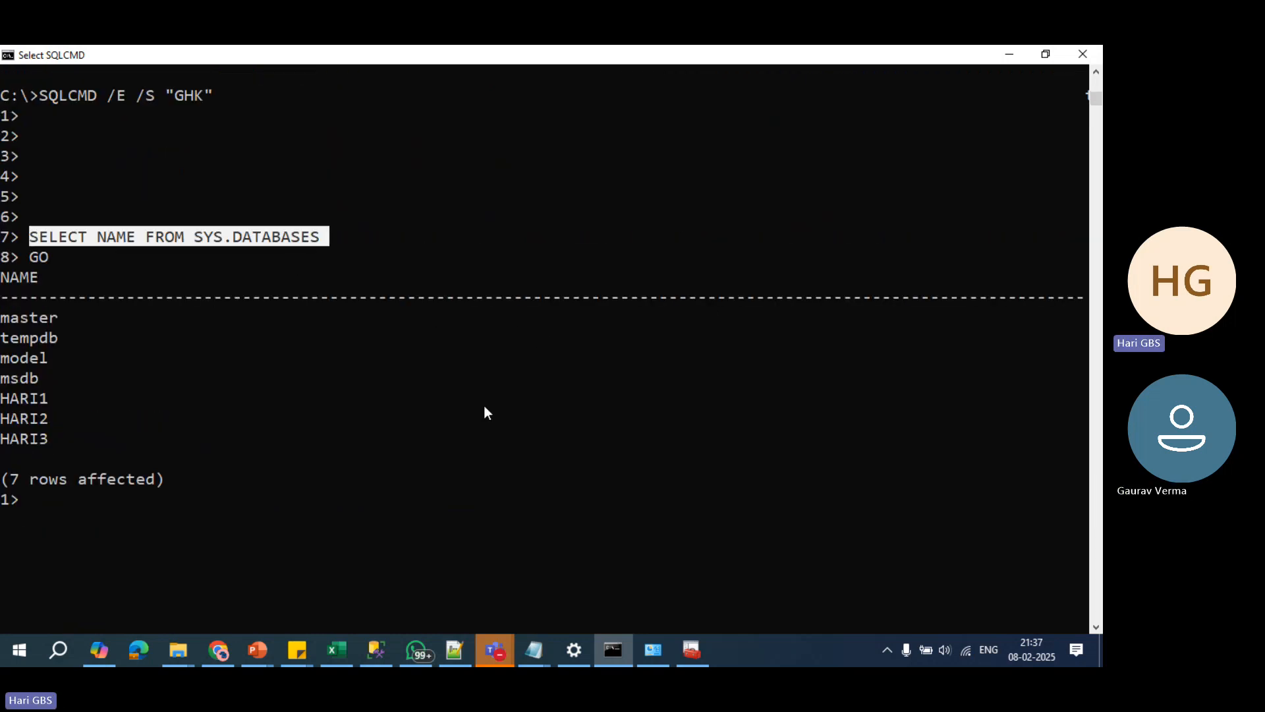
pyautogui.click(421, 450)
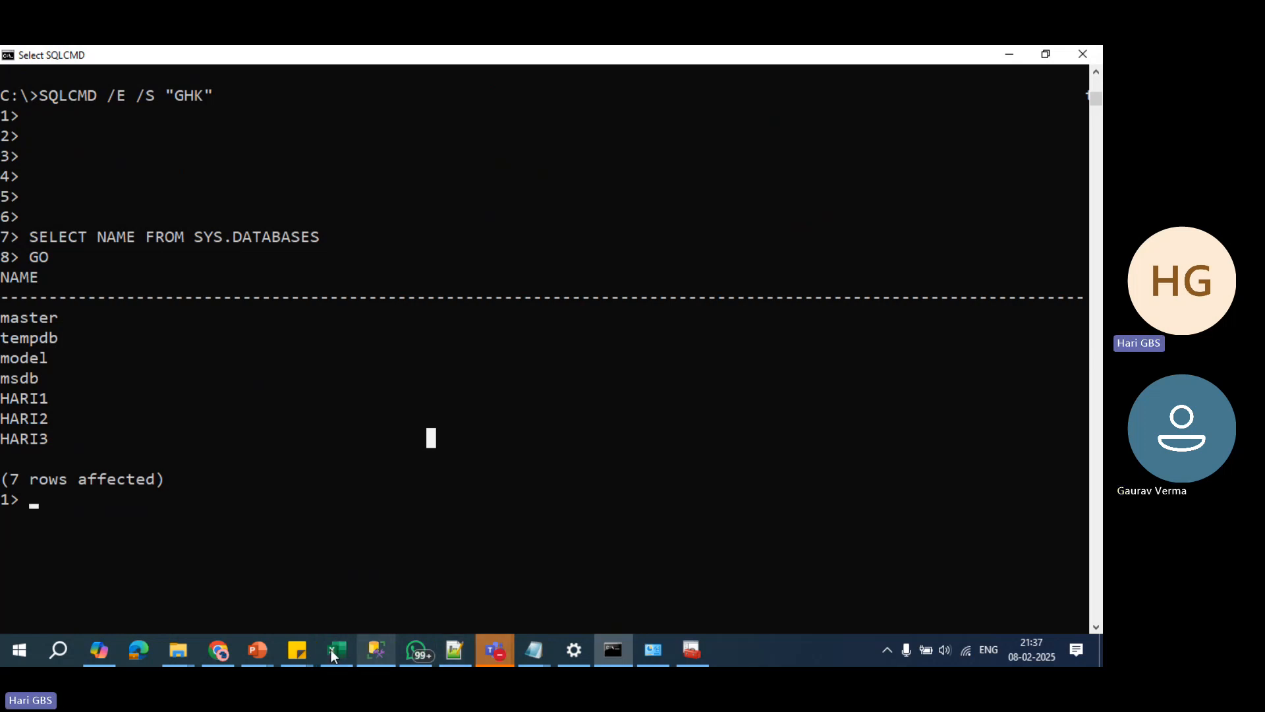
# Step: Switch to the 06 -01 Installation & Removal Methods presentation in PowerPoint and review slides 22 to 24
pyautogui.moveTo(253, 649)
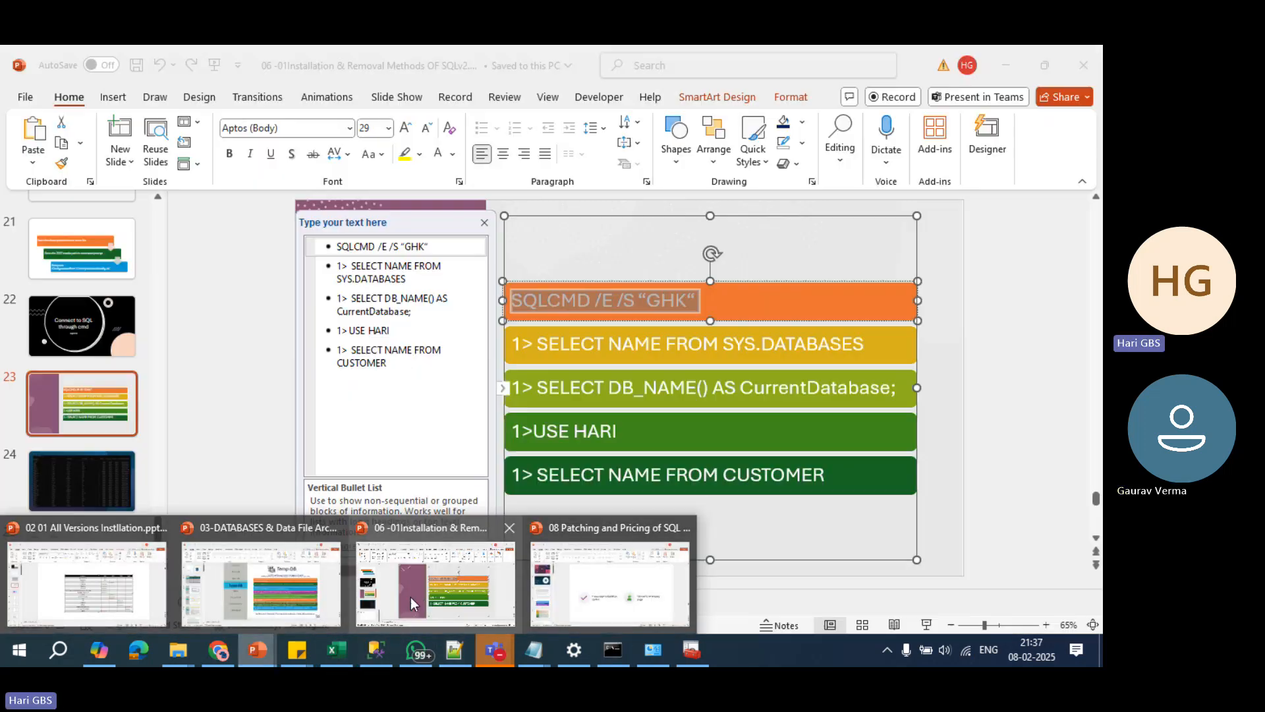
pyautogui.click(409, 597)
pyautogui.click(97, 319)
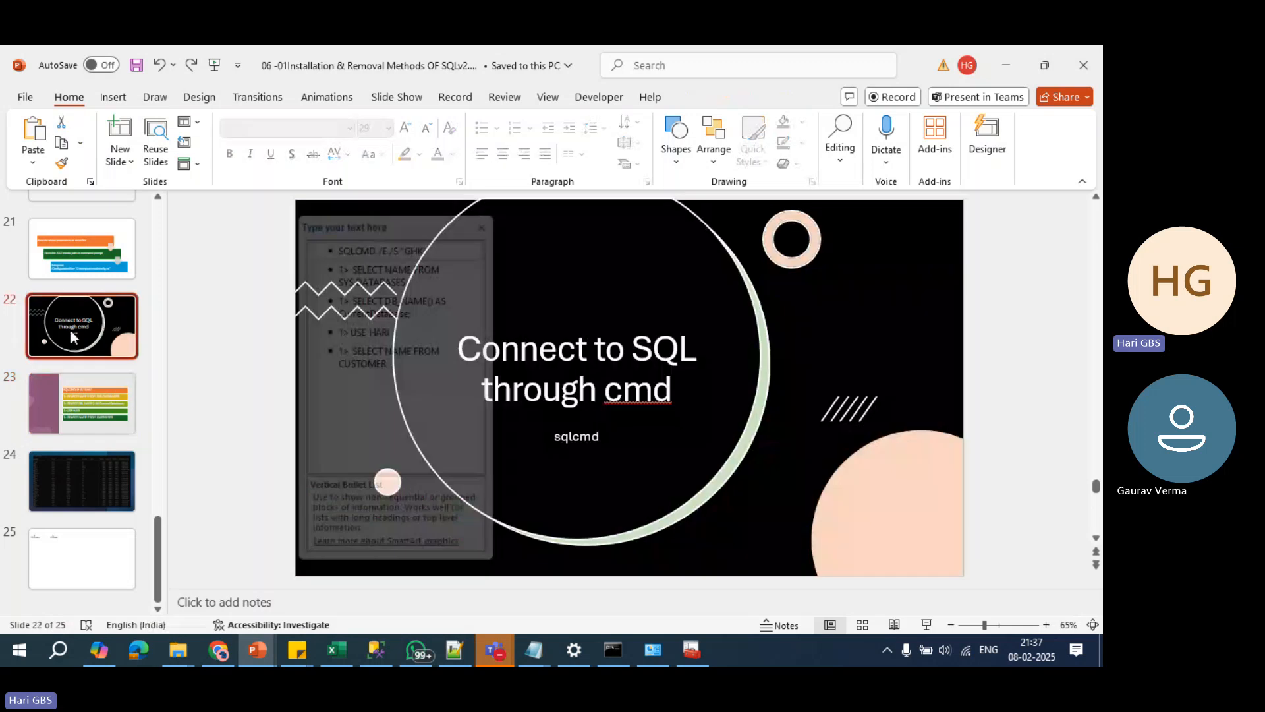
pyautogui.click(39, 415)
pyautogui.click(67, 479)
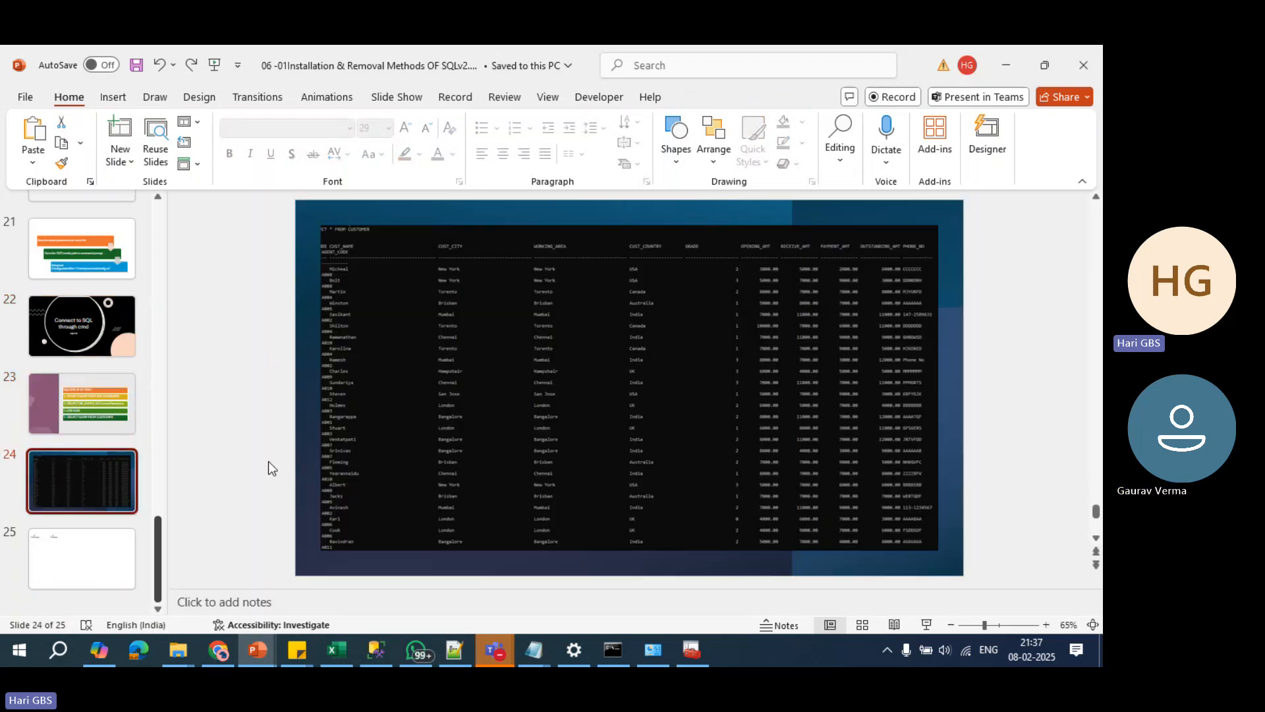
# Step: Close the installation and removal presentation with its changes saved, and show slide 1 of the 08 Patching and Pricing of SQL SERVER presentation
pyautogui.click(1080, 64)
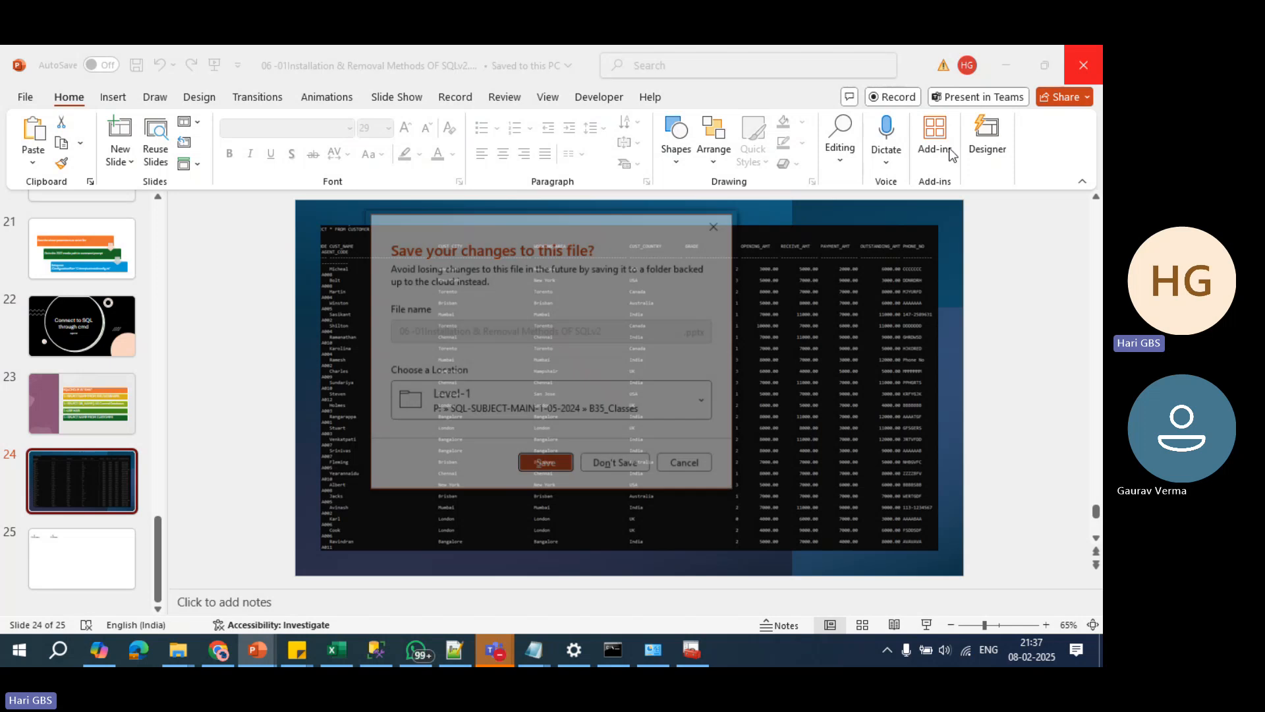
pyautogui.click(532, 473)
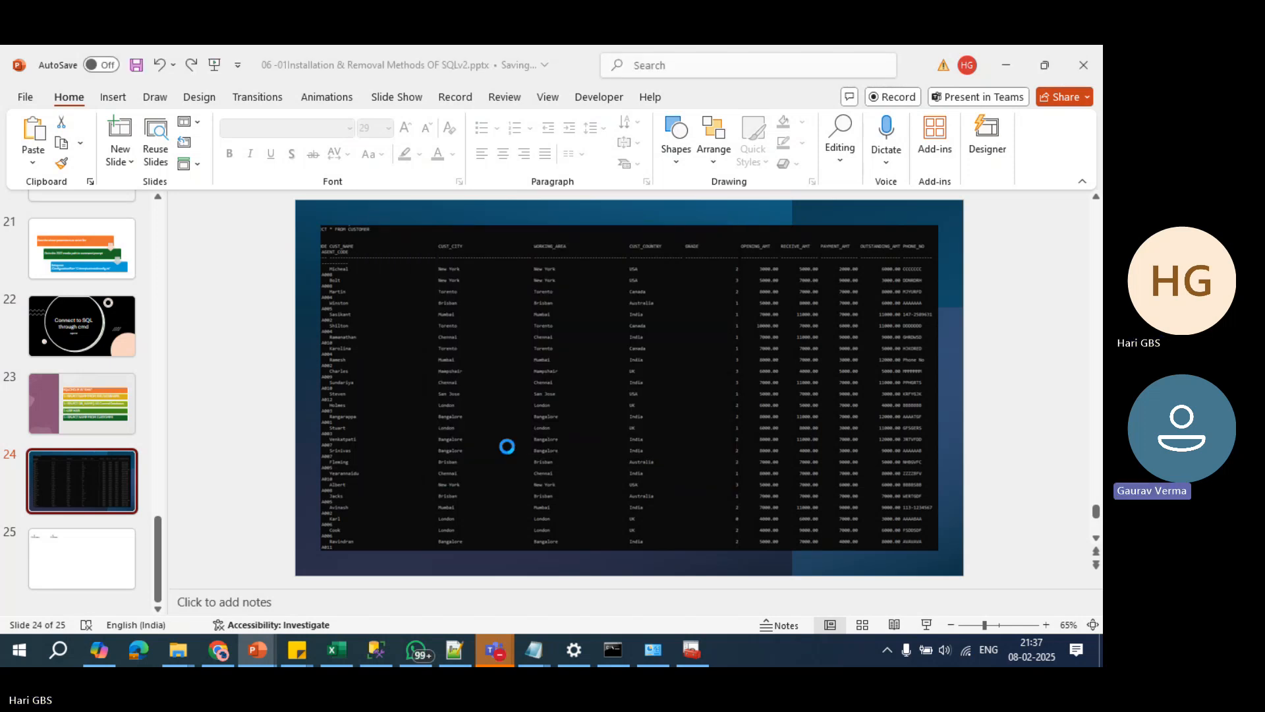
pyautogui.moveTo(260, 655)
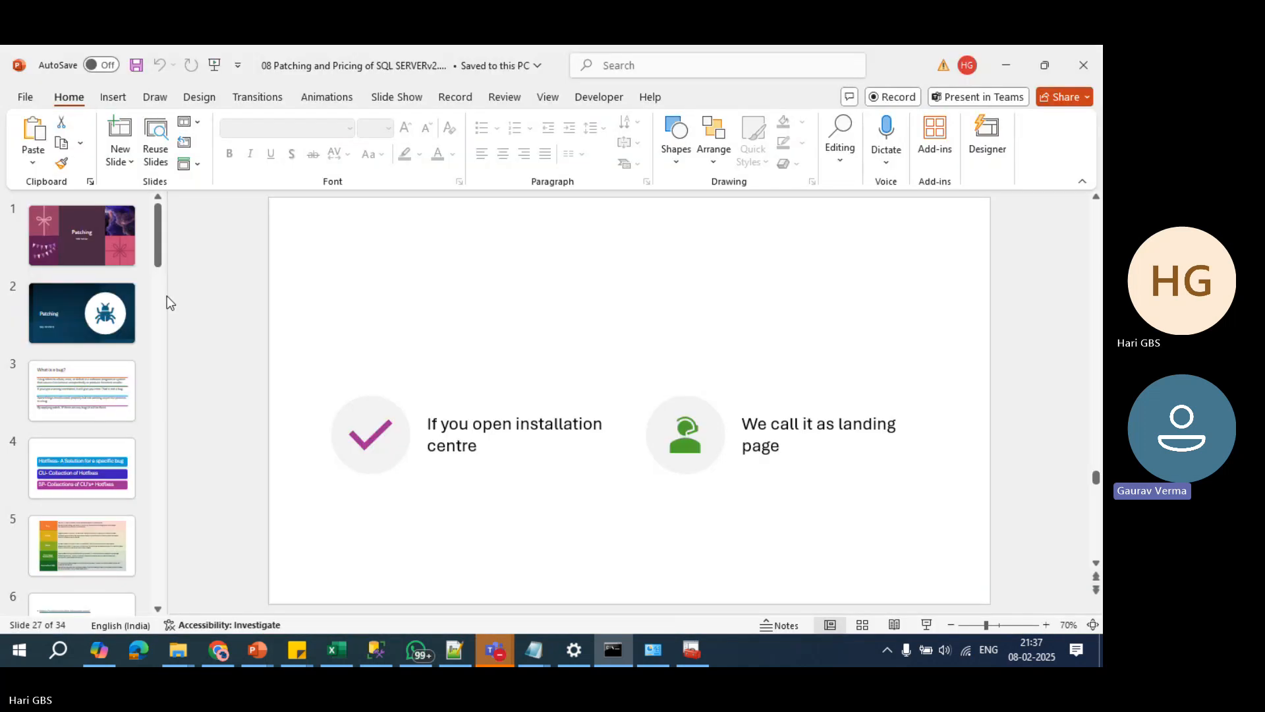
pyautogui.click(92, 240)
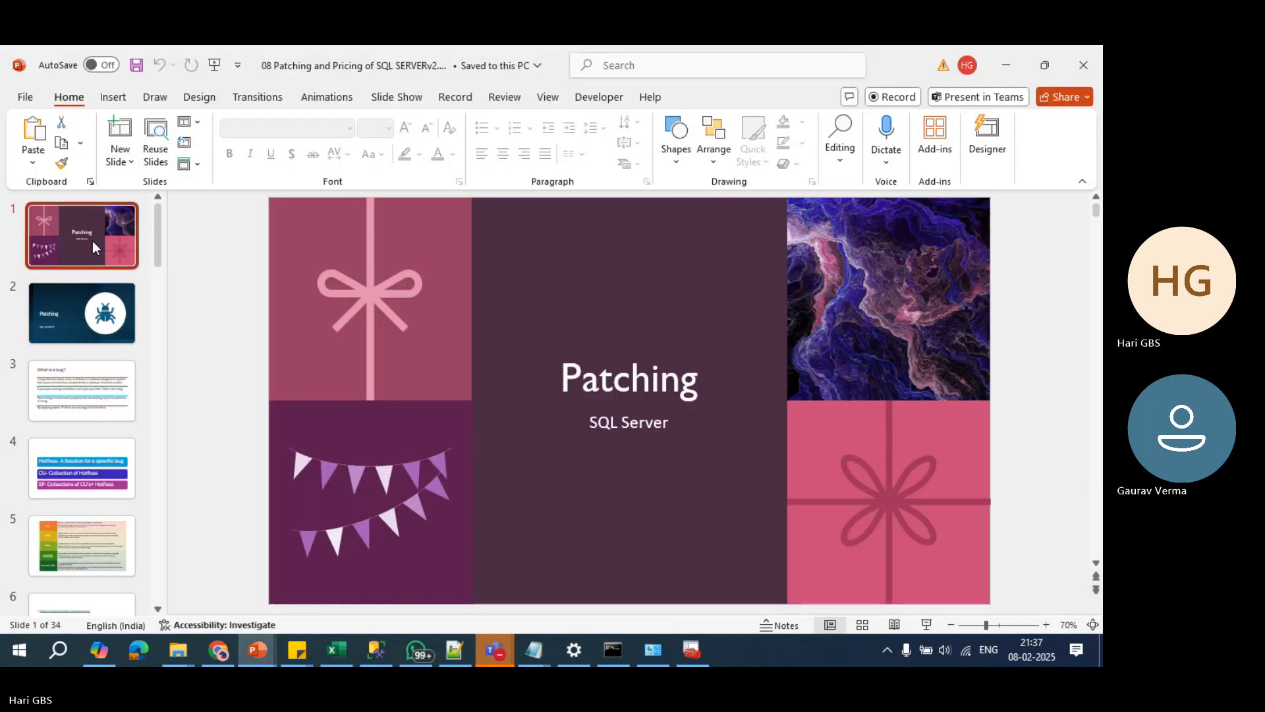
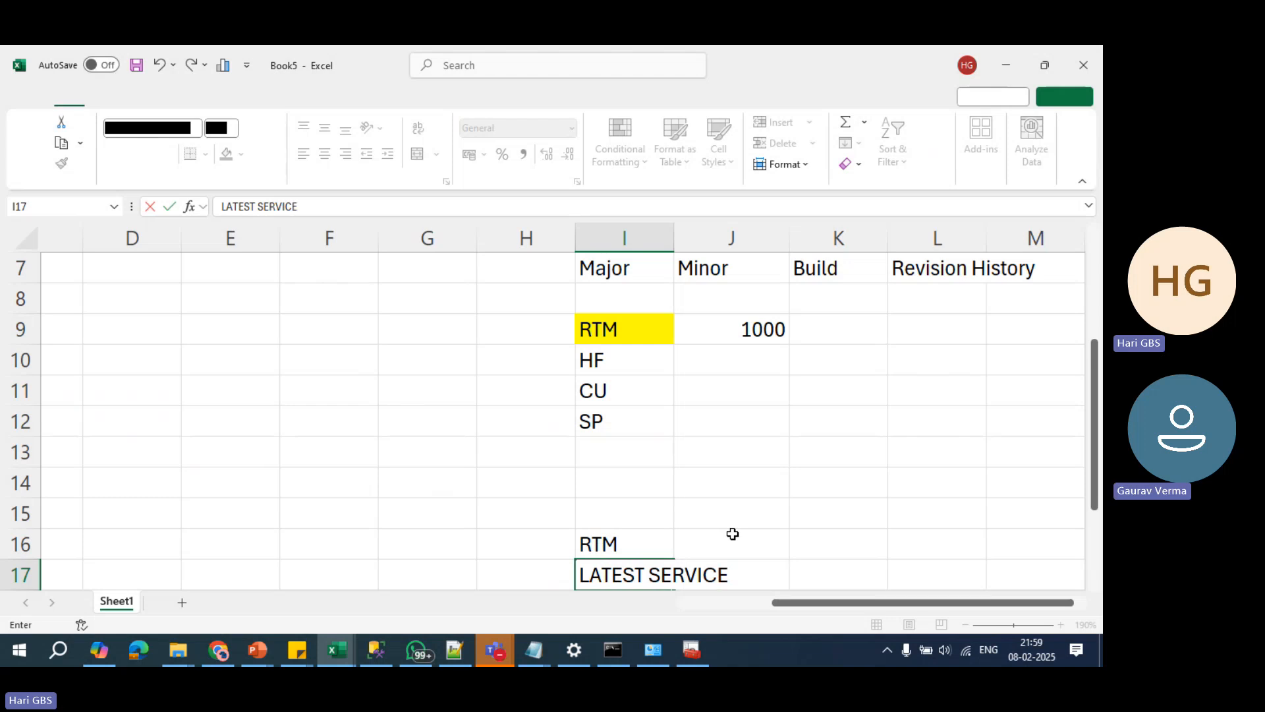
# Step: Complete cell I17 as LATEST SERVICE PACK and enter LATEST CU in the cell below it
pyautogui.press('Return')
pyautogui.press('Up')
pyautogui.press('F2')
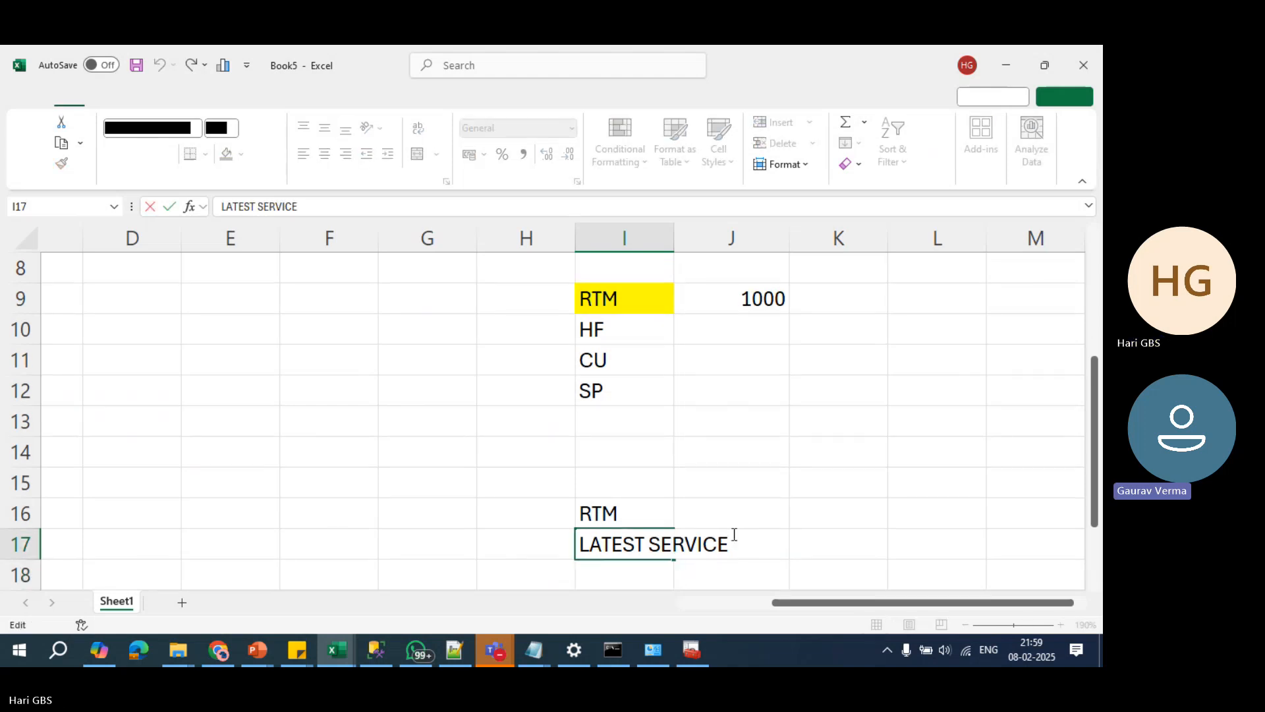
pyautogui.write('PACK')
pyautogui.press('Return')
pyautogui.write('LATEST CU')
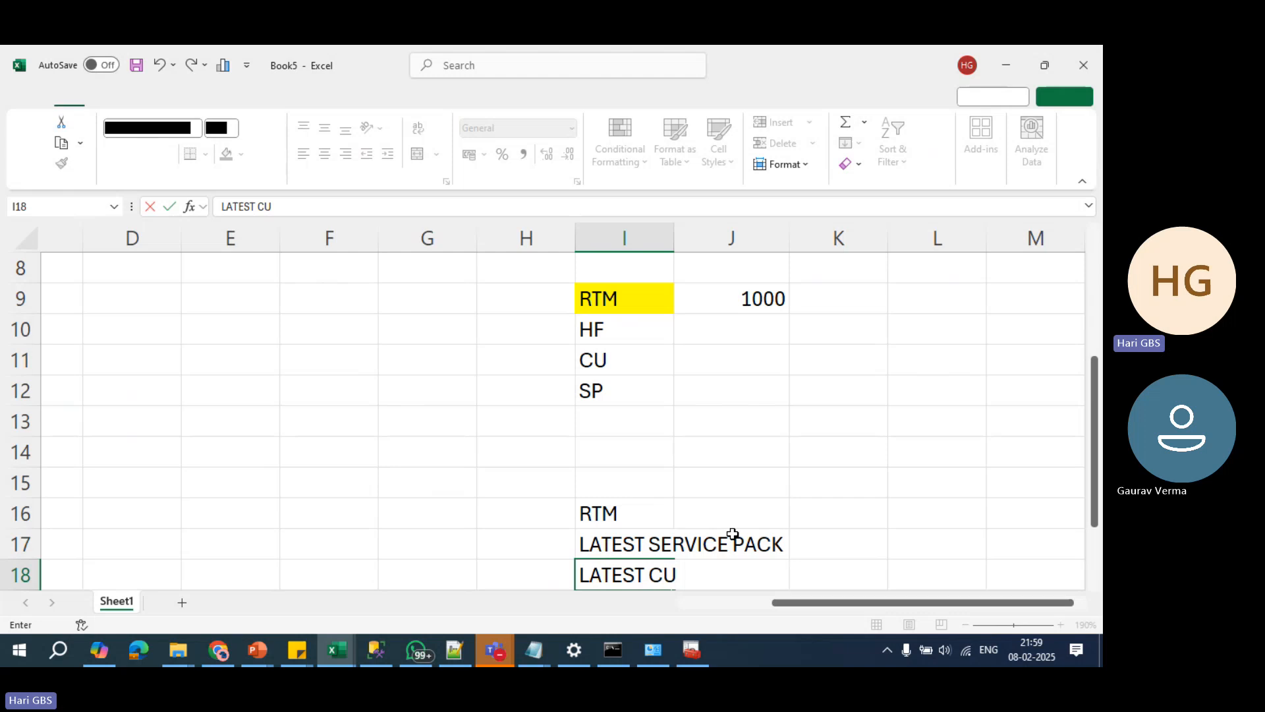
pyautogui.press('Return')
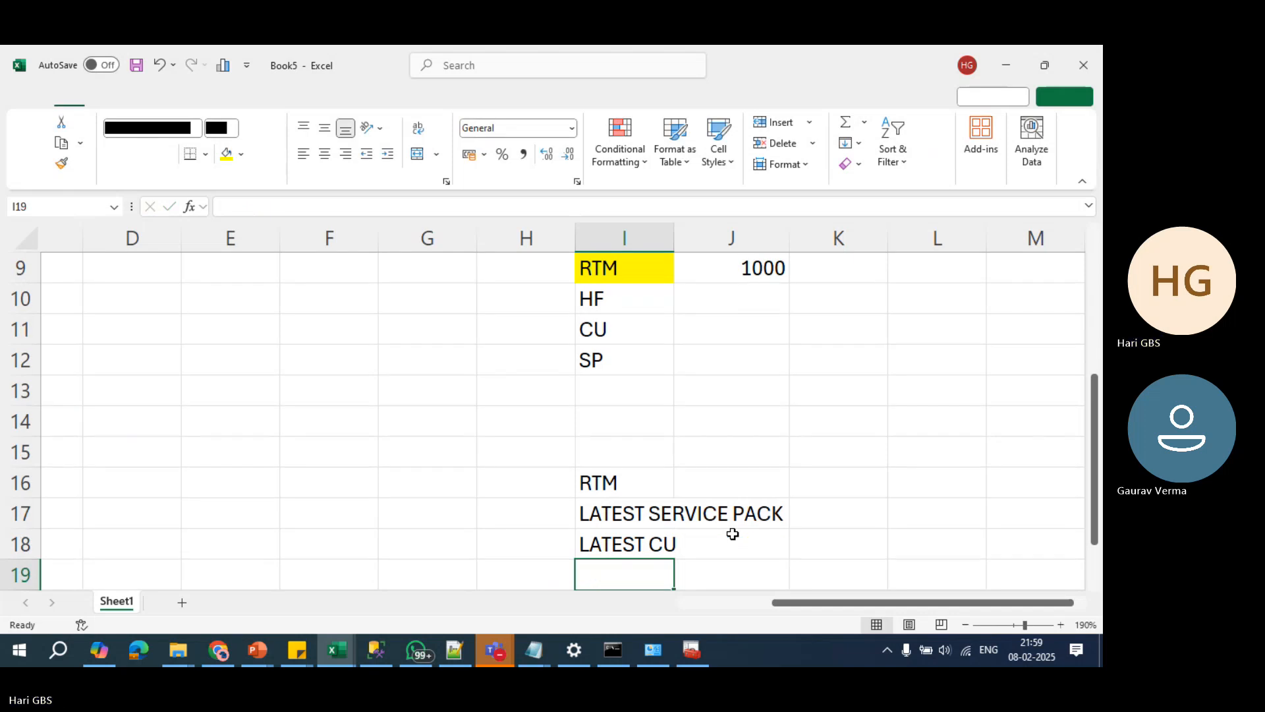
# Step: Enter "ANY HOTFIXS after CU" in cell I19, below LATEST CU
pyautogui.write('ANY HO')
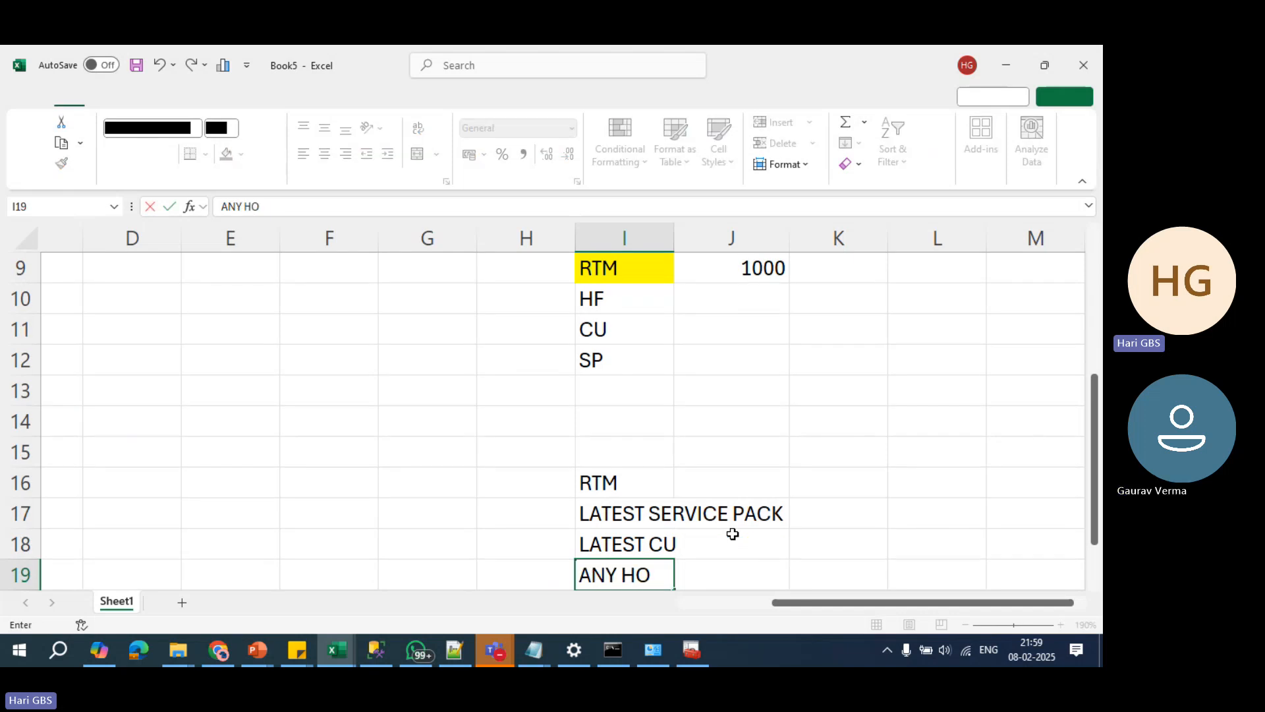
pyautogui.write('TFIXE')
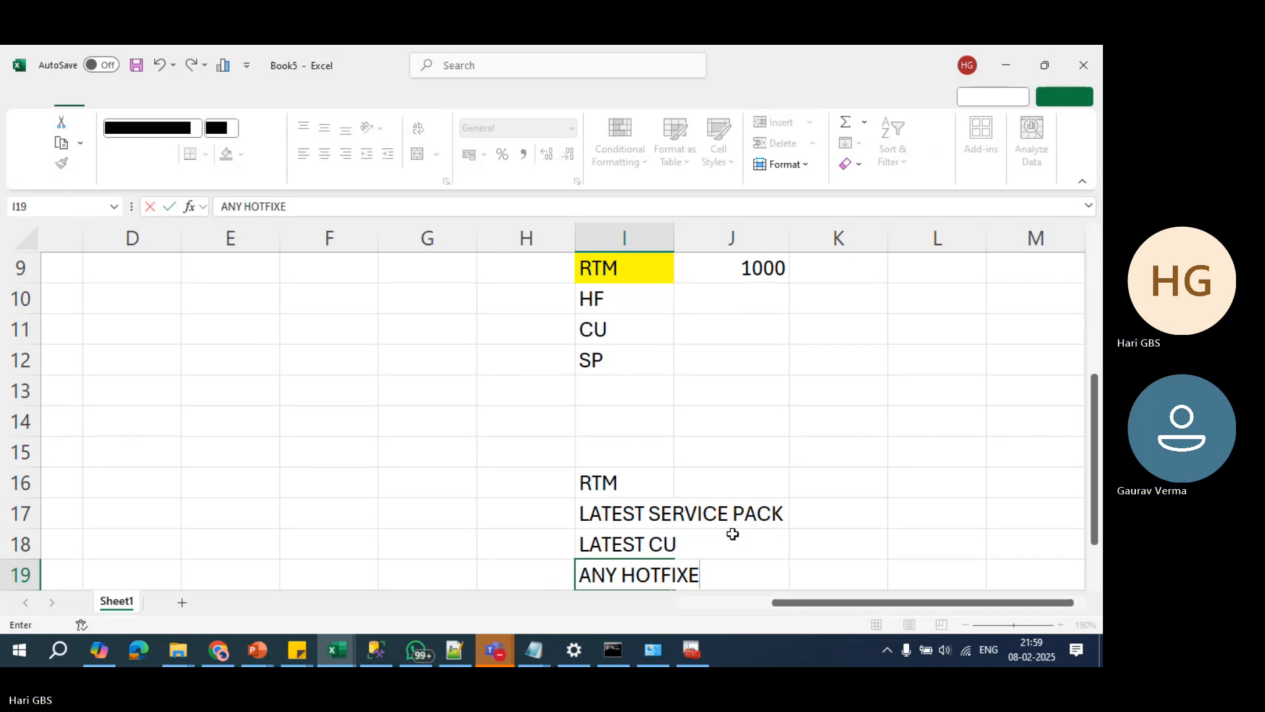
pyautogui.press('BackSpace')
pyautogui.write('S after ')
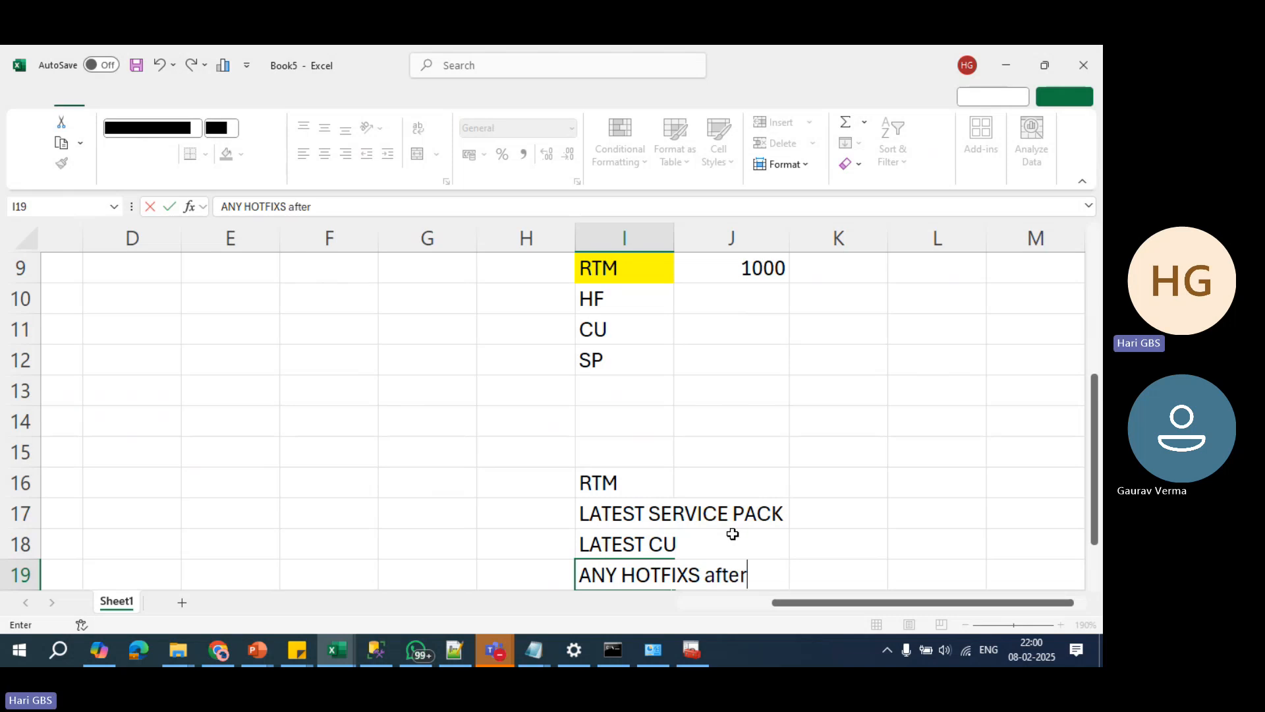
pyautogui.write('CU')
pyautogui.press('Return')
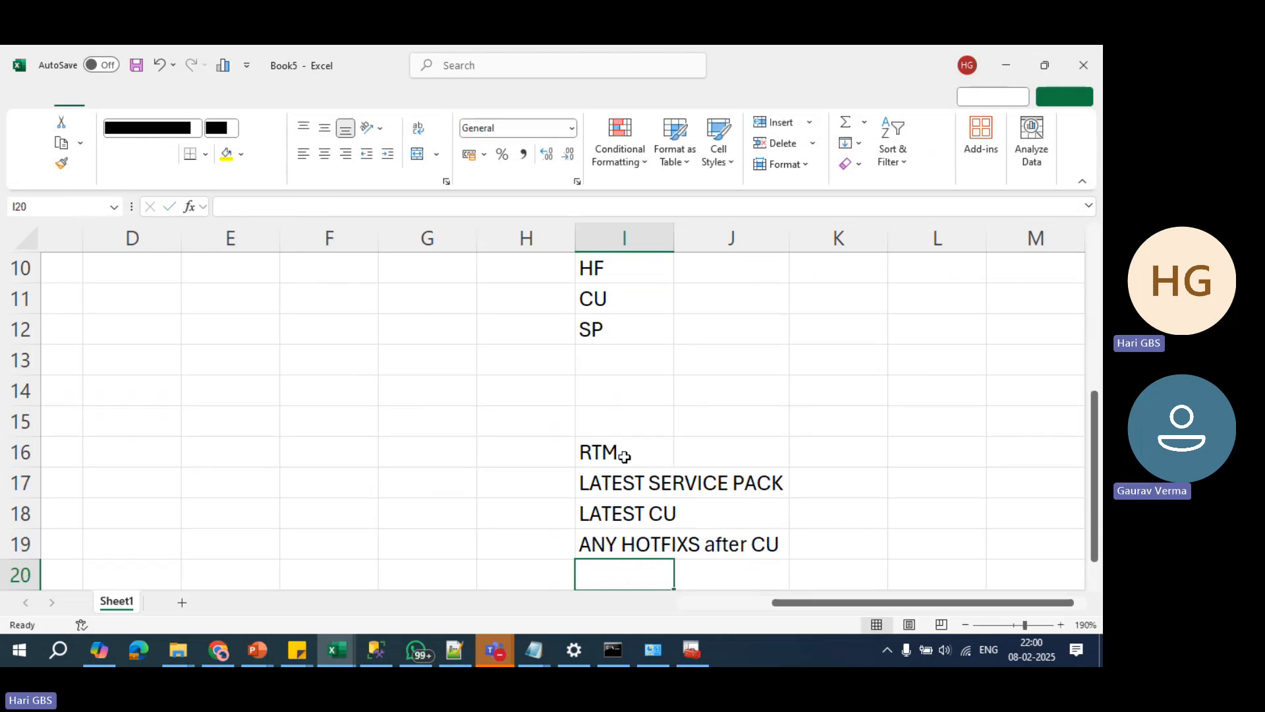
# Step: Select the patch list in I16:I19 and widen column I until its longest entry fits
pyautogui.moveTo(621, 452); pyautogui.dragTo(636, 547)
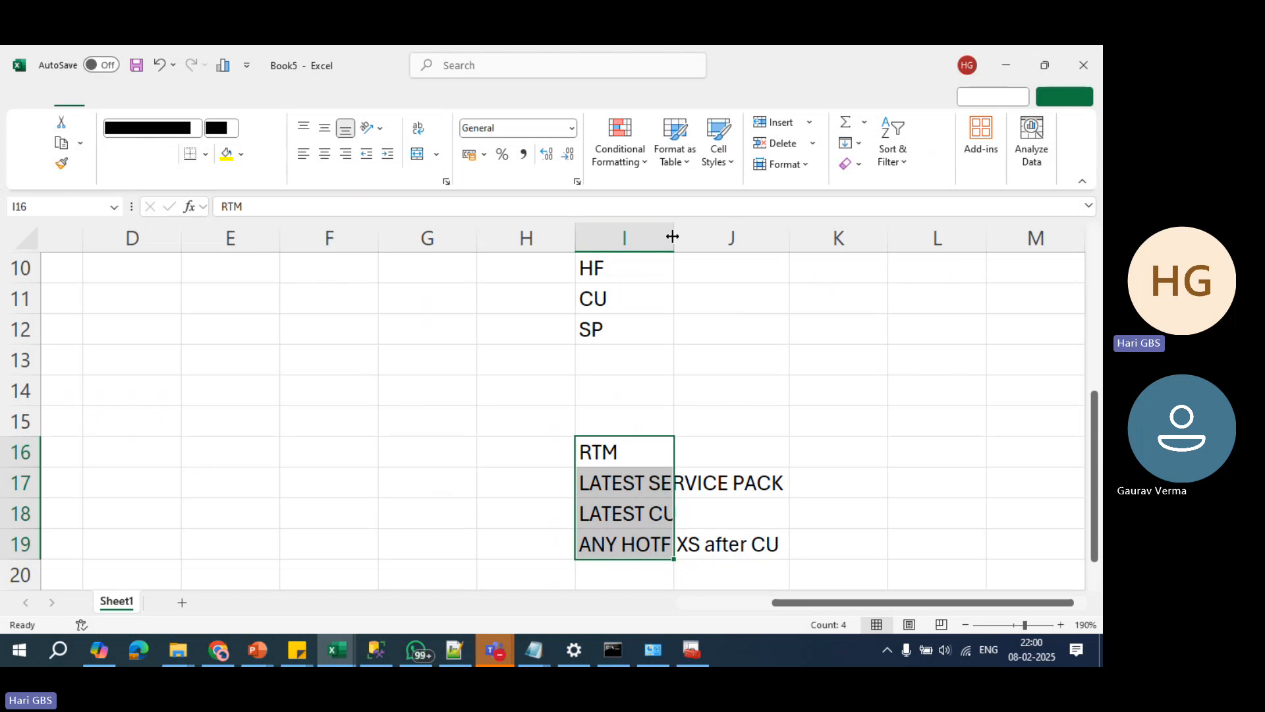
pyautogui.moveTo(675, 236); pyautogui.dragTo(795, 264)
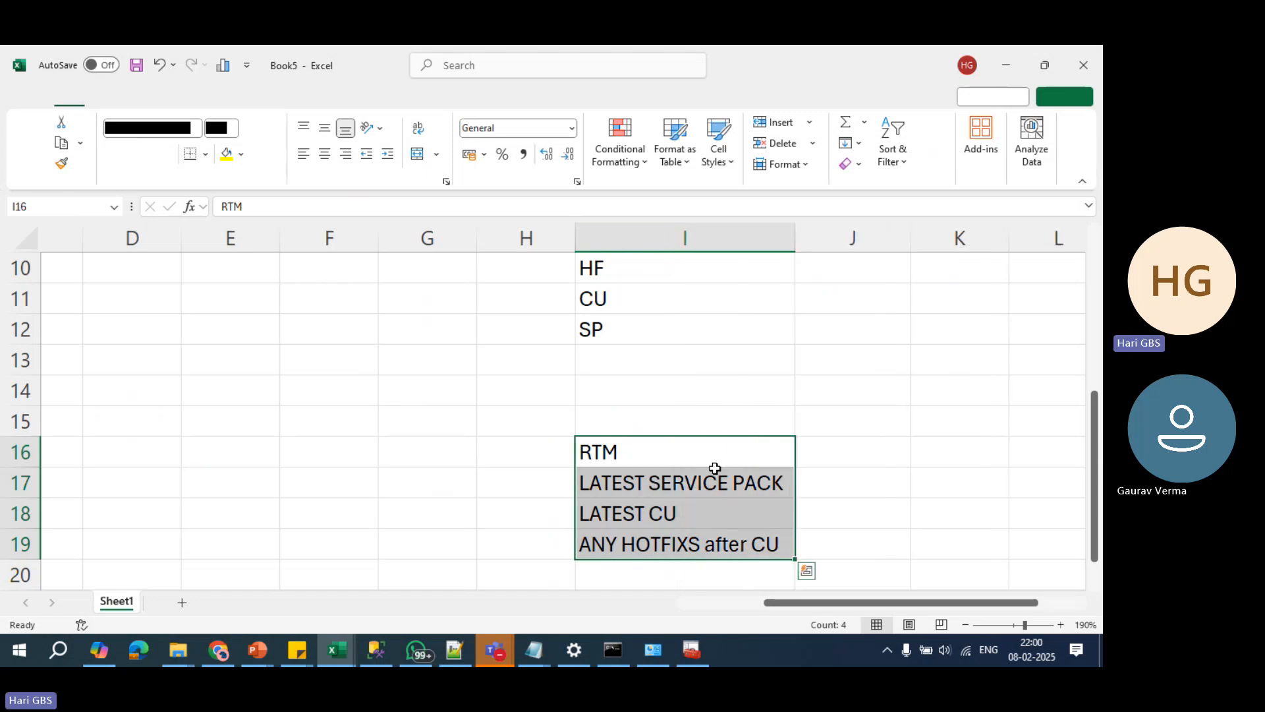
pyautogui.click(709, 441)
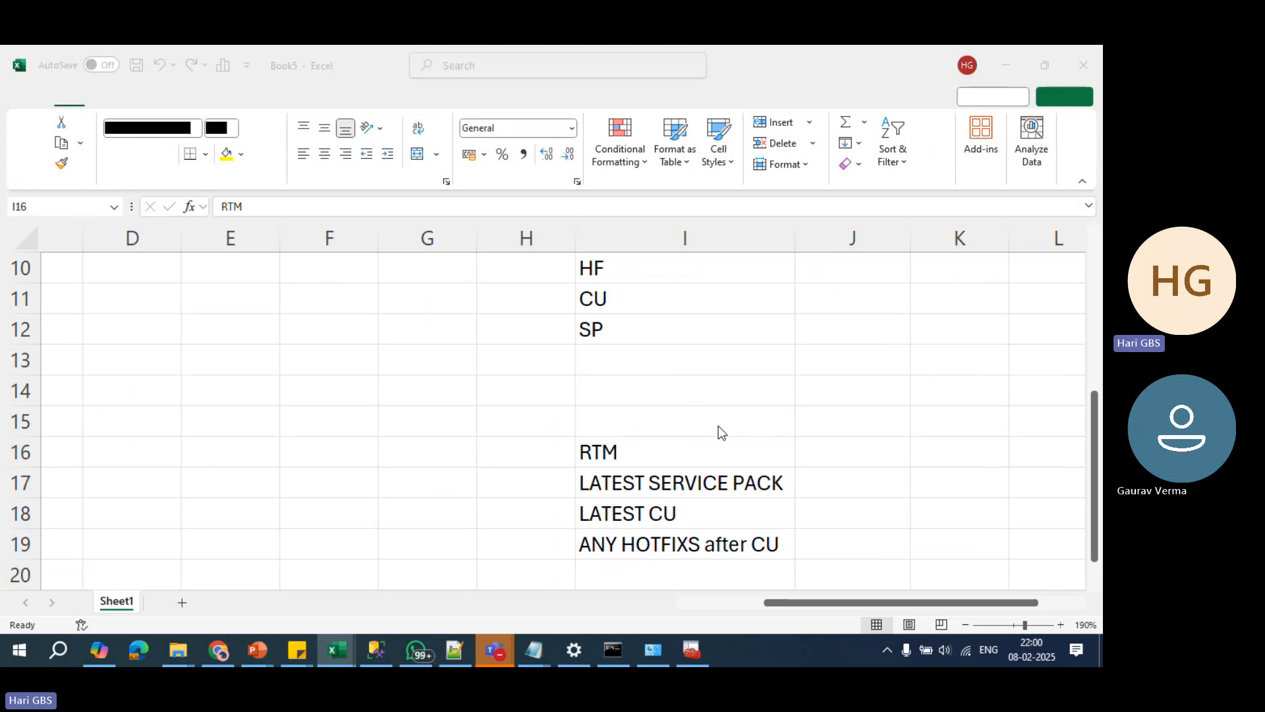
# Step: Switch to Chrome and open the Microsoft Update Catalog site in a new tab through a Google search for "microsoft catalog update"
pyautogui.hotkey('alt', 'Tab')
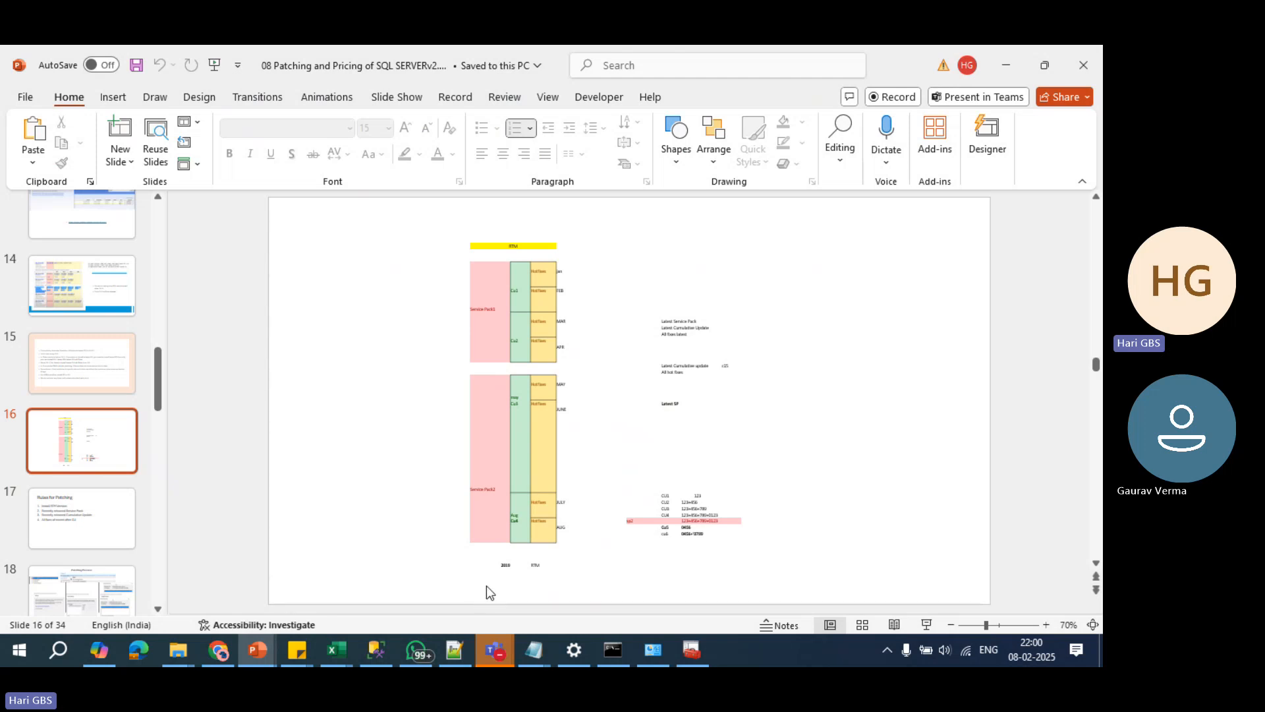
pyautogui.click(219, 651)
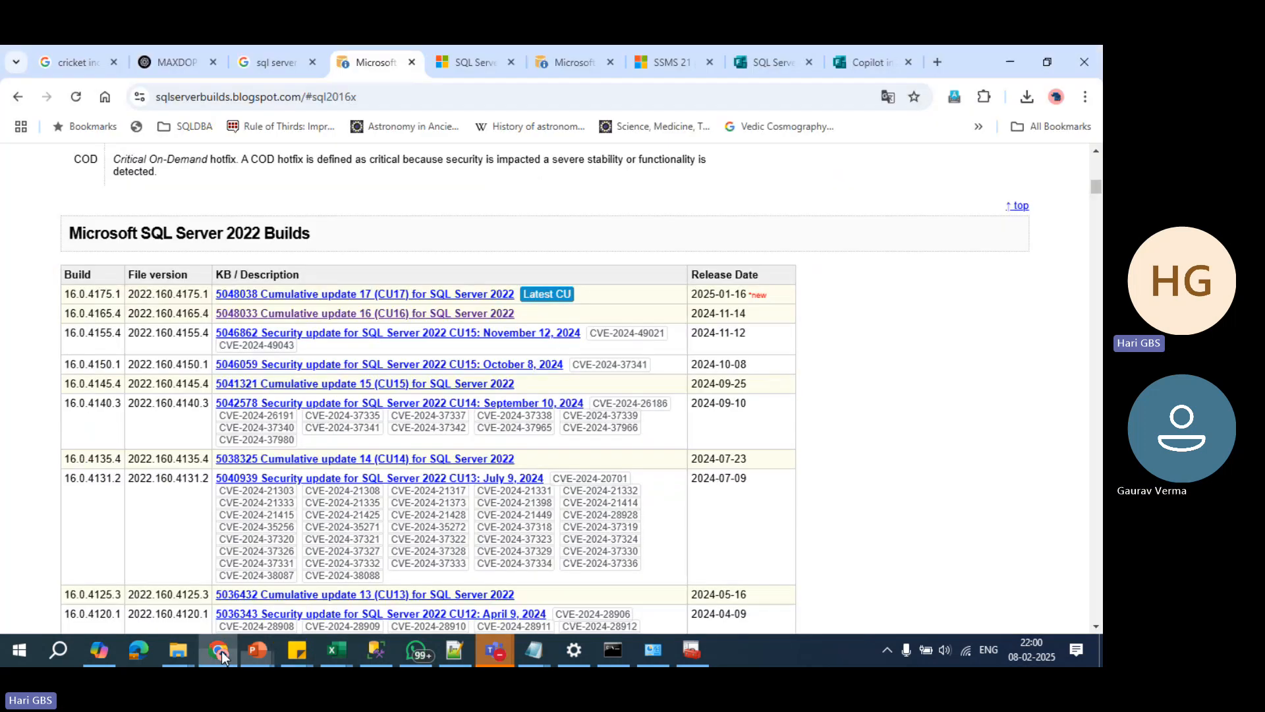
pyautogui.click(939, 61)
pyautogui.write('MIROC')
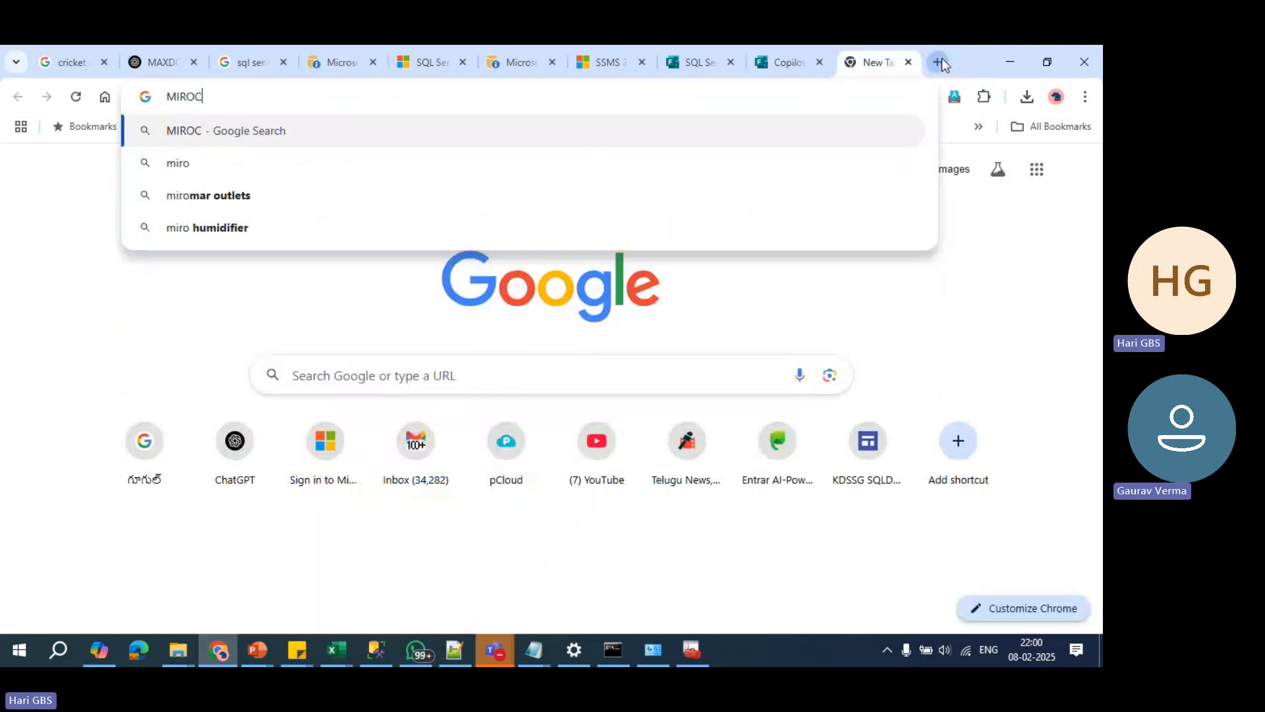
pyautogui.press('BackSpace')
pyautogui.press('BackSpace')
pyautogui.press('BackSpace')
pyautogui.write('CRO')
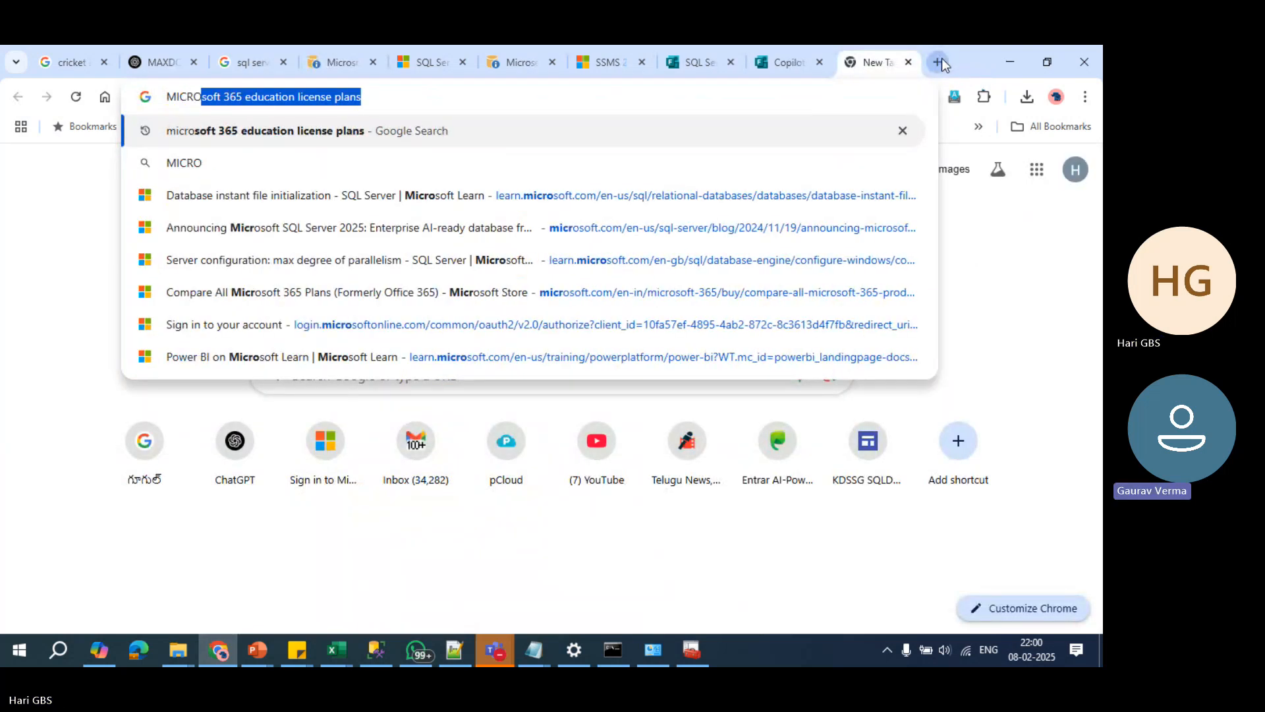
pyautogui.write('SFOT CAT')
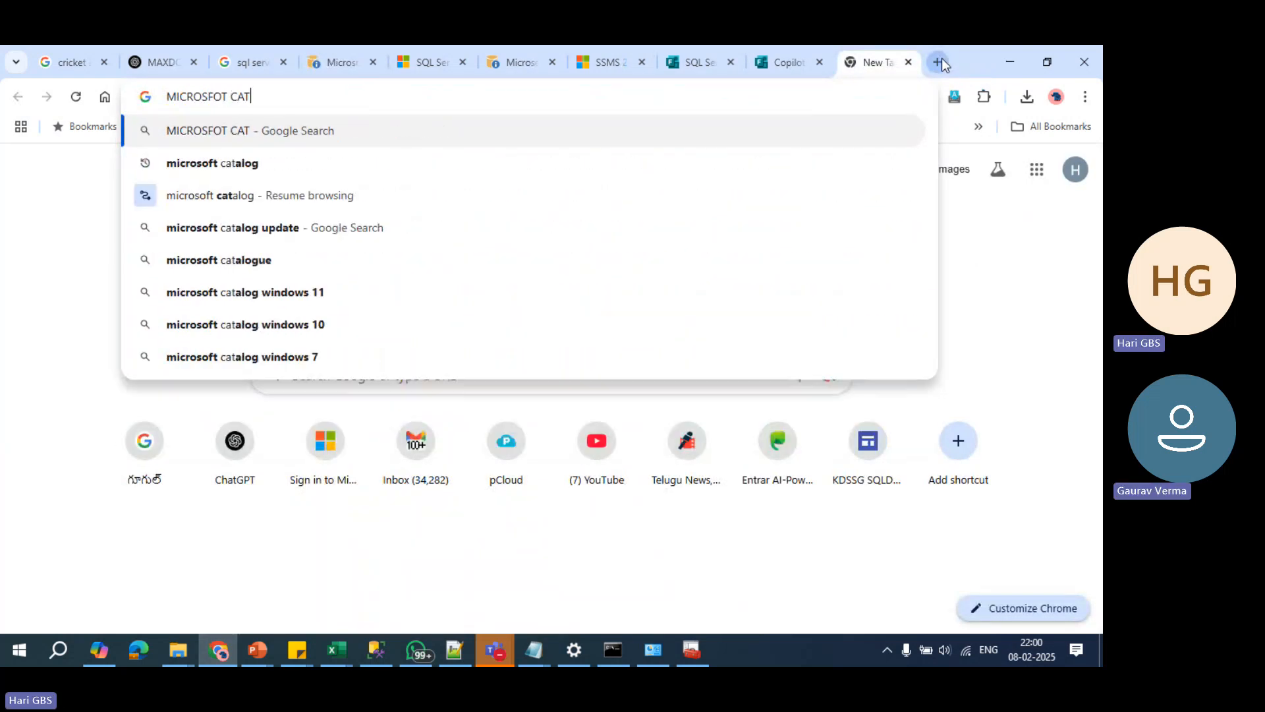
pyautogui.press('Down')
pyautogui.press('Down')
pyautogui.press('Down')
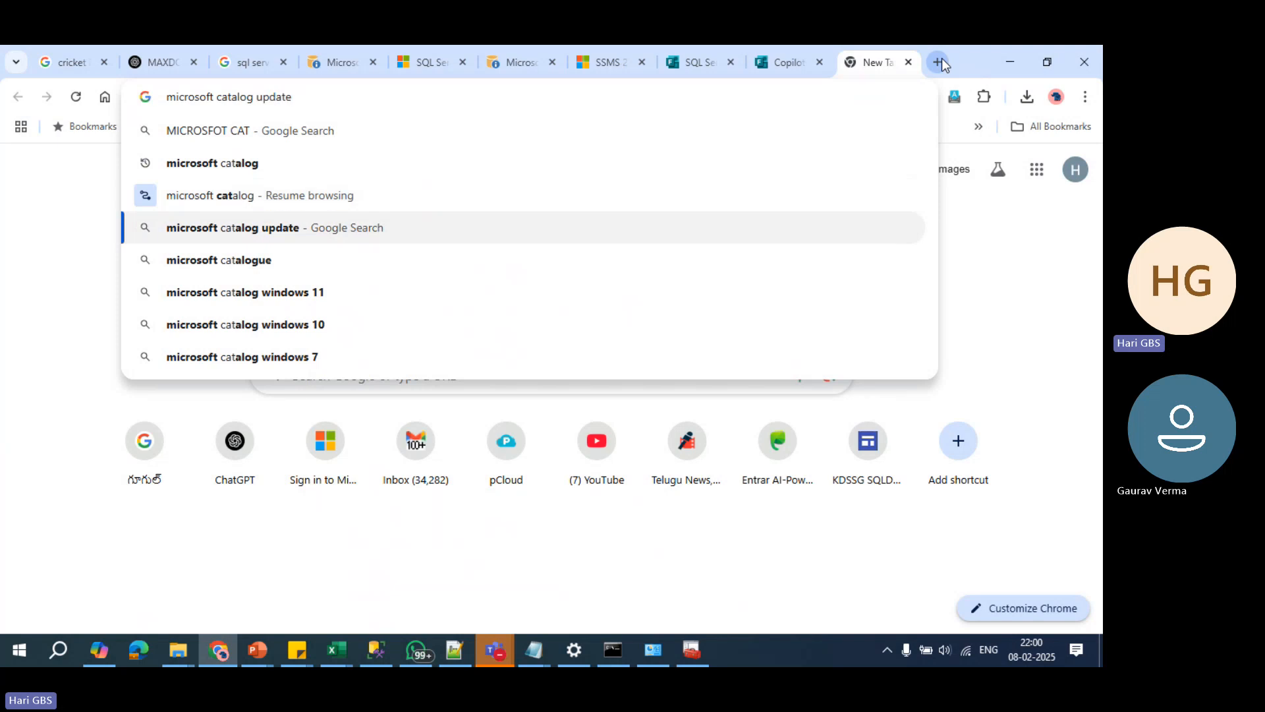
pyautogui.press('Return')
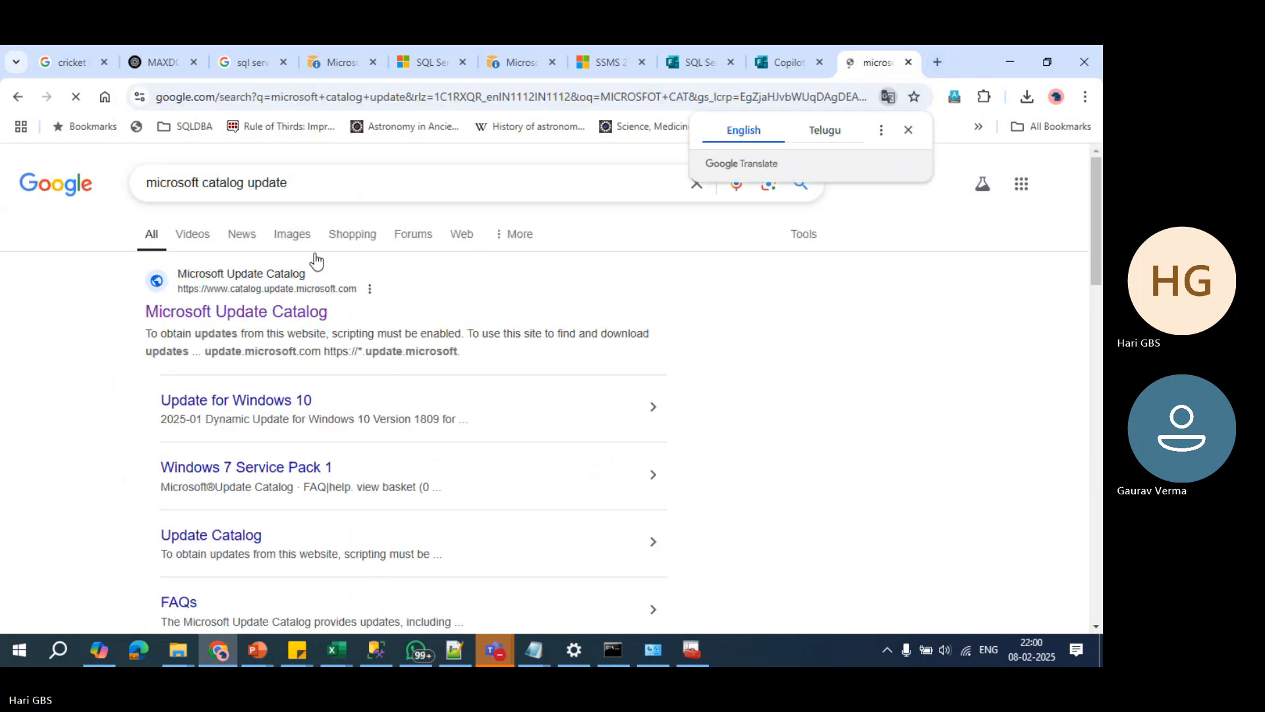
pyautogui.click(255, 313)
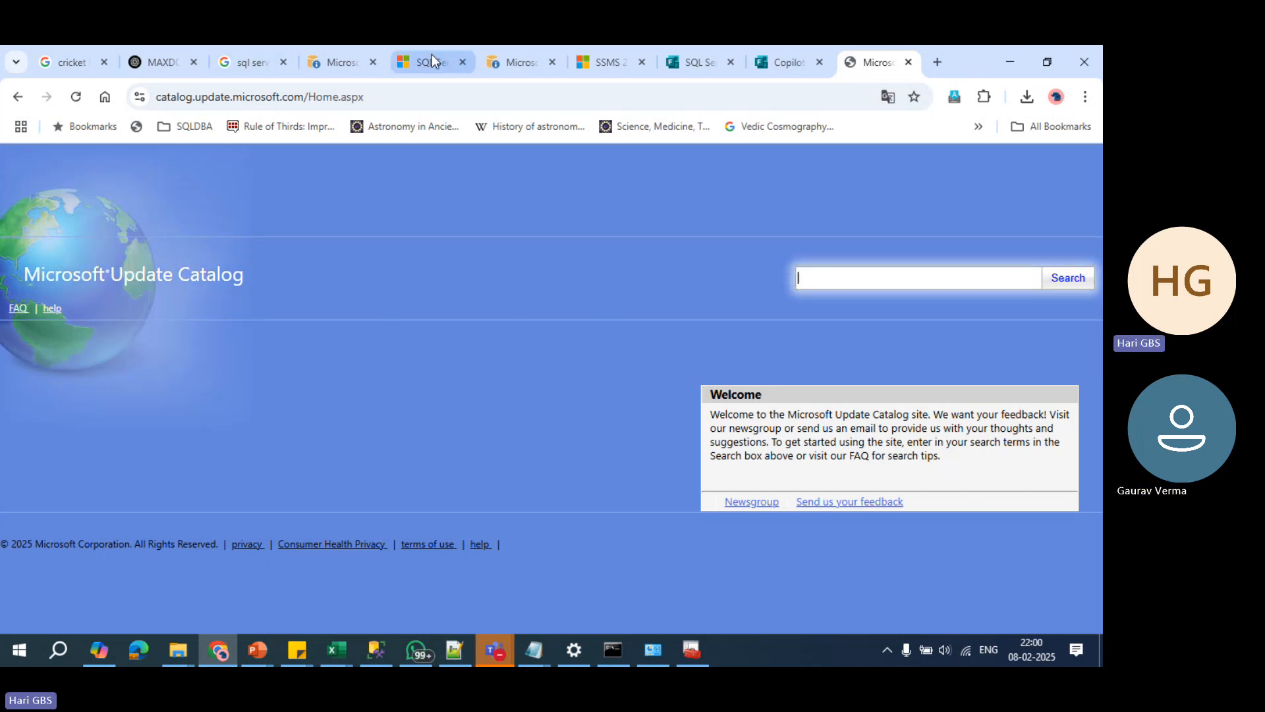
# Step: From the SQL Server builds page, open the Microsoft article for Cumulative update 17 (CU17) for SQL Server 2022
pyautogui.click(341, 62)
pyautogui.scroll(15, 321, 384)
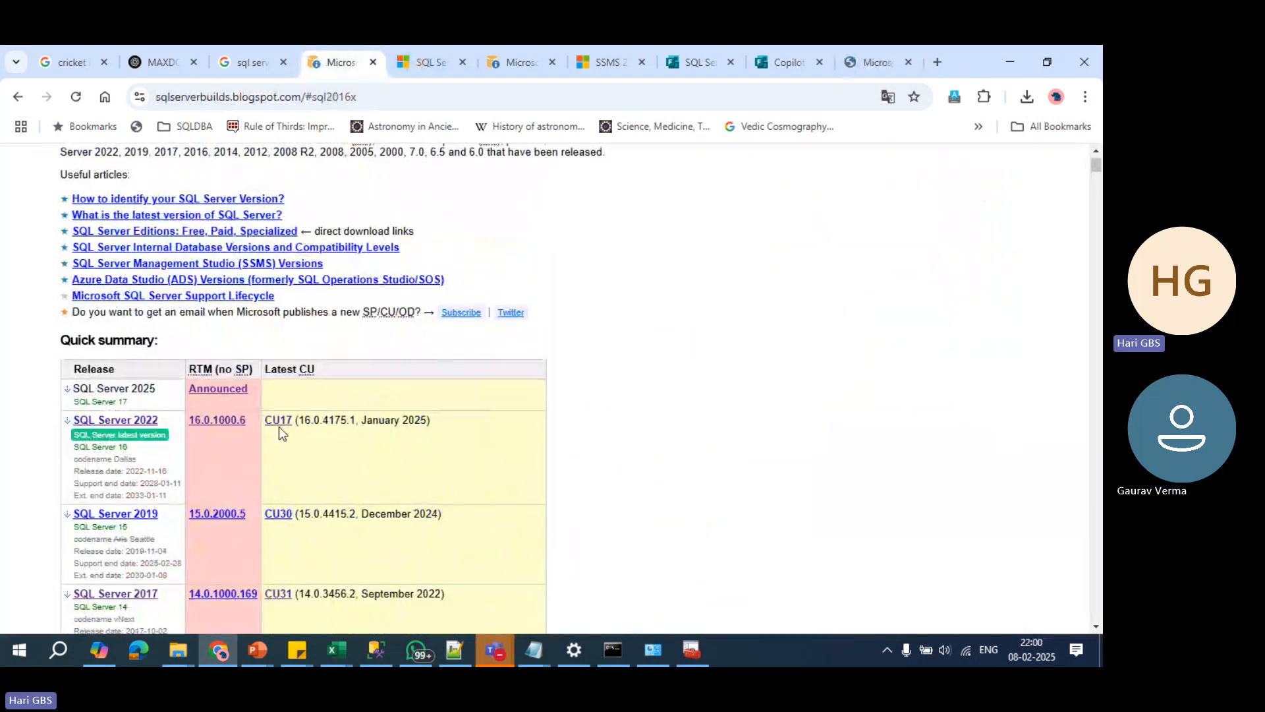
pyautogui.click(284, 430)
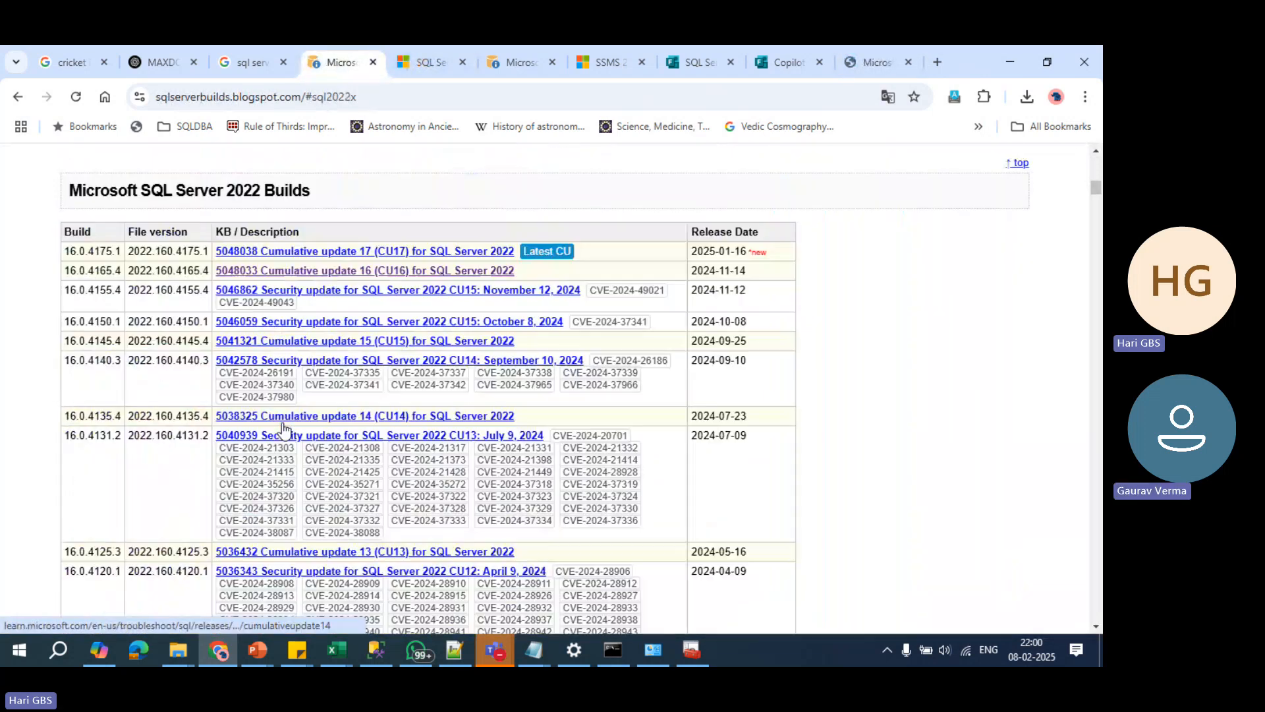
pyautogui.click(247, 253)
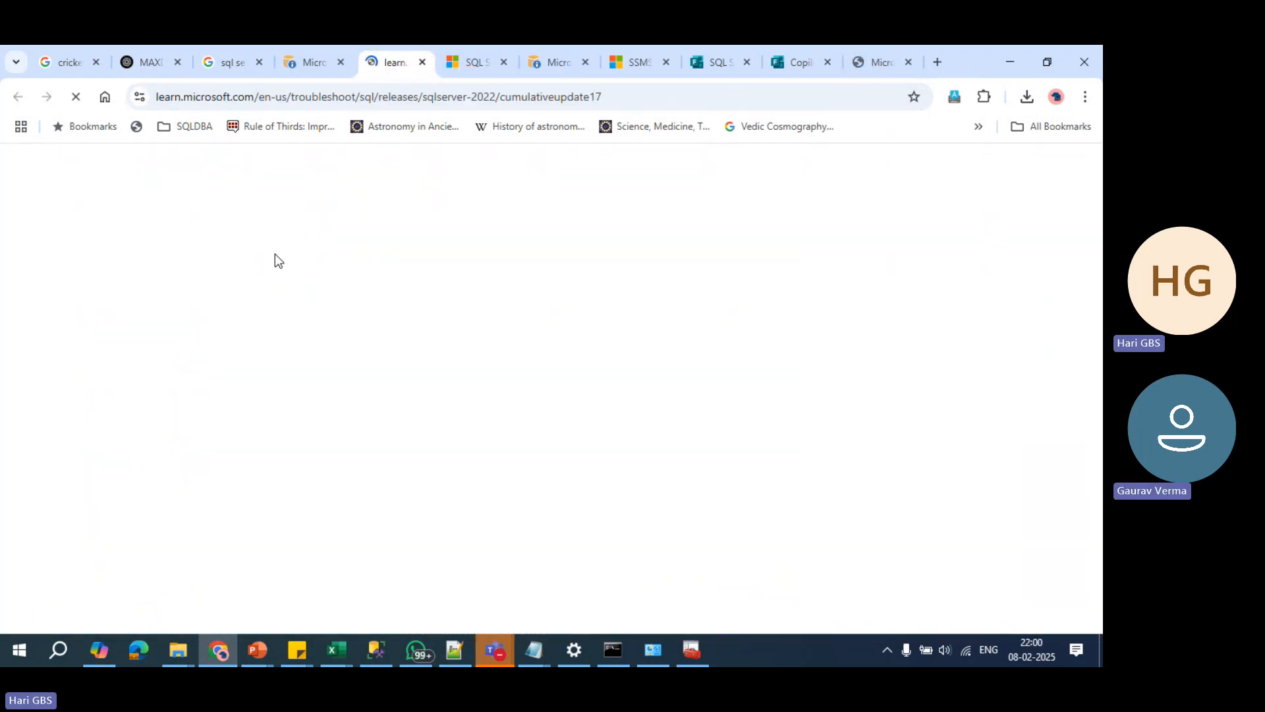
# Step: Copy the KB number KB5048038 from the article's title and search the Microsoft Update Catalog for it
pyautogui.moveTo(291, 305)
pyautogui.mouseDown()
pyautogui.moveTo(455, 313)
pyautogui.moveTo(290, 311)
pyautogui.mouseUp()
pyautogui.hotkey('ctrl', 'c')
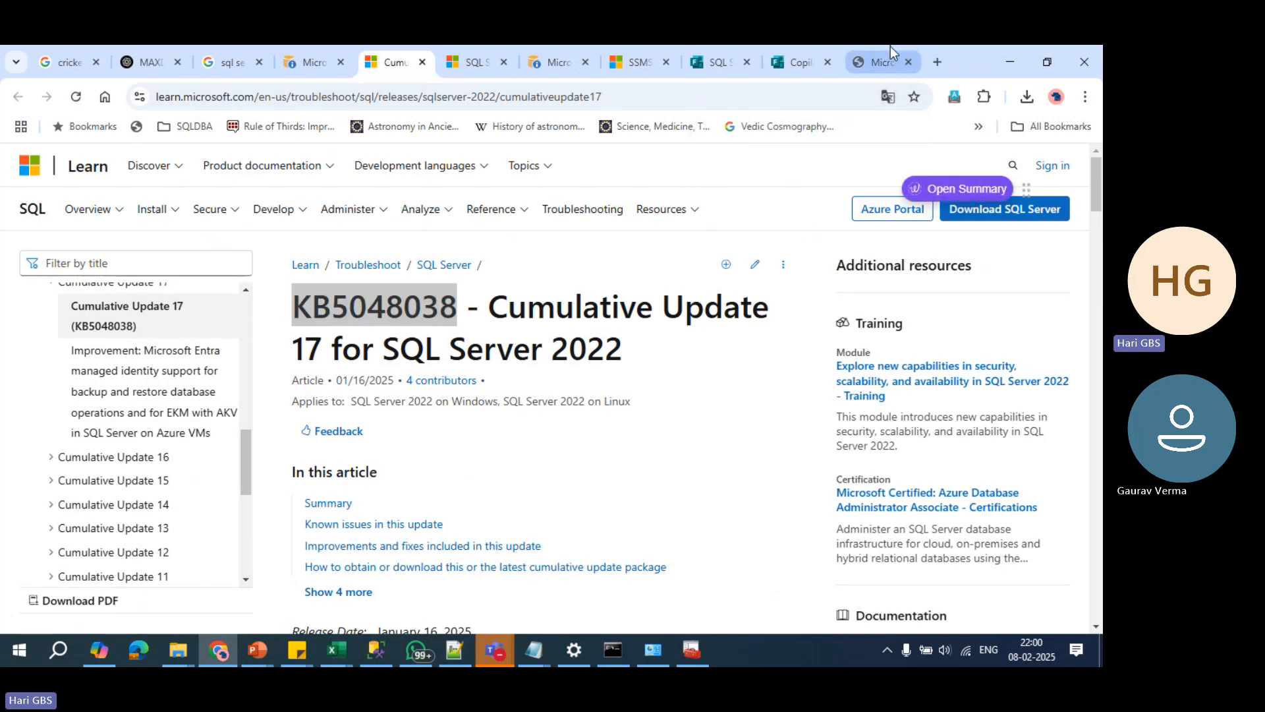
pyautogui.click(891, 50)
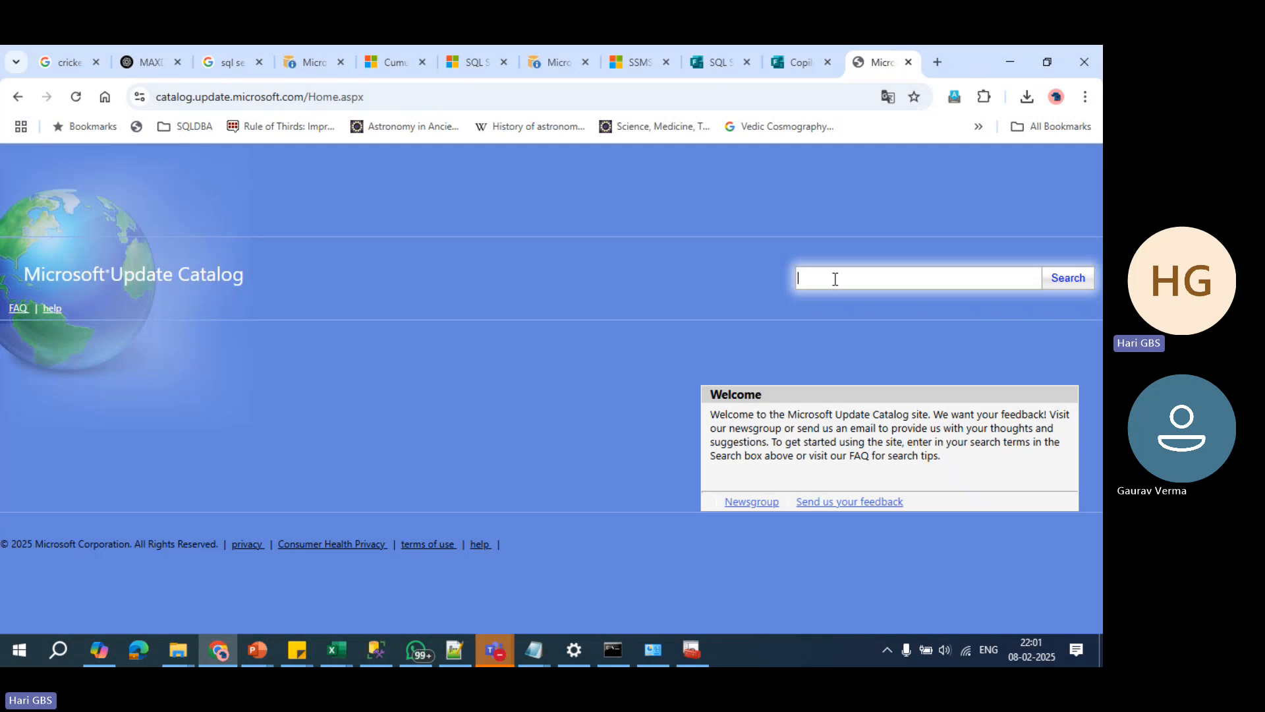
pyautogui.hotkey('ctrl', 'v')
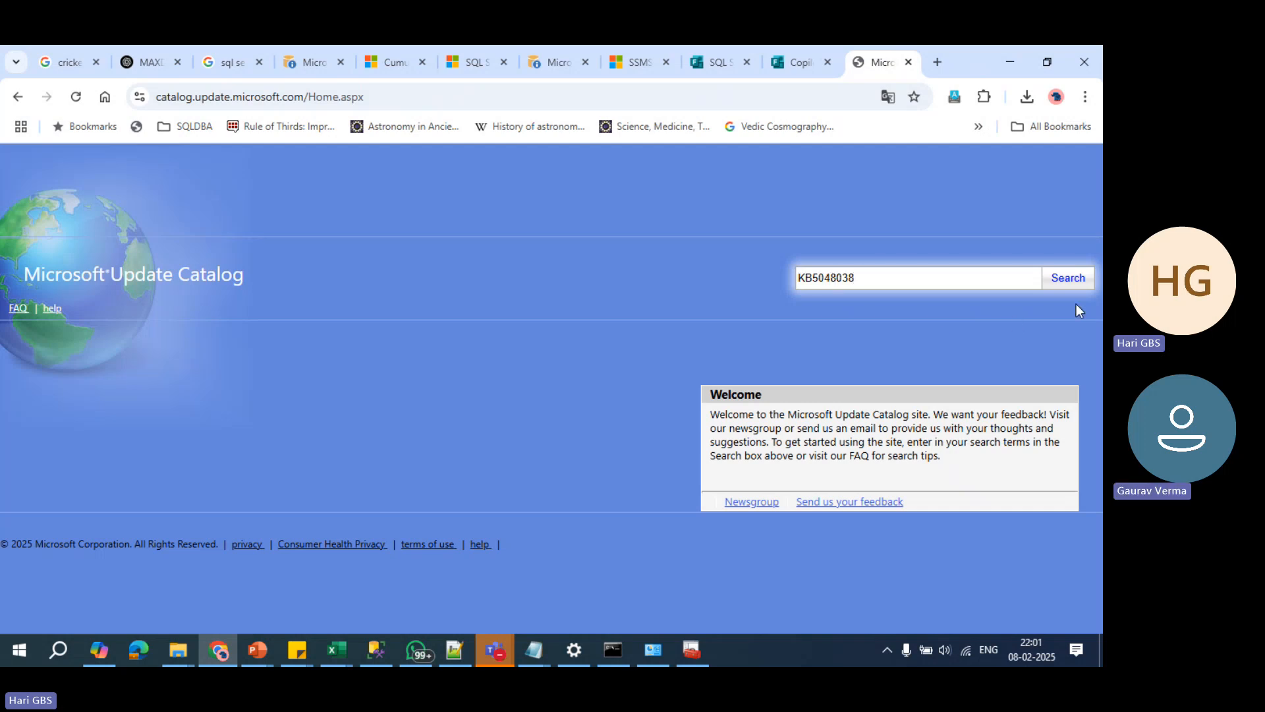
pyautogui.click(1074, 283)
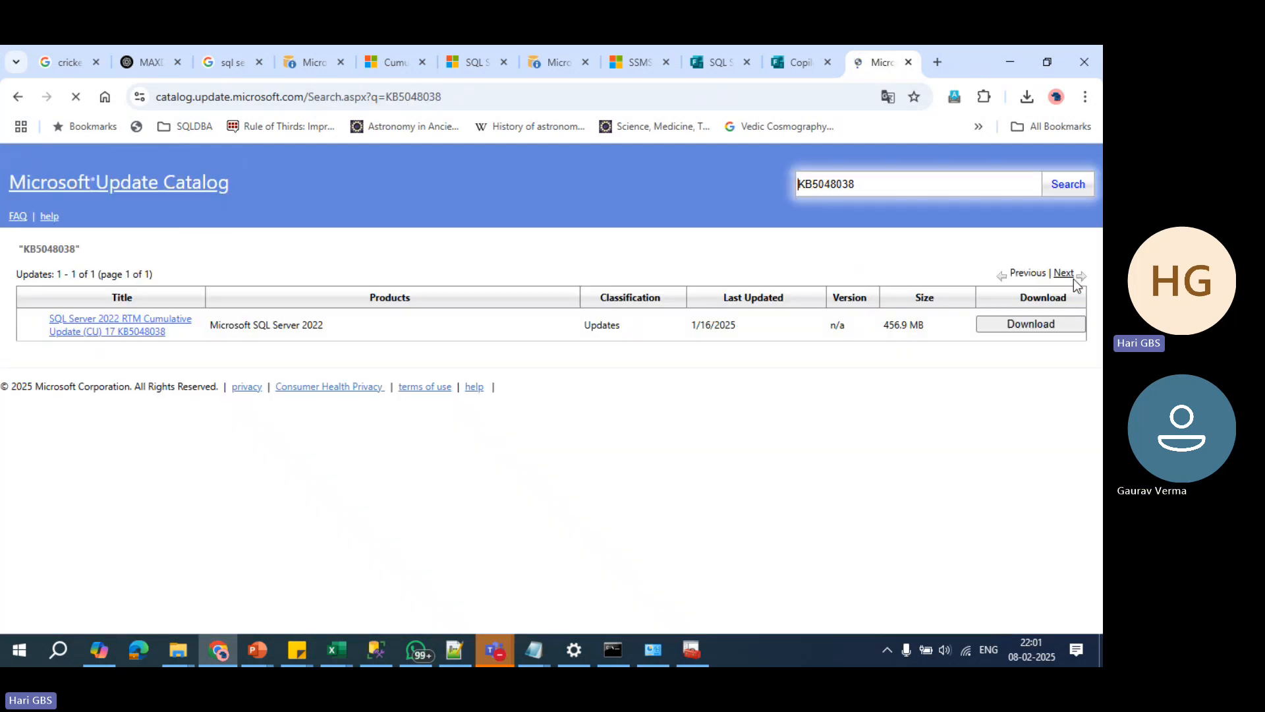
pyautogui.click(17, 647)
pyautogui.click(873, 471)
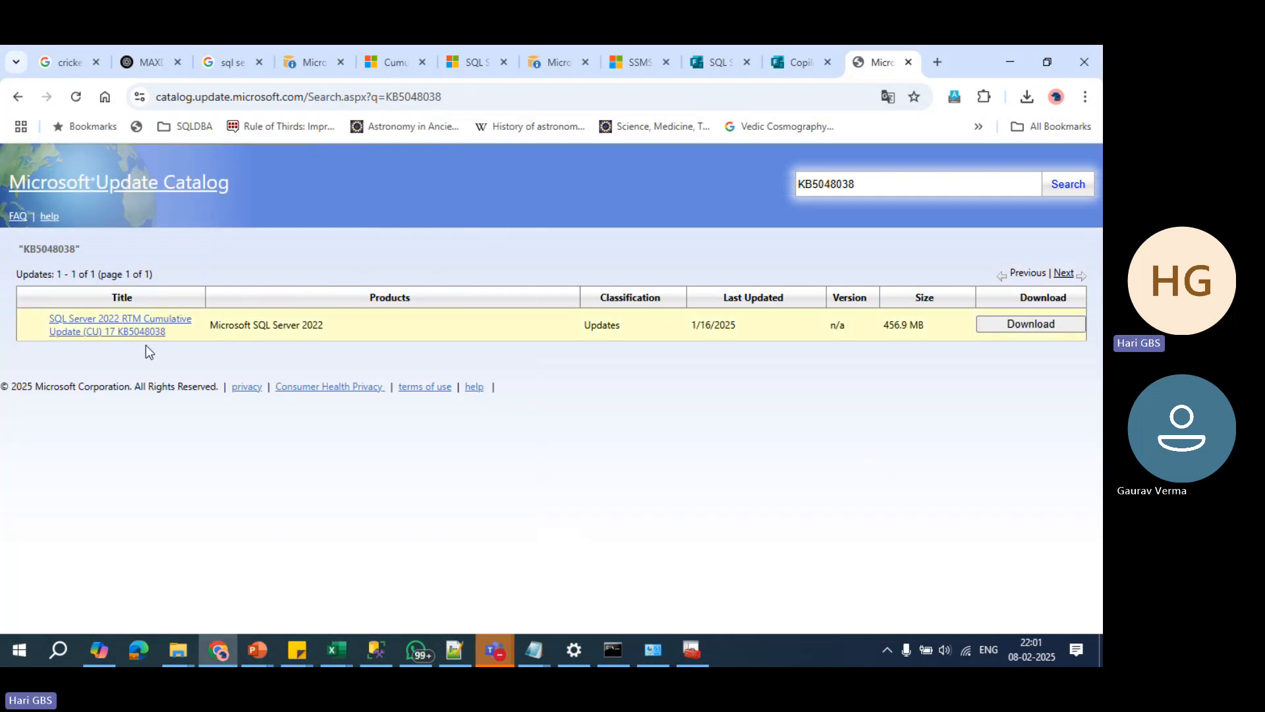
# Step: Start downloading the sqlserver2022-kb5048038-x64 executable for SQL Server 2022 CU17 and check its progress in the download history
pyautogui.click(1001, 329)
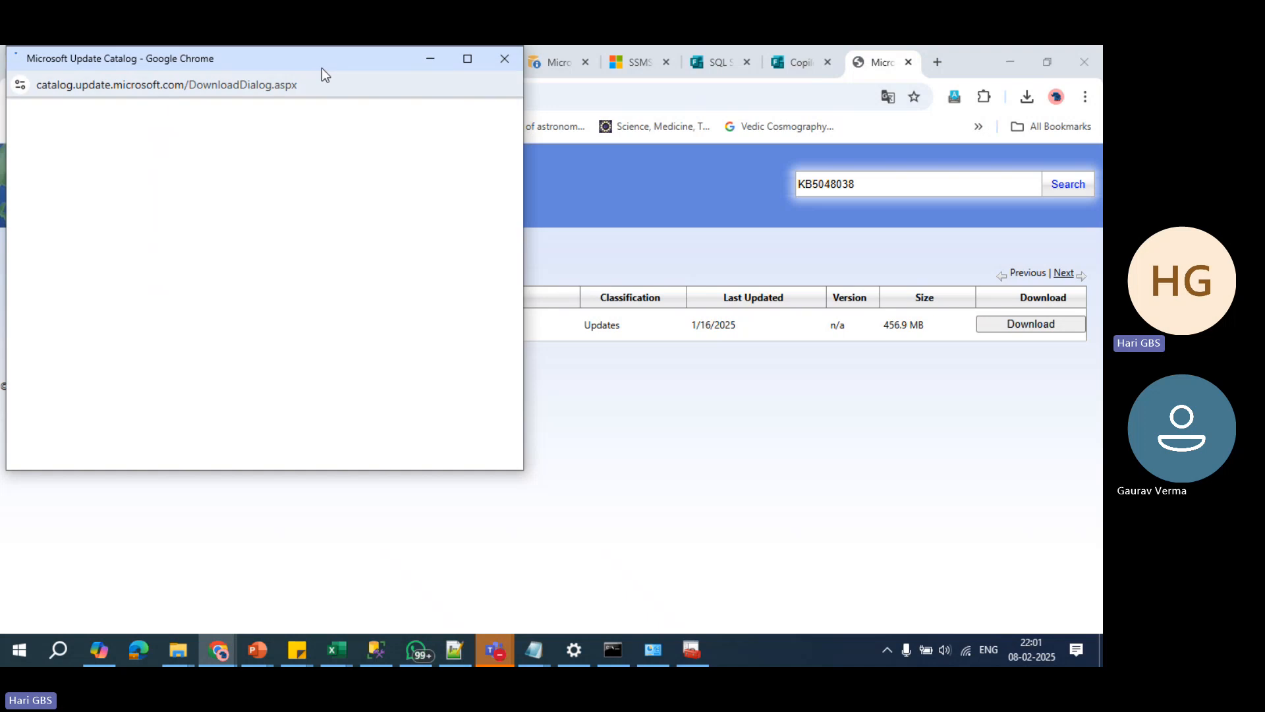
pyautogui.moveTo(322, 68); pyautogui.dragTo(350, 128)
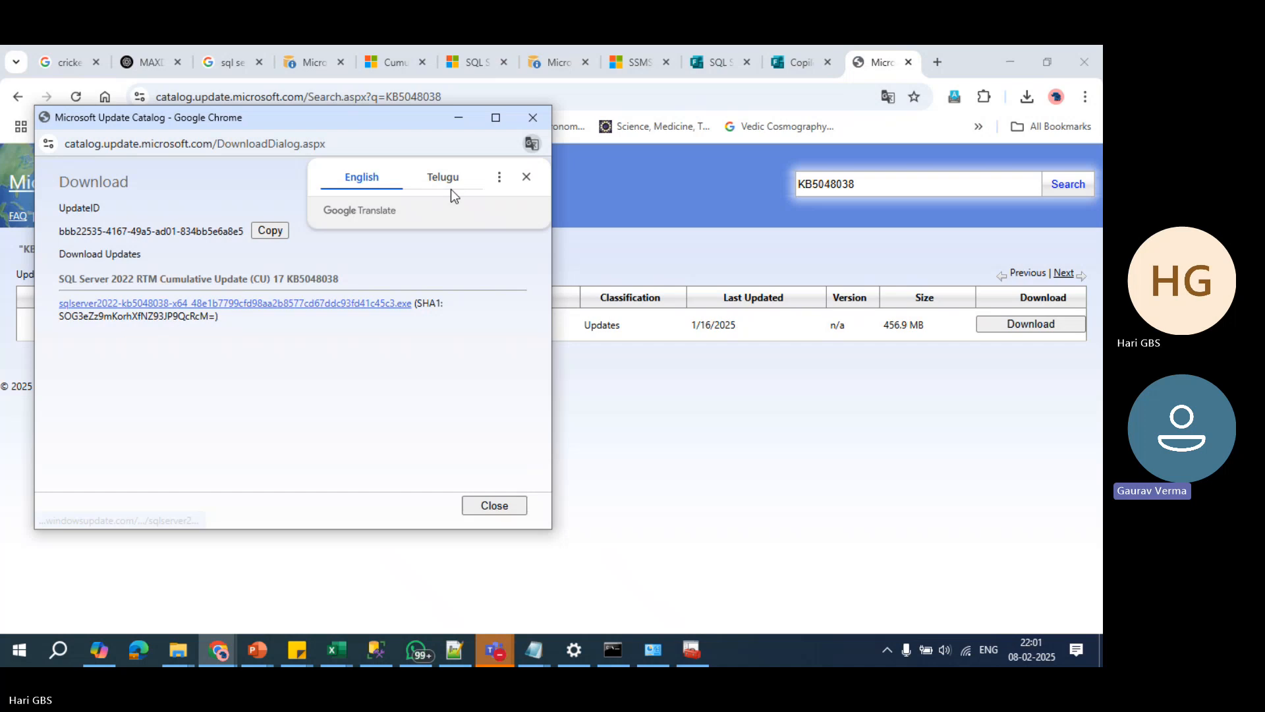
pyautogui.click(248, 305)
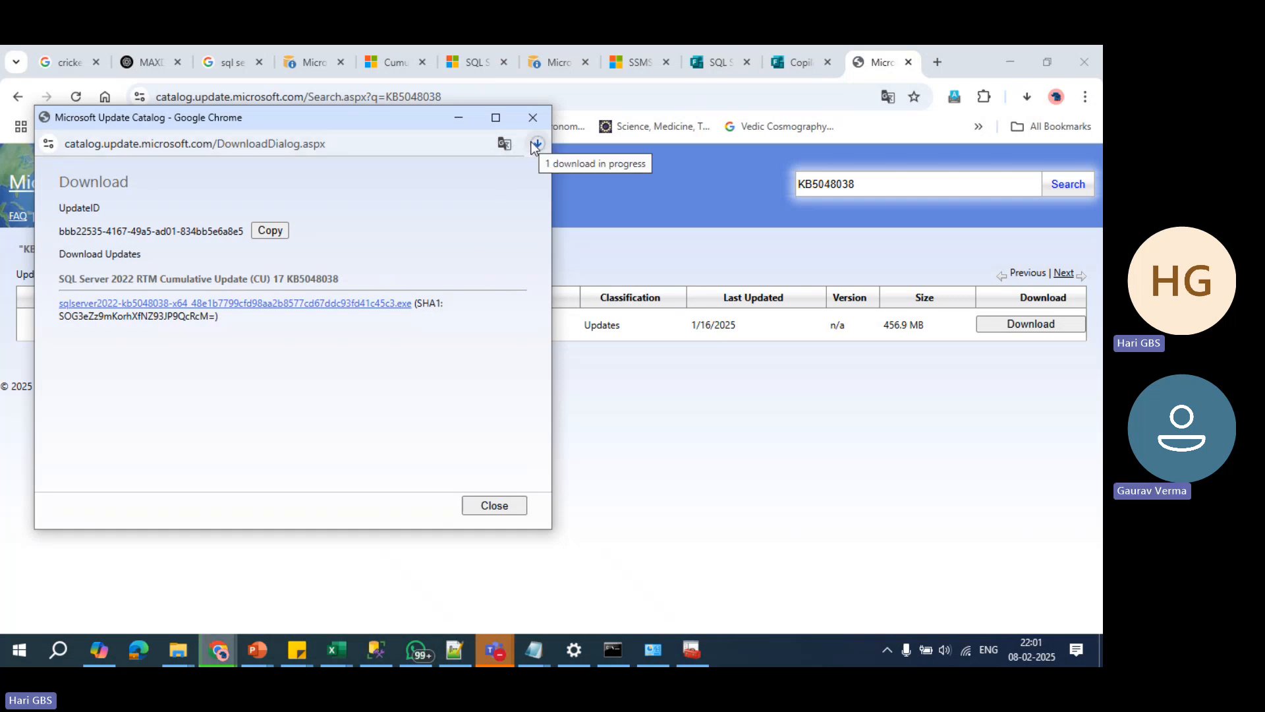
pyautogui.click(503, 122)
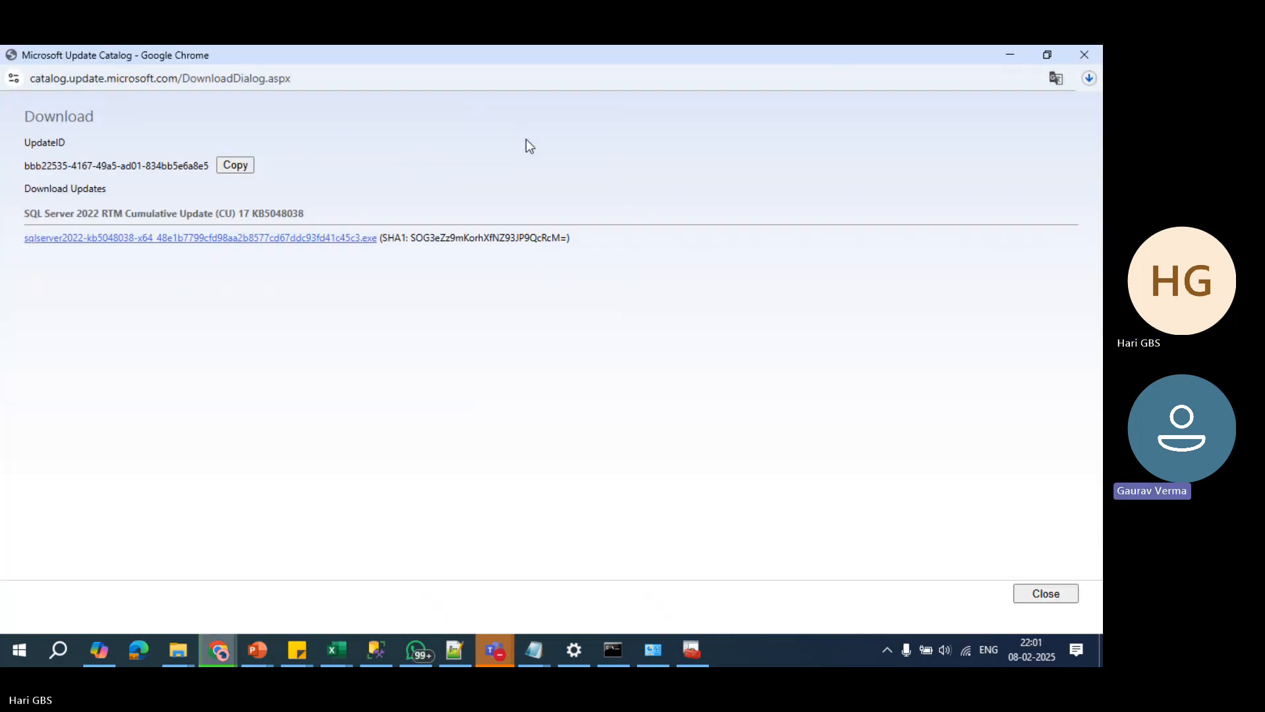
pyautogui.click(1008, 53)
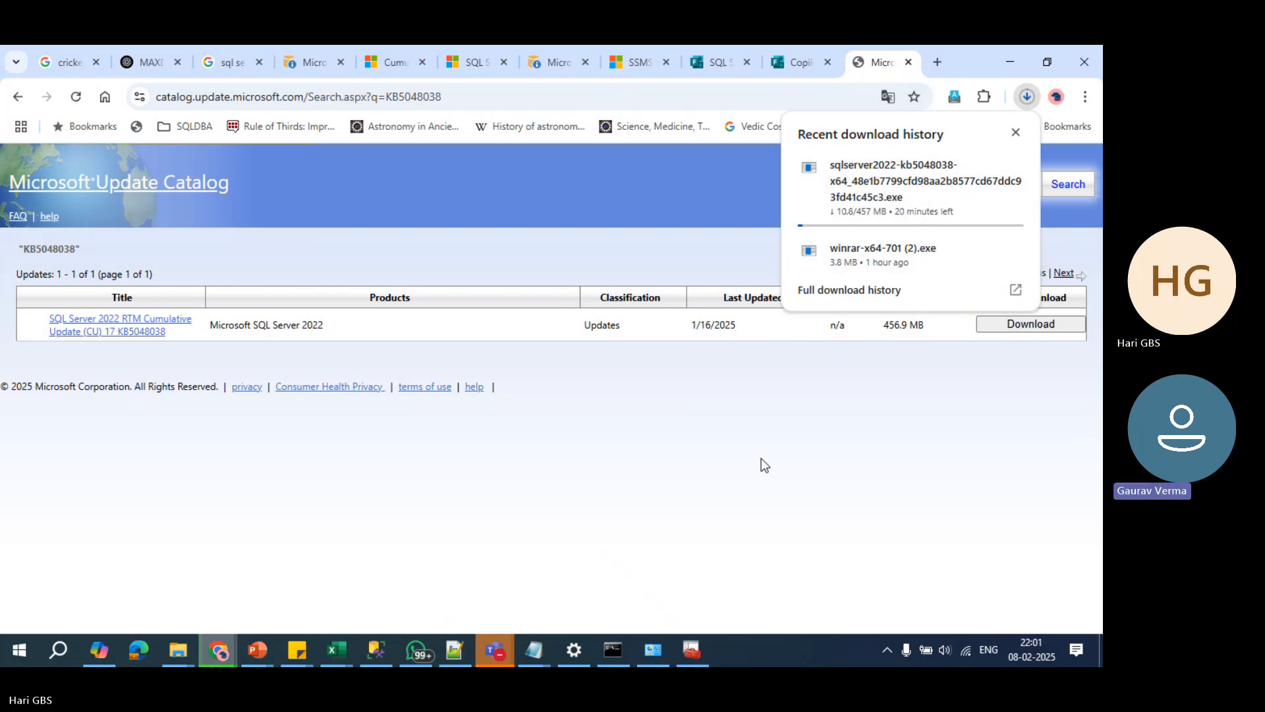
pyautogui.moveTo(886, 201)
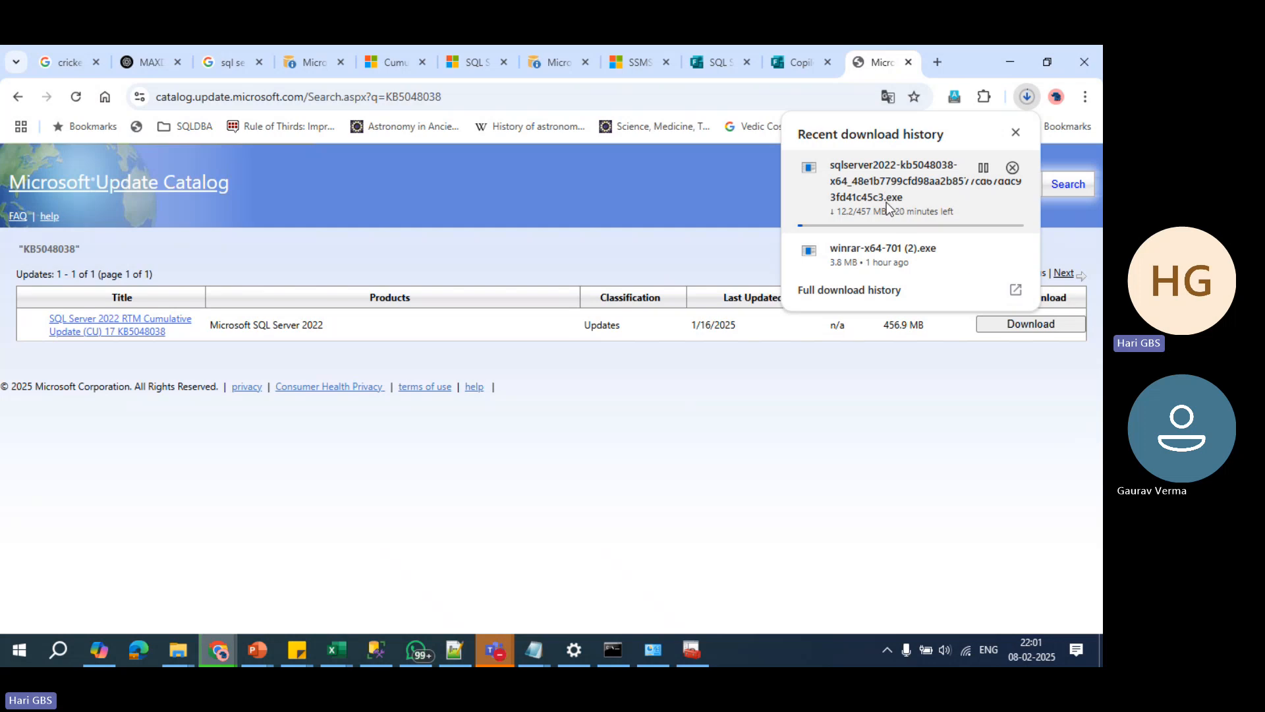
pyautogui.click(802, 401)
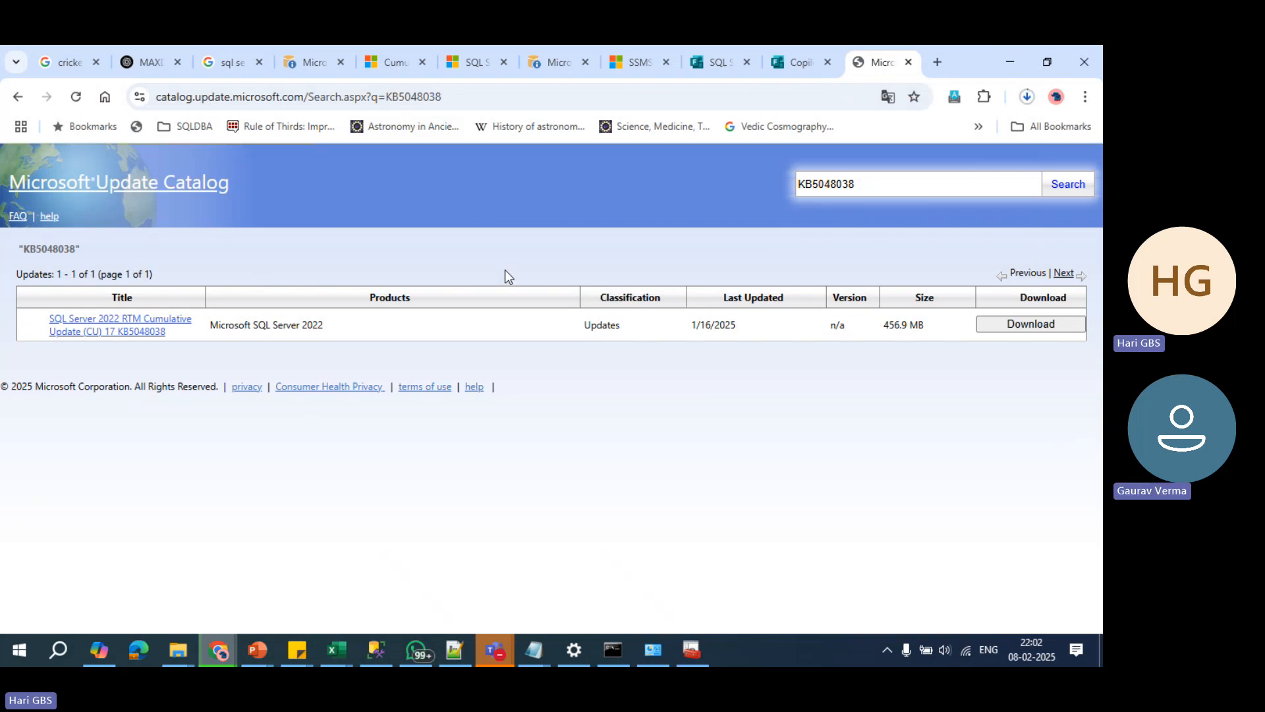
# Step: Review the update details of SQL Server 2022 RTM Cumulative Update (CU) 17 KB5048038 and close its details window
pyautogui.click(113, 332)
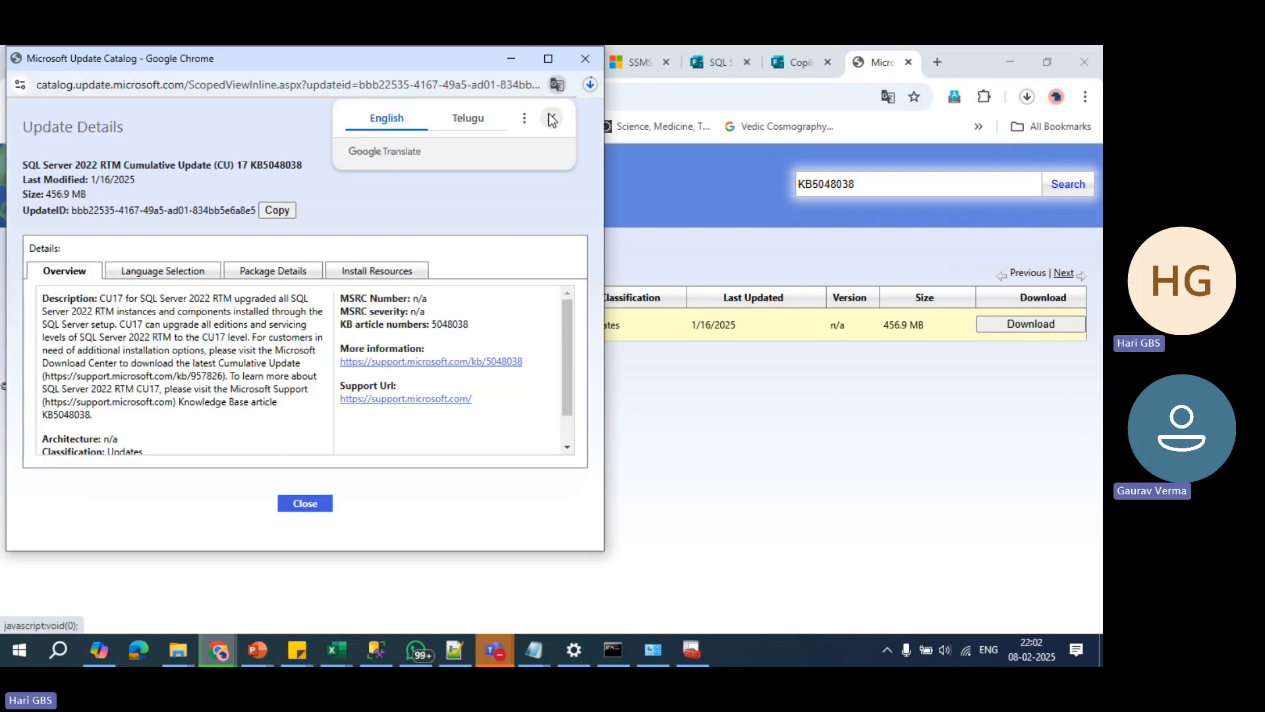
pyautogui.click(552, 118)
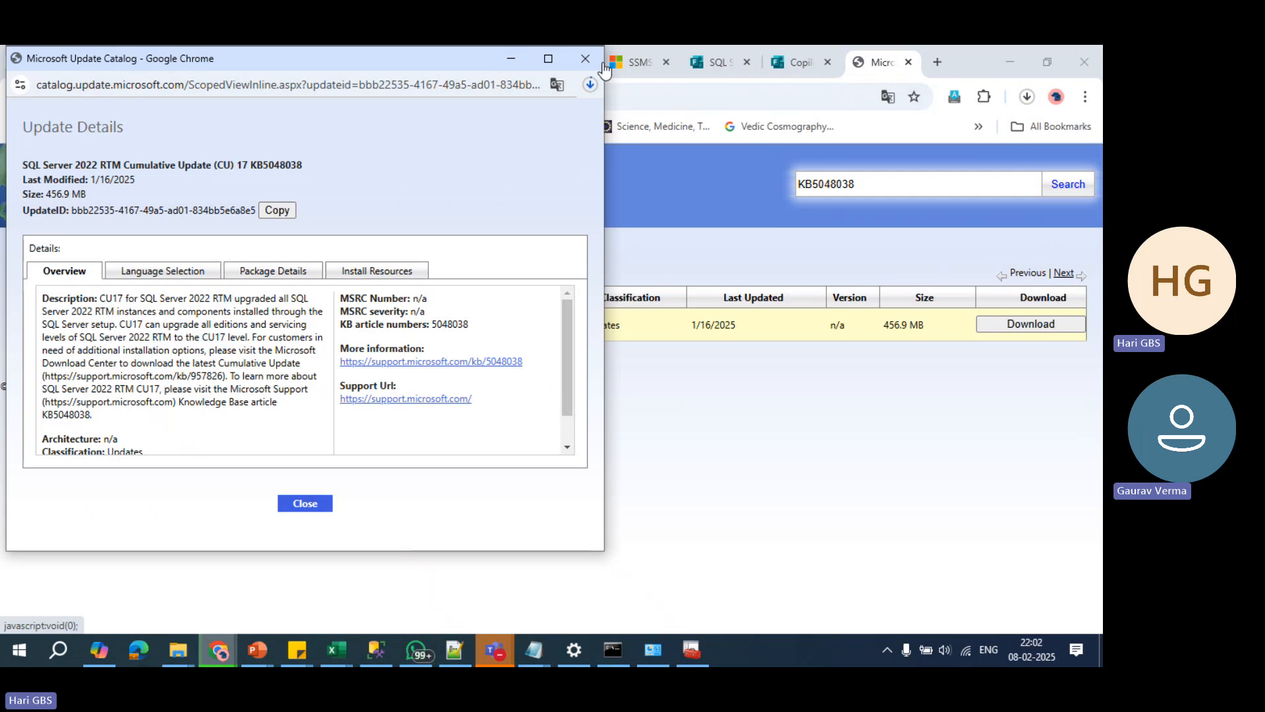
pyautogui.moveTo(396, 58); pyautogui.dragTo(679, 275)
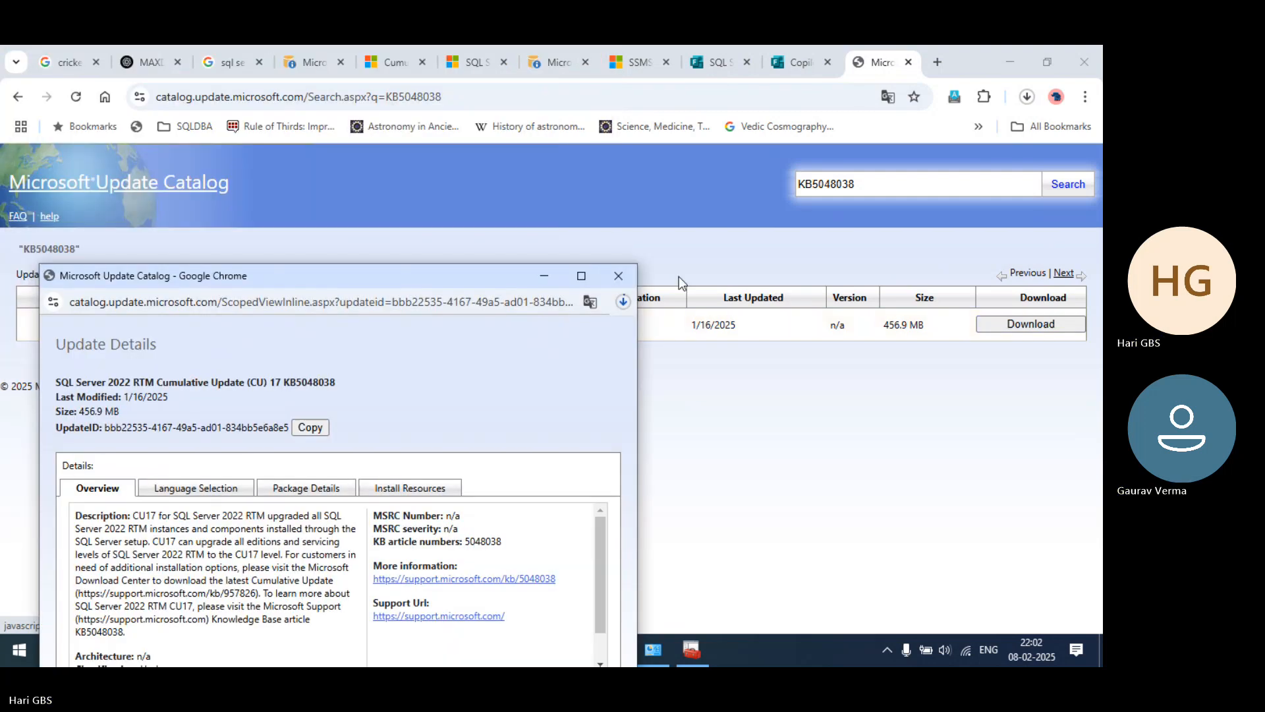
pyautogui.click(618, 275)
# Step: Bring up the download window for KB5048038 and point out the sqlserver2022-kb5048038-x64 executable link by highlighting it
pyautogui.click(992, 330)
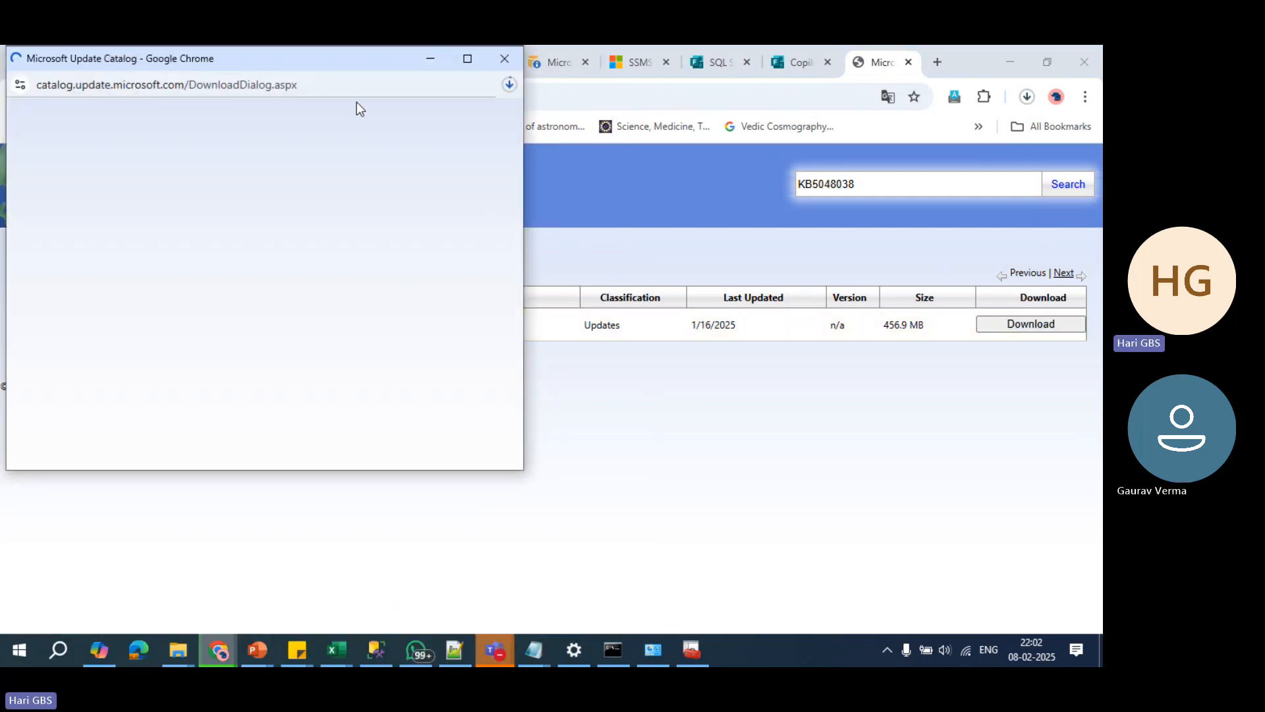
pyautogui.moveTo(329, 66); pyautogui.dragTo(425, 161)
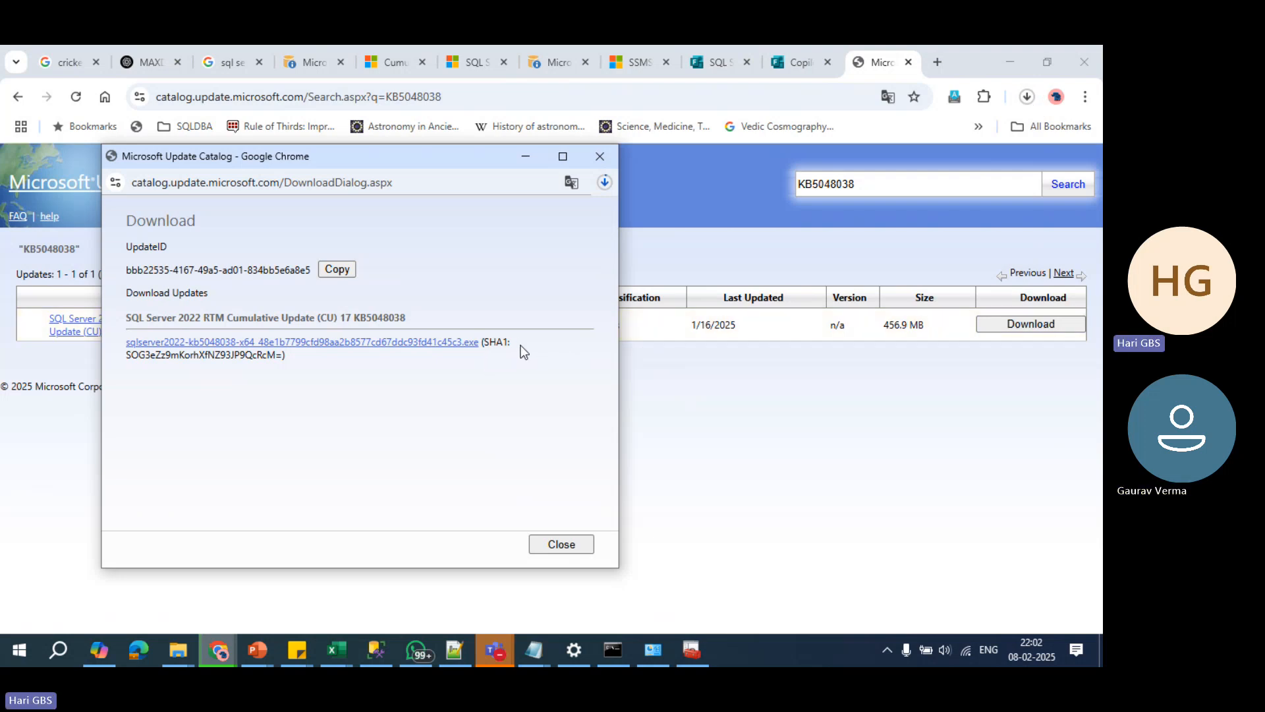
pyautogui.moveTo(531, 349); pyautogui.dragTo(172, 325)
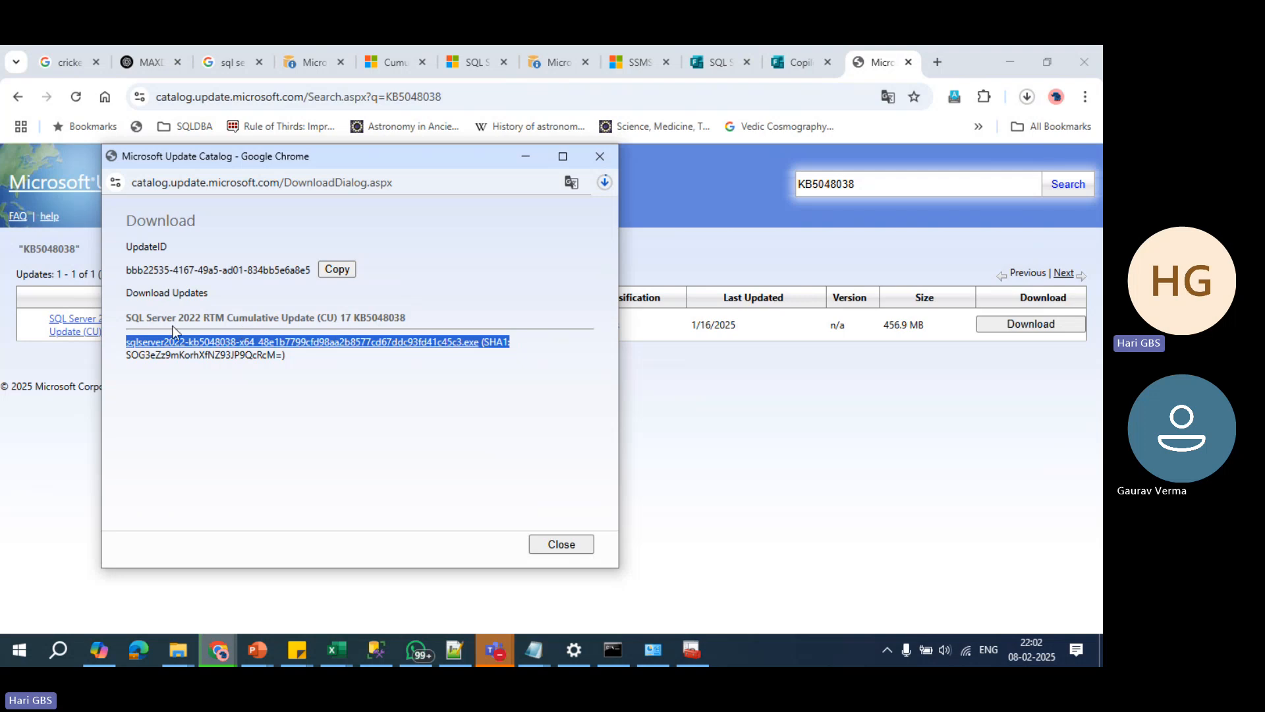
pyautogui.click(437, 476)
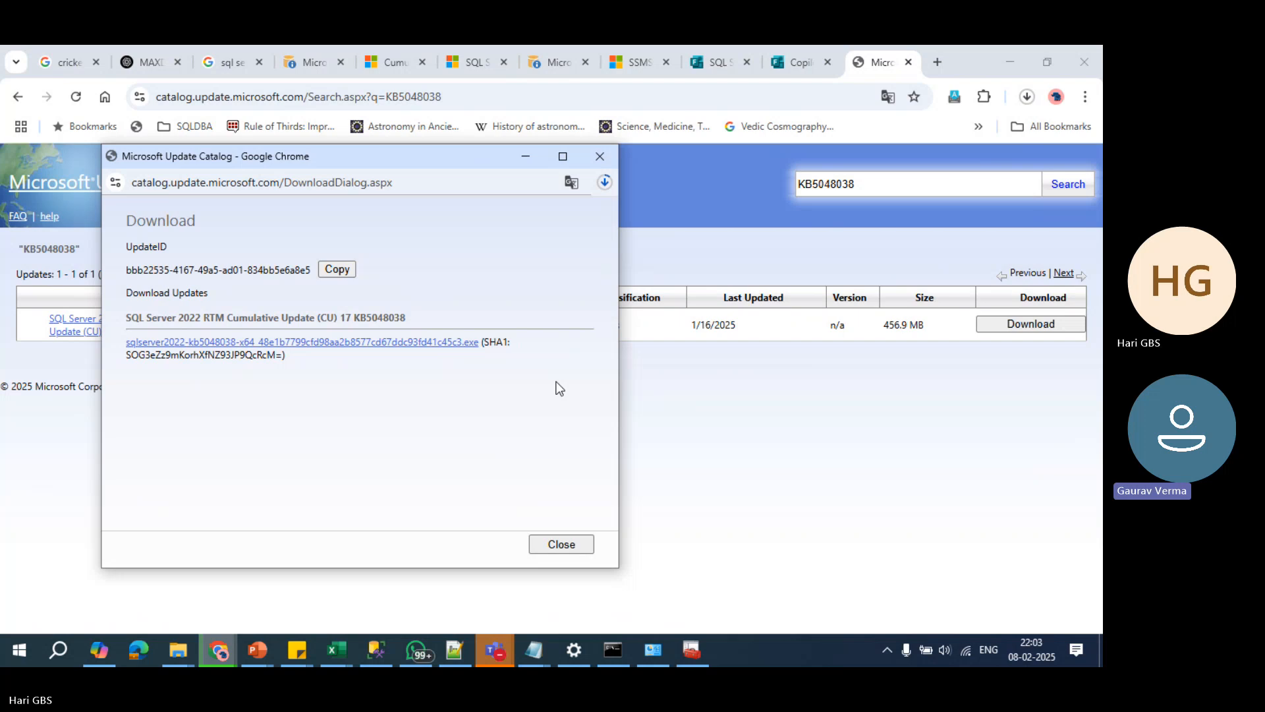
# Step: Switch to the PowerPoint deck "08 Patching and Pricing of SQL SERVER", show the Prerequisites of Patching slide and highlight its title
pyautogui.moveTo(259, 661)
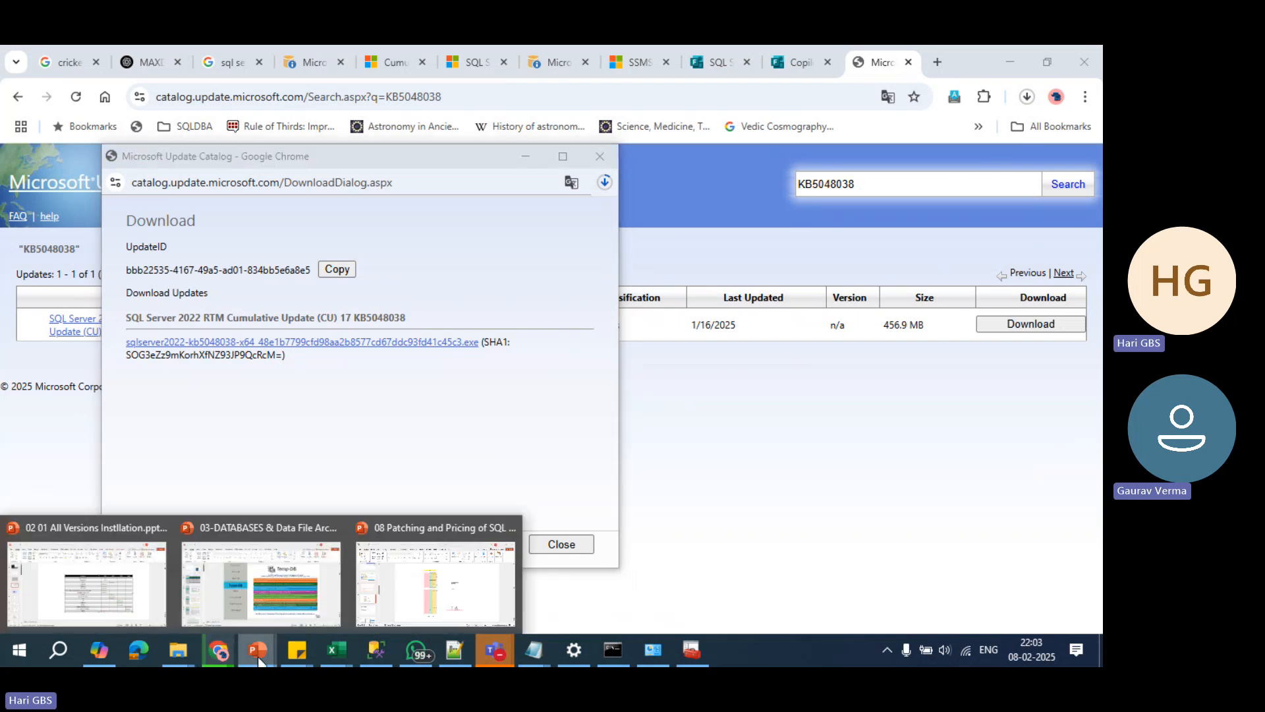
pyautogui.click(299, 603)
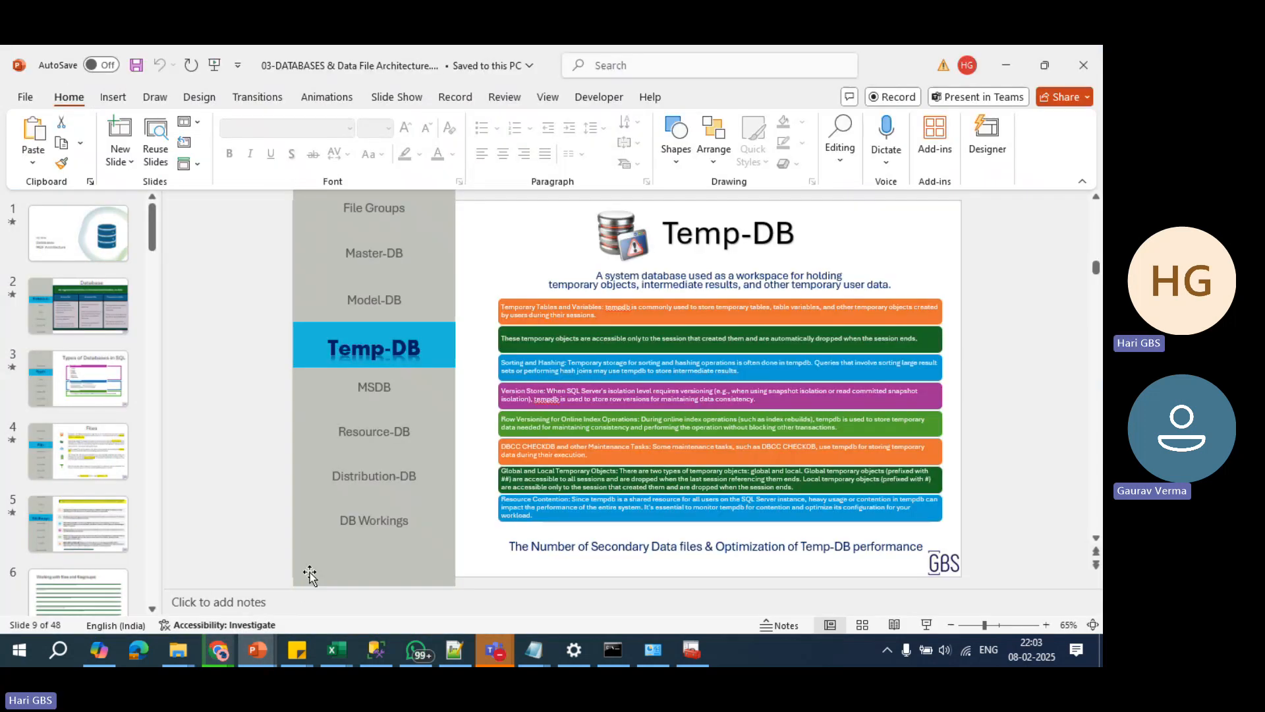
pyautogui.click(260, 662)
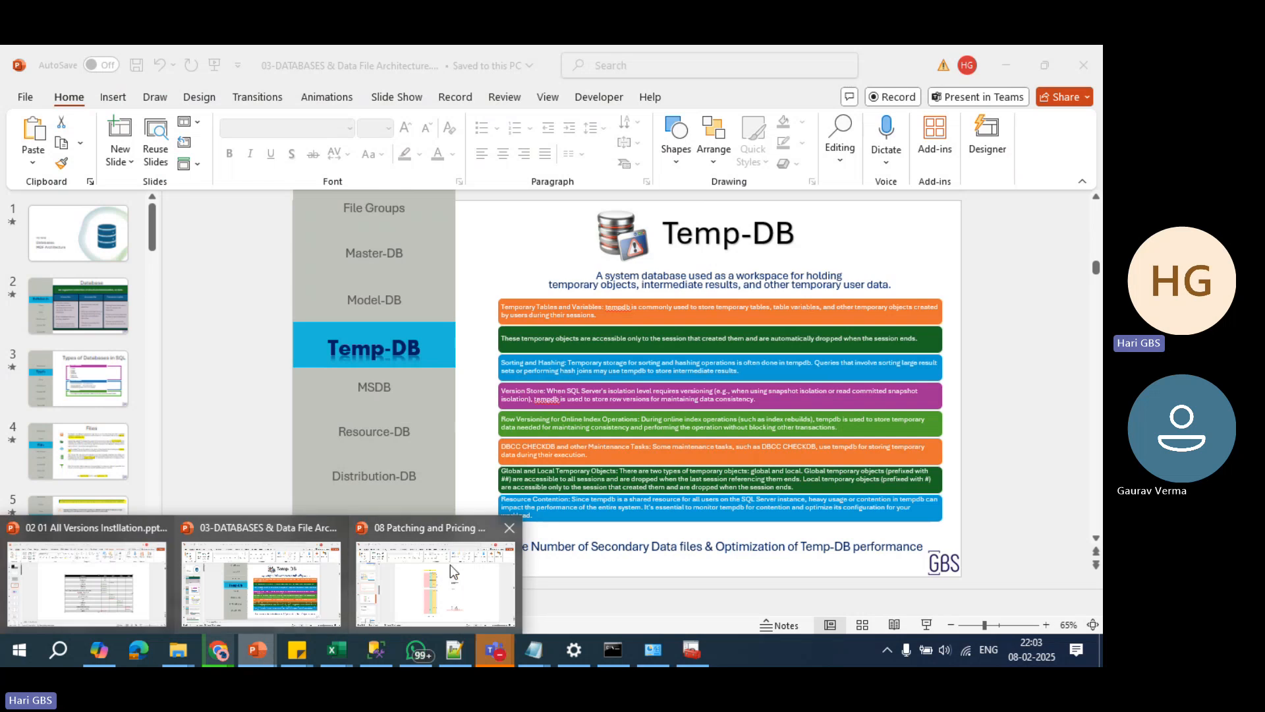
pyautogui.click(406, 581)
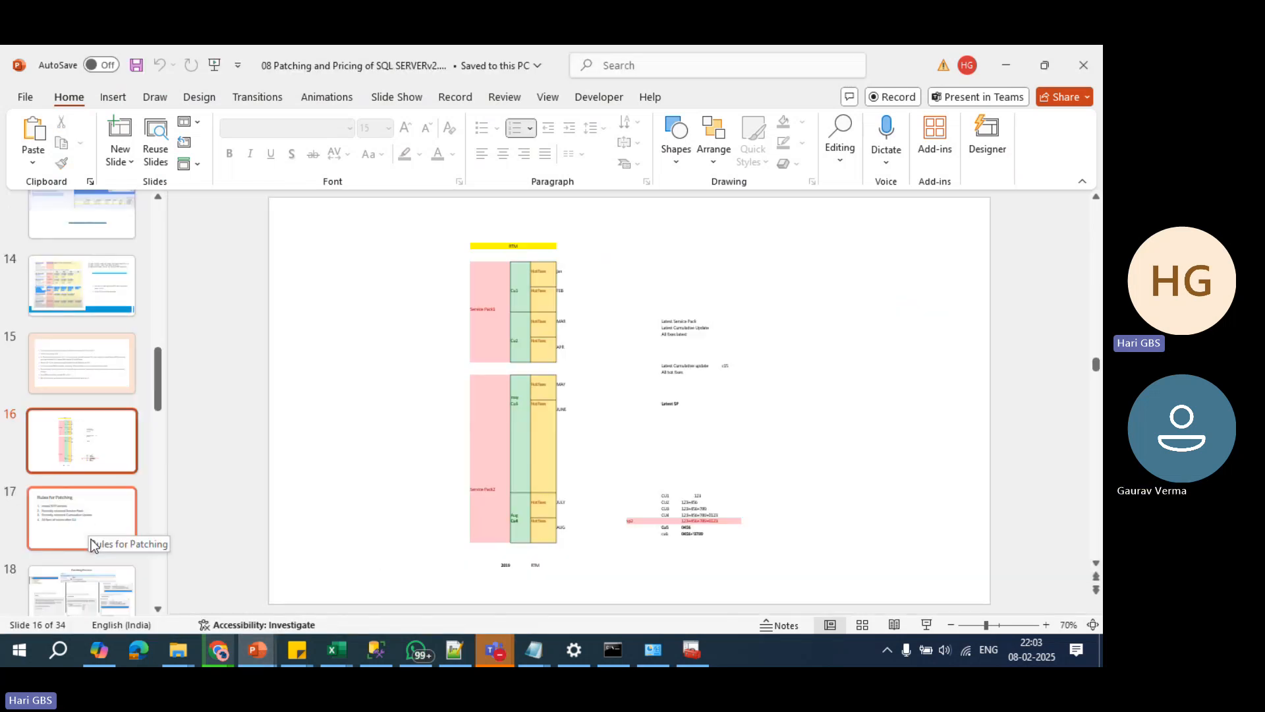
pyautogui.scroll(-3, 91, 540)
pyautogui.scroll(-6, 95, 575)
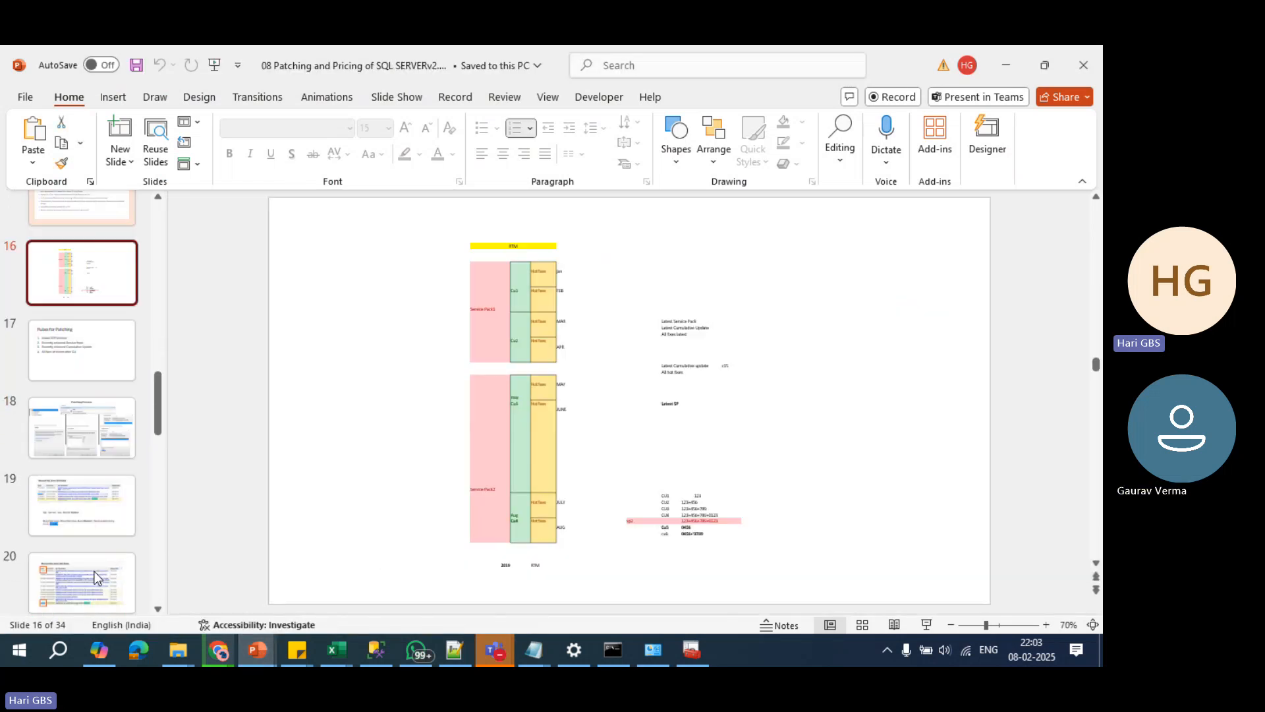
pyautogui.click(114, 500)
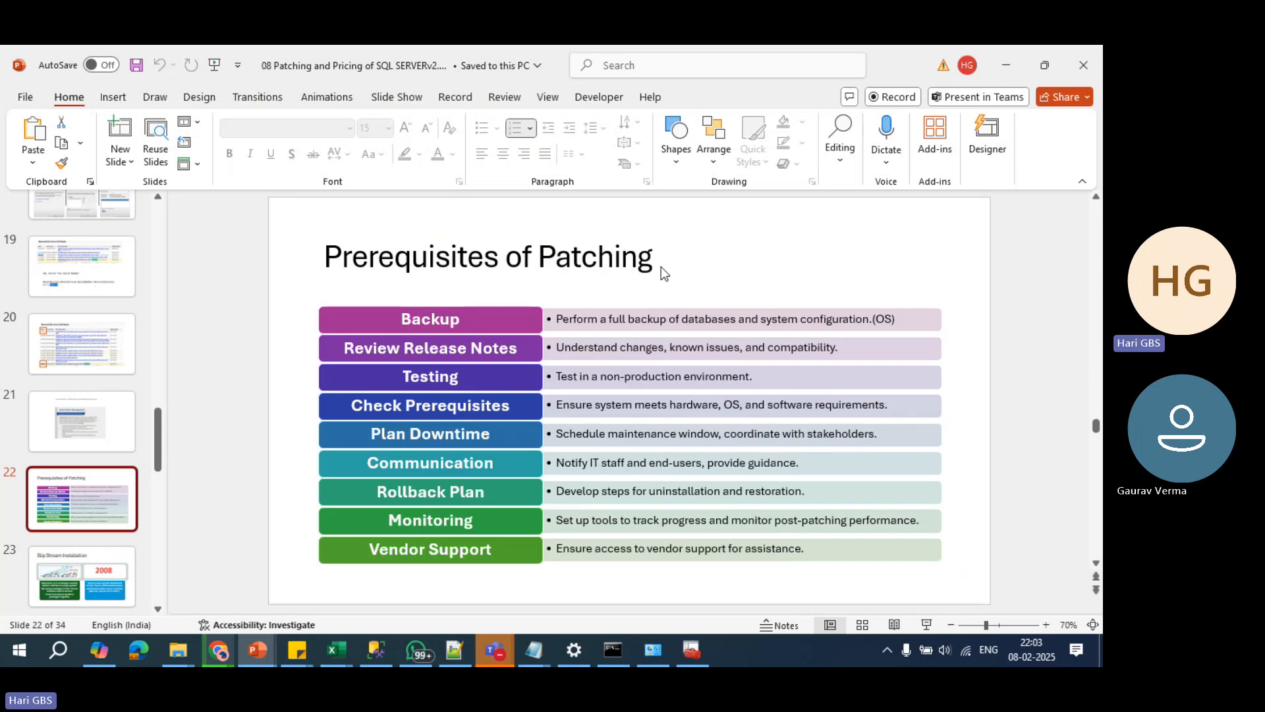
pyautogui.moveTo(657, 266); pyautogui.dragTo(323, 260)
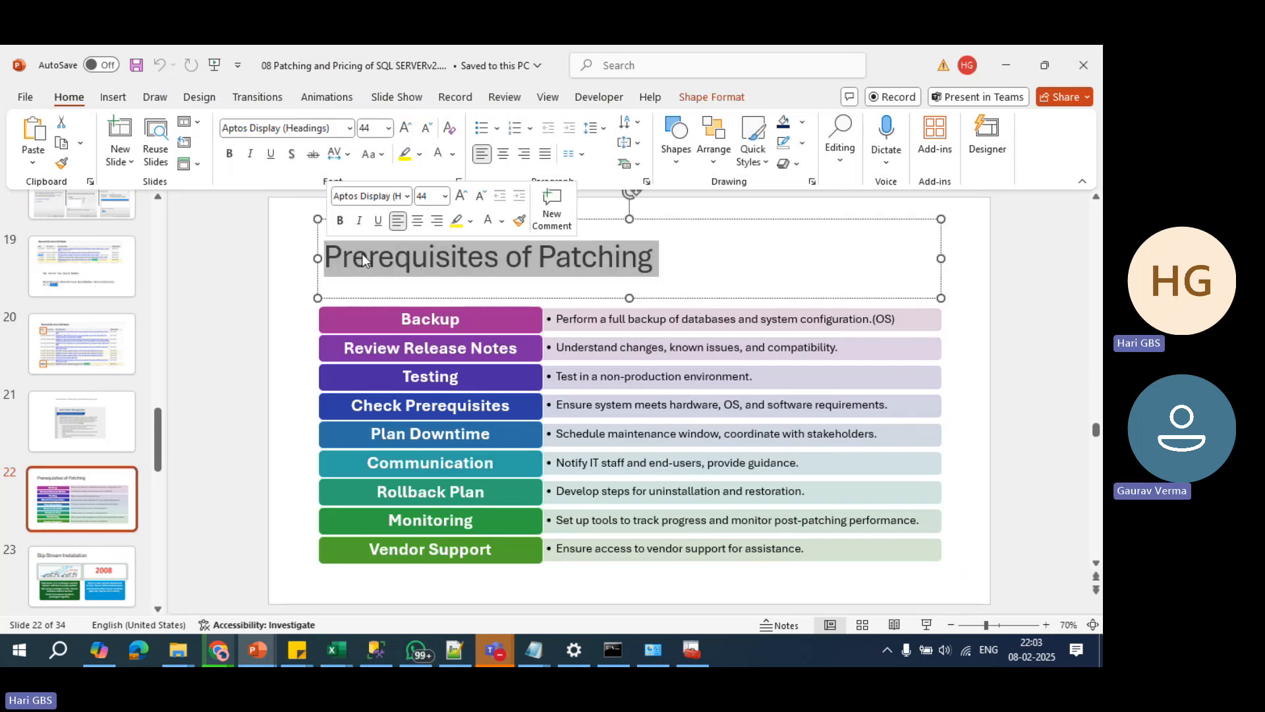